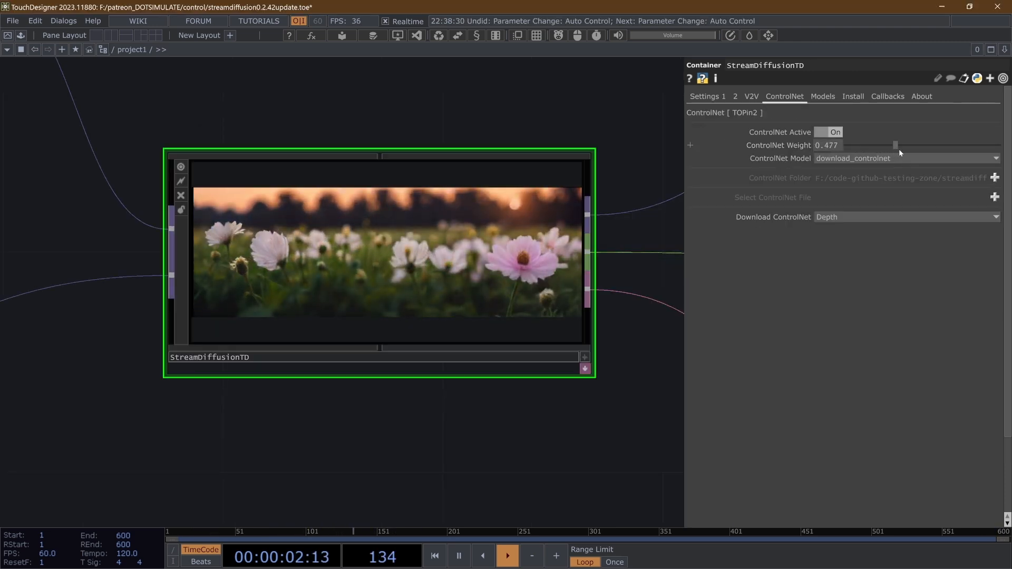
# Set the ControlNet weight of StreamDiffusionTD to 0.79 with the Depth model, and lower it again
pyautogui.moveTo(928, 150); pyautogui.dragTo(926, 150)
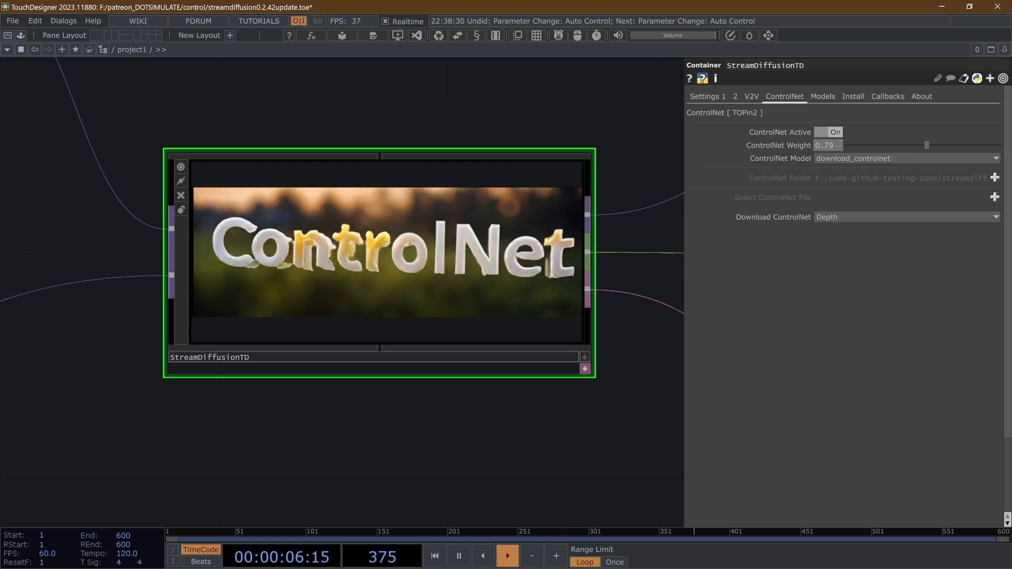
pyautogui.moveTo(927, 146); pyautogui.dragTo(897, 159)
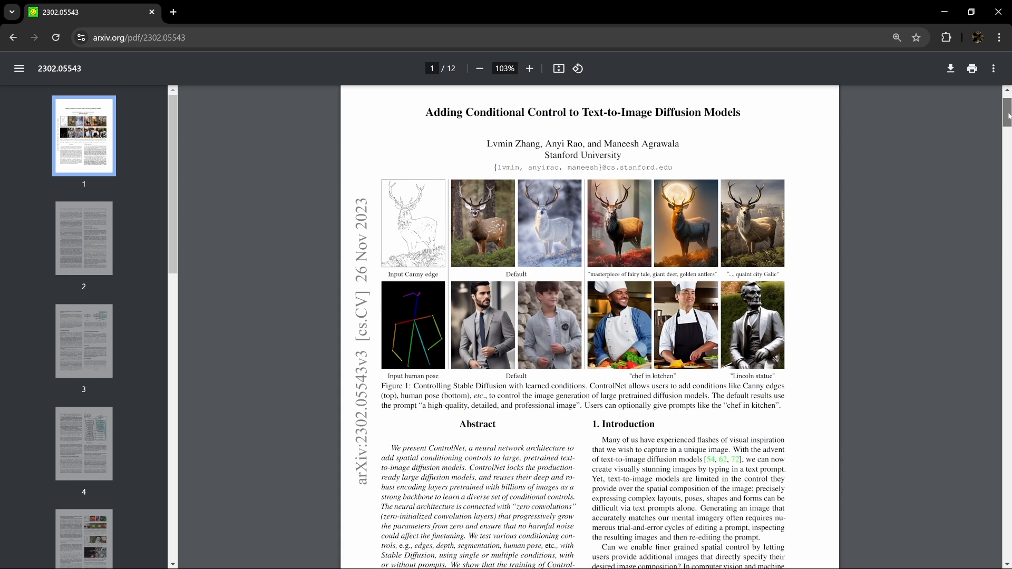
# Switch to the browser to view the ControlNet paper's first page and the controlnet-scribble-sdxl model page
pyautogui.moveTo(1007, 114); pyautogui.dragTo(1007, 112)
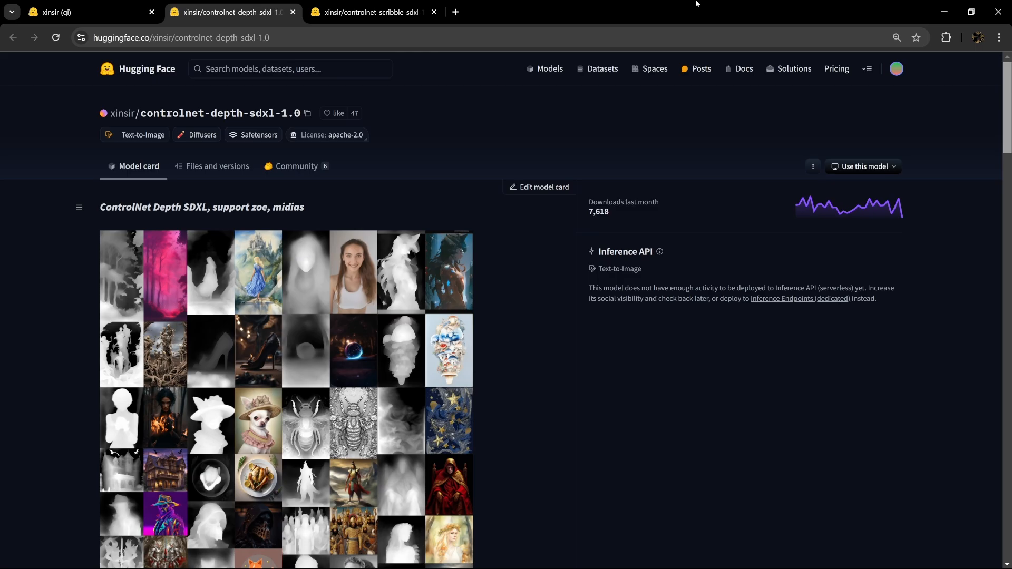
pyautogui.click(392, 12)
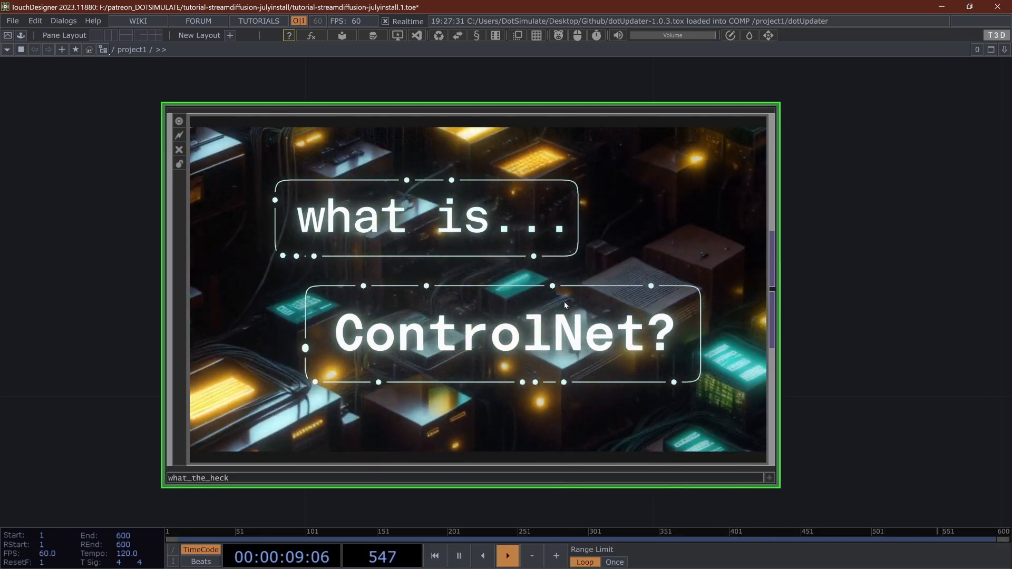
pyautogui.scroll(-1, 514, 303)
pyautogui.scroll(-1, 514, 303)
pyautogui.scroll(2, 506, 301)
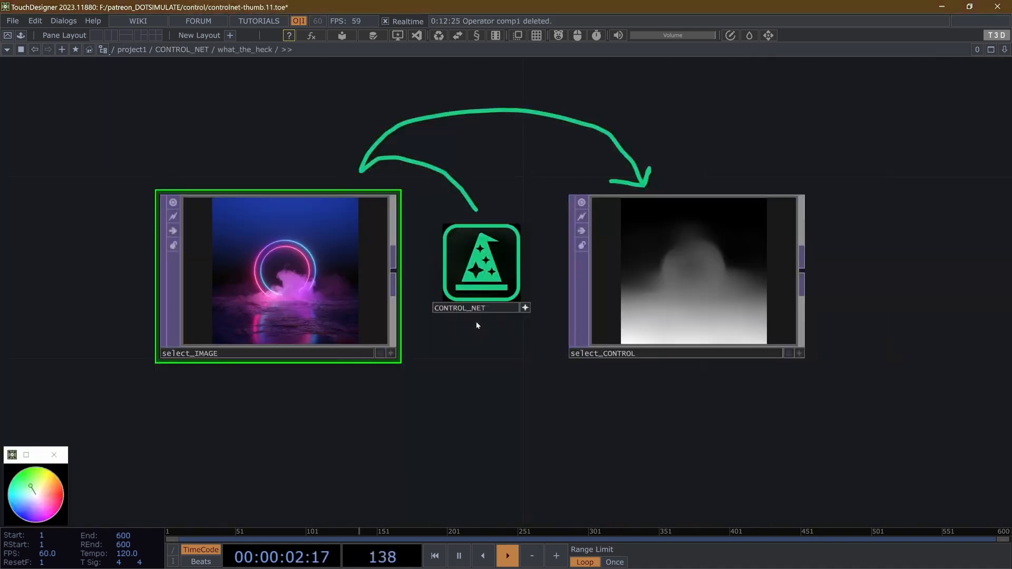
# Draw green freehand arrows pointing from select_CONTROL to CONTROL_NET, and from the CONTROL_NET, TEXT_PROMPT and INPUT_IMAGE nodes to one point below them
pyautogui.moveTo(477, 323)
pyautogui.mouseDown()
pyautogui.moveTo(493, 372)
pyautogui.moveTo(548, 391)
pyautogui.moveTo(624, 372)
pyautogui.moveTo(606, 412)
pyautogui.moveTo(366, 440)
pyautogui.moveTo(305, 366)
pyautogui.moveTo(320, 380)
pyautogui.mouseUp()
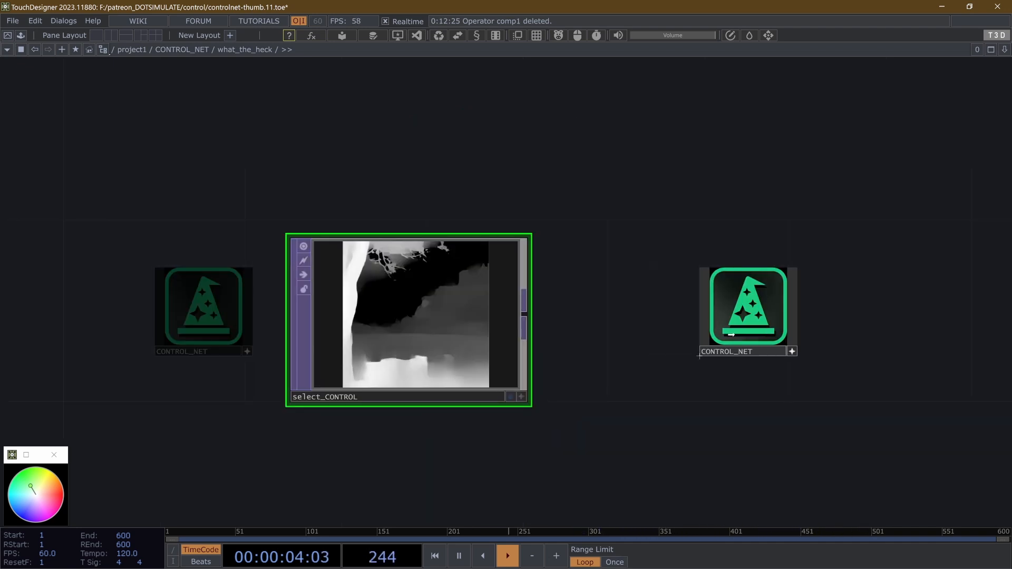
pyautogui.moveTo(578, 305); pyautogui.dragTo(518, 307)
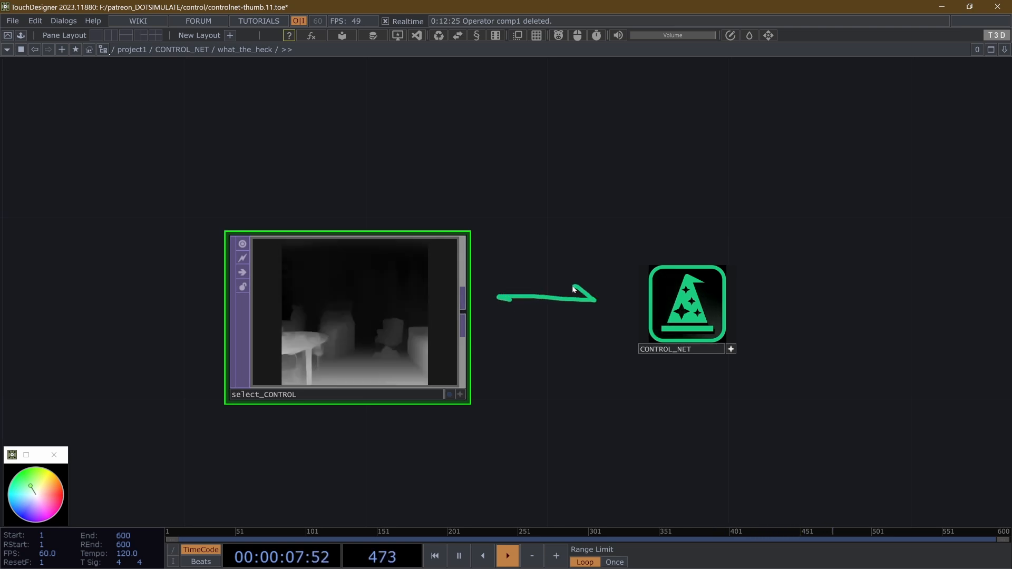
pyautogui.moveTo(598, 302); pyautogui.dragTo(574, 319)
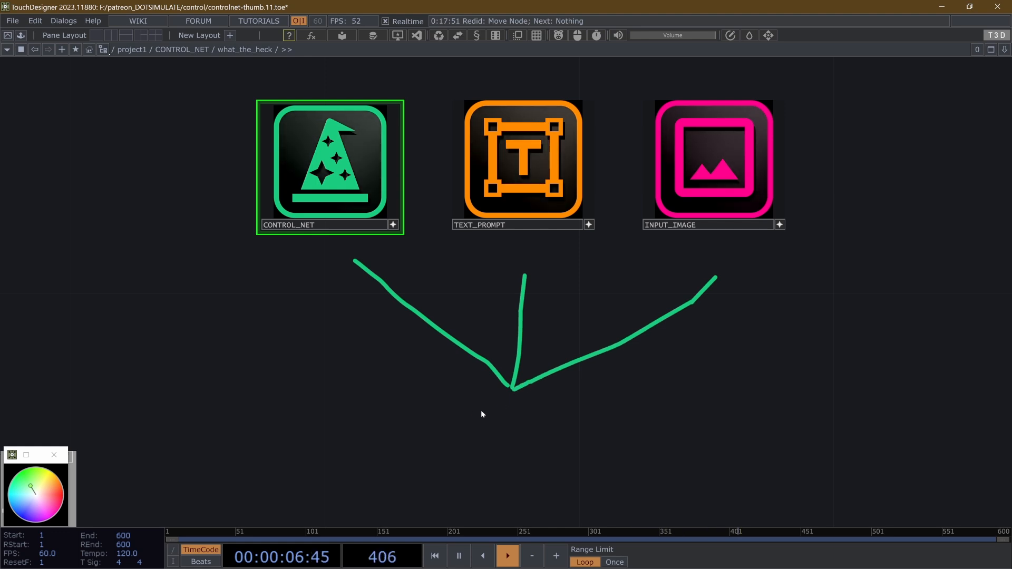
pyautogui.moveTo(407, 402); pyautogui.dragTo(509, 401)
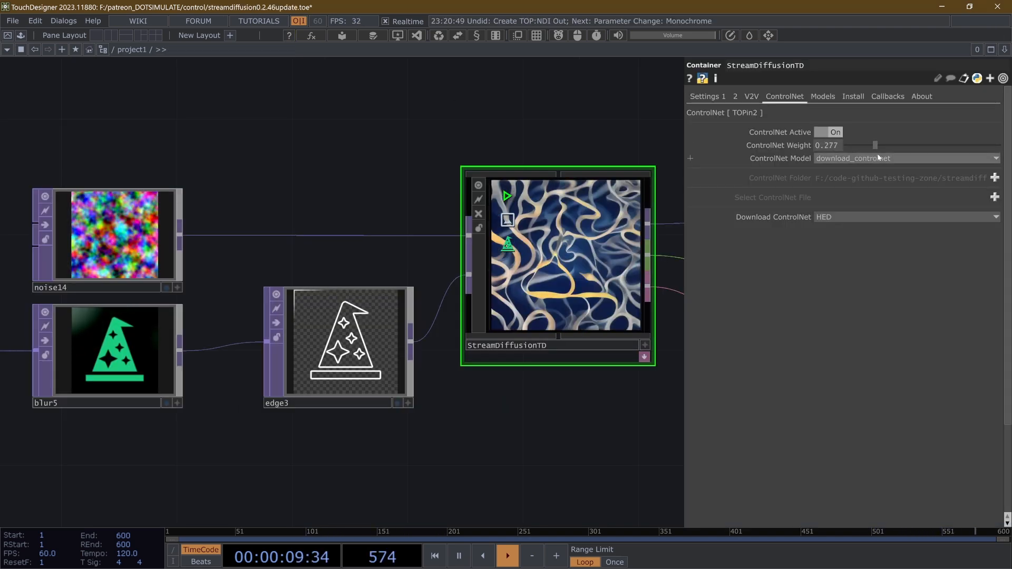
# Set the ControlNet weight to 0.925 in the HED example, and raise the weight in the Depth example
pyautogui.moveTo(878, 154); pyautogui.dragTo(942, 172)
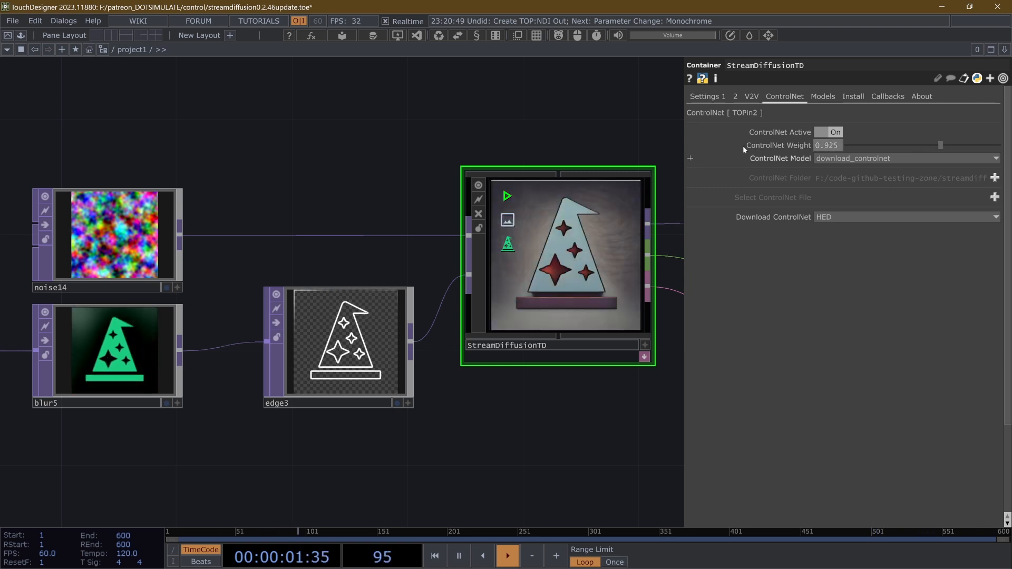
pyautogui.click(716, 97)
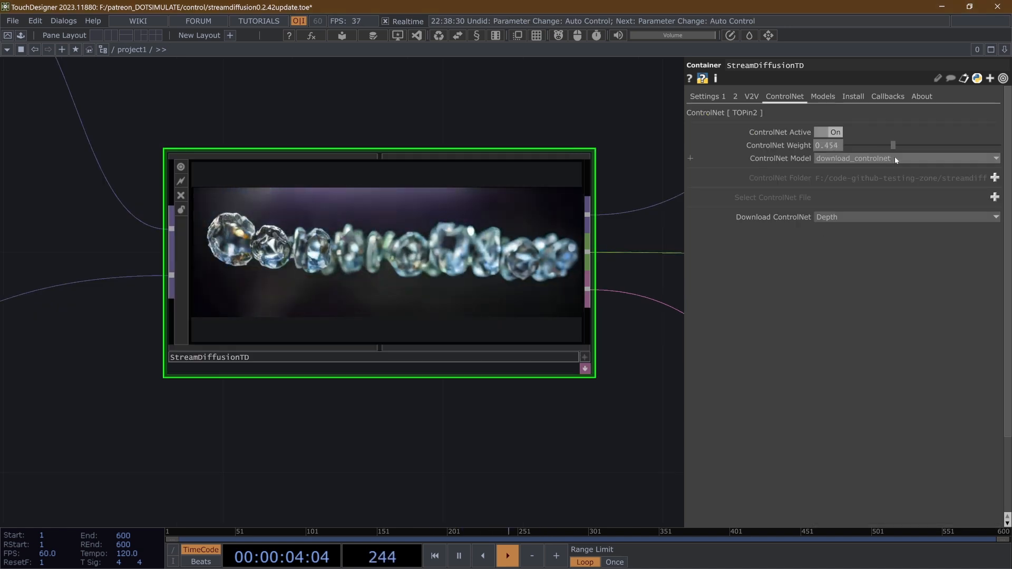
pyautogui.moveTo(901, 156); pyautogui.dragTo(931, 165)
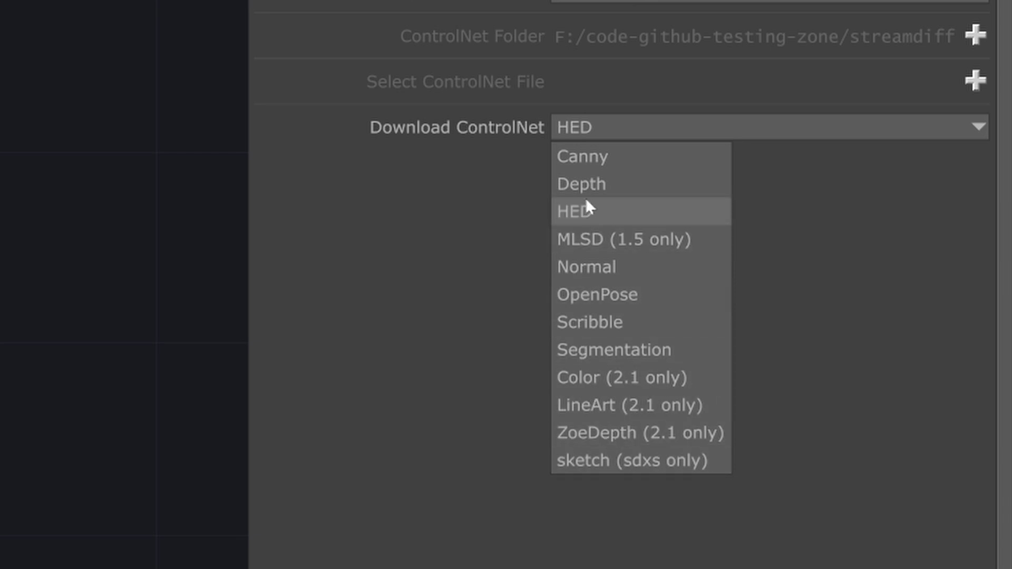
# Select Depth and Color (2.1 only) in turn as the ControlNet type to download
pyautogui.click(612, 184)
pyautogui.click(631, 293)
pyautogui.click(625, 134)
pyautogui.click(630, 378)
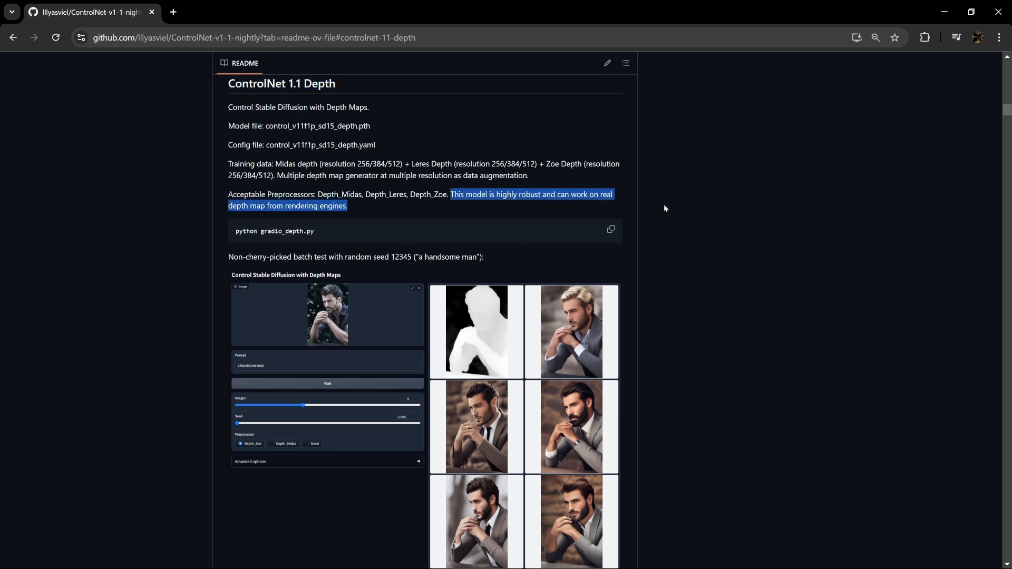
# Read the ControlNet 1.1 Depth section of the GitHub README in the browser
pyautogui.scroll(-10, 664, 208)
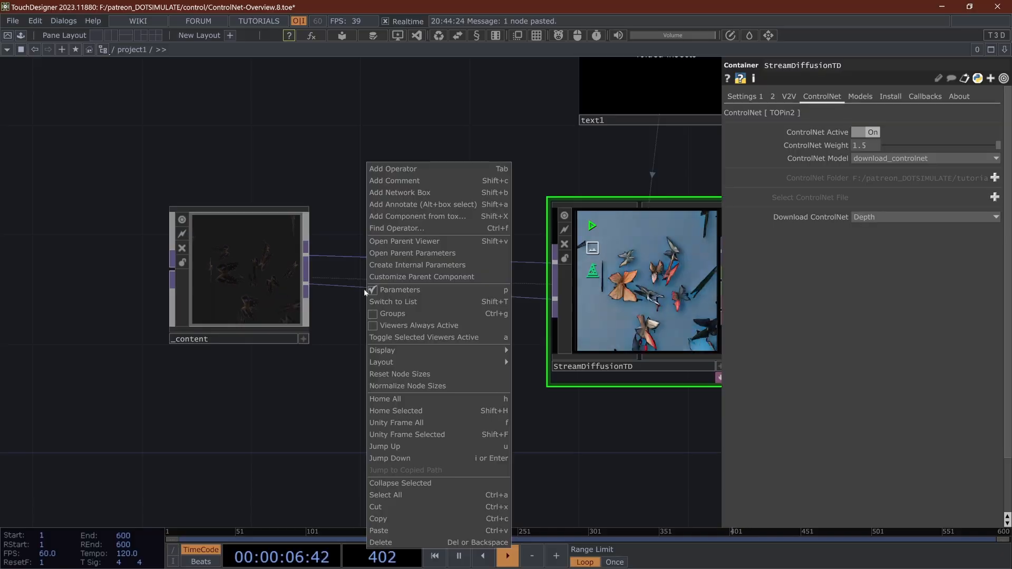
# Insert a Null TOP on the wire between _content's second output and StreamDiffusionTD's second input, placing it below the wires
pyautogui.click(356, 286)
pyautogui.rightClick(359, 277)
pyautogui.click(403, 269)
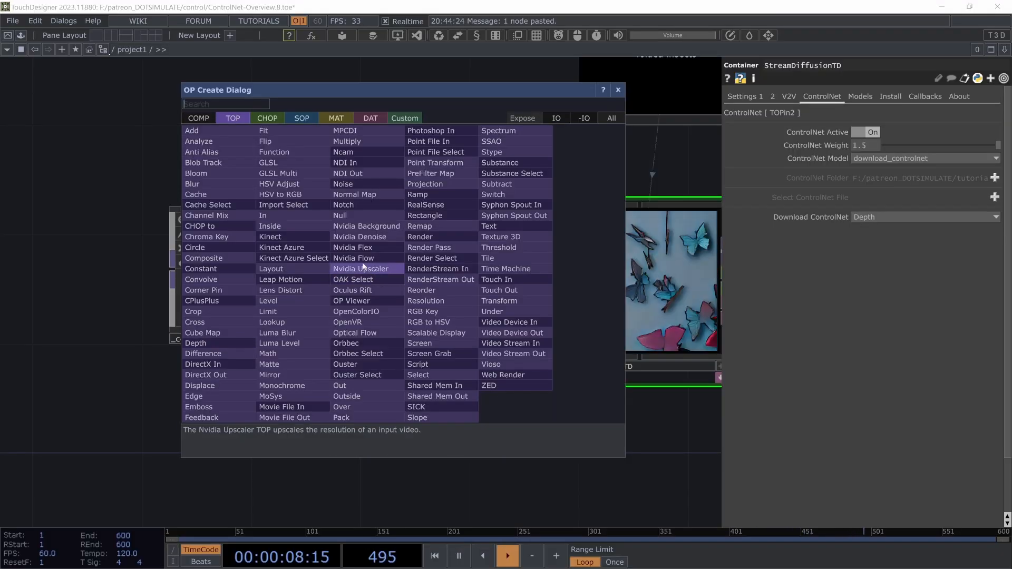
pyautogui.click(340, 215)
pyautogui.click(408, 326)
pyautogui.moveTo(440, 308); pyautogui.dragTo(444, 352)
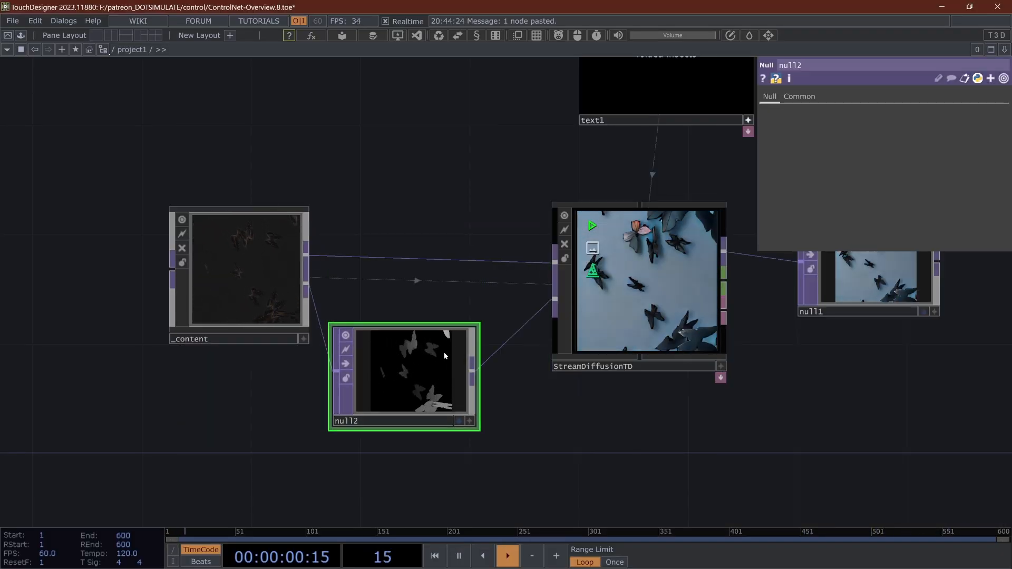
pyautogui.moveTo(262, 308); pyautogui.dragTo(235, 309)
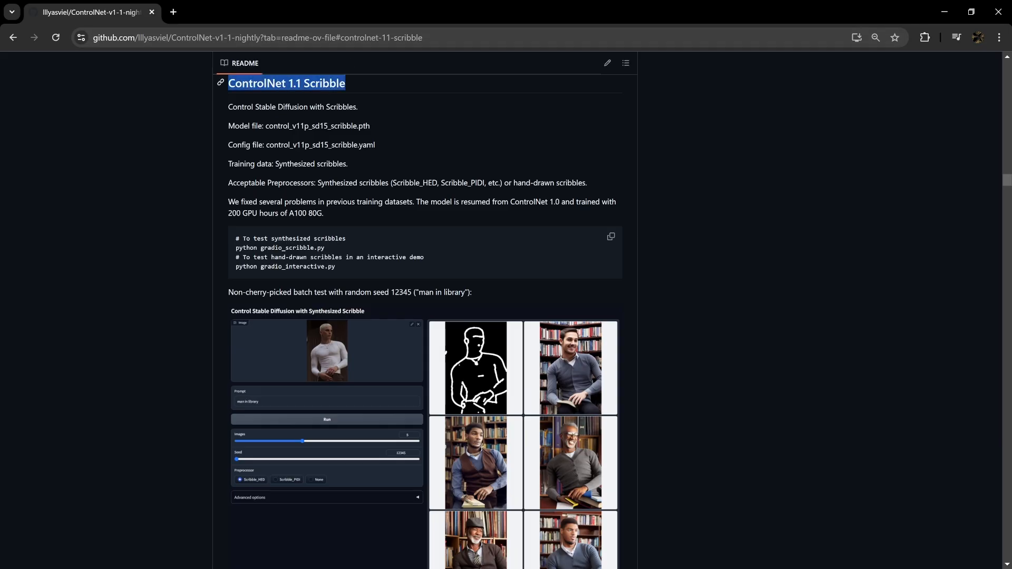
# Examine the Scribble, Openpose, Lineart and Segmentation sections and their sample images in the ControlNet 1.1 README
pyautogui.scroll(-9, 361, 223)
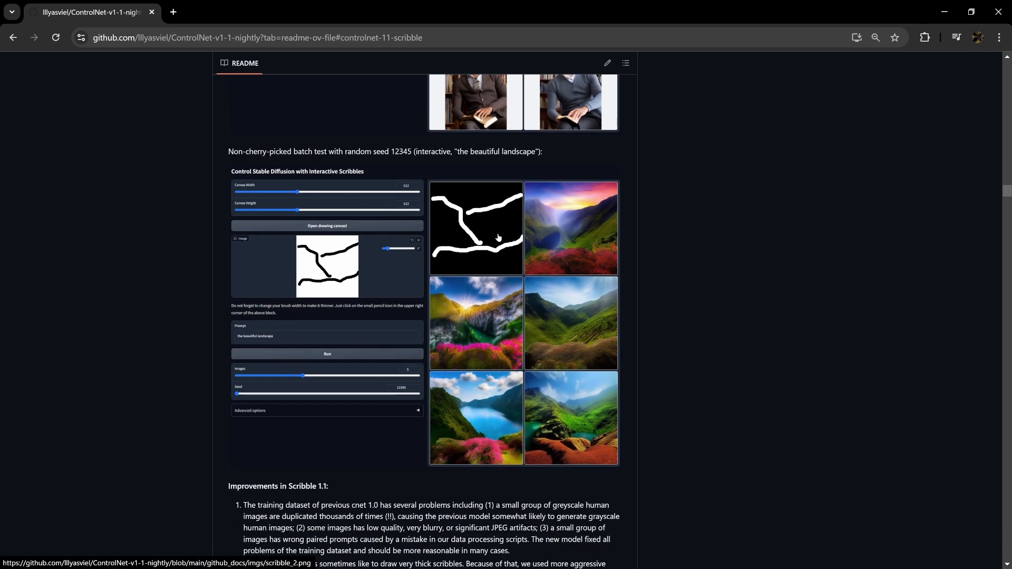
pyautogui.scroll(5, 632, 304)
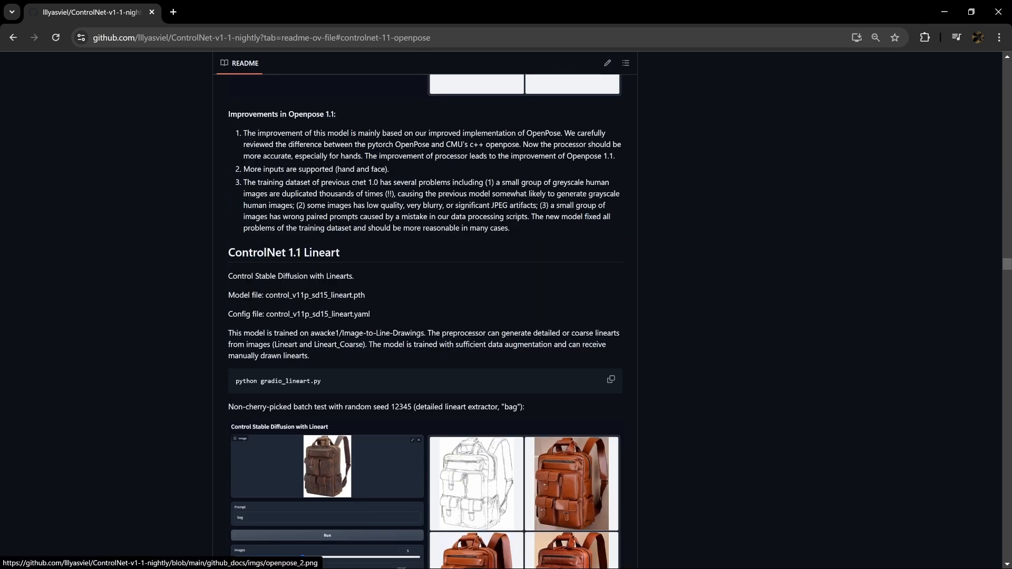
pyautogui.scroll(-12, 267, 192)
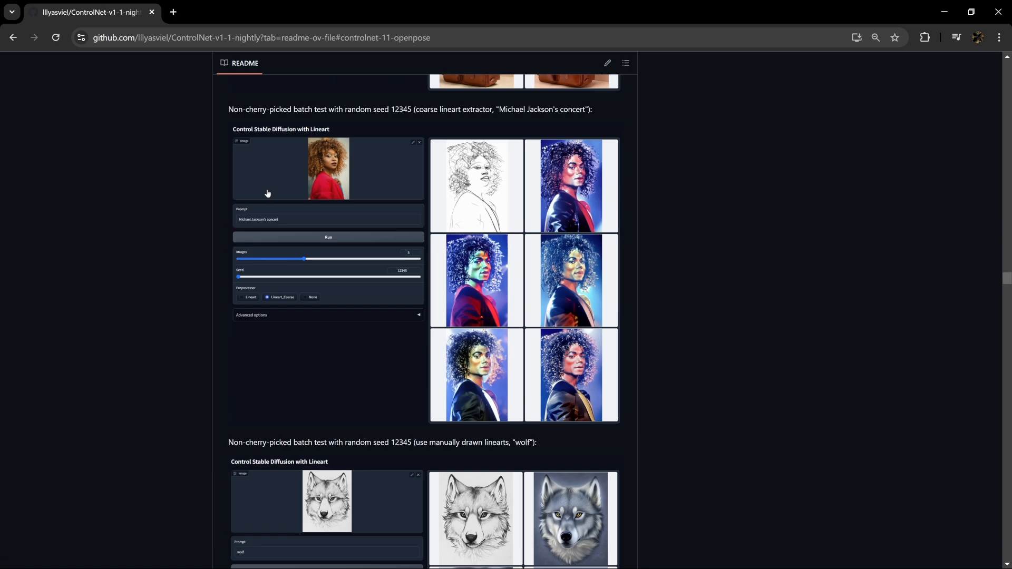
pyautogui.scroll(-8, 267, 192)
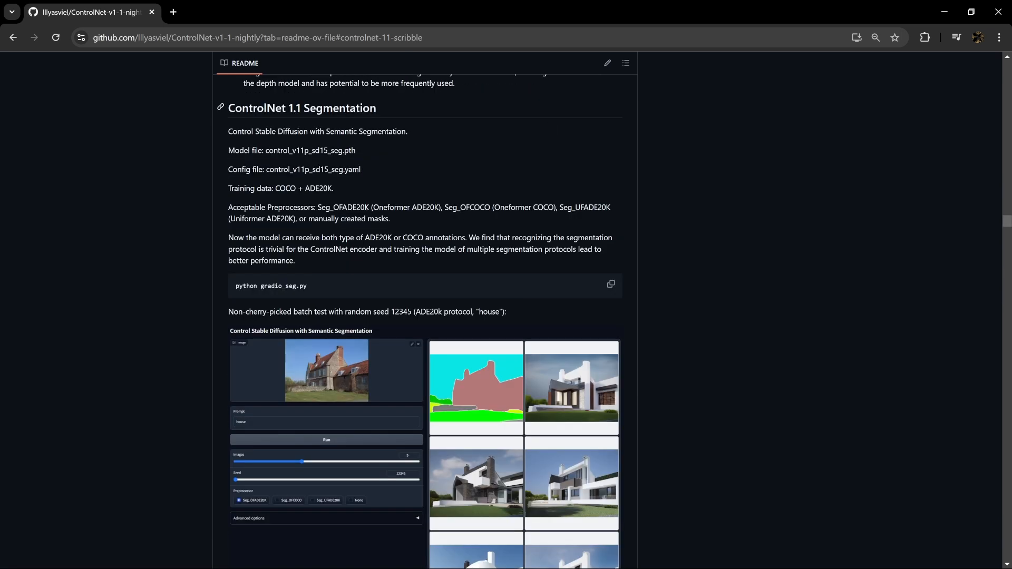
pyautogui.click(222, 110)
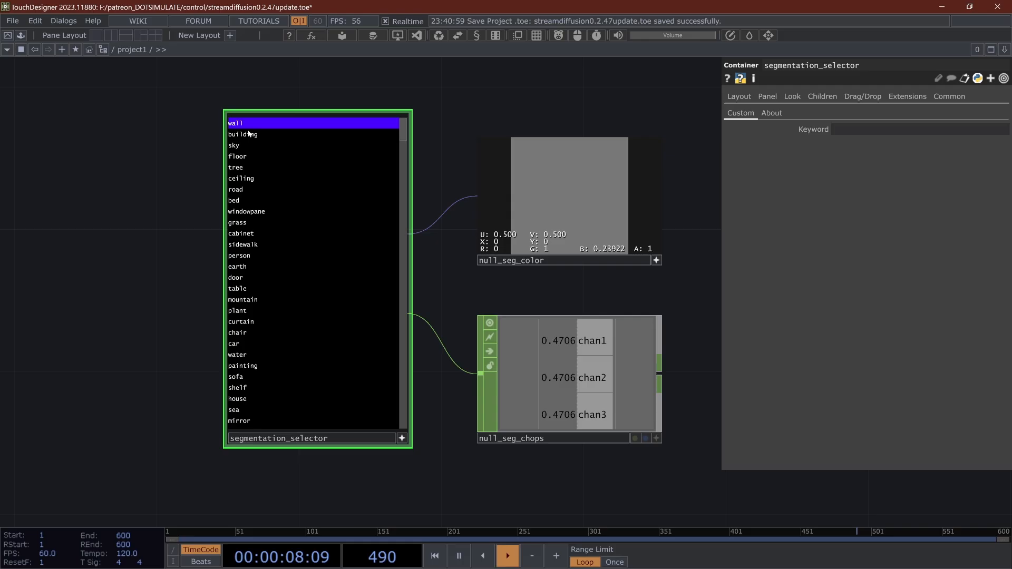
# Pick the classes earth, door, table, glass, flag, fan, pier and hood in turn in segmentation_selector to output their colours
pyautogui.click(266, 267)
pyautogui.click(264, 277)
pyautogui.click(260, 291)
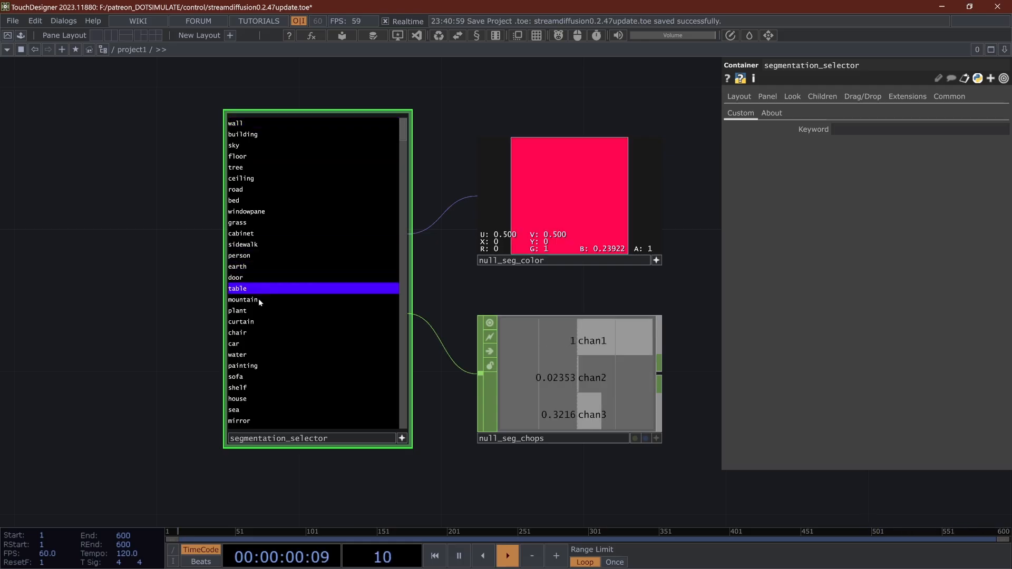
pyautogui.scroll(-20, 258, 296)
pyautogui.click(251, 293)
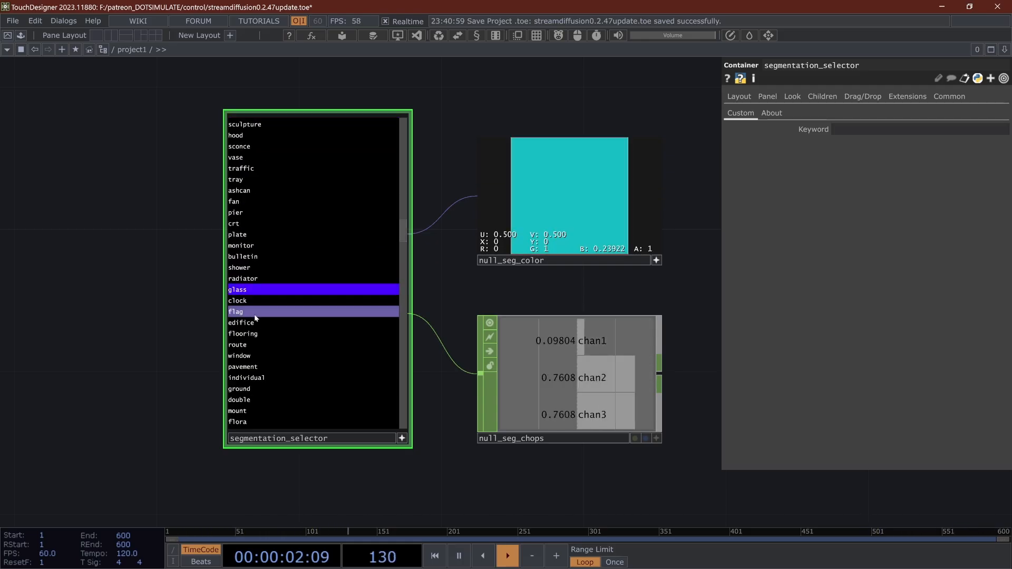
pyautogui.click(252, 312)
pyautogui.click(248, 201)
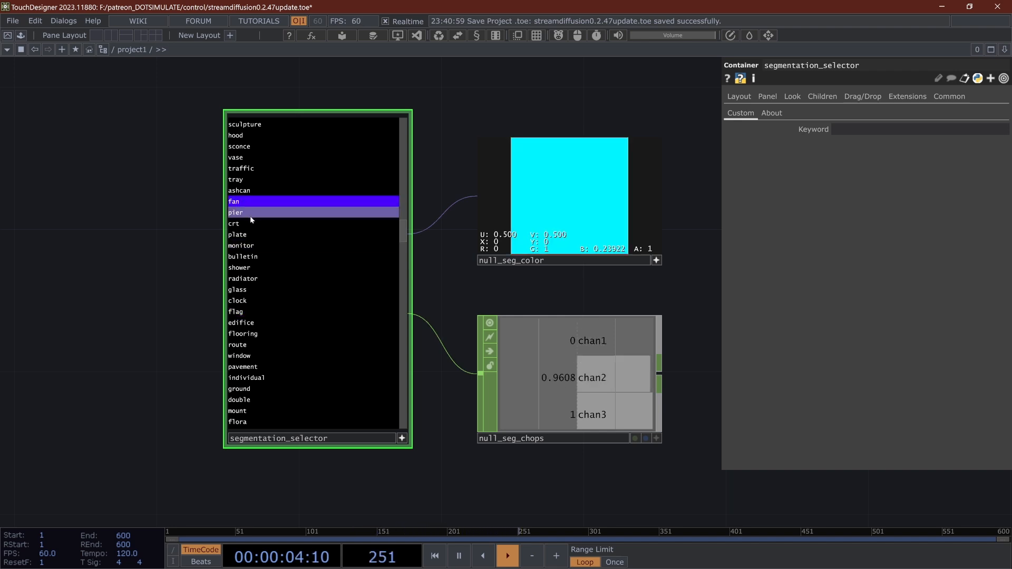
pyautogui.click(252, 214)
pyautogui.click(243, 136)
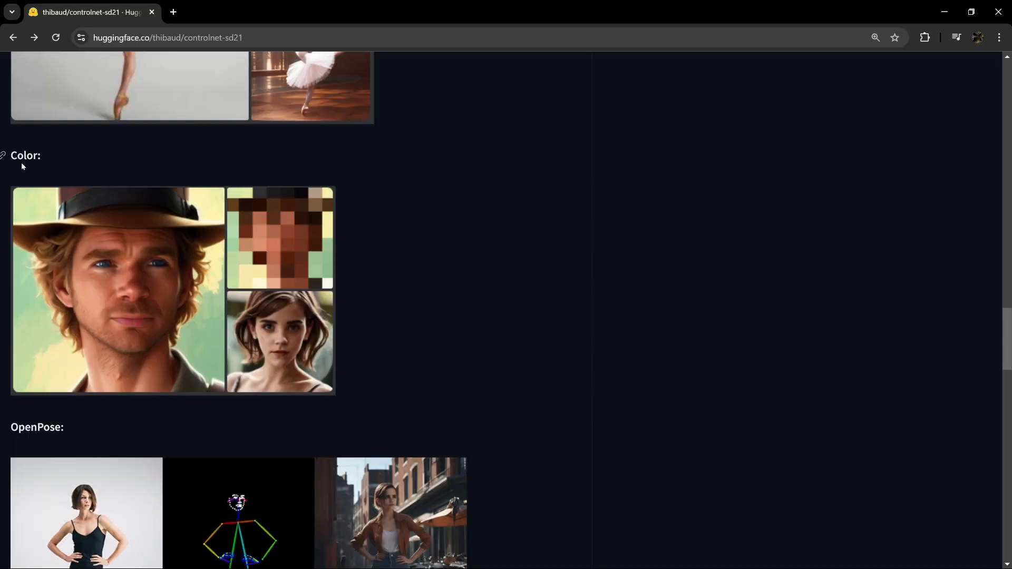
# Review the Color example on the controlnet-sd21 model page and highlight the Training paragraph on the sd-controlnet-scribble page
pyautogui.doubleClick(23, 157)
pyautogui.click(81, 170)
pyautogui.scroll(-14, 81, 170)
pyautogui.scroll(-8, 81, 170)
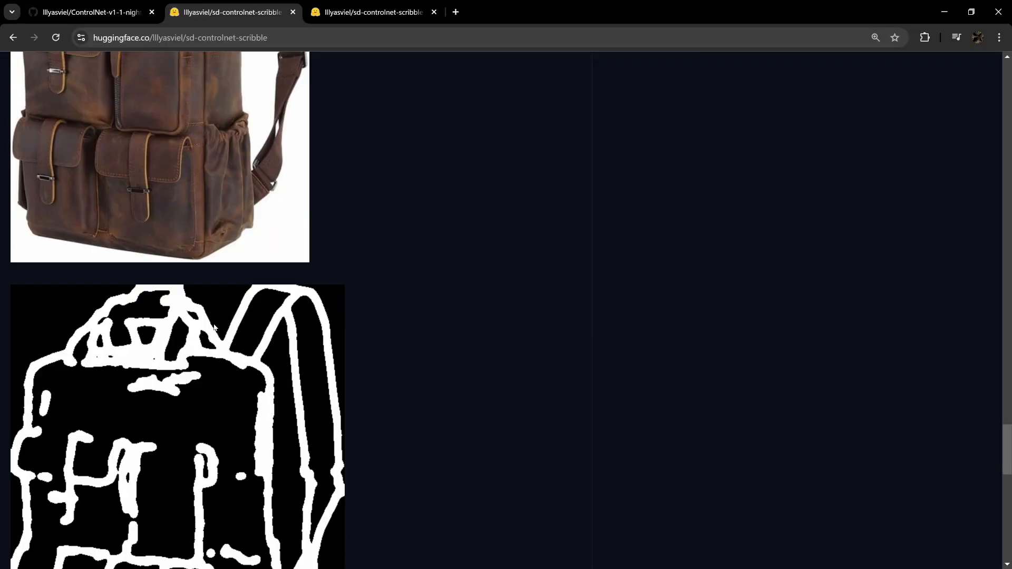
pyautogui.scroll(-12, 214, 327)
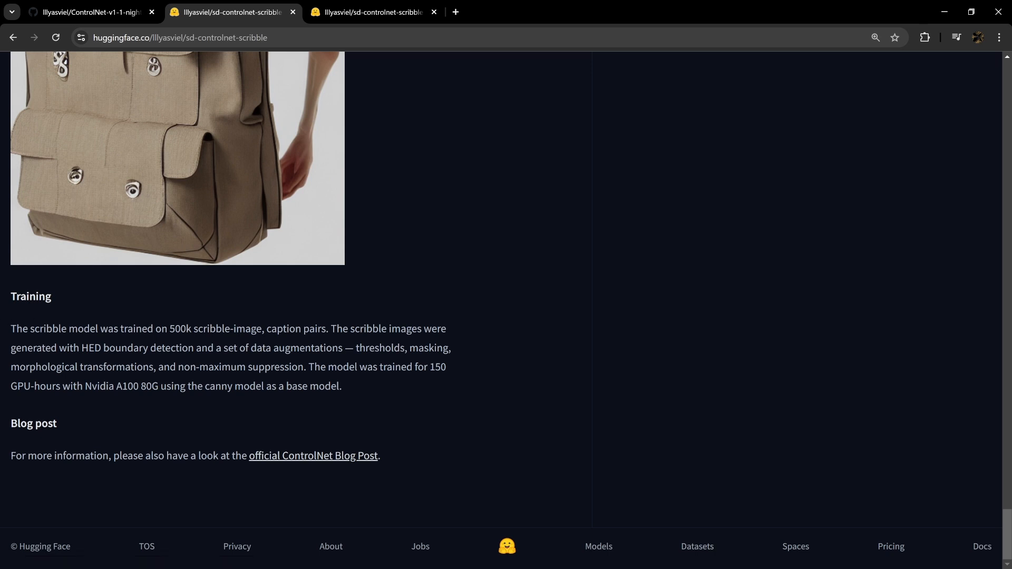
pyautogui.moveTo(17, 329)
pyautogui.mouseDown()
pyautogui.moveTo(432, 328)
pyautogui.moveTo(389, 348)
pyautogui.moveTo(315, 348)
pyautogui.moveTo(407, 348)
pyautogui.mouseUp()
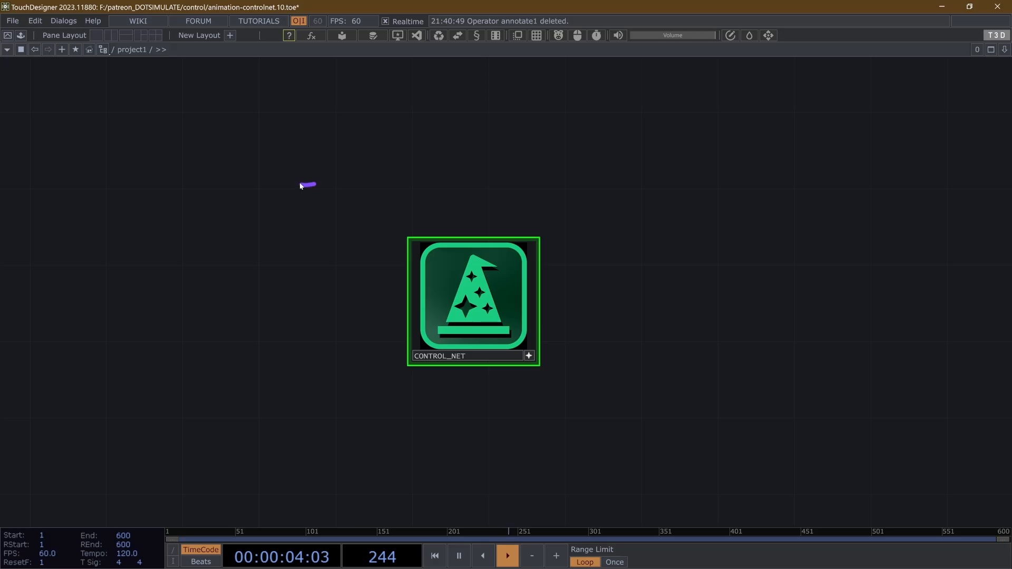
# Draw purple freehand rays all around the CONTROL_NET node and leave the drawing mode
pyautogui.moveTo(313, 186); pyautogui.dragTo(355, 204)
pyautogui.moveTo(380, 143); pyautogui.dragTo(404, 201)
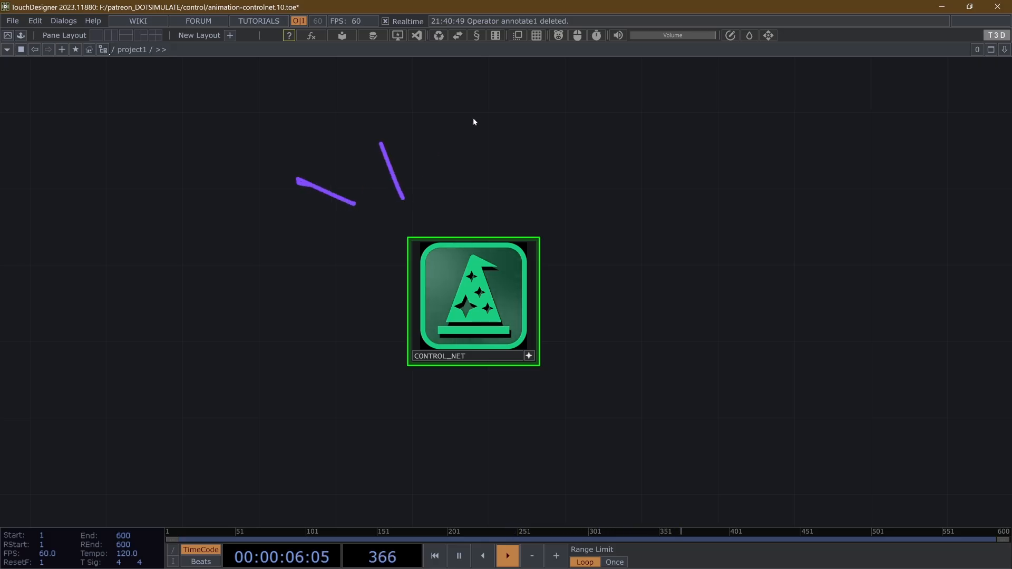
pyautogui.moveTo(678, 258); pyautogui.dragTo(601, 272)
pyautogui.moveTo(596, 332); pyautogui.dragTo(663, 367)
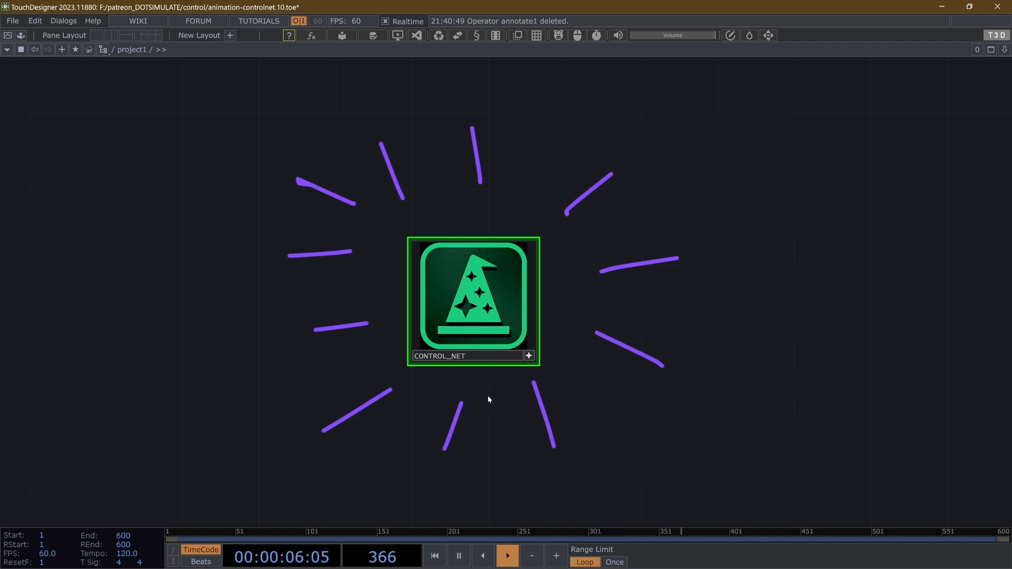
pyautogui.press('Escape')
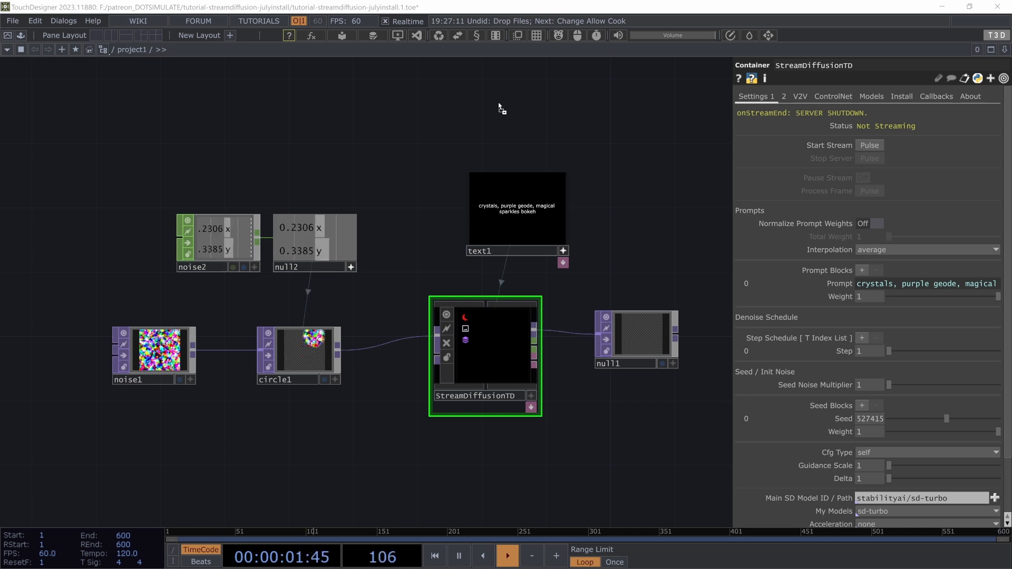
# Add dotUpdater-1.0.3.tox to the network above null2, and open the installation settings of StreamDiffusionTD
pyautogui.moveTo(283, 148); pyautogui.dragTo(343, 132)
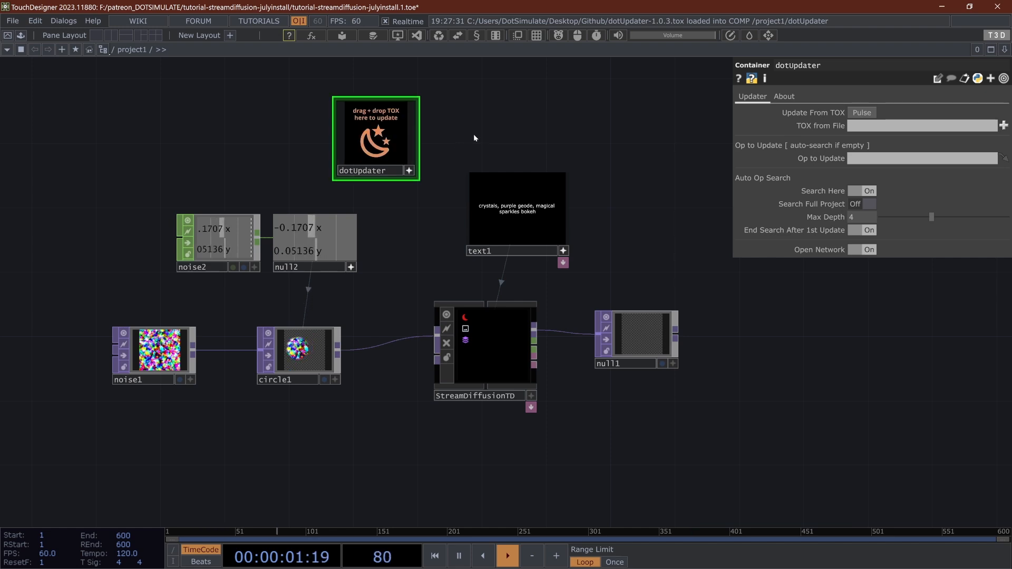
pyautogui.click(495, 330)
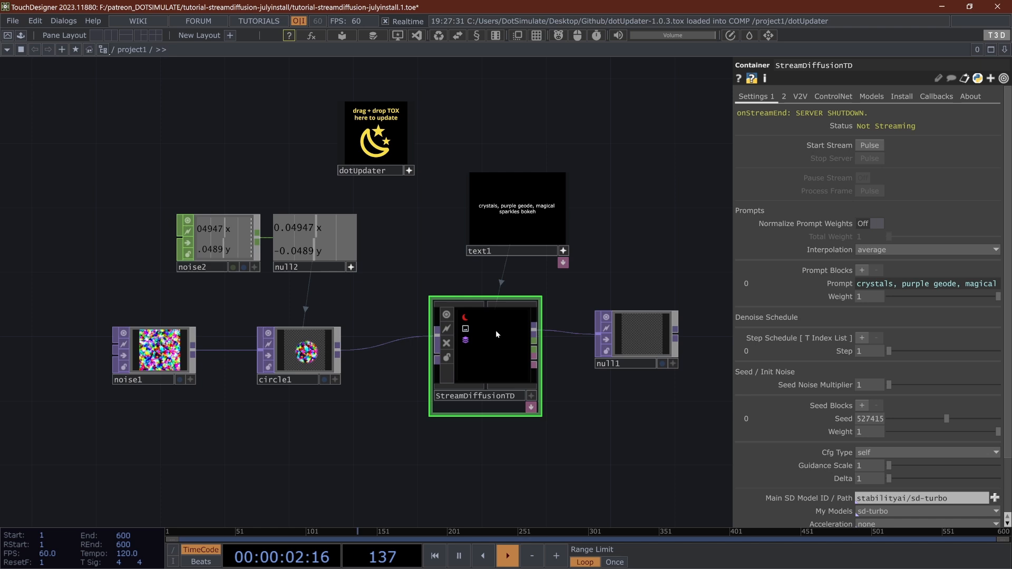
pyautogui.click(901, 96)
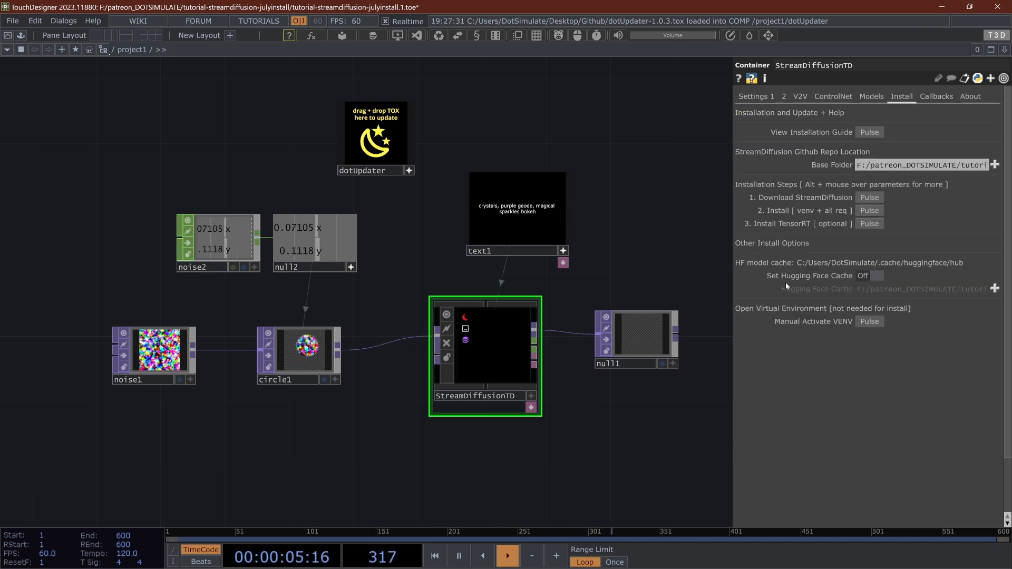
# Update StreamDiffusionTD by loading StreamDiffusionTD-0.2.2.tox into dotUpdater and accepting the update
pyautogui.click(756, 97)
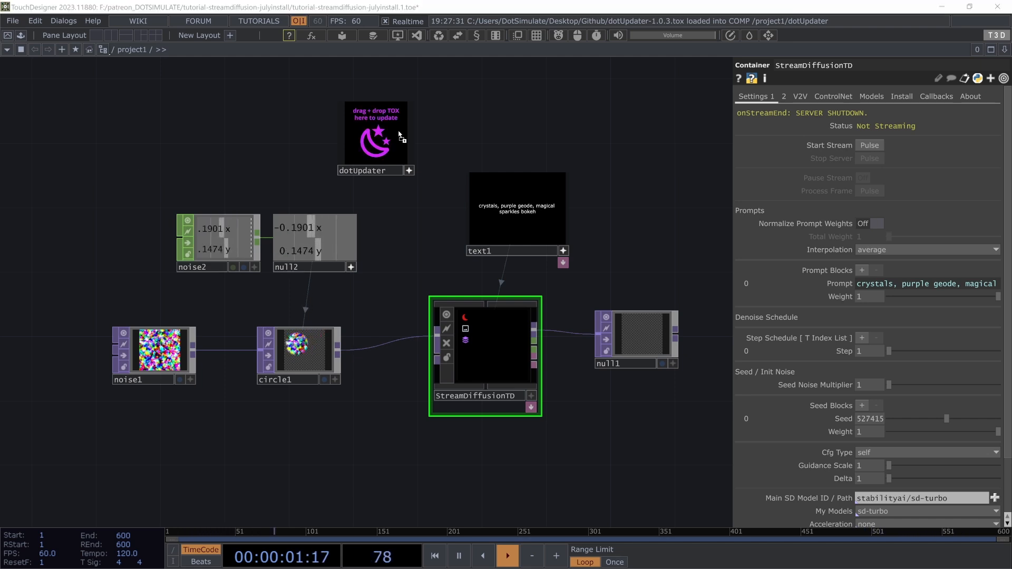
pyautogui.moveTo(409, 59); pyautogui.dragTo(283, 220)
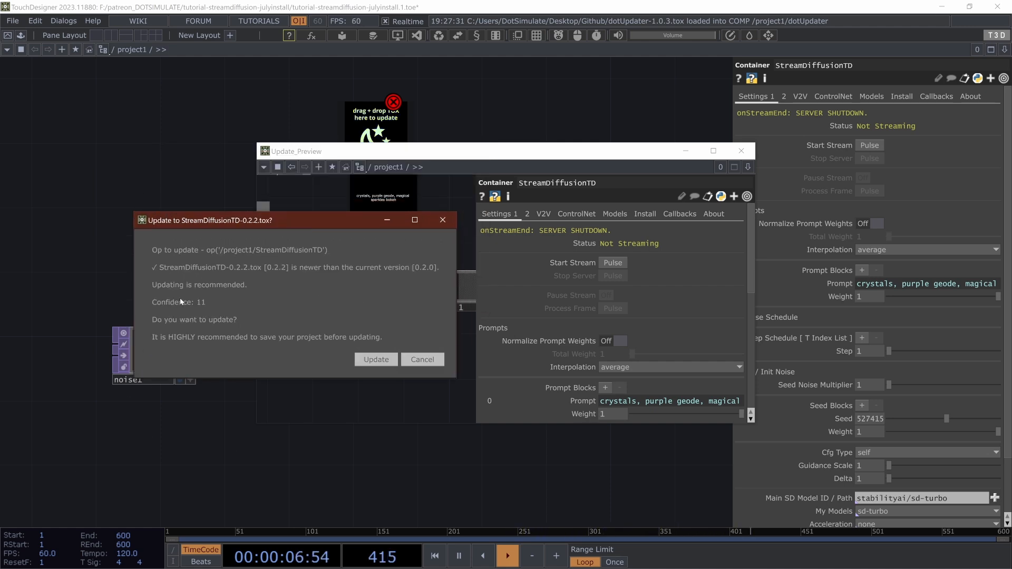
pyautogui.click(377, 359)
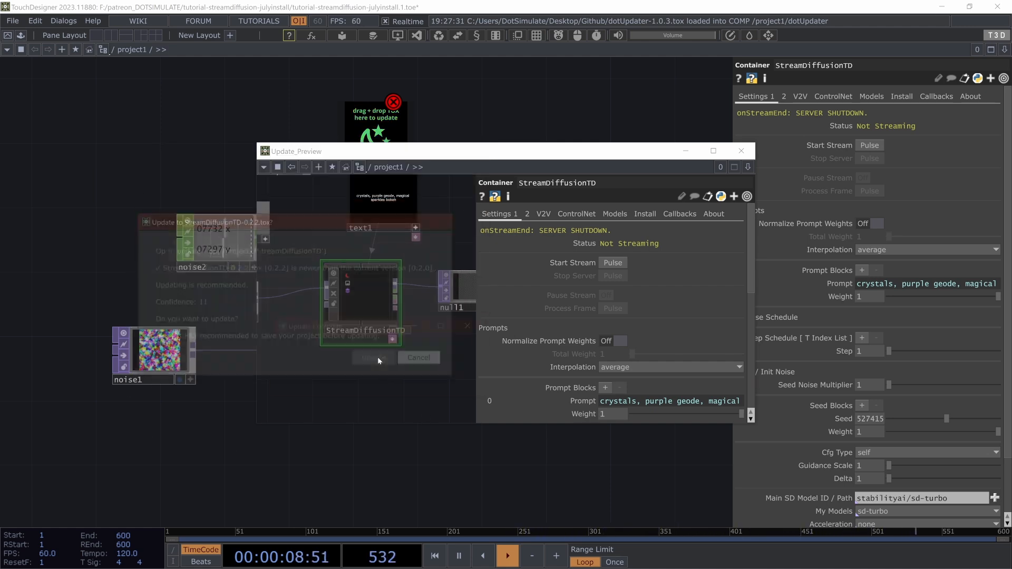
pyautogui.click(451, 376)
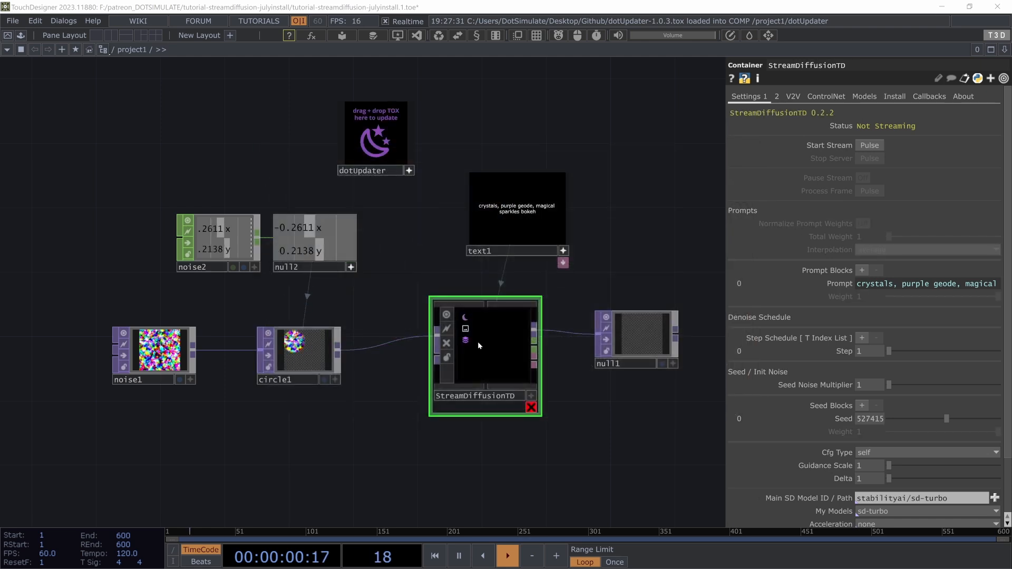
pyautogui.scroll(5, 482, 369)
pyautogui.scroll(-4, 464, 365)
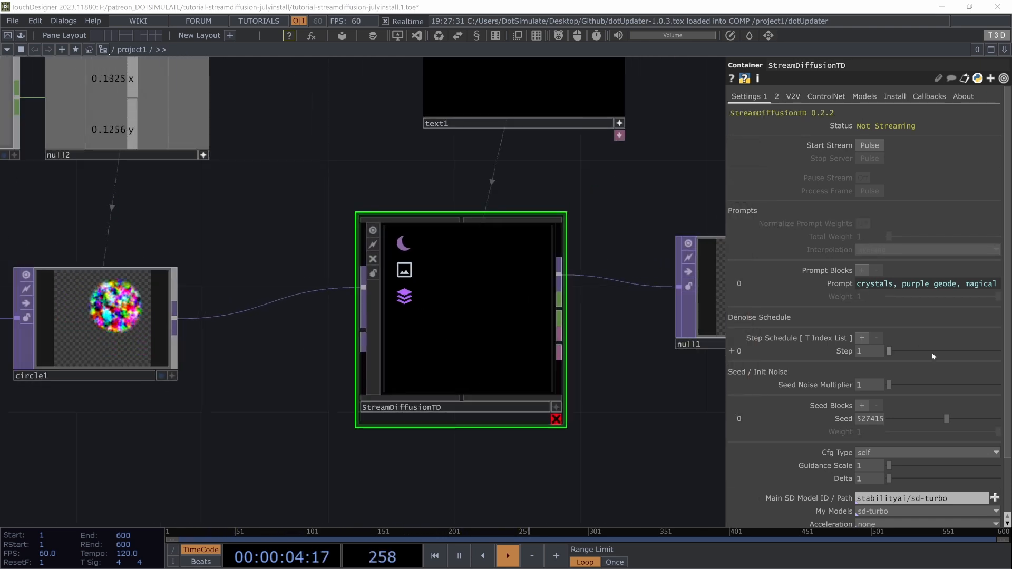
# Examine the error information of the docked StreamDiffusionTD_callbacks DAT, collapse it again and reselect StreamDiffusionTD
pyautogui.click(964, 96)
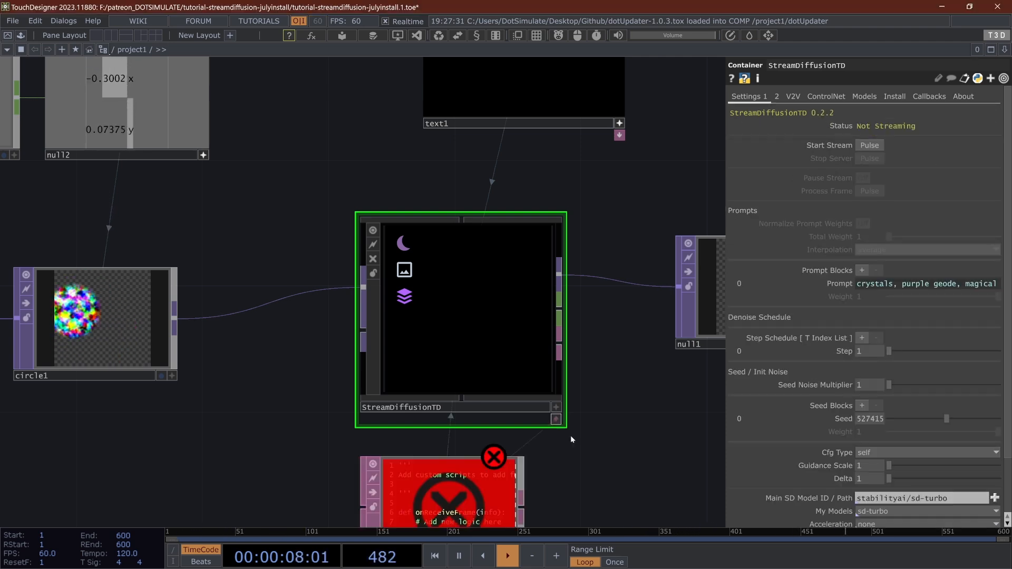
pyautogui.moveTo(572, 439); pyautogui.dragTo(632, 314)
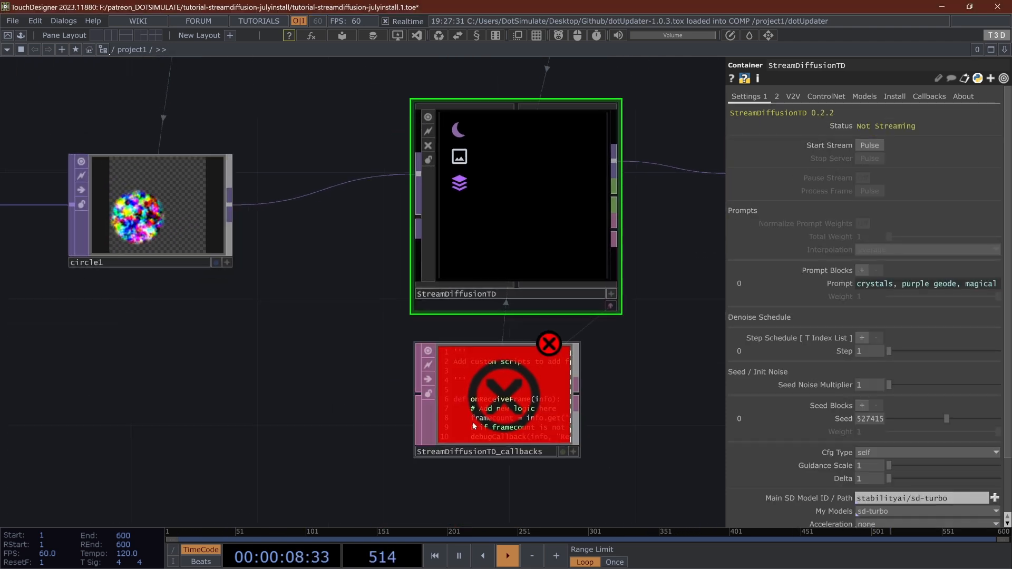
pyautogui.middleClick(463, 394)
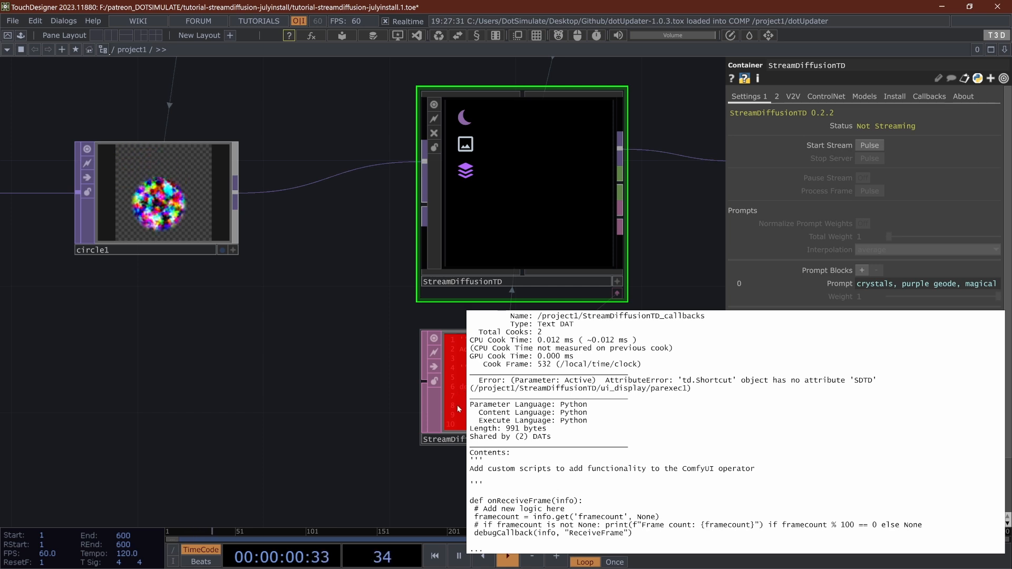
pyautogui.click(457, 405)
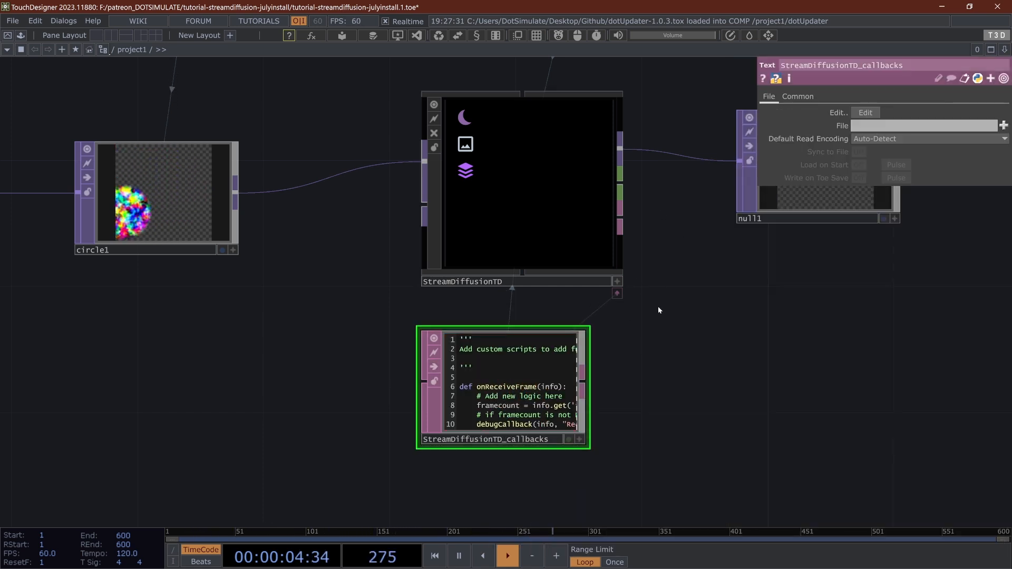
pyautogui.moveTo(607, 308); pyautogui.dragTo(563, 373)
pyautogui.press('Tab')
pyautogui.press('Escape')
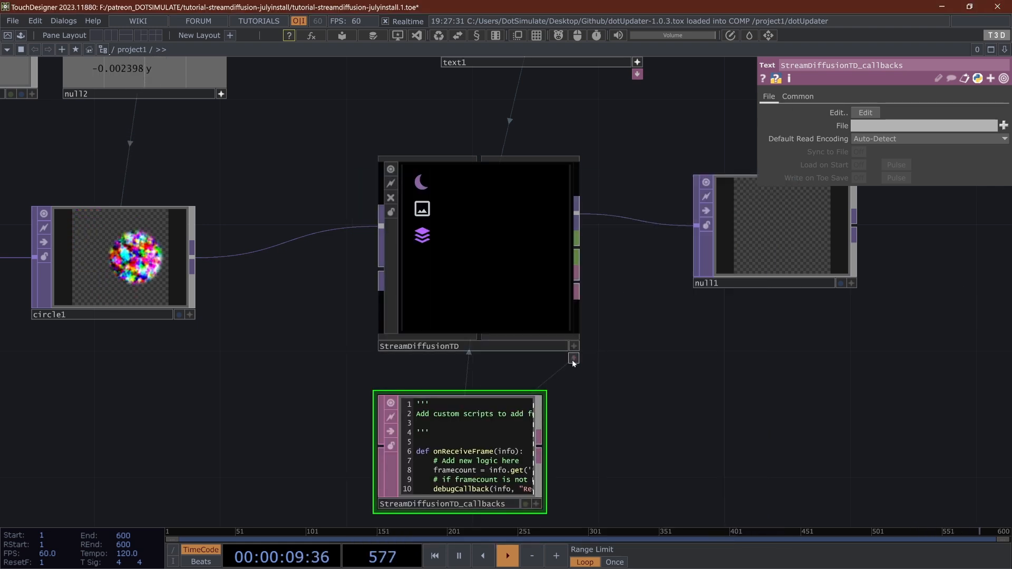
pyautogui.click(459, 255)
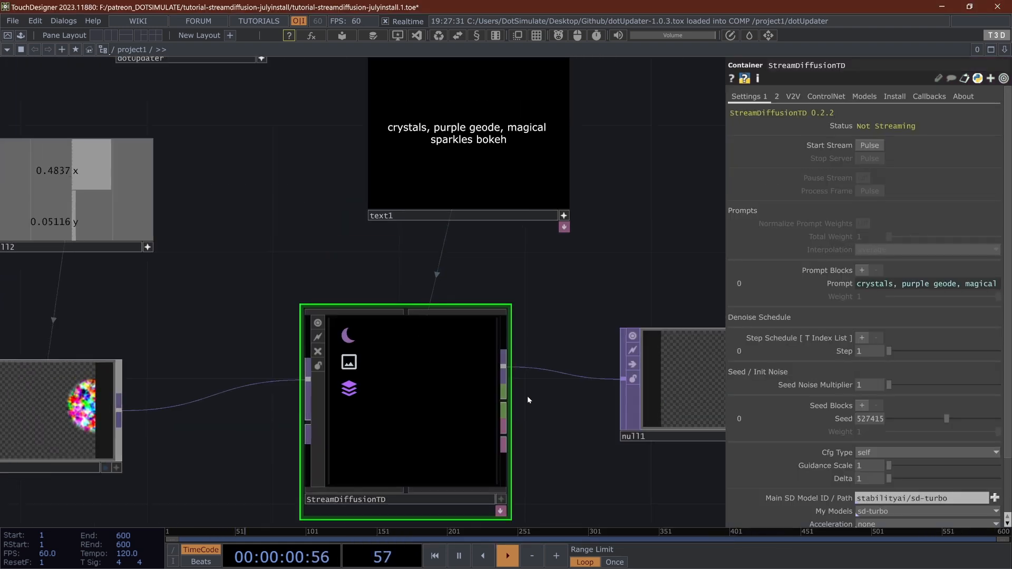
# Delete the dotUpdater component from the network
pyautogui.scroll(-5, 525, 392)
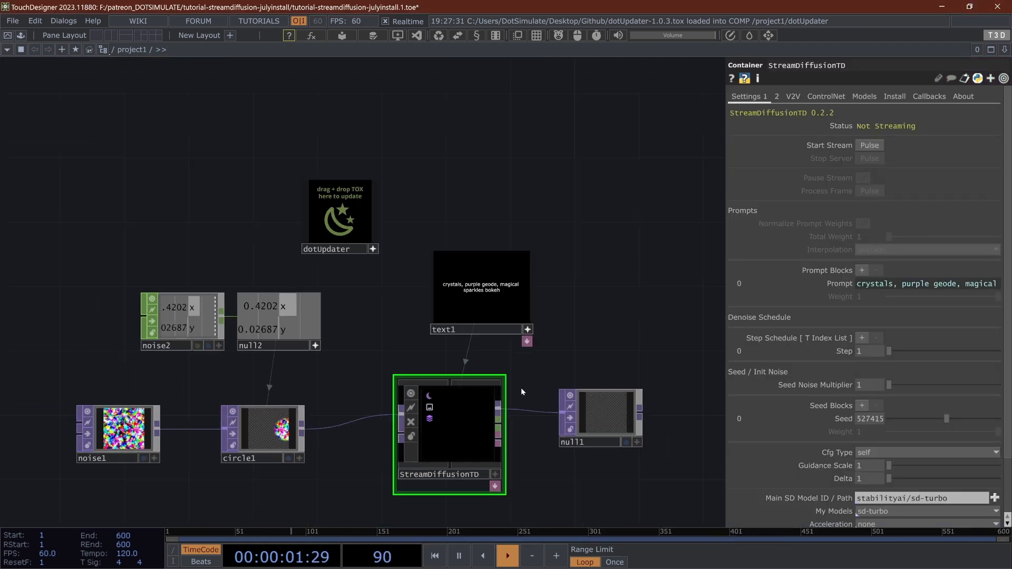
pyautogui.click(356, 230)
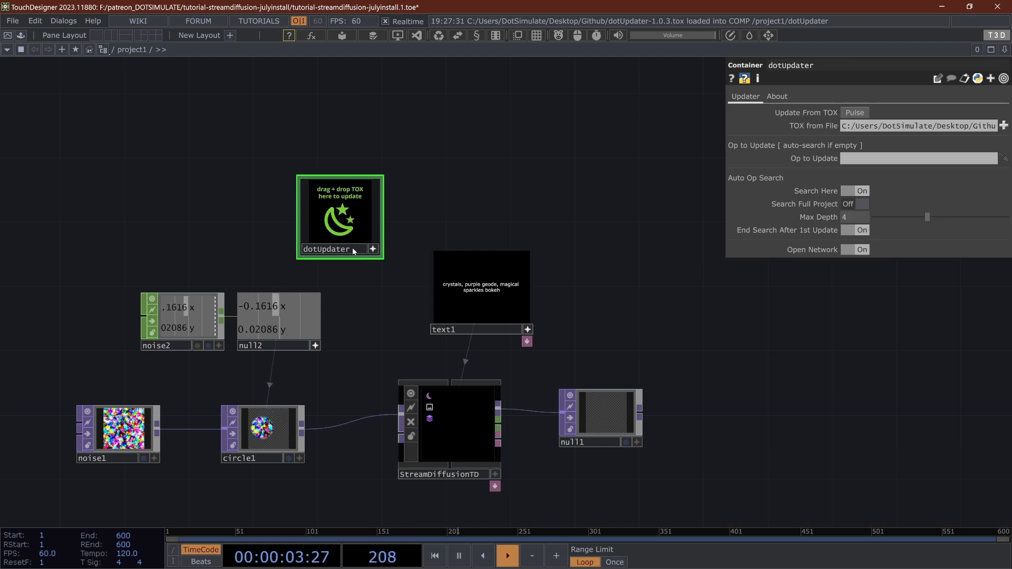
pyautogui.moveTo(356, 229); pyautogui.dragTo(453, 150)
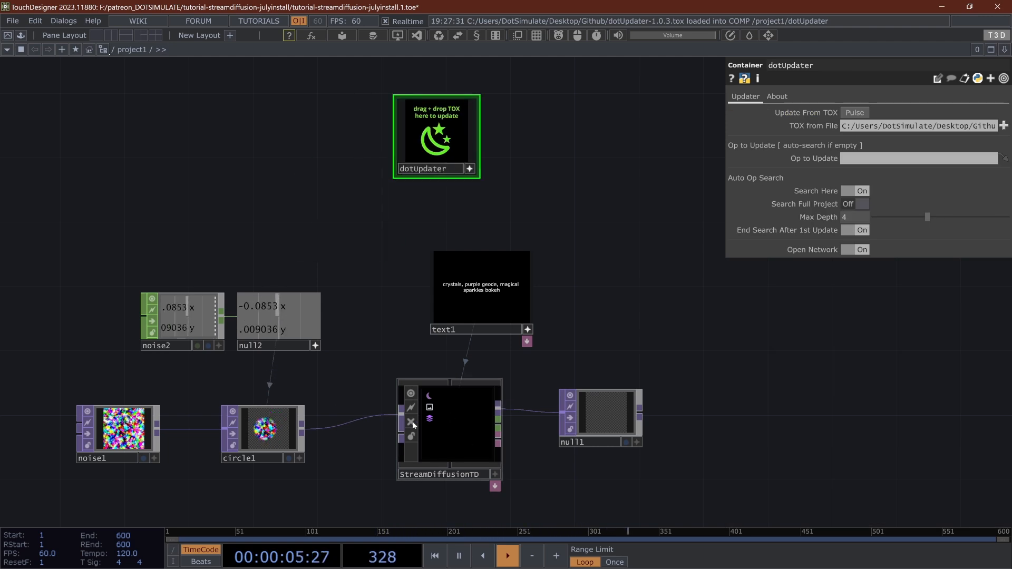
pyautogui.moveTo(369, 394); pyautogui.dragTo(409, 295)
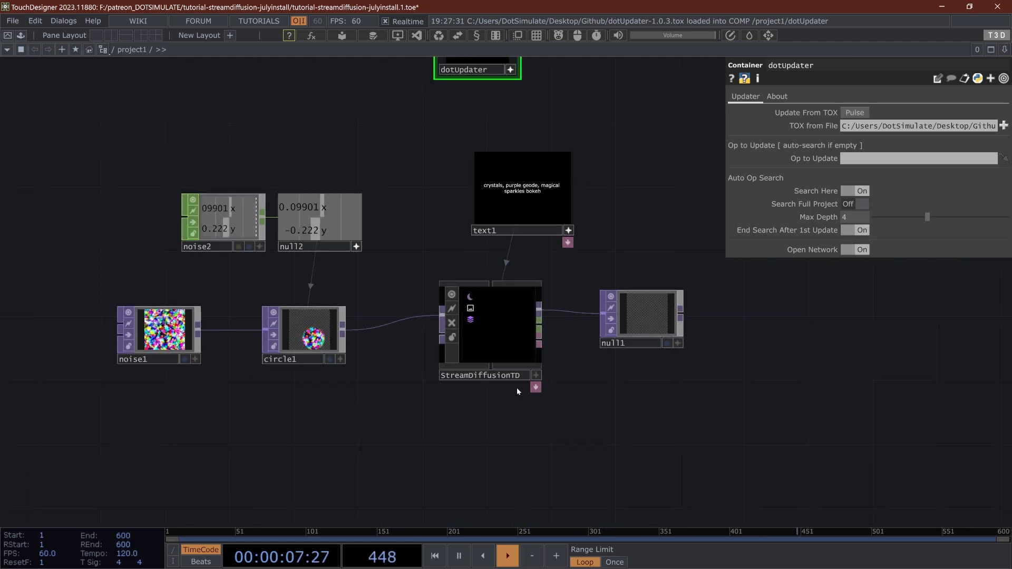
pyautogui.click(505, 355)
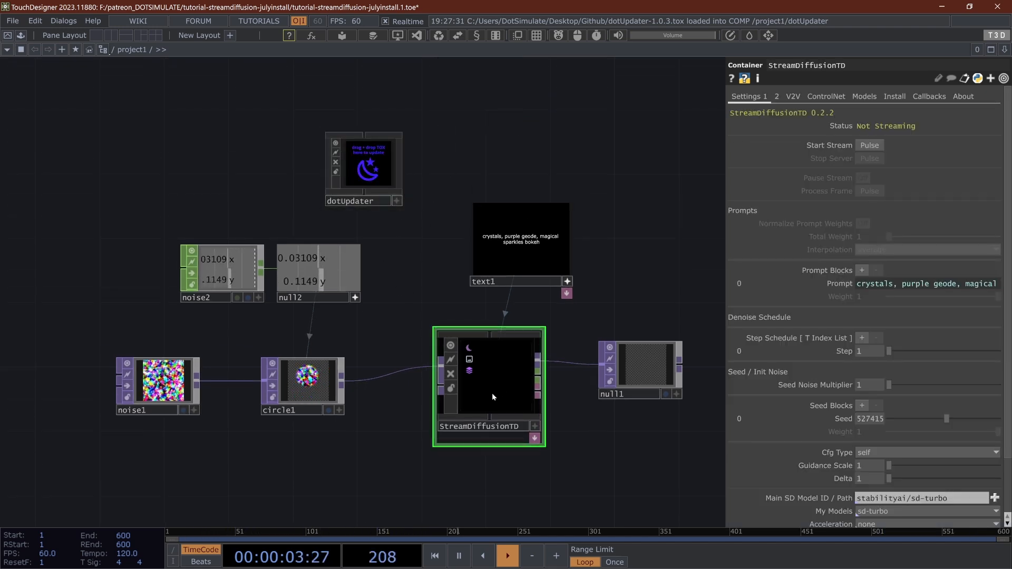
pyautogui.click(360, 158)
pyautogui.press('Delete')
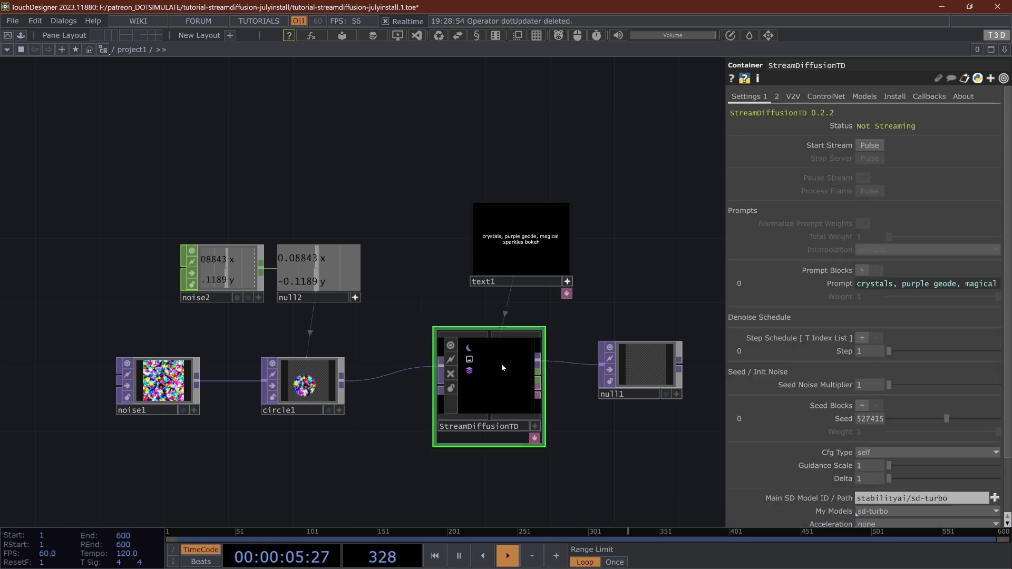
# Review the V2V and main settings of StreamDiffusionTD, and turn ControlNet Active on
pyautogui.click(793, 96)
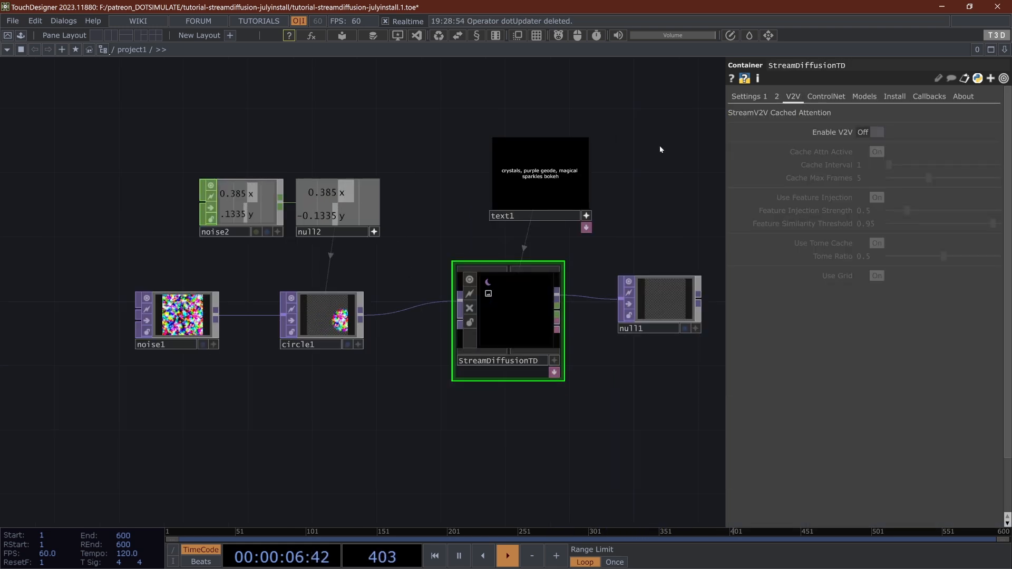
pyautogui.click(749, 97)
pyautogui.scroll(-2, 775, 144)
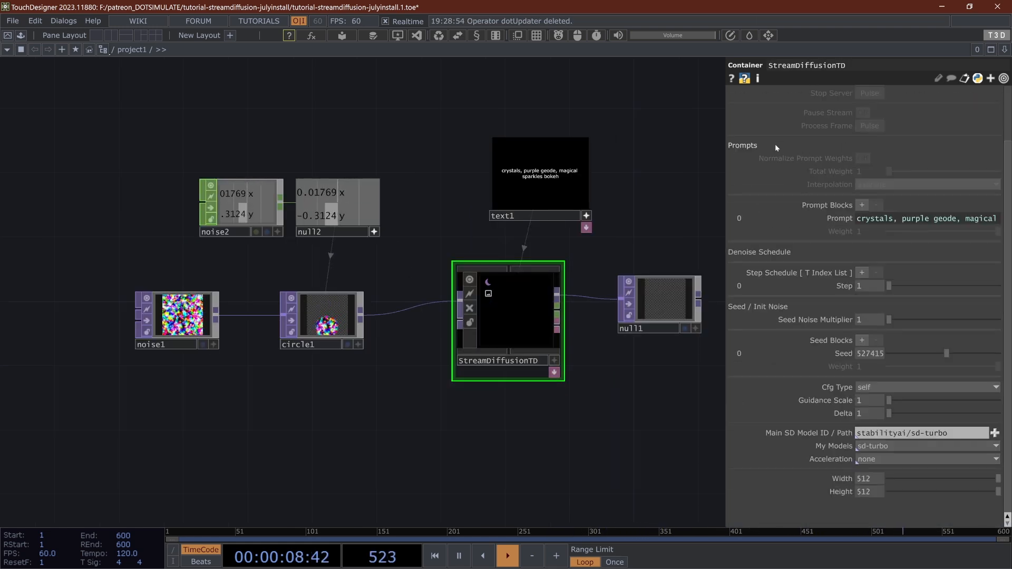
pyautogui.scroll(2, 802, 315)
pyautogui.click(824, 96)
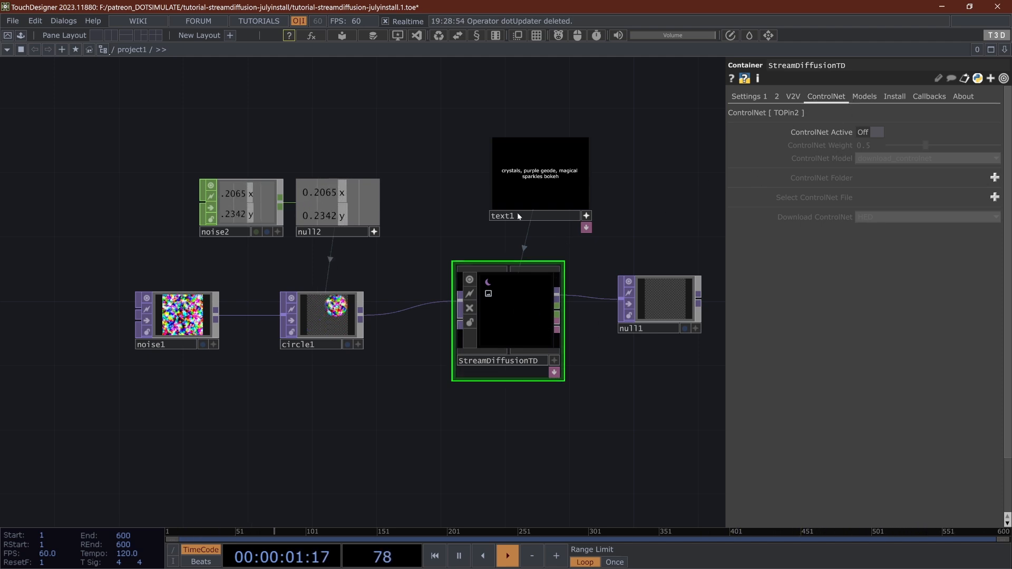
pyautogui.click(872, 132)
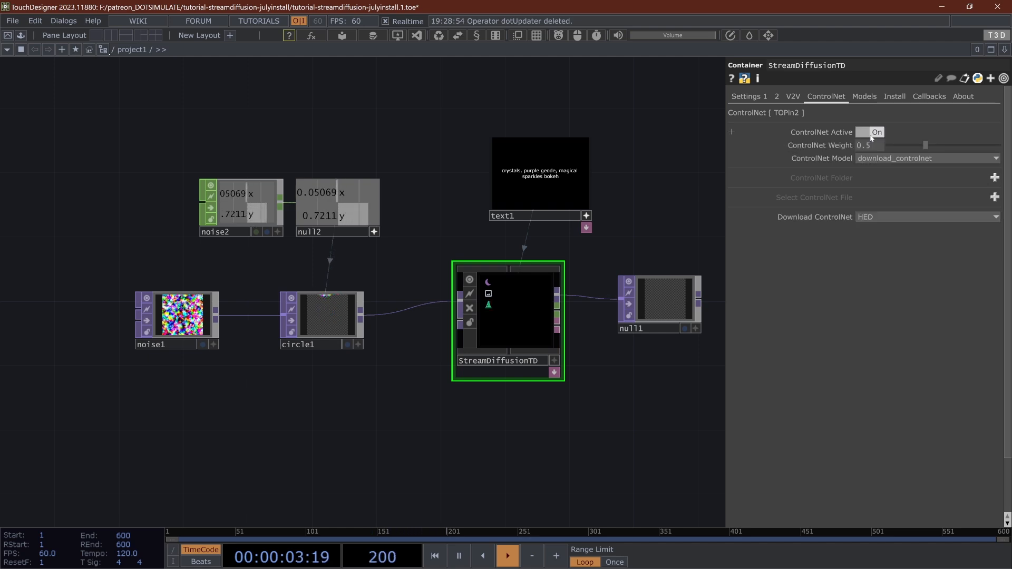
# Compare the main and ControlNet settings, toggle ControlNet Active off and on again, and set ControlNet Weight to 0.504
pyautogui.click(752, 97)
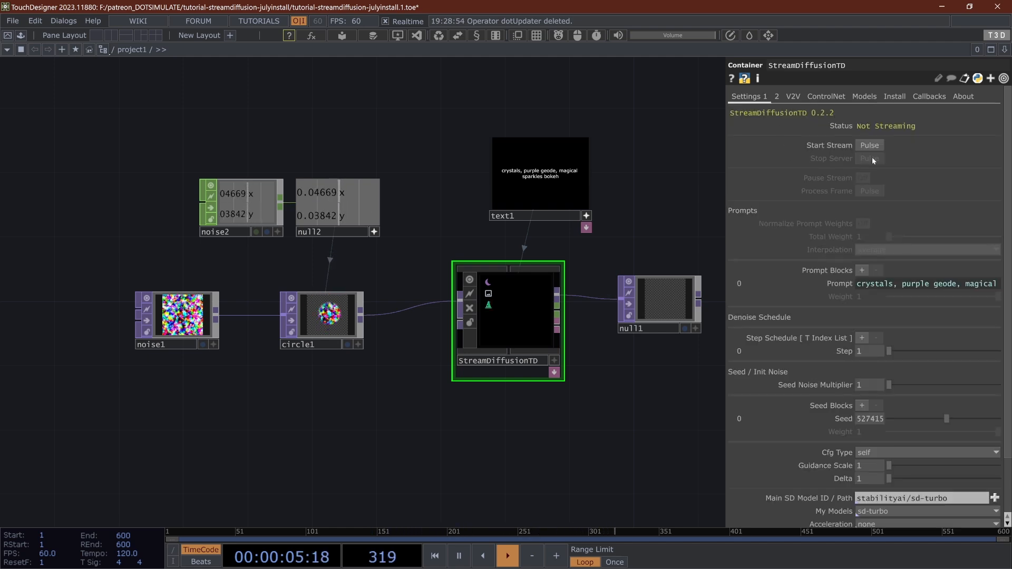
pyautogui.click(826, 97)
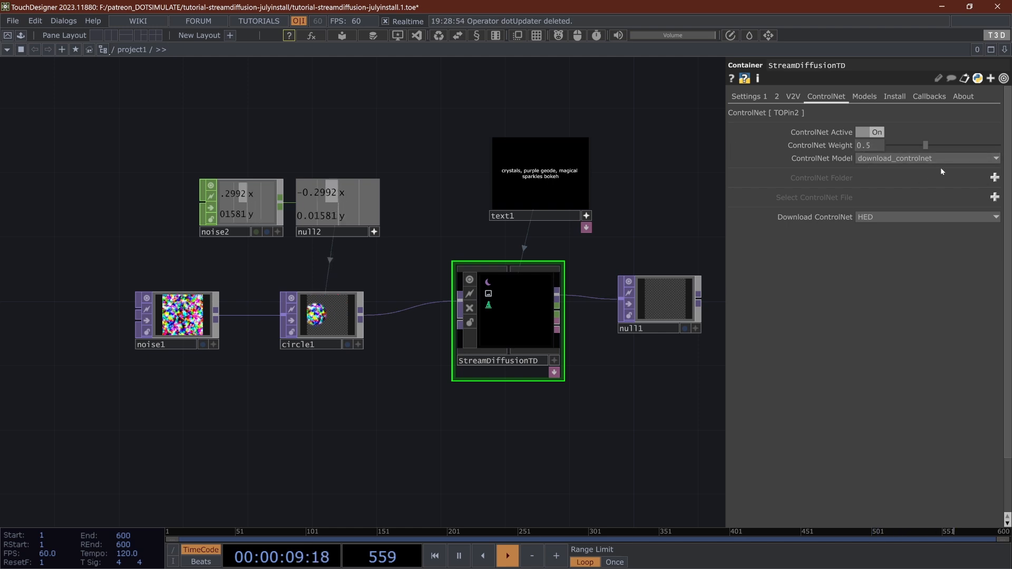
pyautogui.click(760, 98)
pyautogui.click(833, 98)
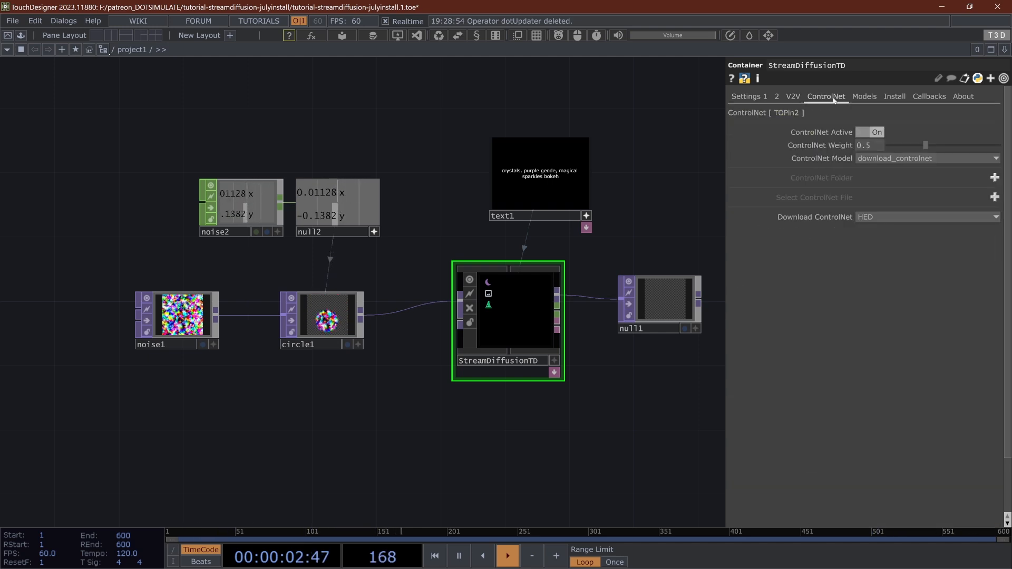
pyautogui.click(873, 135)
pyautogui.click(873, 135)
pyautogui.moveTo(927, 146)
pyautogui.mouseDown()
pyautogui.moveTo(941, 148)
pyautogui.moveTo(913, 148)
pyautogui.moveTo(927, 154)
pyautogui.mouseUp()
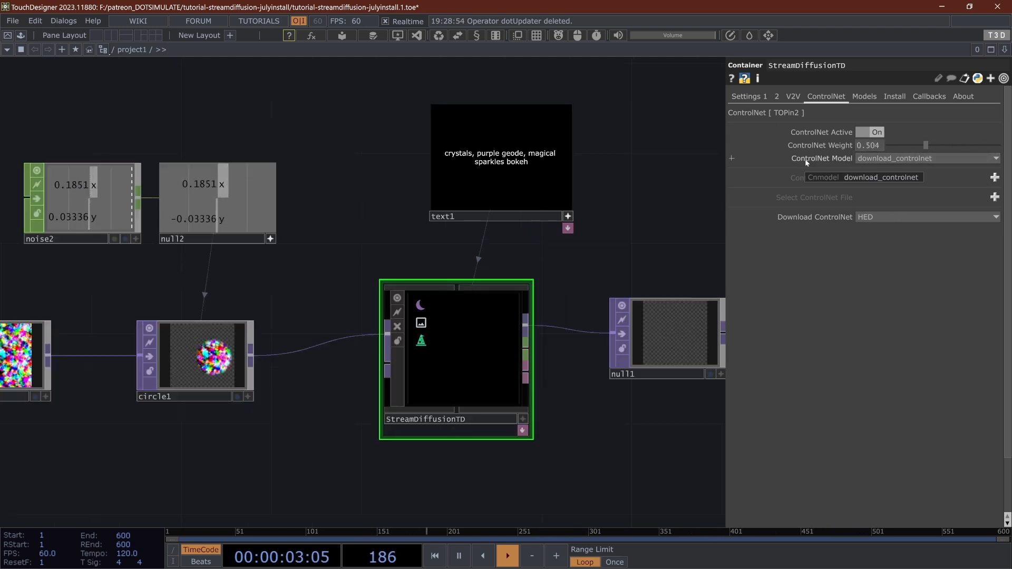
# Review the ControlNet model source options and set ControlNet Model to select_folder_to_create_dropdown
pyautogui.click(869, 159)
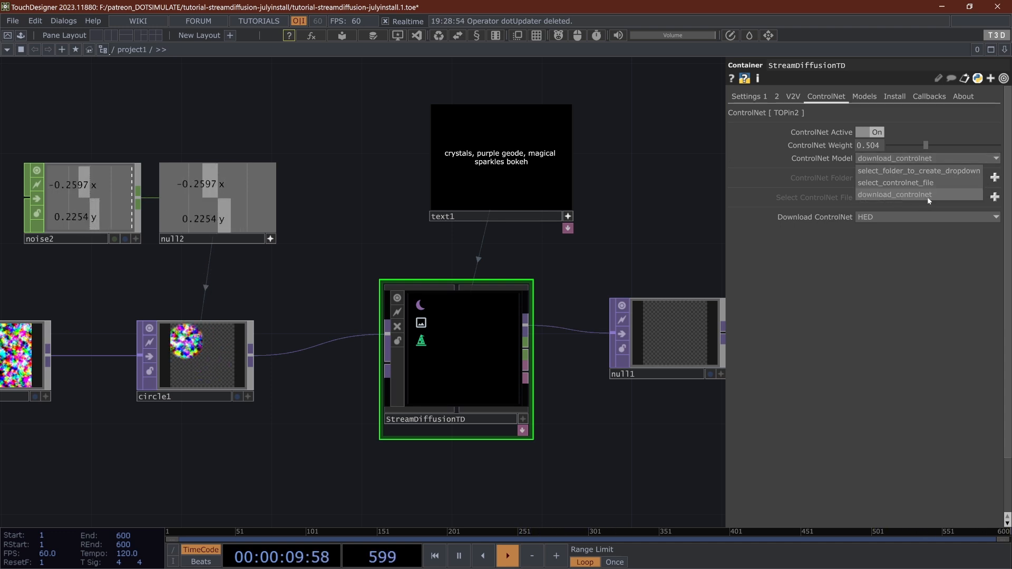
pyautogui.click(732, 214)
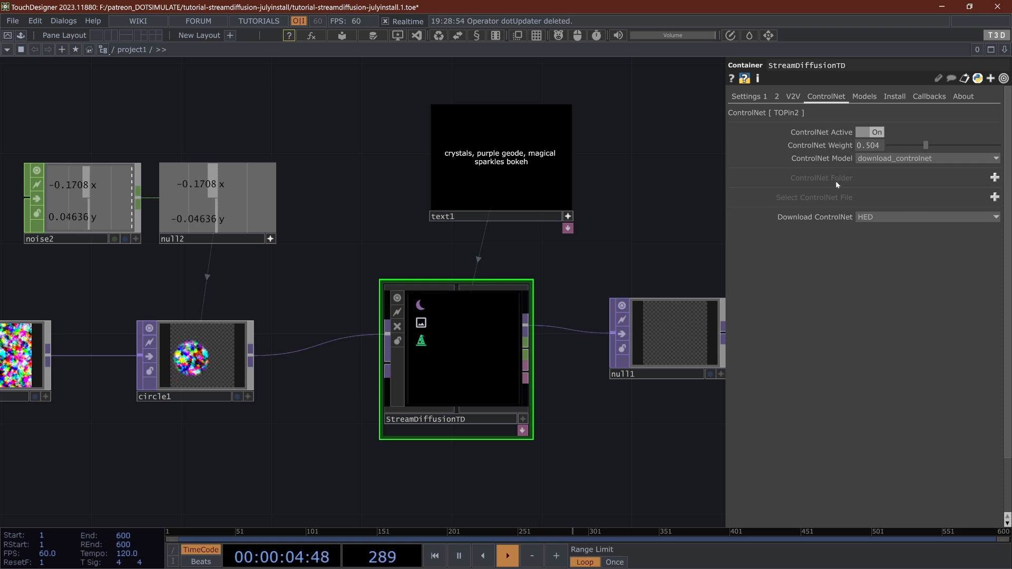
pyautogui.click(864, 217)
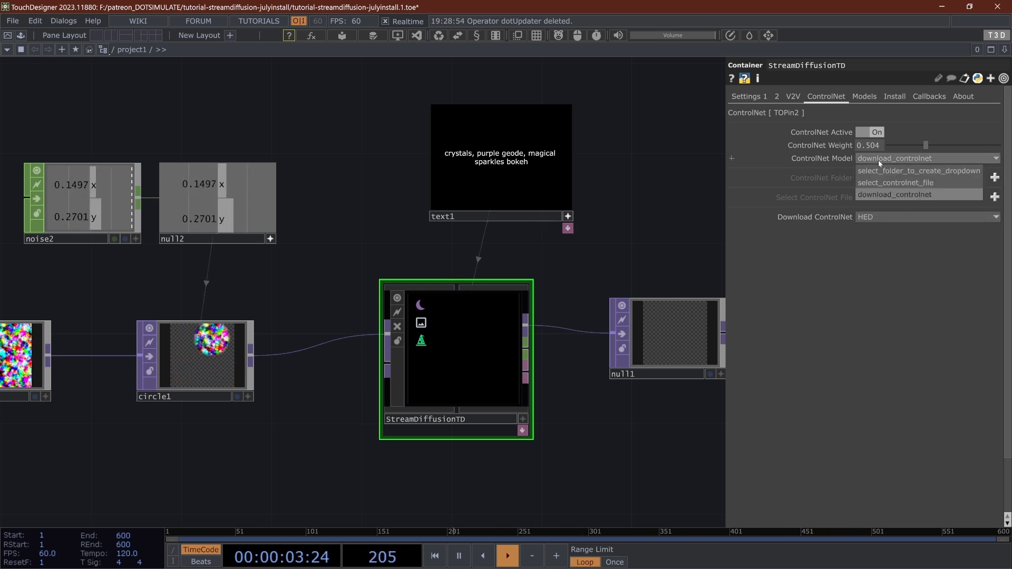
pyautogui.click(897, 183)
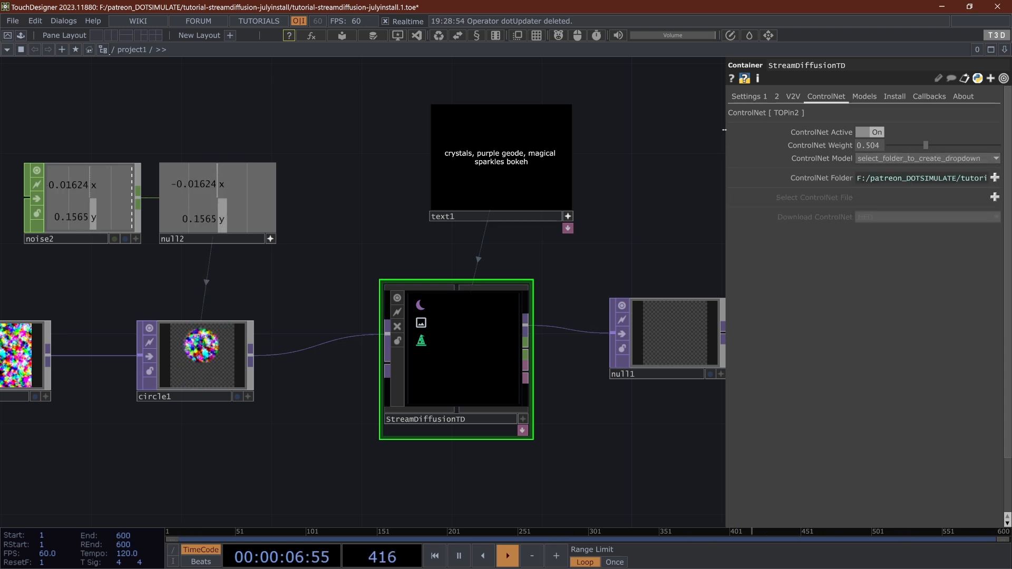
# Expand the ControlNet Folder parameter to examine its path expression, and collapse it again
pyautogui.moveTo(726, 139)
pyautogui.mouseDown()
pyautogui.moveTo(543, 139)
pyautogui.moveTo(726, 145)
pyautogui.mouseUp()
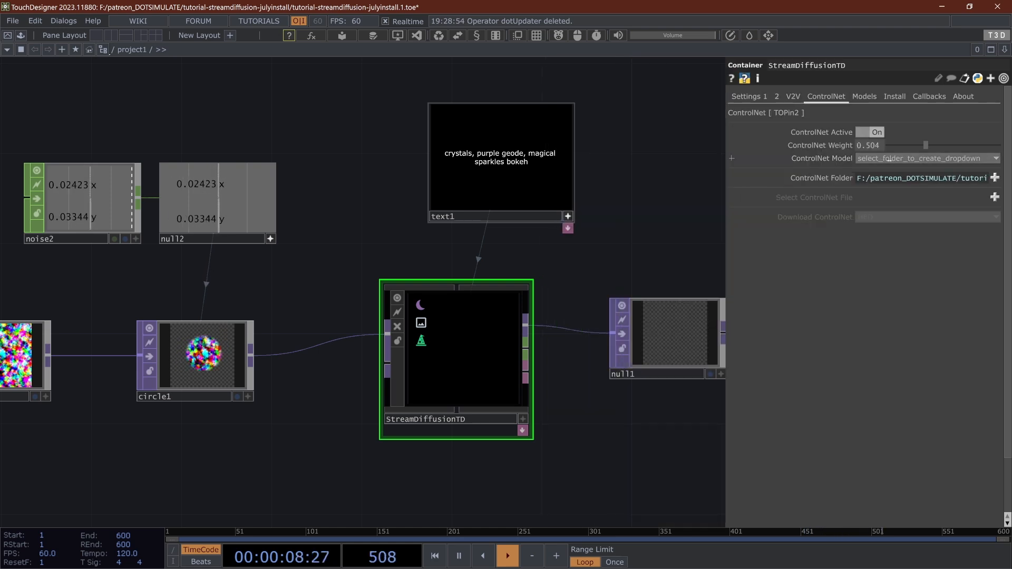
pyautogui.click(833, 179)
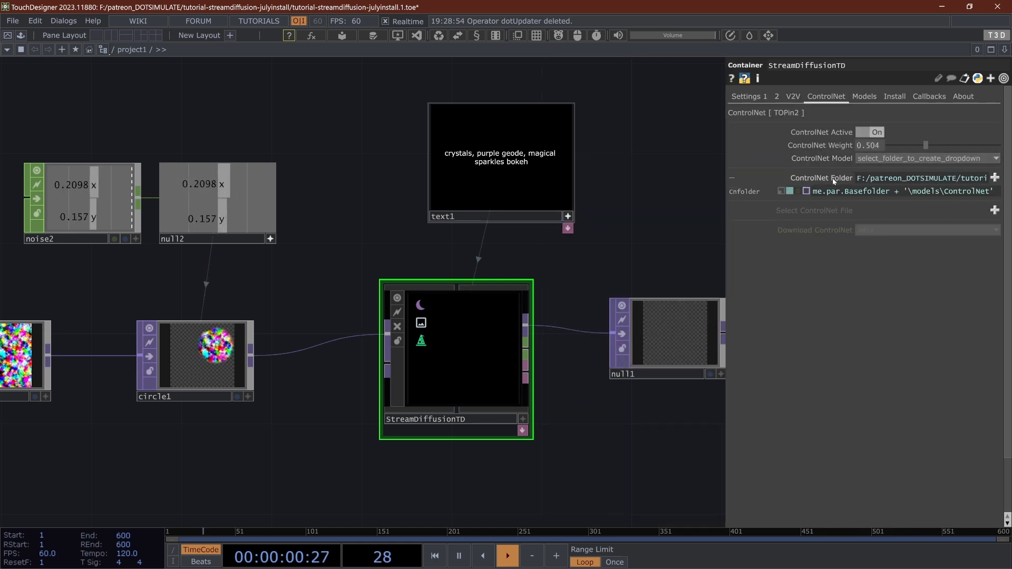
pyautogui.click(833, 179)
pyautogui.rightClick(818, 181)
pyautogui.click(840, 273)
pyautogui.click(822, 179)
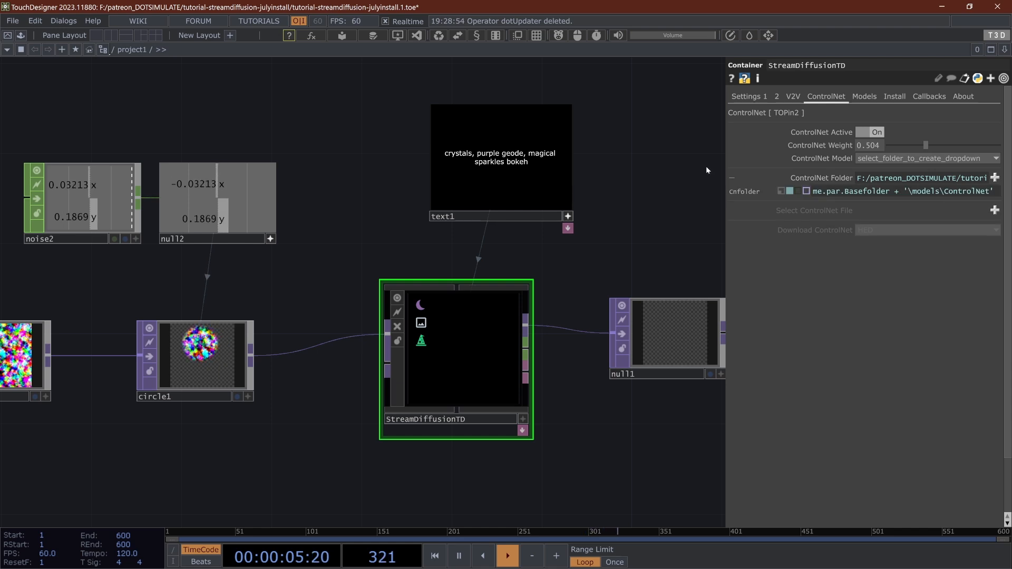
pyautogui.click(808, 178)
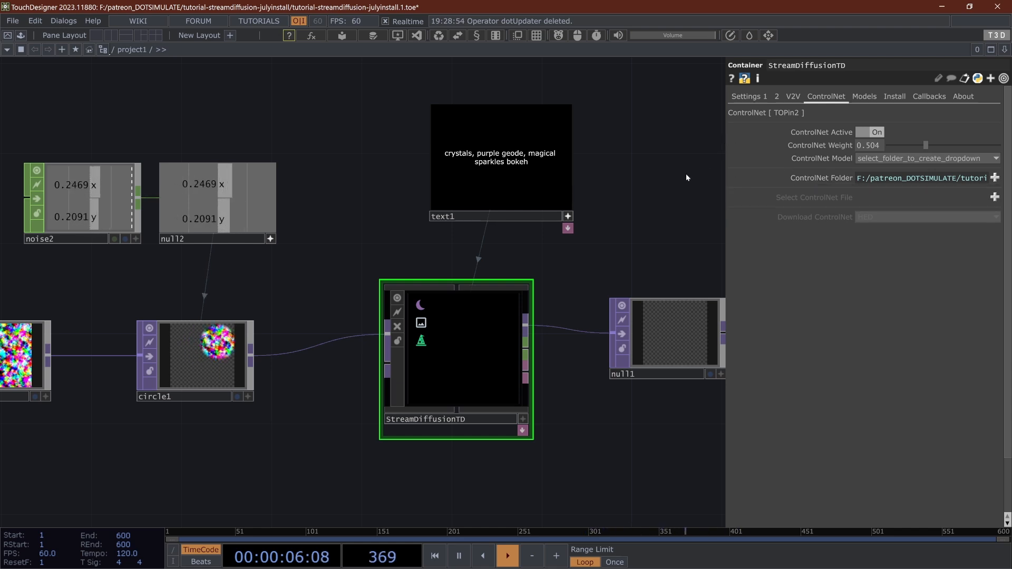
# Add a second copy of StreamDiffusionTD from StreamDiffusionTD-0.2.2.tox to the empty area above null1
pyautogui.moveTo(685, 170); pyautogui.dragTo(506, 274)
pyautogui.scroll(-5, 506, 274)
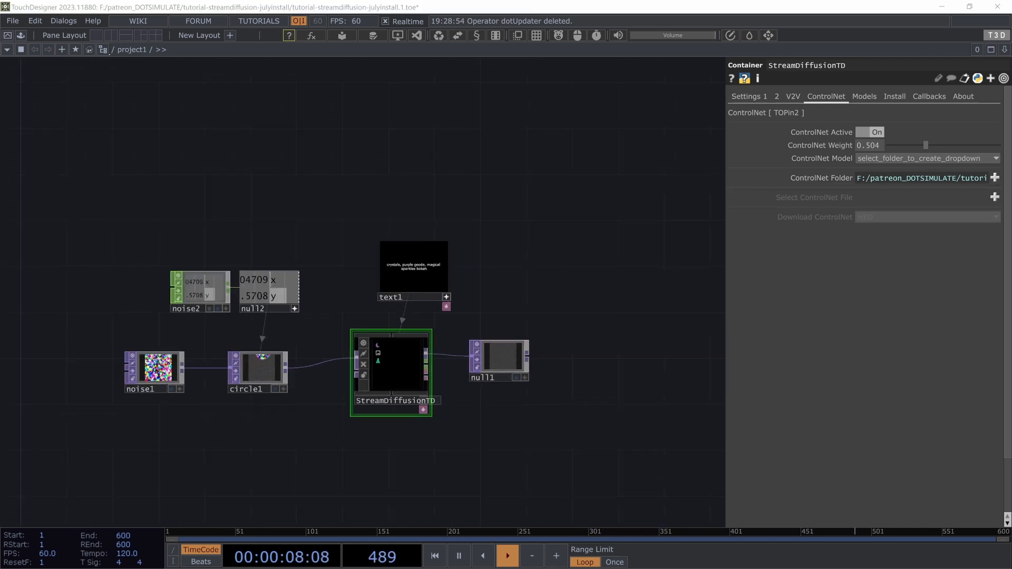
pyautogui.moveTo(473, 228); pyautogui.dragTo(526, 213)
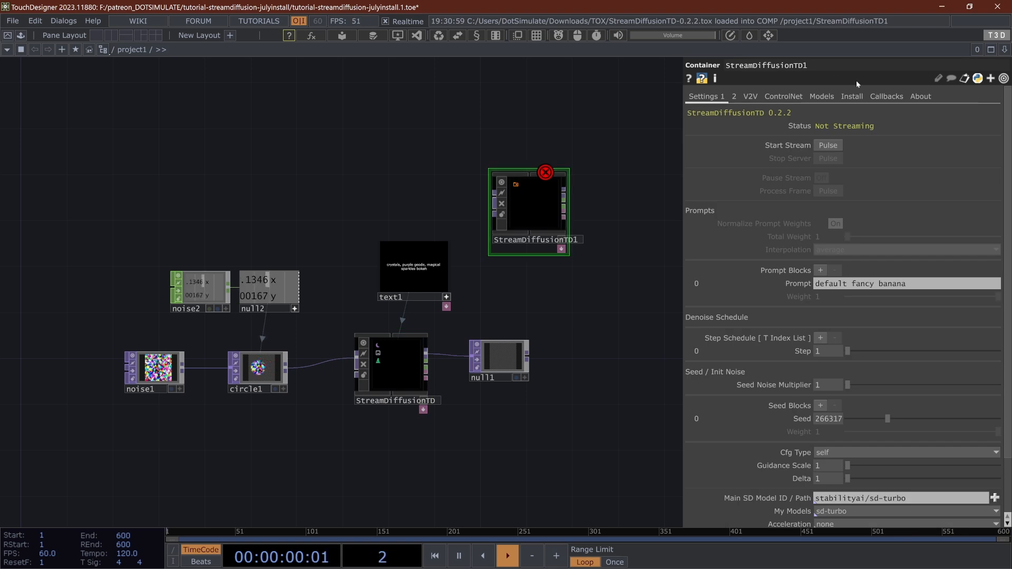
# Compare the ControlNet settings of StreamDiffusionTD1 and StreamDiffusionTD, and delete the StreamDiffusionTD1 copy
pyautogui.click(783, 96)
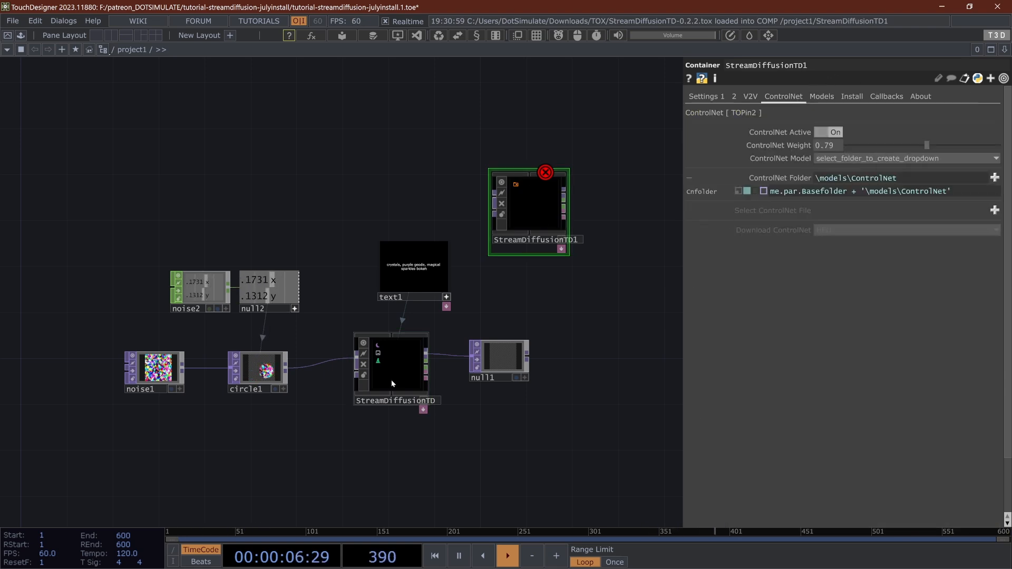
pyautogui.click(391, 380)
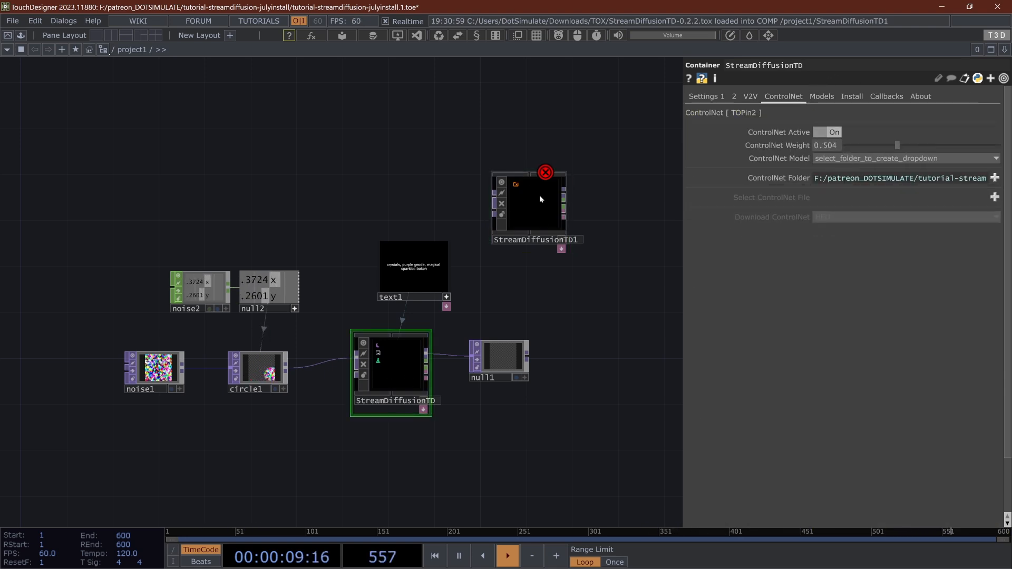
pyautogui.click(537, 213)
pyautogui.press('Delete')
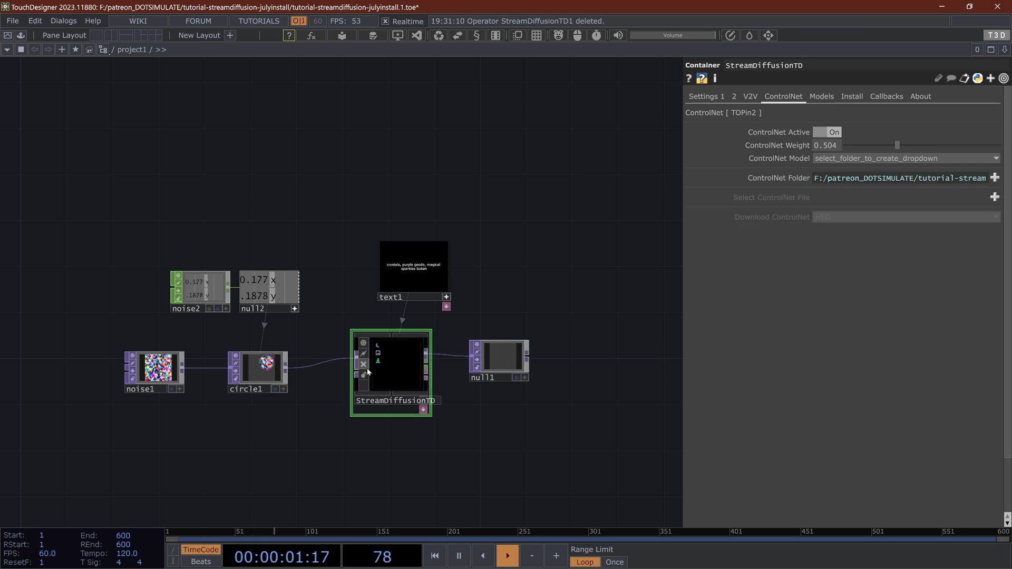
# Review the main settings of StreamDiffusionTD and expand its ControlNet Folder parameter to examine the path expression
pyautogui.scroll(2, 338, 374)
pyautogui.scroll(2, 337, 374)
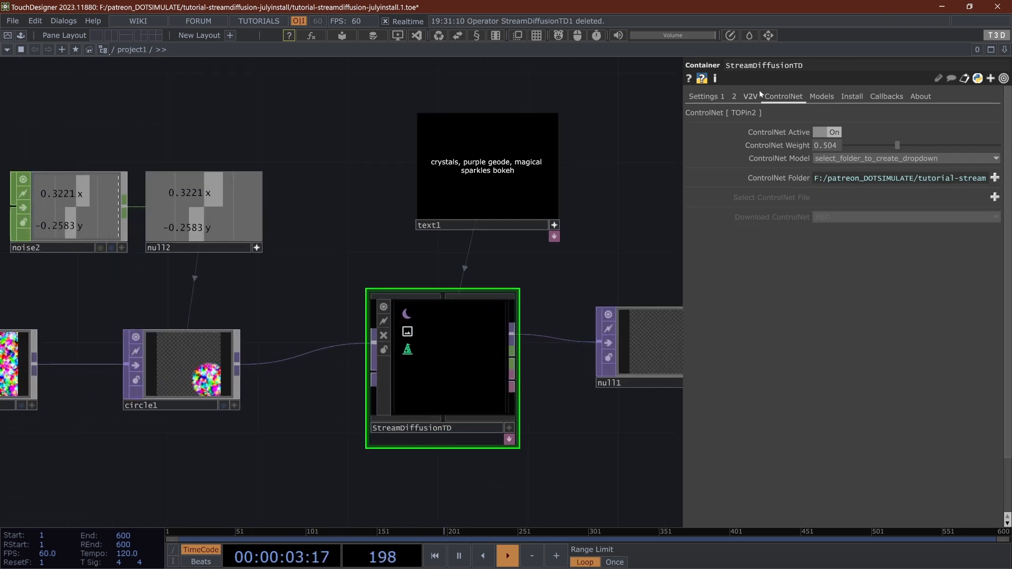
pyautogui.click(711, 95)
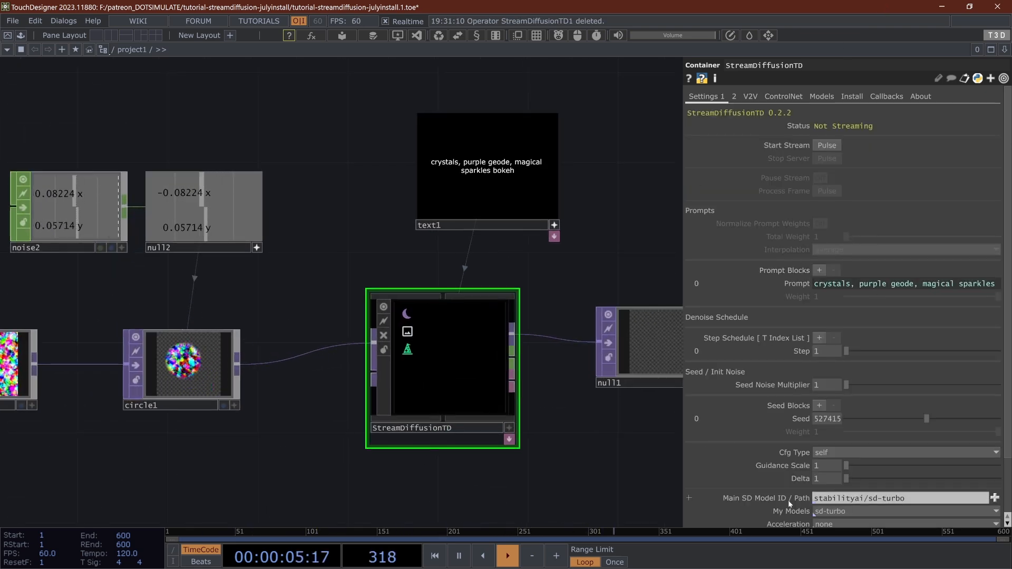
pyautogui.click(780, 96)
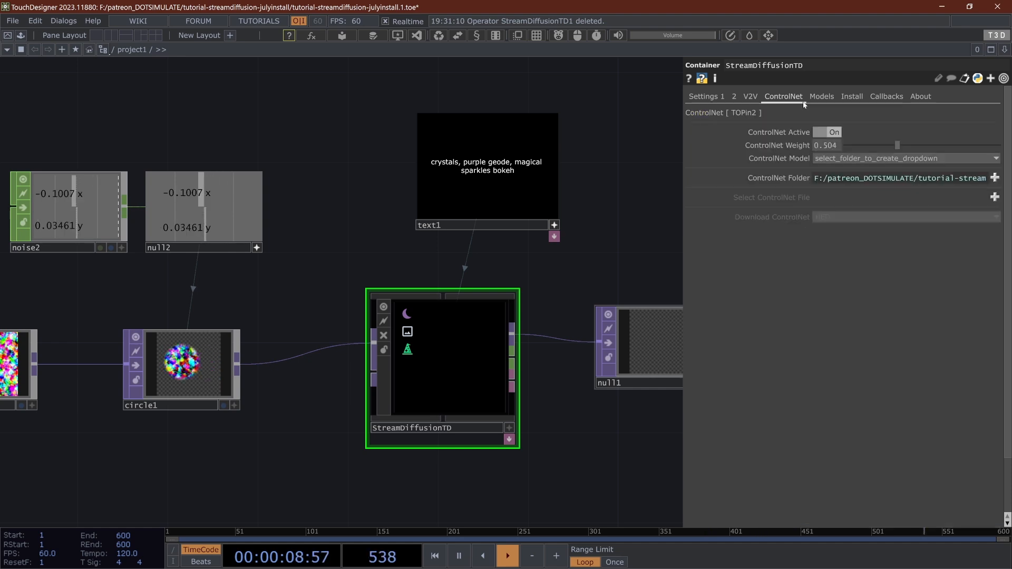
pyautogui.click(763, 179)
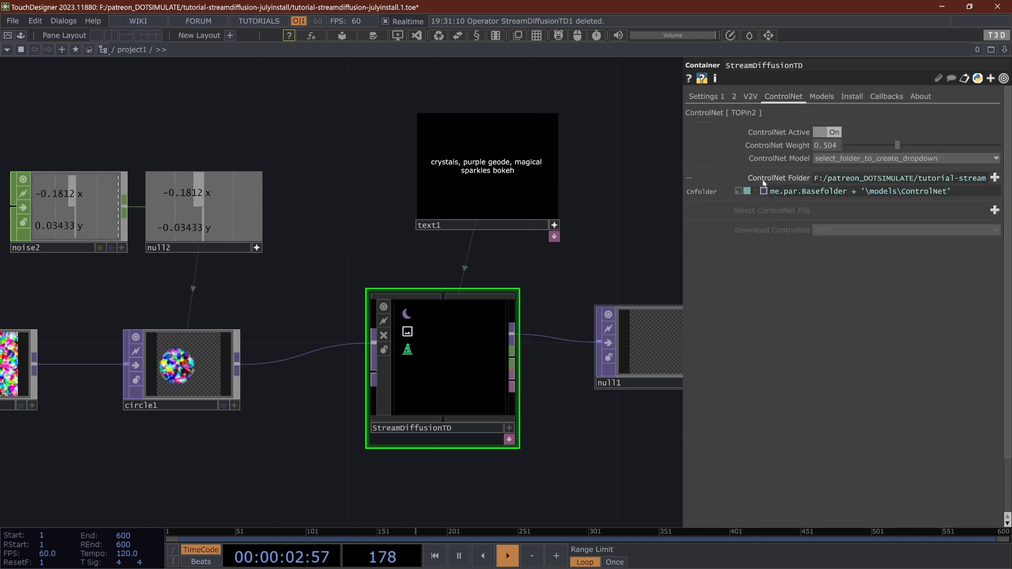
# Set ControlNet Model to download_controlnet and keep HED as the Download ControlNet choice
pyautogui.click(841, 158)
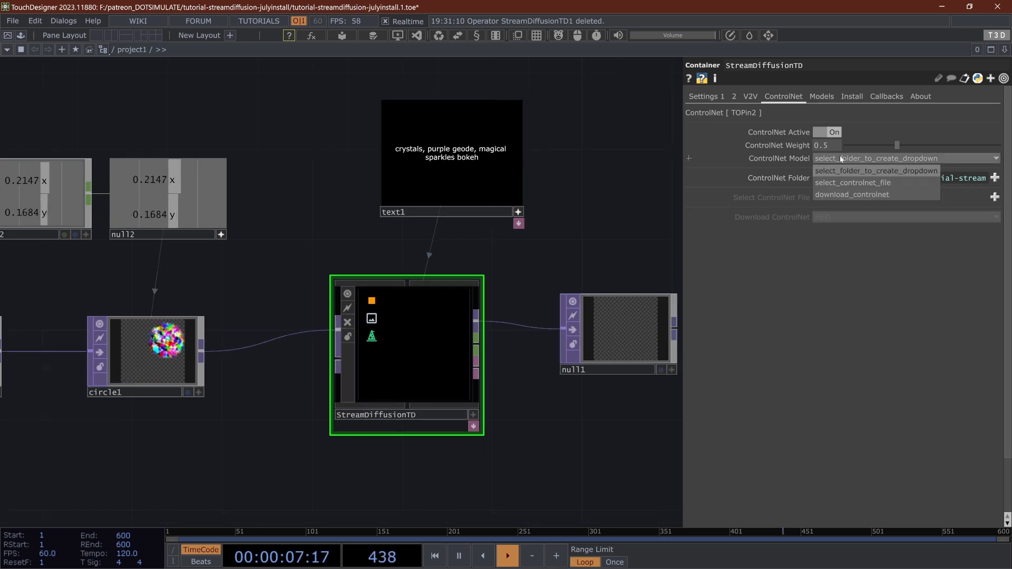
pyautogui.click(852, 196)
pyautogui.click(701, 97)
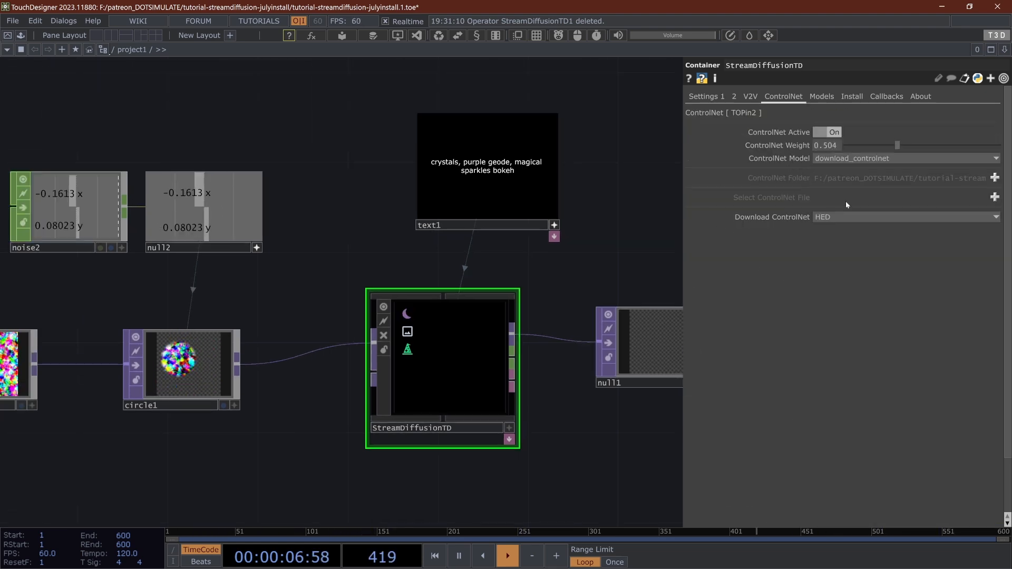
pyautogui.click(841, 218)
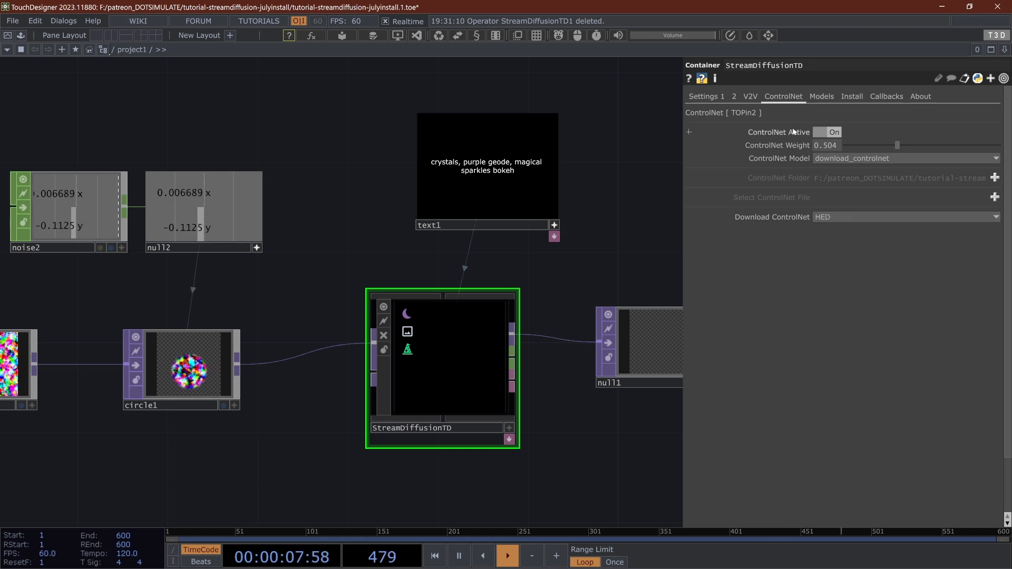
# Start the StreamDiffusionTD stream and move the command console clear of the network's edge to watch the models load
pyautogui.click(703, 100)
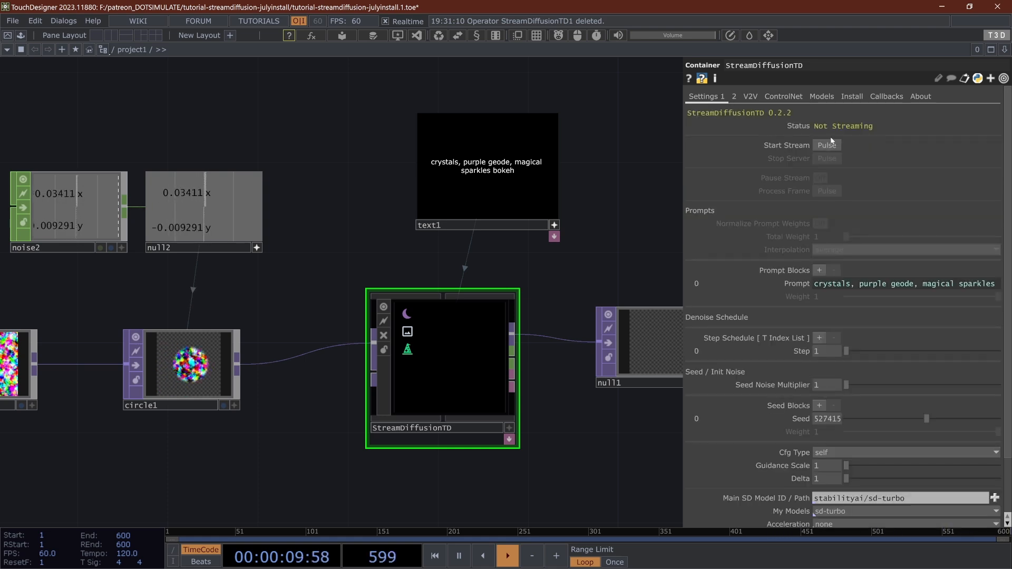
pyautogui.click(828, 146)
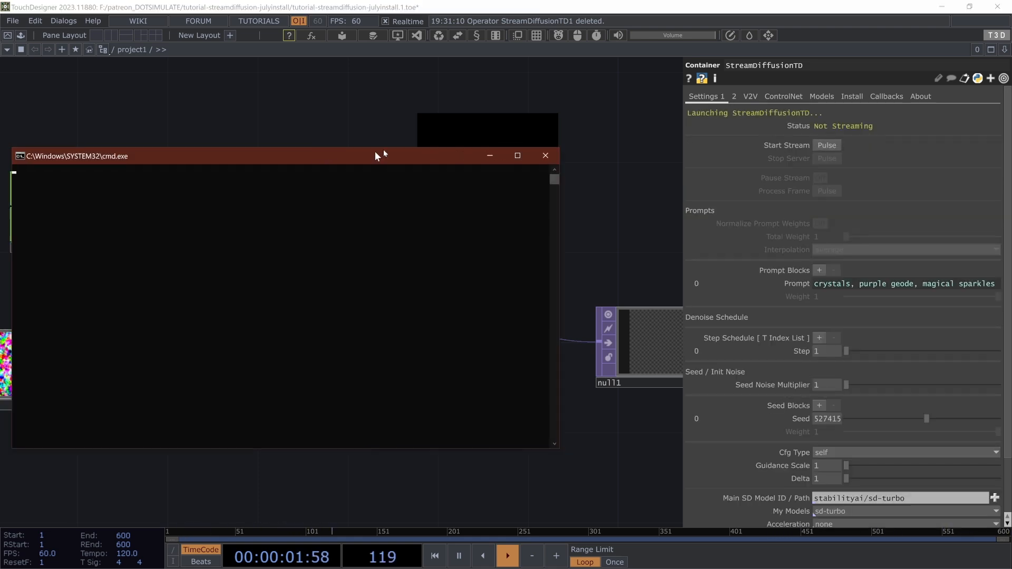
pyautogui.moveTo(343, 153); pyautogui.dragTo(489, 109)
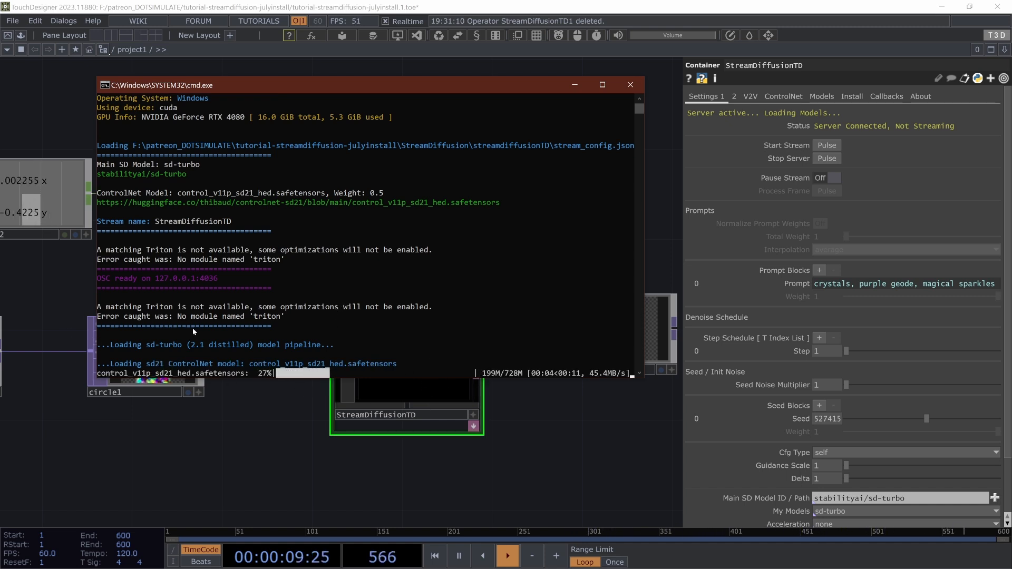
# Look over the model loading settings and return to the ControlNet Model source options
pyautogui.click(815, 97)
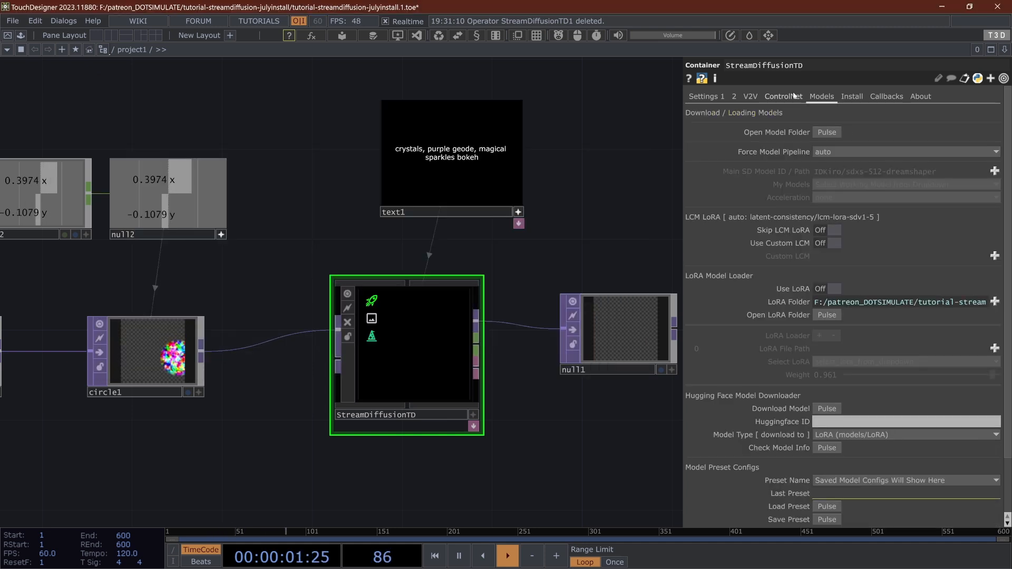
pyautogui.click(798, 97)
pyautogui.click(870, 160)
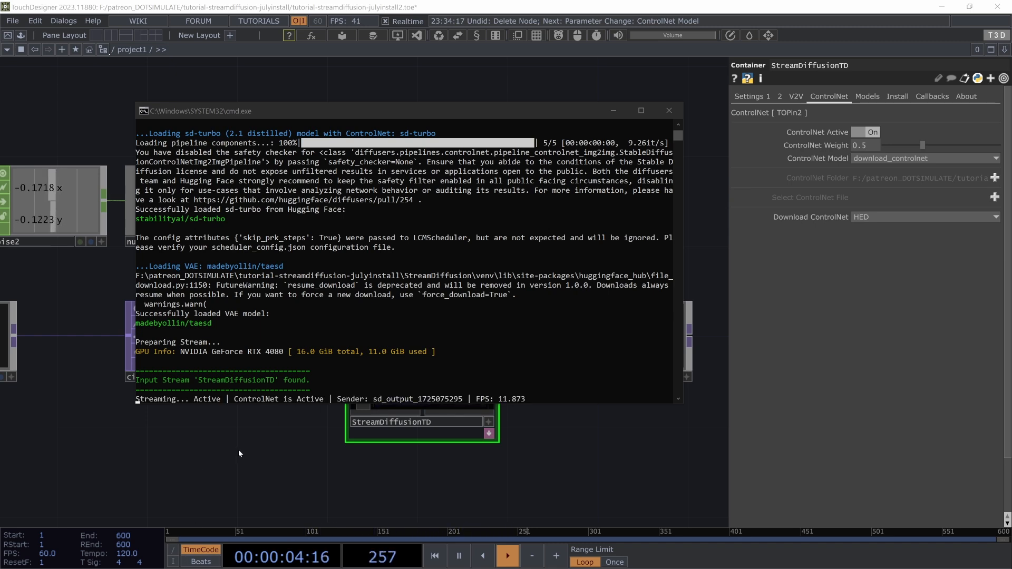
# Bring the network in front of the console and toggle ControlNet Active off and on twice to compare the output
pyautogui.click(273, 435)
pyautogui.moveTo(319, 274); pyautogui.dragTo(380, 270)
pyautogui.scroll(-2, 320, 344)
pyautogui.scroll(2, 349, 317)
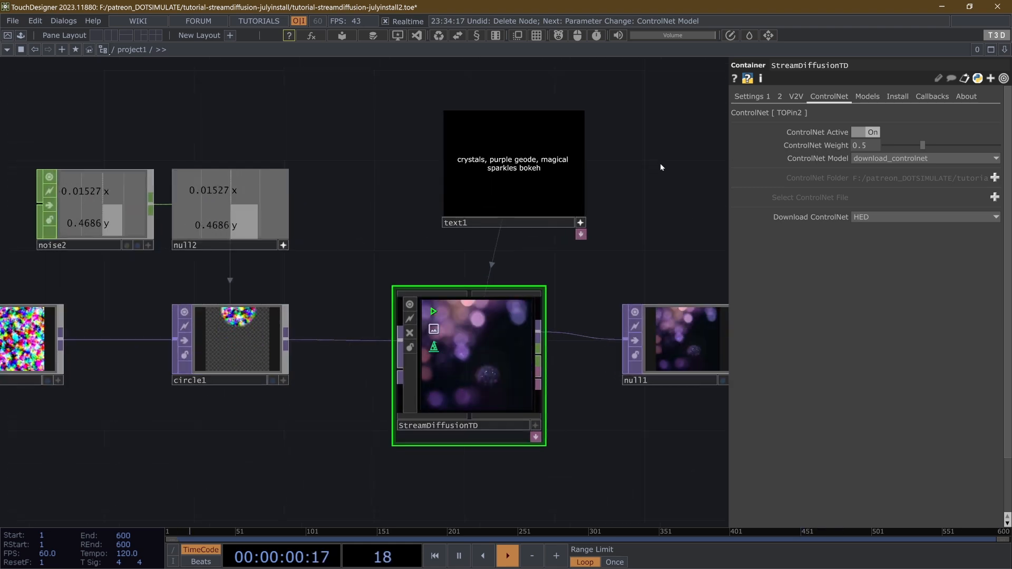
pyautogui.moveTo(657, 167); pyautogui.dragTo(675, 158)
pyautogui.click(869, 135)
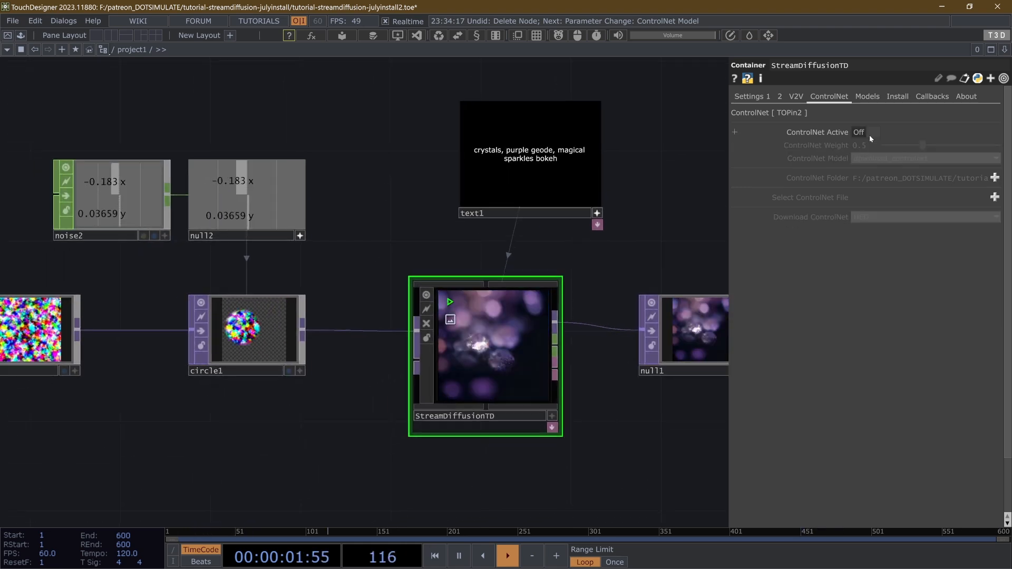
pyautogui.click(870, 135)
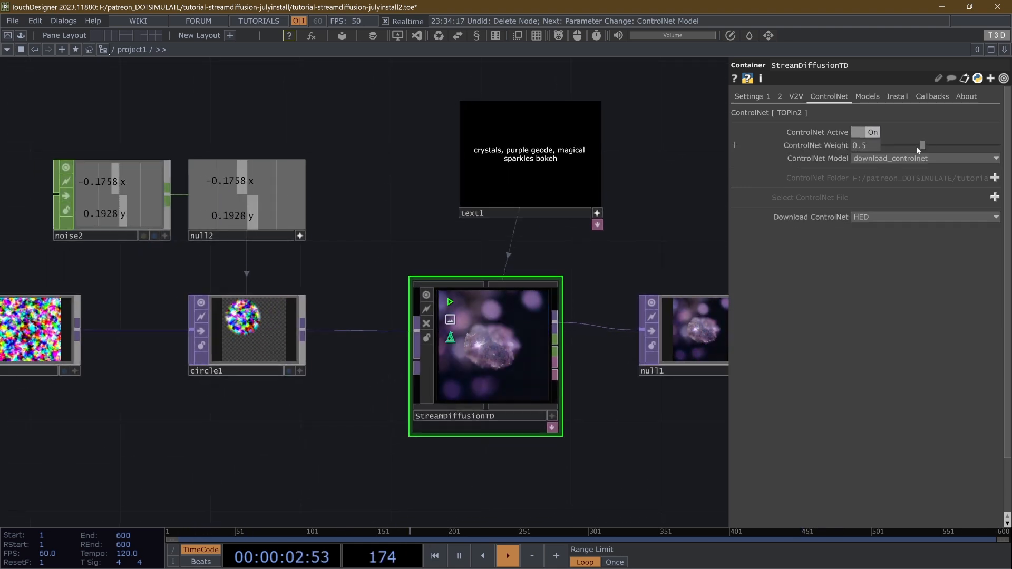
pyautogui.click(865, 132)
pyautogui.click(863, 132)
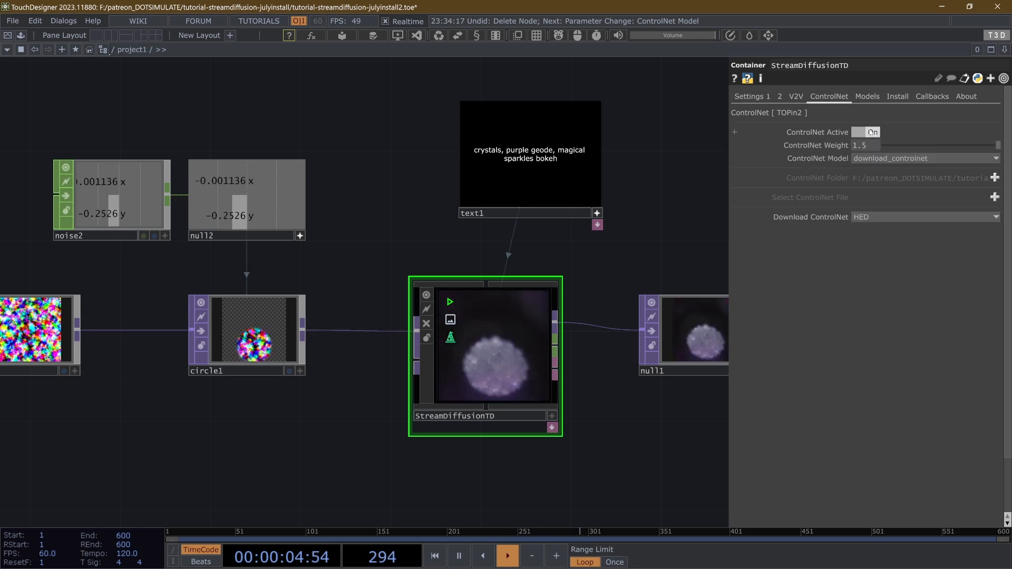
# Try ControlNet Weight at 1.5 and return it to 0.5
pyautogui.click(922, 145)
pyautogui.moveTo(876, 146); pyautogui.dragTo(806, 153)
pyautogui.write('.5')
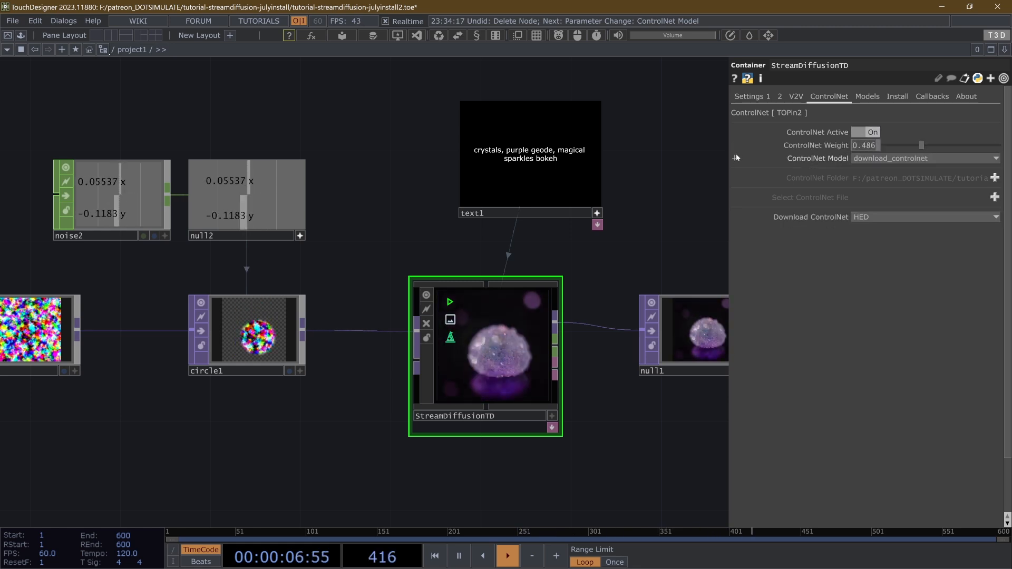
pyautogui.moveTo(413, 365); pyautogui.dragTo(398, 485)
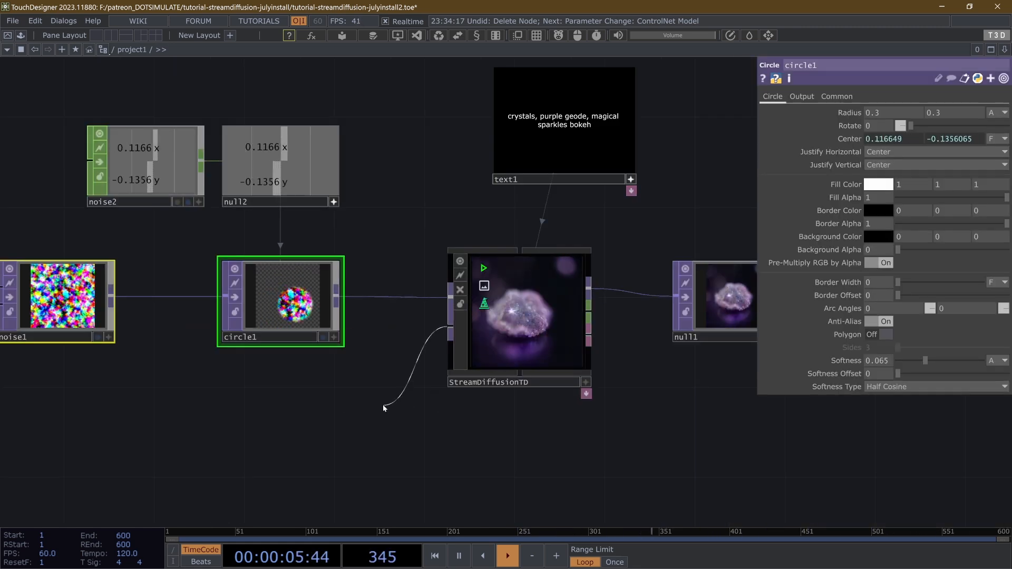
pyautogui.moveTo(383, 404); pyautogui.dragTo(327, 425)
pyautogui.scroll(-3, 327, 425)
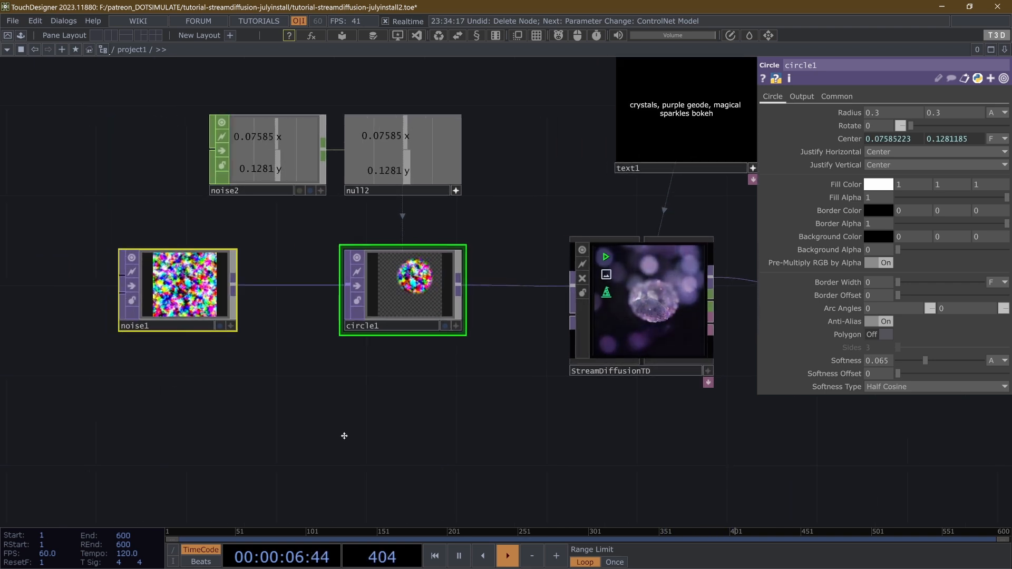
pyautogui.click(469, 361)
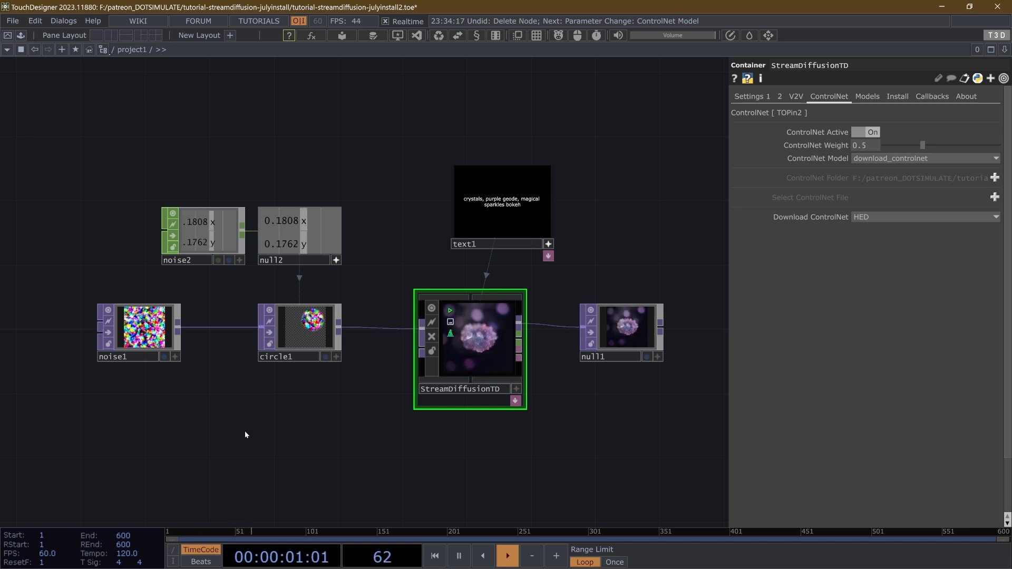
# Add an Edge TOP fed by circle1 and connect it to the second input of StreamDiffusionTD
pyautogui.press('Tab')
pyautogui.write('edg')
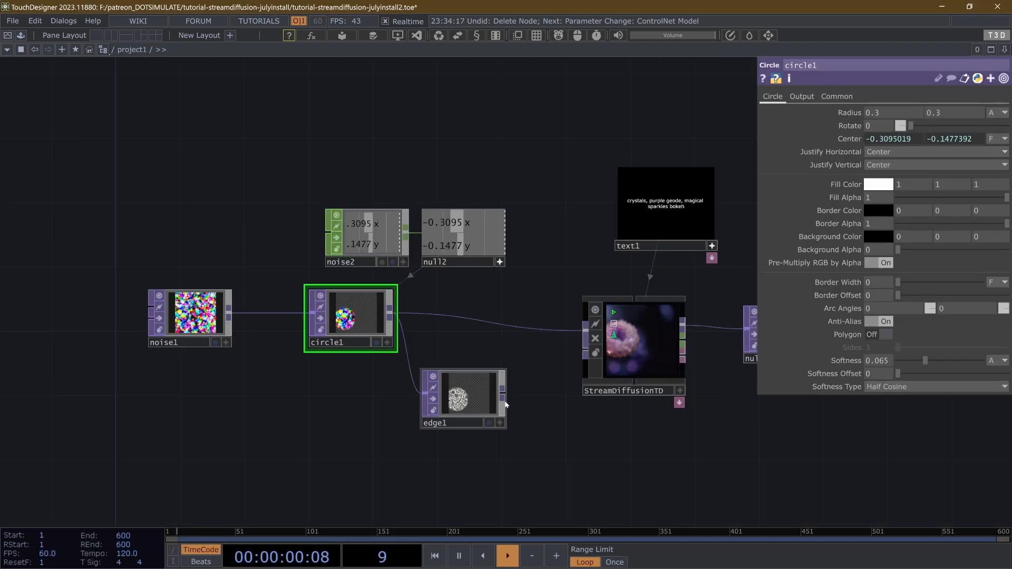
pyautogui.click(653, 334)
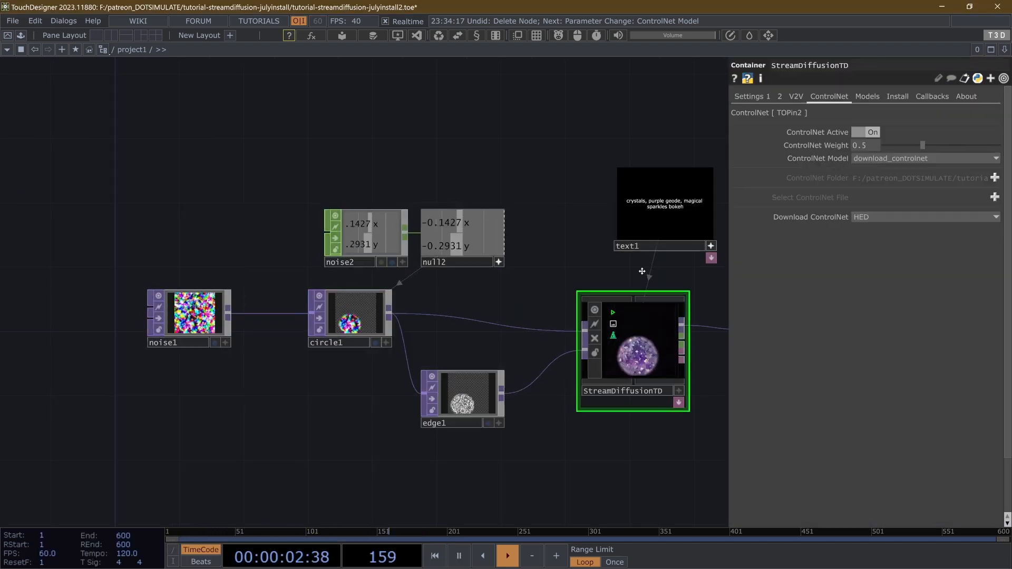
# Set edge1's Black Level to 0.441 and its Strength to 1.22
pyautogui.moveTo(682, 278); pyautogui.dragTo(601, 278)
pyautogui.scroll(3, 551, 352)
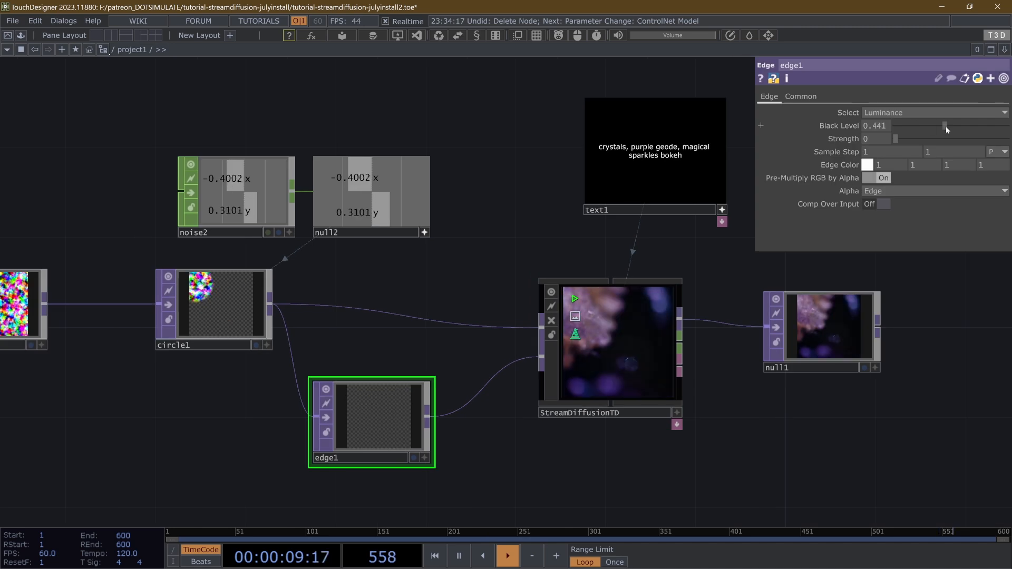
pyautogui.moveTo(929, 139); pyautogui.dragTo(892, 149)
# Set StreamDiffusionTD's ControlNet Weight to 0.482 and toggle ControlNet Active off and on to compare the output
pyautogui.click(653, 286)
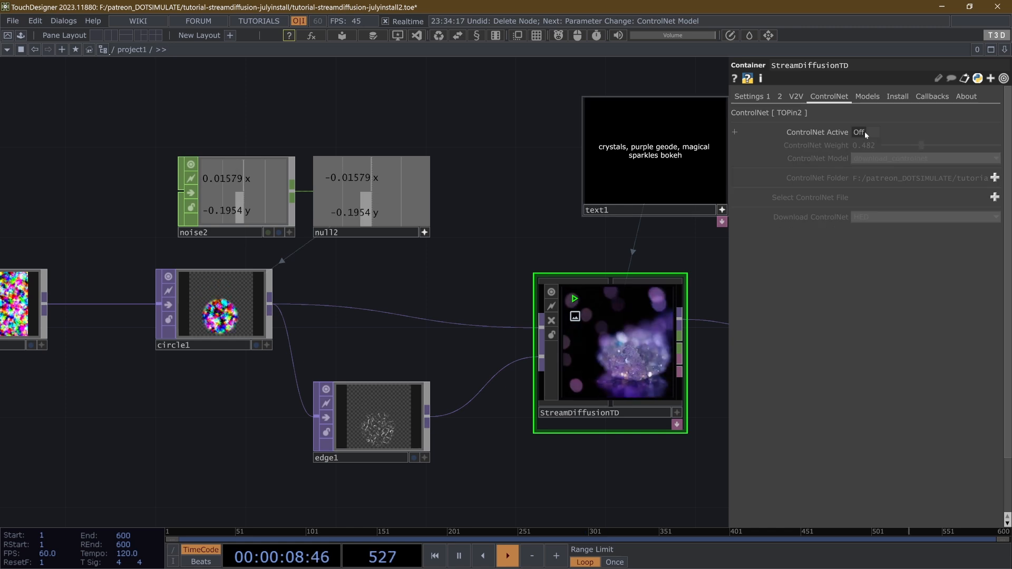
pyautogui.click(865, 132)
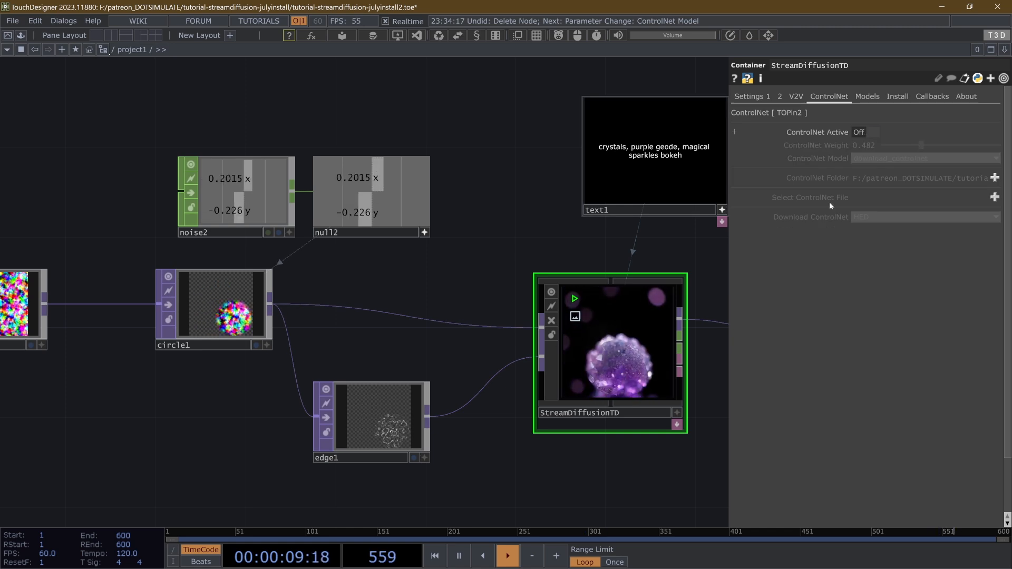
pyautogui.click(869, 131)
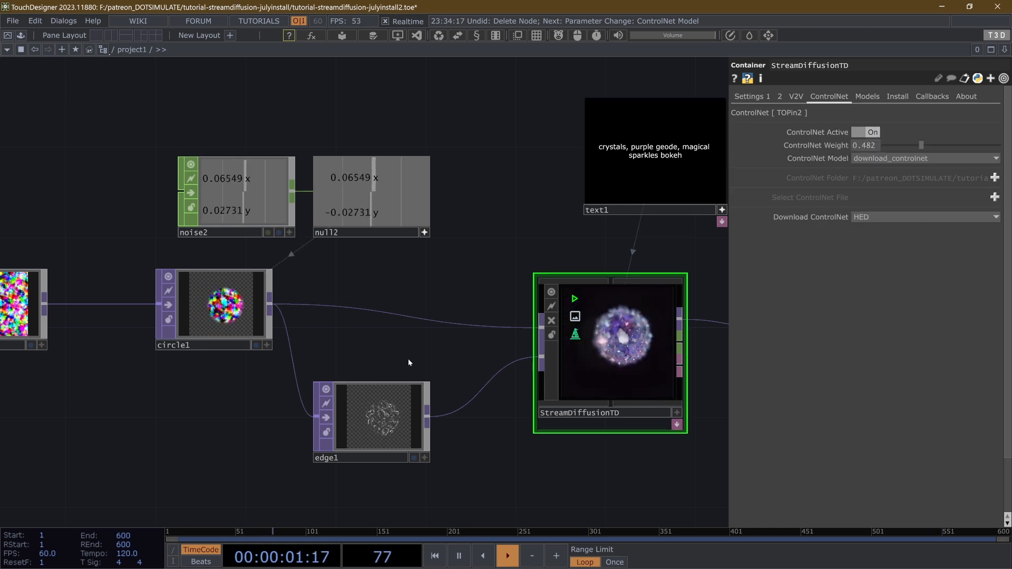
# Add a Movie File In TOP with the default banana image below circle1 and connect it to edge1 in place of circle1
pyautogui.click(385, 414)
pyautogui.moveTo(293, 337); pyautogui.dragTo(307, 357)
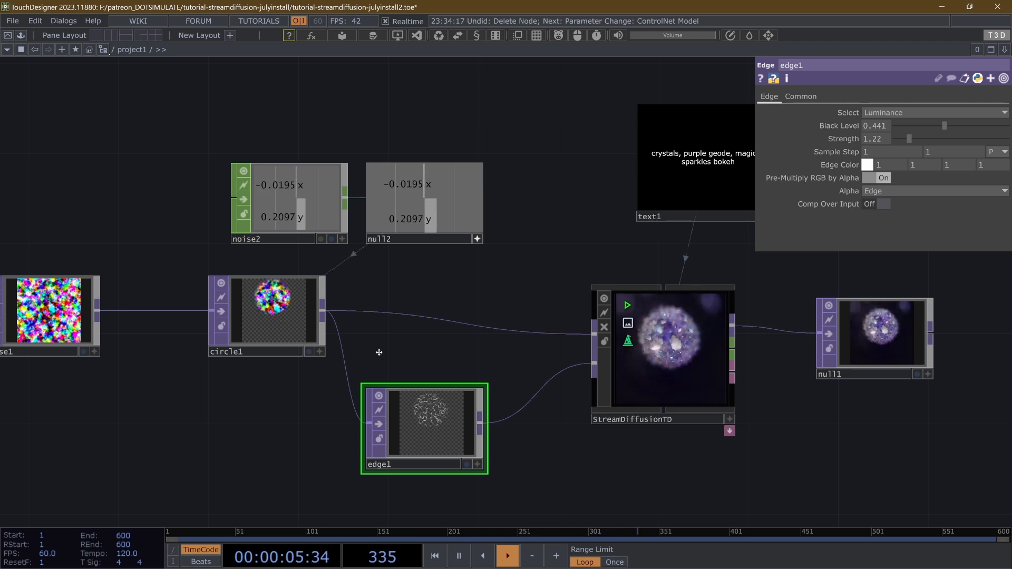
pyautogui.moveTo(377, 353); pyautogui.dragTo(147, 329)
pyautogui.moveTo(273, 335); pyautogui.dragTo(444, 334)
pyautogui.moveTo(129, 422); pyautogui.dragTo(211, 412)
pyautogui.press('Tab')
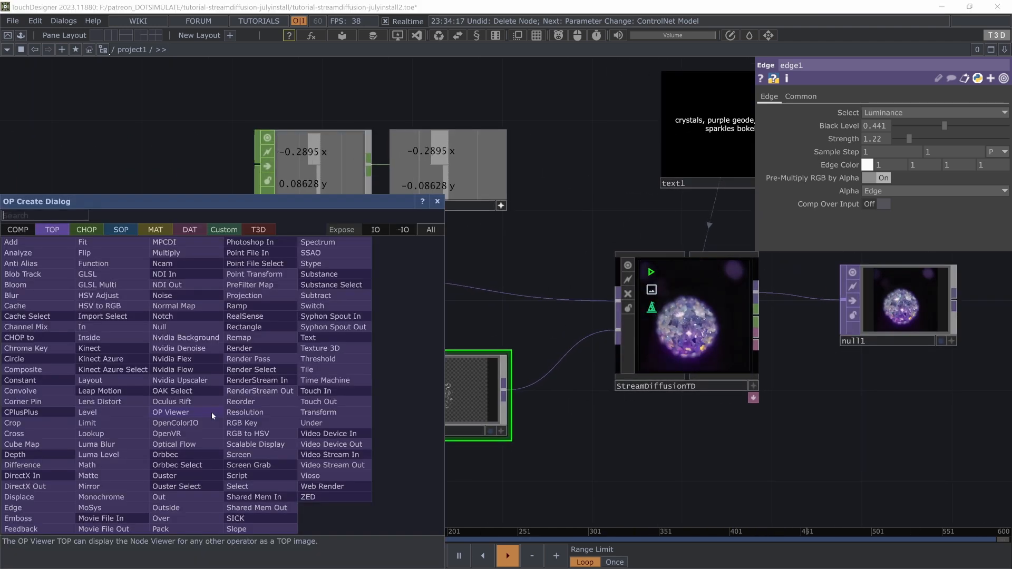
pyautogui.click(222, 411)
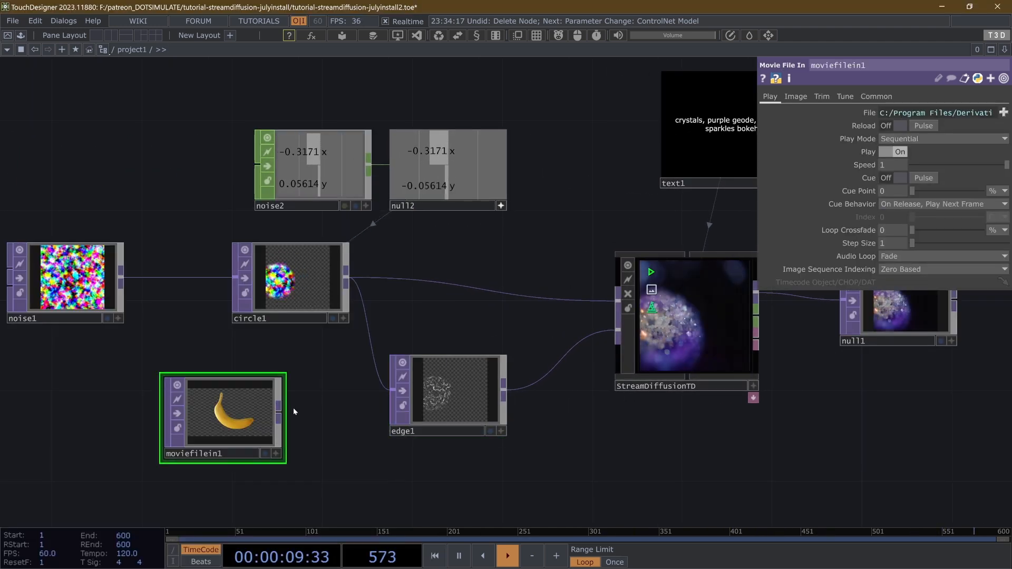
pyautogui.moveTo(279, 406); pyautogui.dragTo(453, 391)
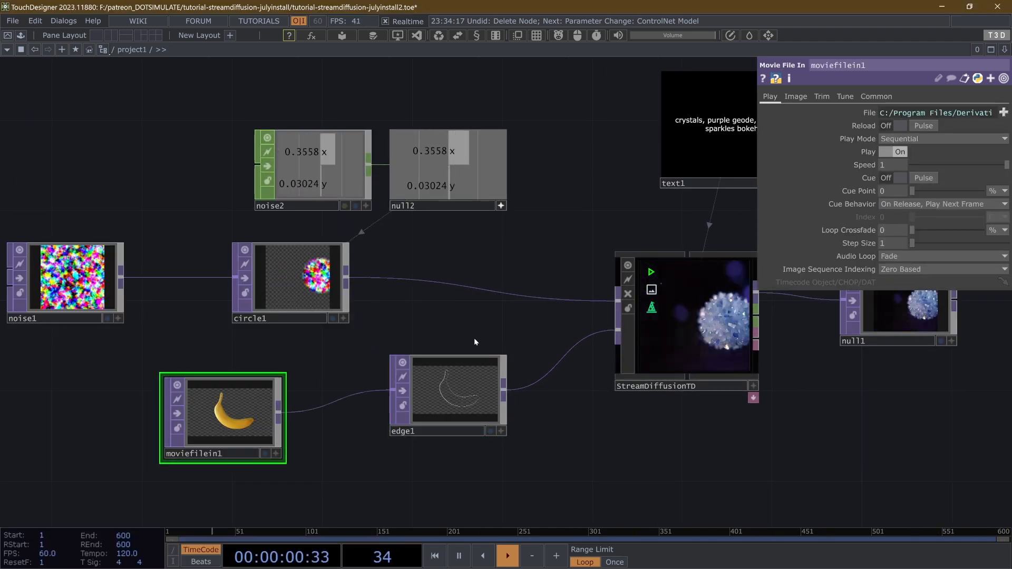
# Raise StreamDiffusionTD's ControlNet Weight to 1.492
pyautogui.click(471, 383)
pyautogui.click(696, 322)
pyautogui.scroll(3, 696, 322)
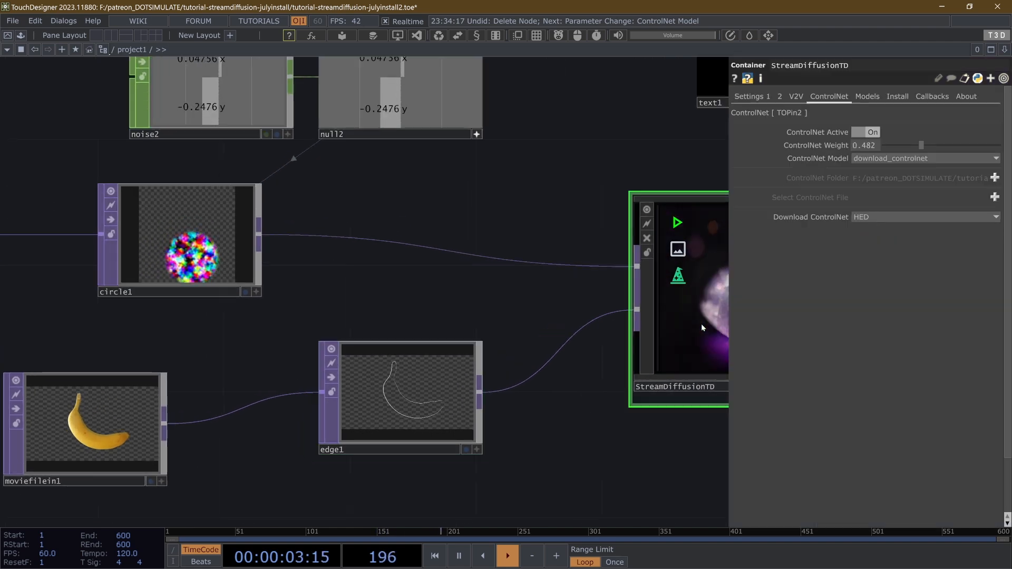
pyautogui.moveTo(946, 146); pyautogui.dragTo(982, 146)
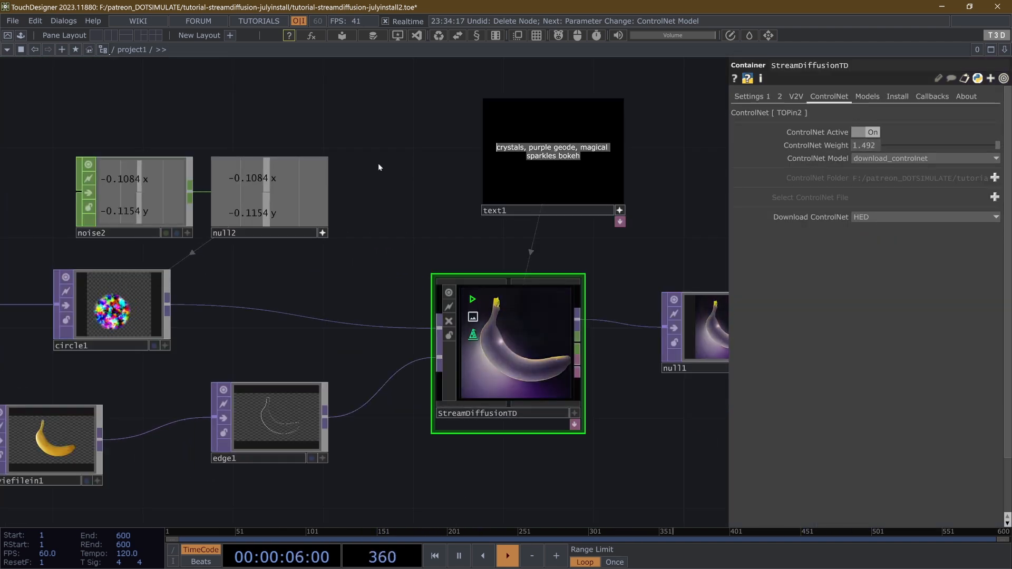
# Change the text1 prompt to read "crystal banana, purple geode, magical sparkles bokeh"
pyautogui.click(523, 149)
pyautogui.press('BackSpace')
pyautogui.write('banana')
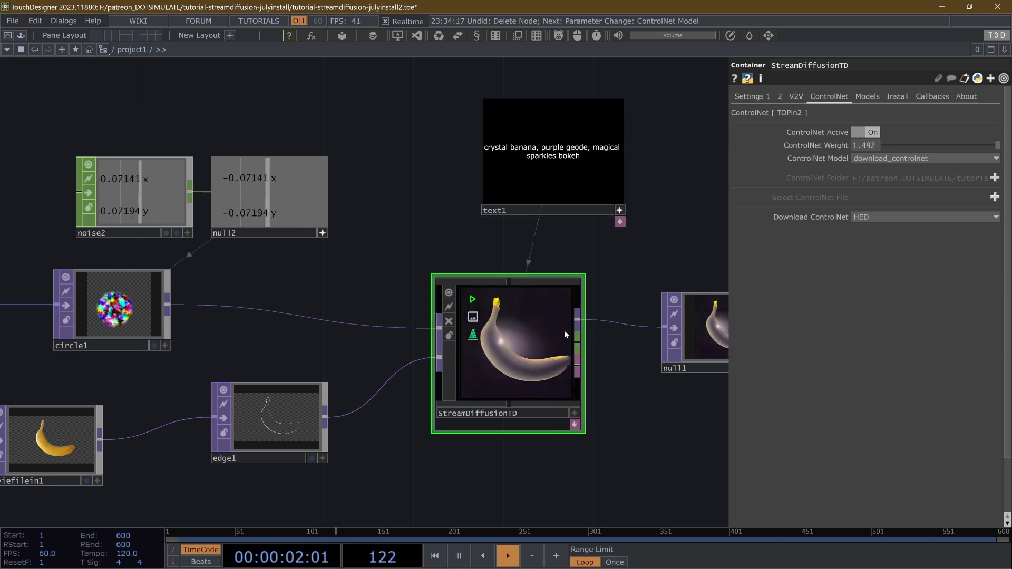
# Set StreamDiffusionTD's ControlNet Weight to 0.329 and make the text1 prompt read "flowers bouquet of colorful flowers"
pyautogui.scroll(3, 565, 331)
pyautogui.click(978, 145)
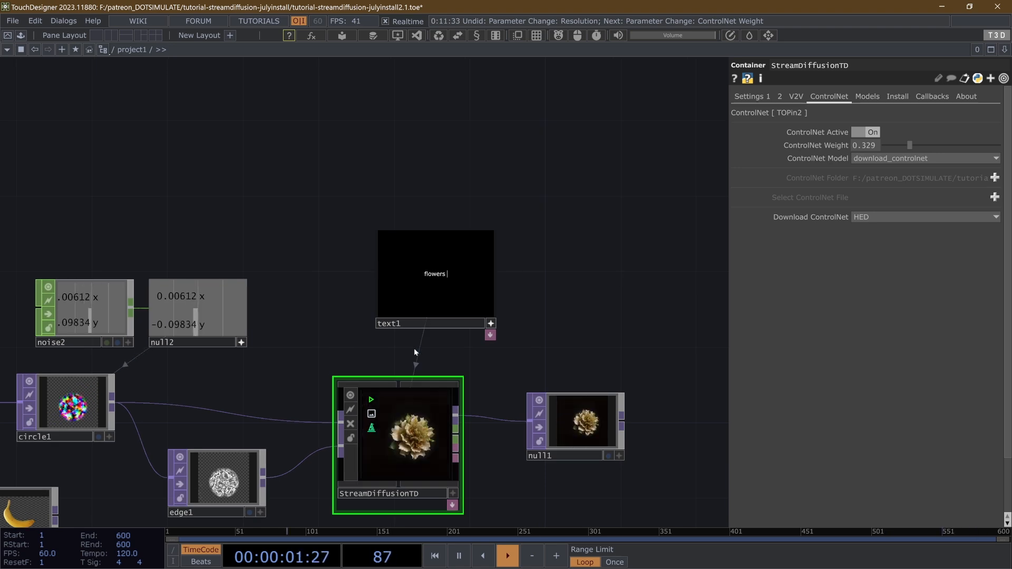
pyautogui.write('bouquet of colorful flowers')
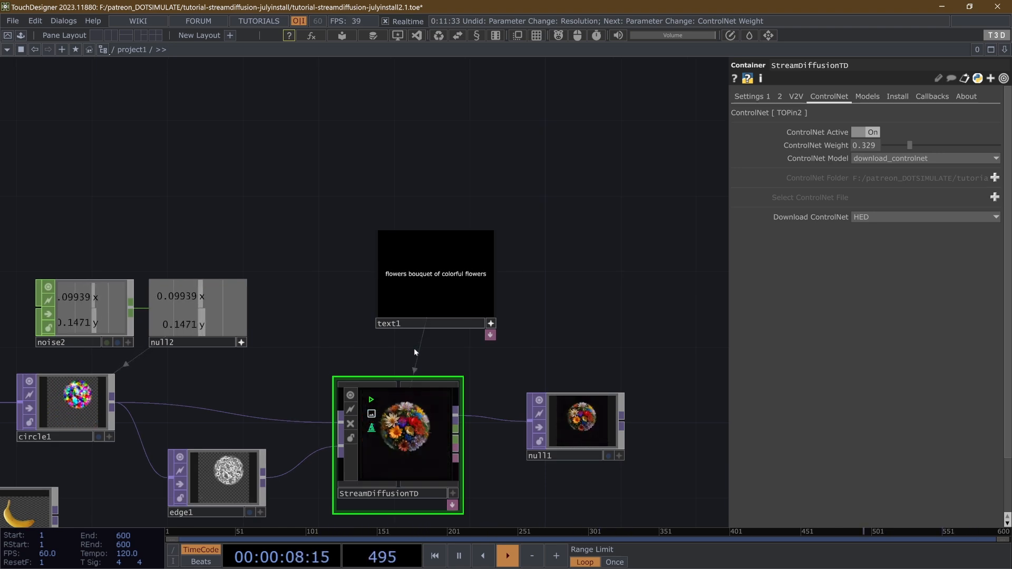
# Set both Denoise Schedule steps of StreamDiffusionTD to 1 and its ControlNet Weight to 0.298
pyautogui.moveTo(341, 375); pyautogui.dragTo(376, 348)
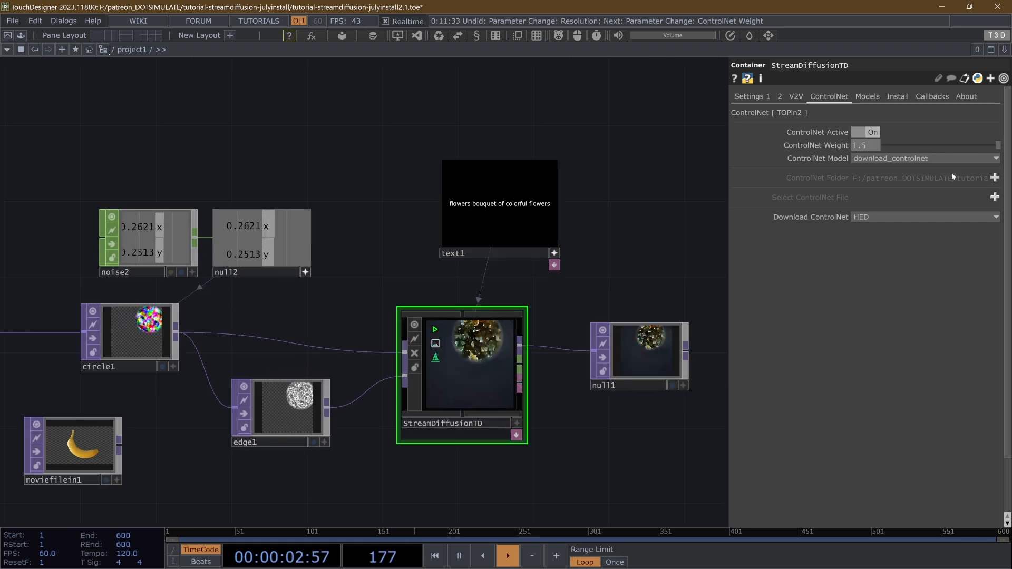
pyautogui.scroll(2, 631, 363)
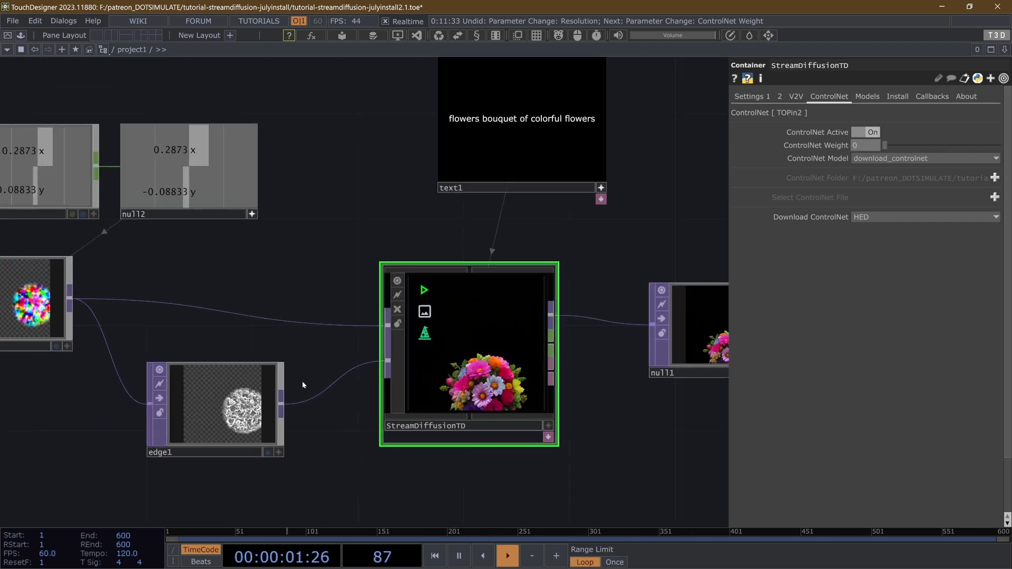
pyautogui.moveTo(205, 348); pyautogui.dragTo(350, 384)
pyautogui.click(752, 96)
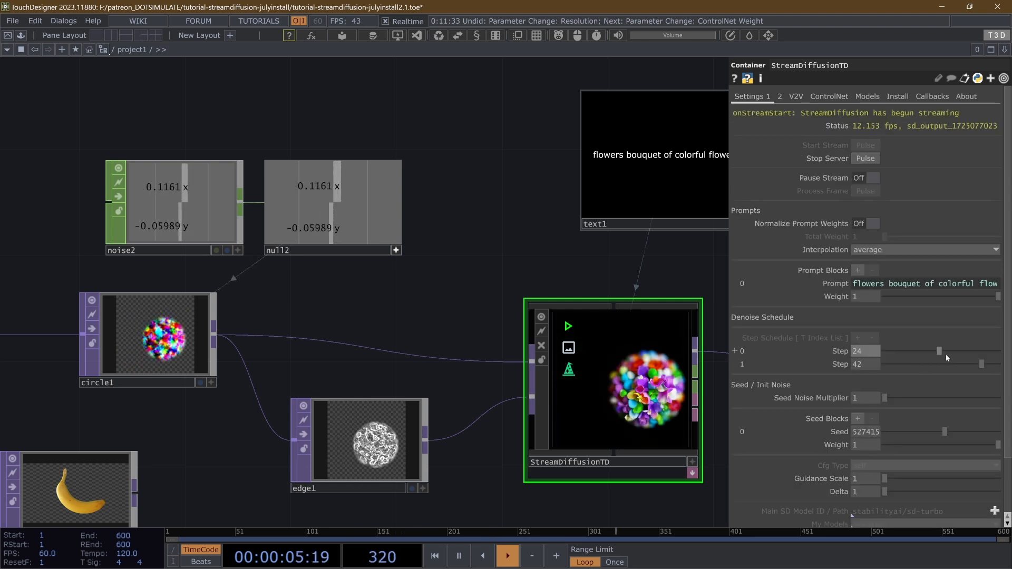
pyautogui.moveTo(947, 356); pyautogui.dragTo(853, 355)
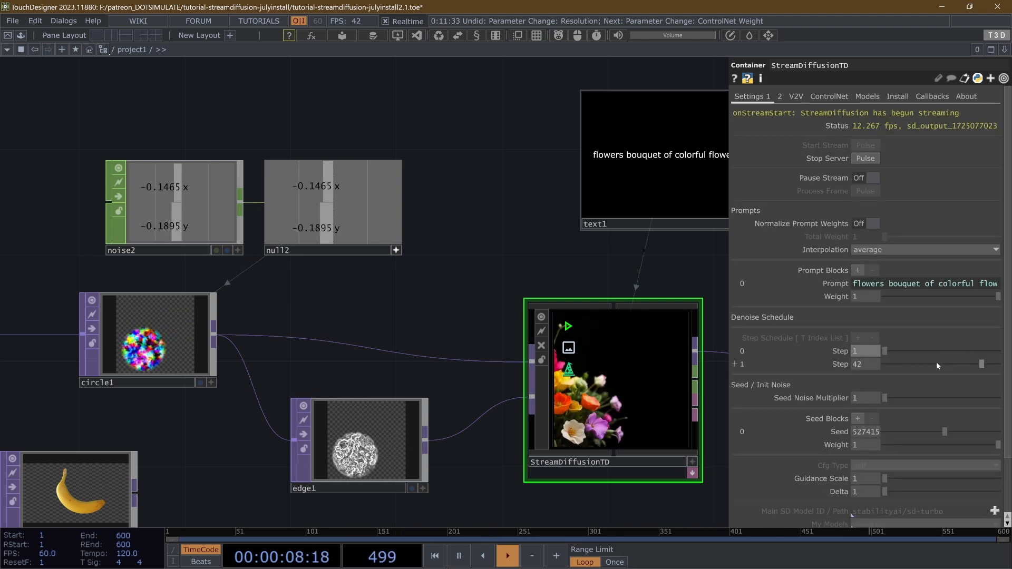
pyautogui.moveTo(982, 365); pyautogui.dragTo(880, 363)
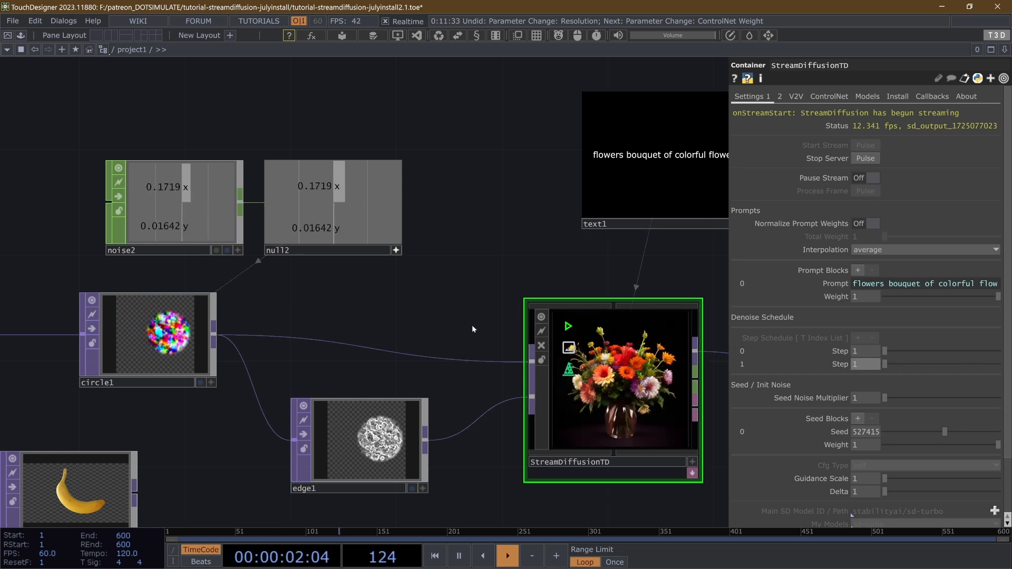
pyautogui.click(830, 96)
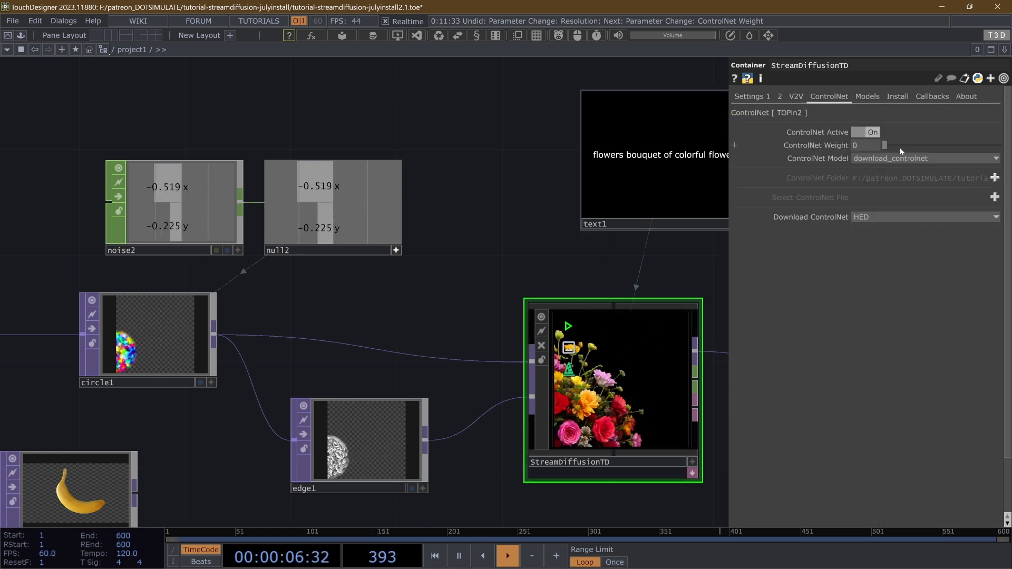
pyautogui.moveTo(933, 148); pyautogui.dragTo(919, 154)
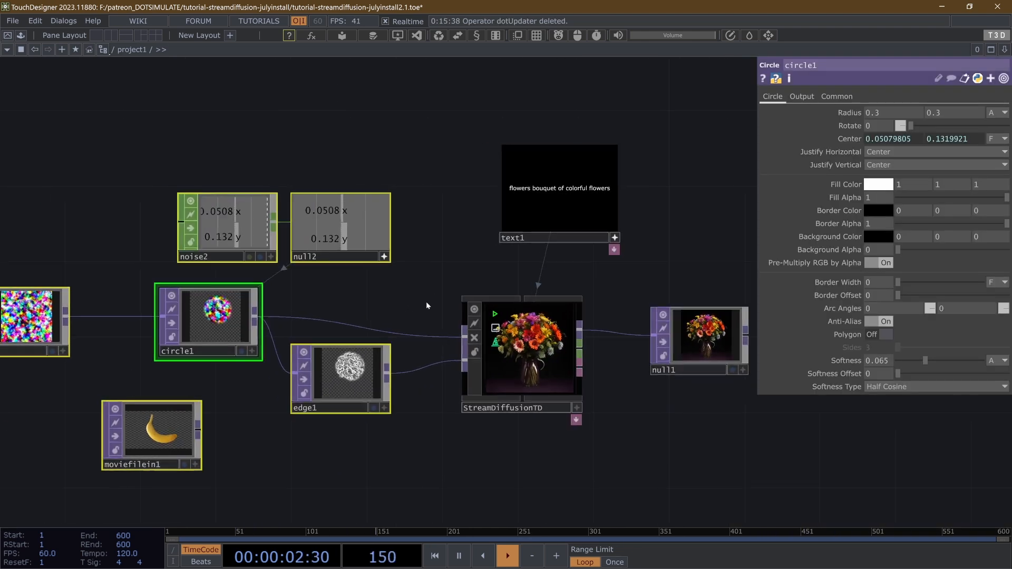
# Collapse the selected noise, circle, edge, null and movie file nodes into a single Base component
pyautogui.press('h')
pyautogui.moveTo(490, 341); pyautogui.dragTo(327, 322)
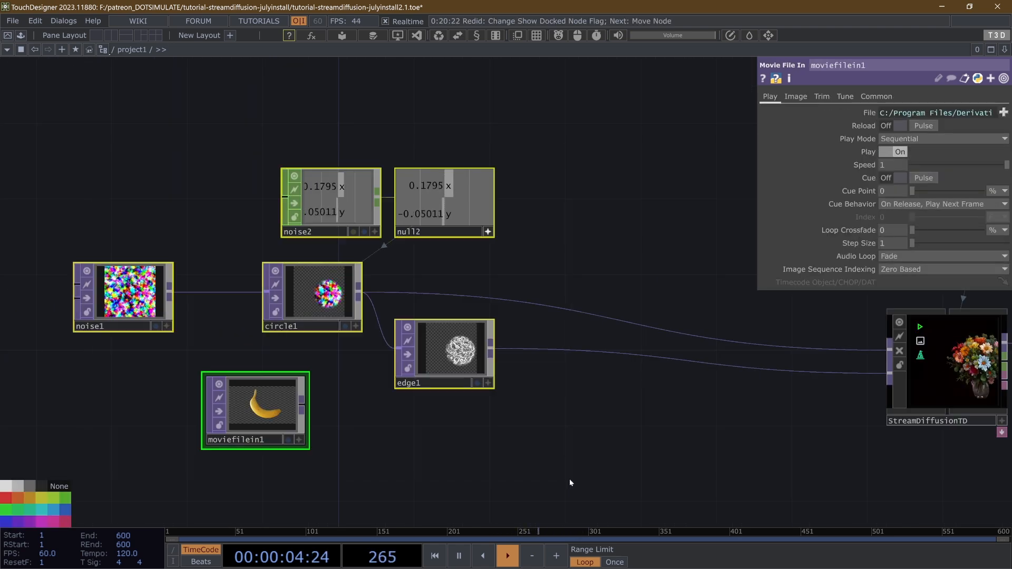
pyautogui.rightClick(473, 454)
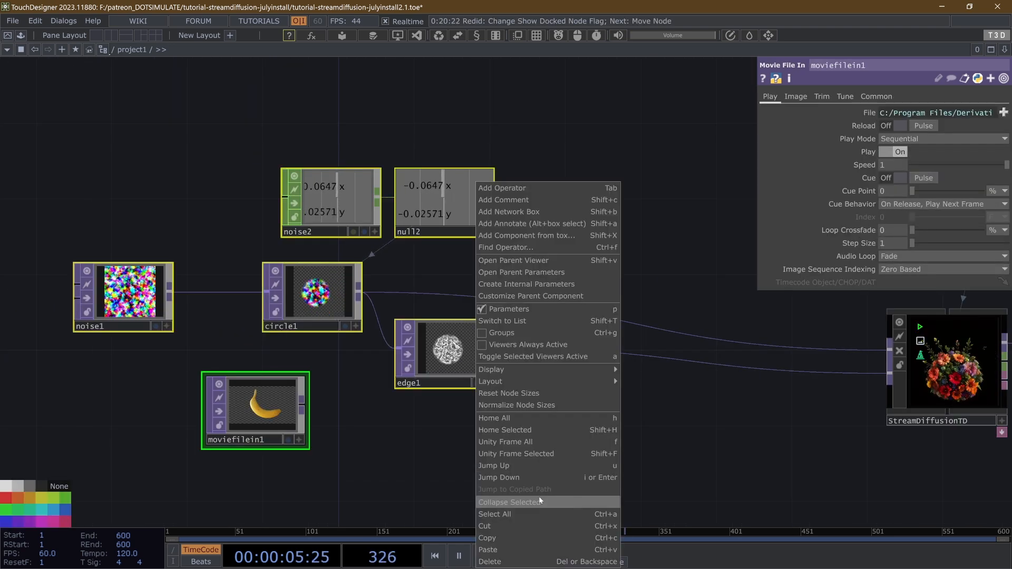
pyautogui.click(522, 502)
pyautogui.moveTo(365, 279); pyautogui.dragTo(415, 396)
pyautogui.moveTo(563, 402); pyautogui.dragTo(245, 440)
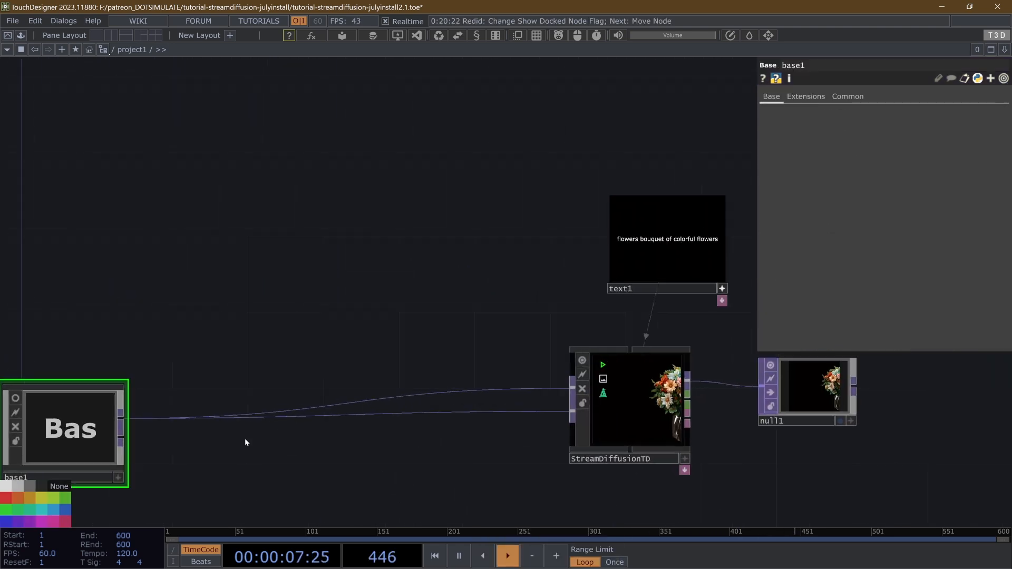
pyautogui.moveTo(330, 405); pyautogui.dragTo(398, 398)
# Rearrange the Out TOPs inside base1, return to the parent network and reconnect base1's second output to StreamDiffusionTD's second input
pyautogui.click(738, 403)
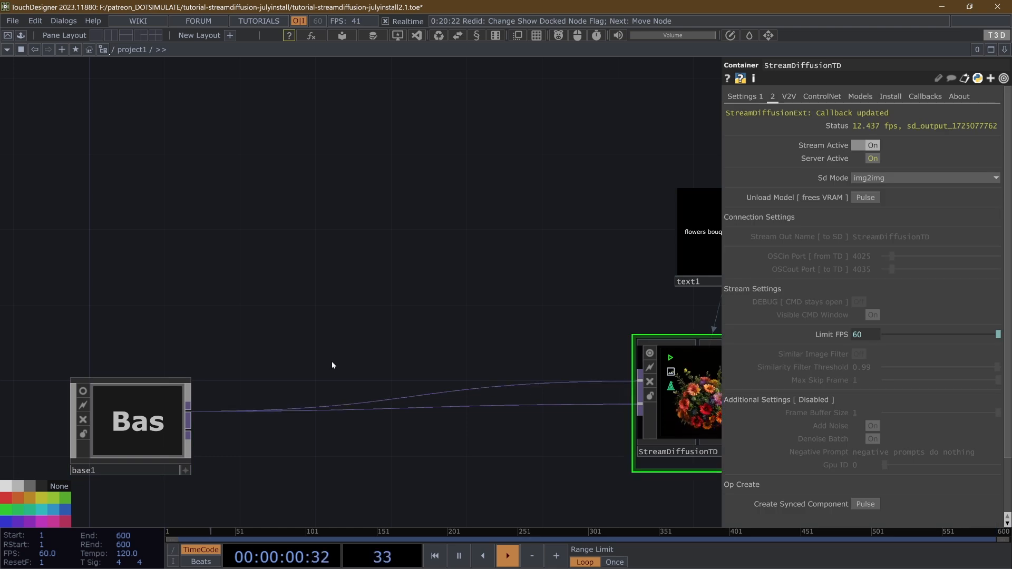
pyautogui.doubleClick(138, 421)
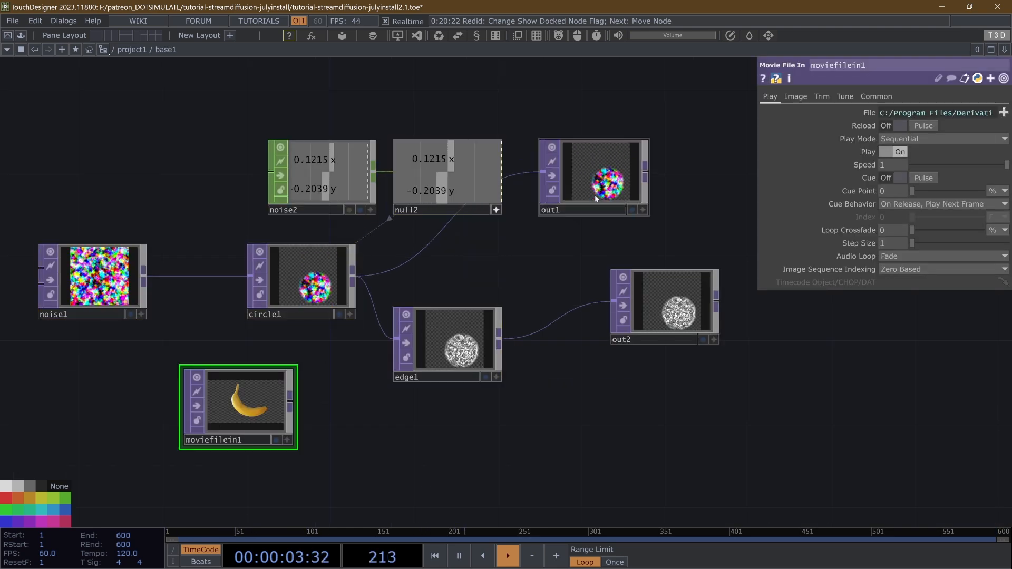
pyautogui.moveTo(661, 311); pyautogui.dragTo(652, 326)
pyautogui.moveTo(628, 254); pyautogui.dragTo(568, 255)
pyautogui.press('u')
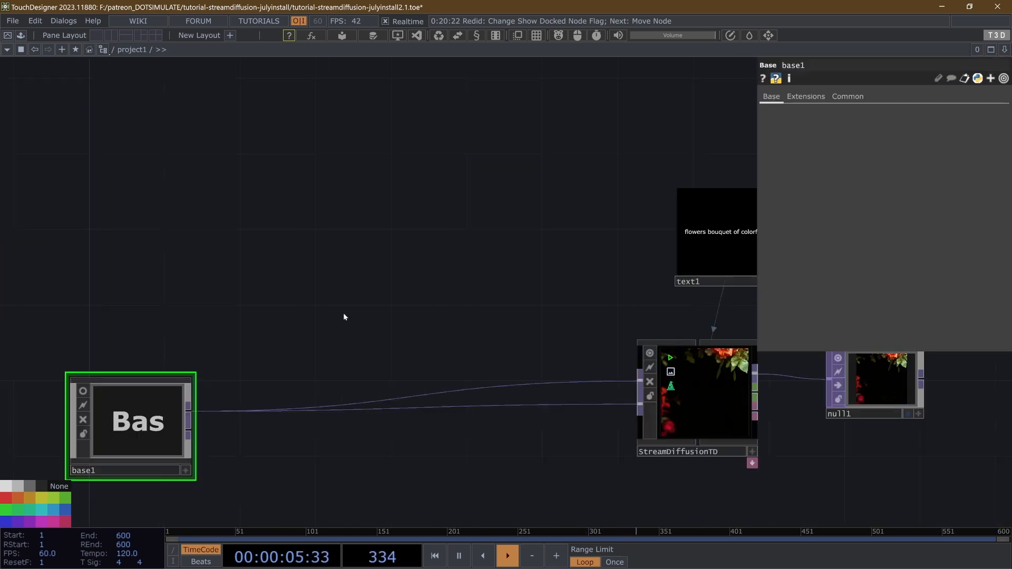
pyautogui.moveTo(188, 432); pyautogui.dragTo(523, 407)
pyautogui.moveTo(109, 445); pyautogui.dragTo(147, 388)
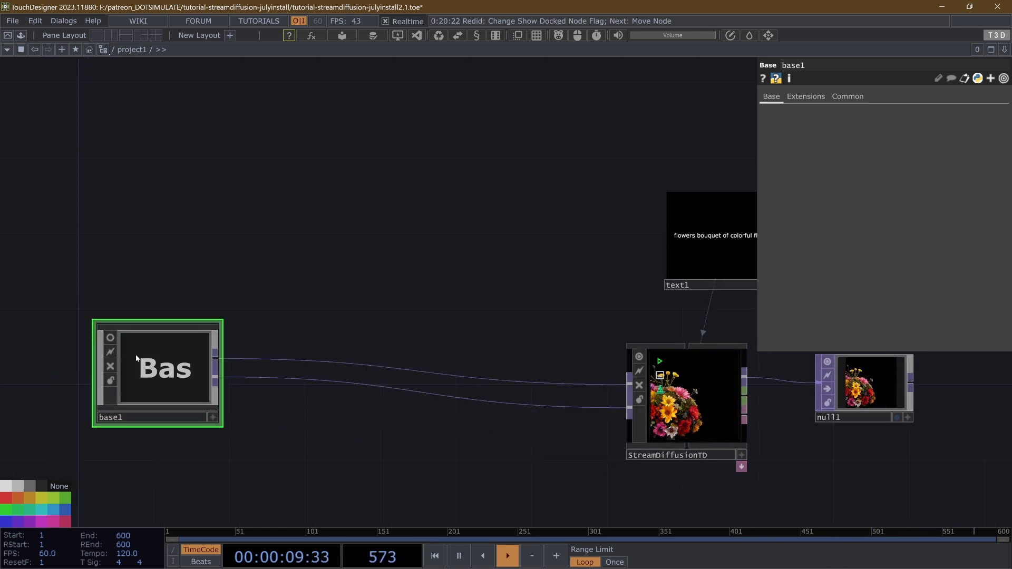
# Rename base1 to edge_example and turn on its viewer
pyautogui.click(144, 416)
pyautogui.write('edge_example')
pyautogui.press('Return')
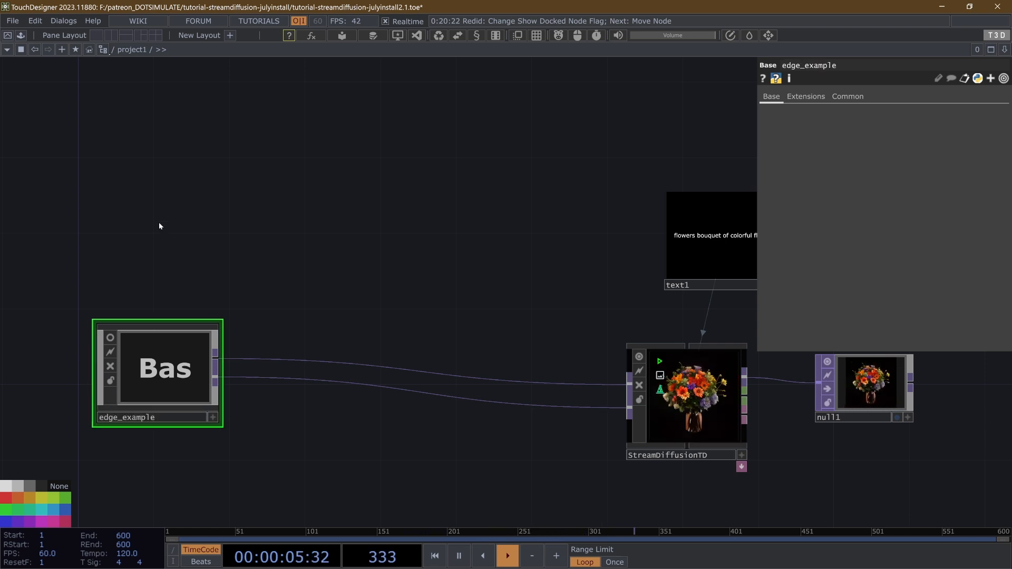
pyautogui.moveTo(167, 346); pyautogui.dragTo(110, 389)
pyautogui.click(53, 376)
# Unload StreamDiffusionTD's model to free VRAM and check the GPU memory report in the command window
pyautogui.moveTo(542, 455); pyautogui.dragTo(320, 412)
pyautogui.click(429, 375)
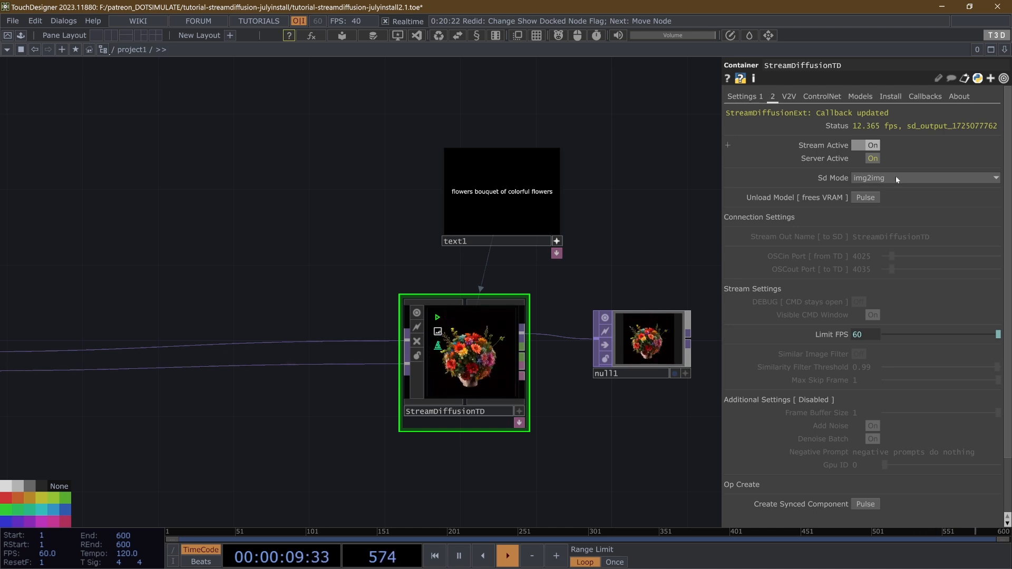
pyautogui.click(871, 198)
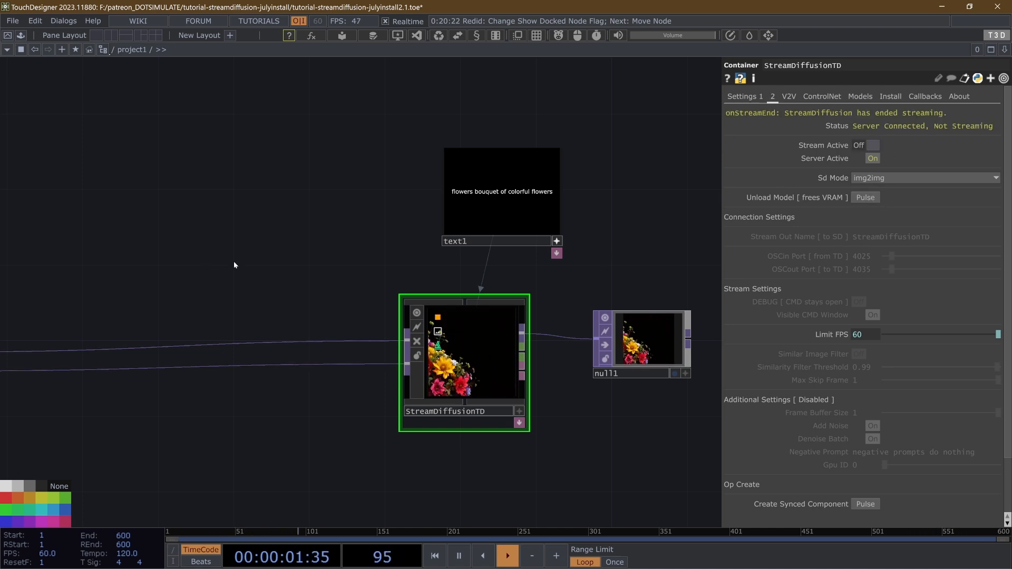
pyautogui.moveTo(192, 141); pyautogui.dragTo(317, 152)
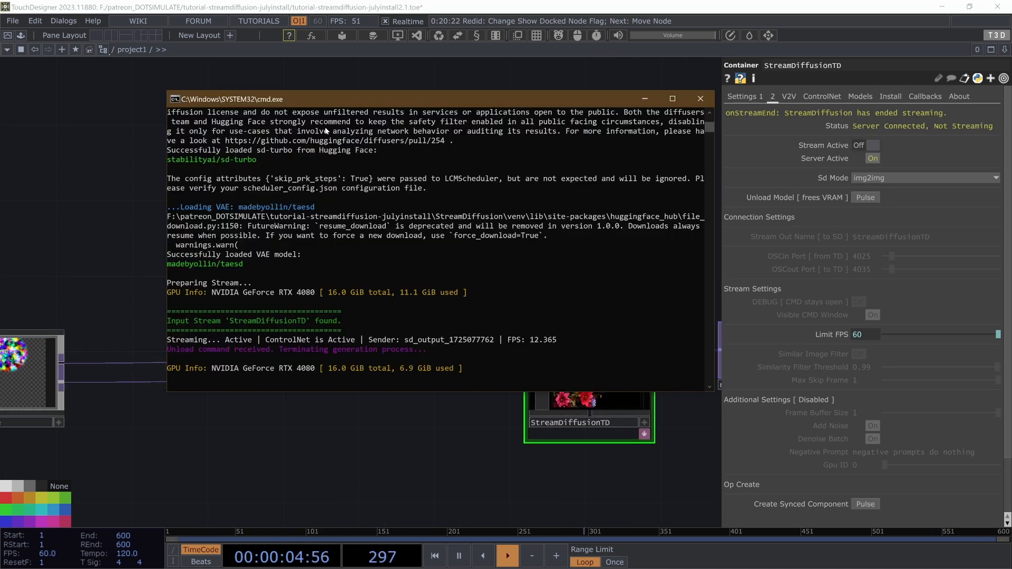
pyautogui.click(388, 450)
pyautogui.moveTo(334, 284); pyautogui.dragTo(286, 305)
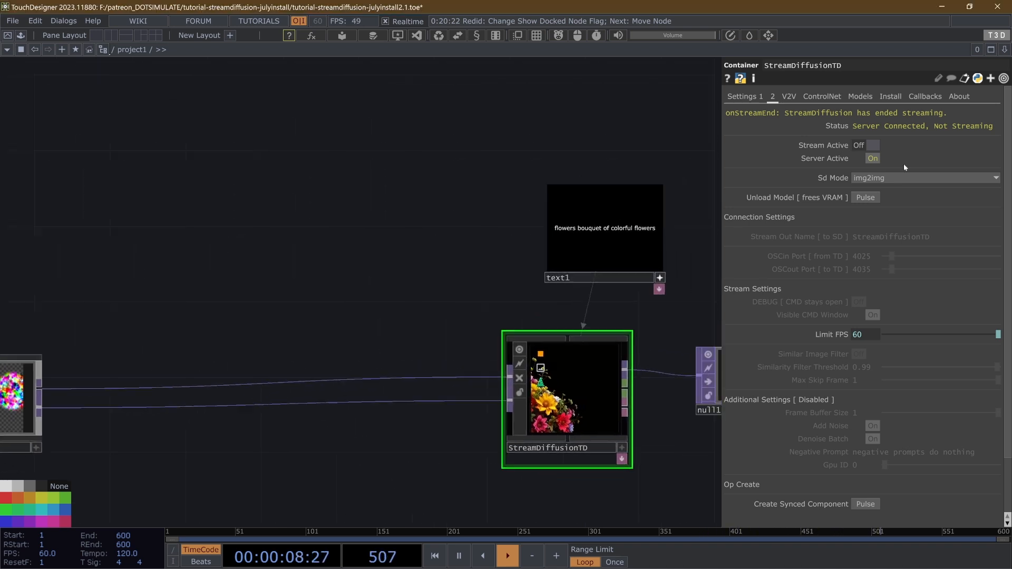
# Set StreamDiffusionTD's Download ControlNet option to Depth
pyautogui.click(860, 96)
pyautogui.click(889, 97)
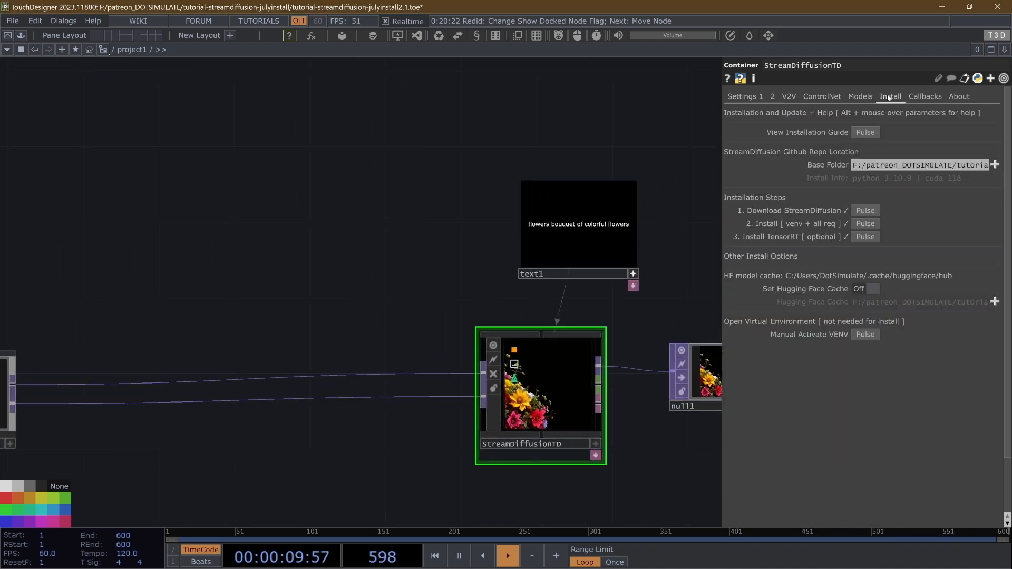
pyautogui.click(833, 98)
pyautogui.click(869, 213)
pyautogui.click(875, 240)
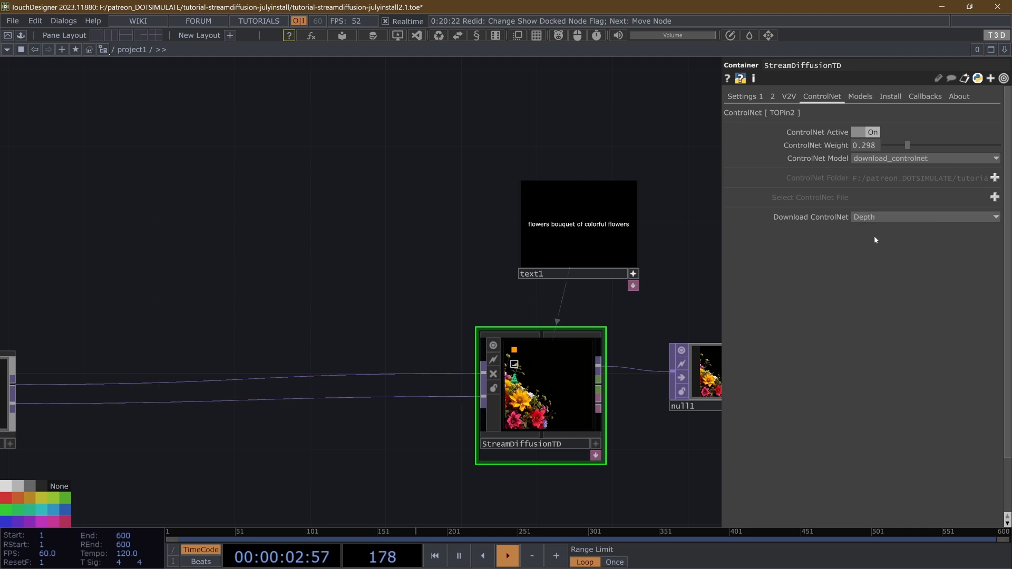
# Start the stream to download the Depth ControlNet model and check the loading ControlNet model in the command window
pyautogui.moveTo(320, 151); pyautogui.dragTo(386, 182)
pyautogui.click(740, 98)
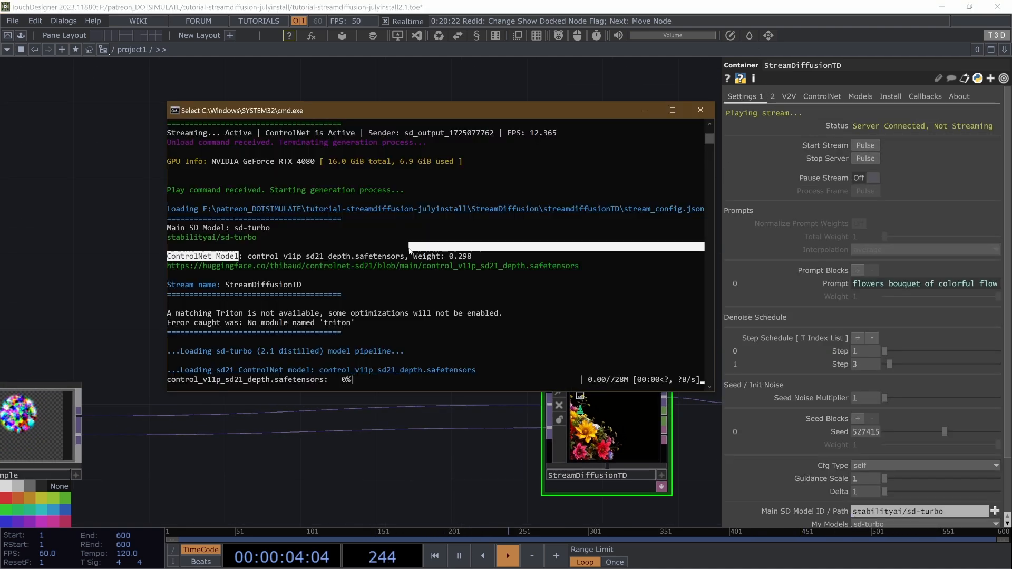
pyautogui.moveTo(235, 256); pyautogui.dragTo(401, 256)
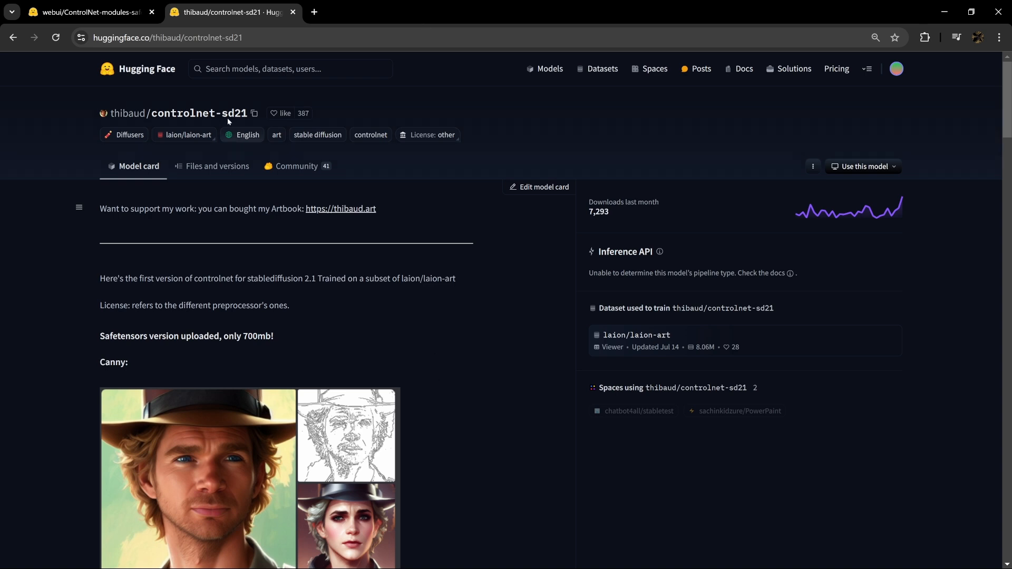
# Switch to the browser and examine the ControlNet type examples on Hugging Face's controlnet-sd21 model card, from Canny through Depth and Hed to OpenPose and Color
pyautogui.scroll(-20, 389, 174)
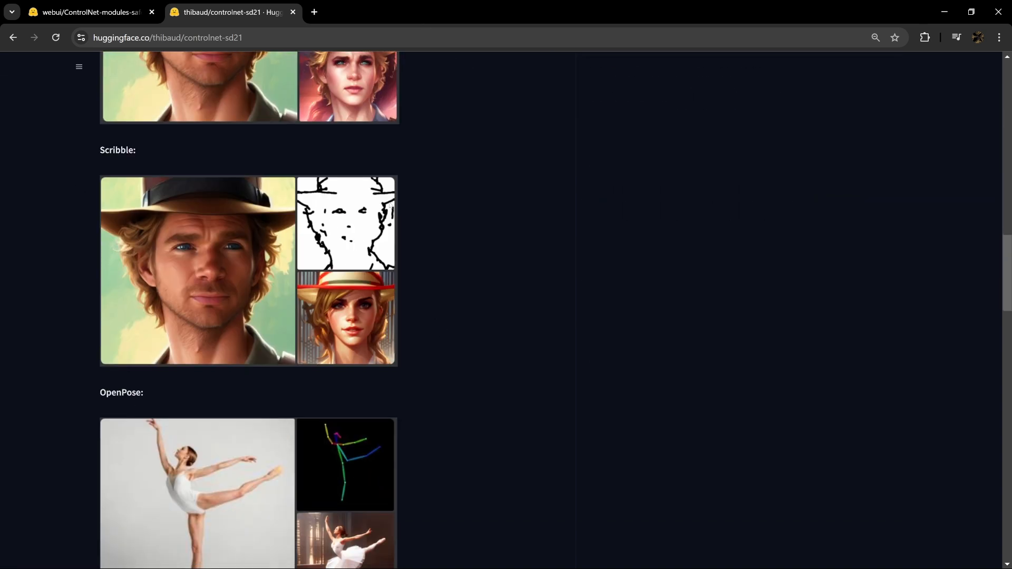
pyautogui.scroll(18, 388, 201)
pyautogui.scroll(-4, 374, 184)
pyautogui.scroll(-5, 369, 132)
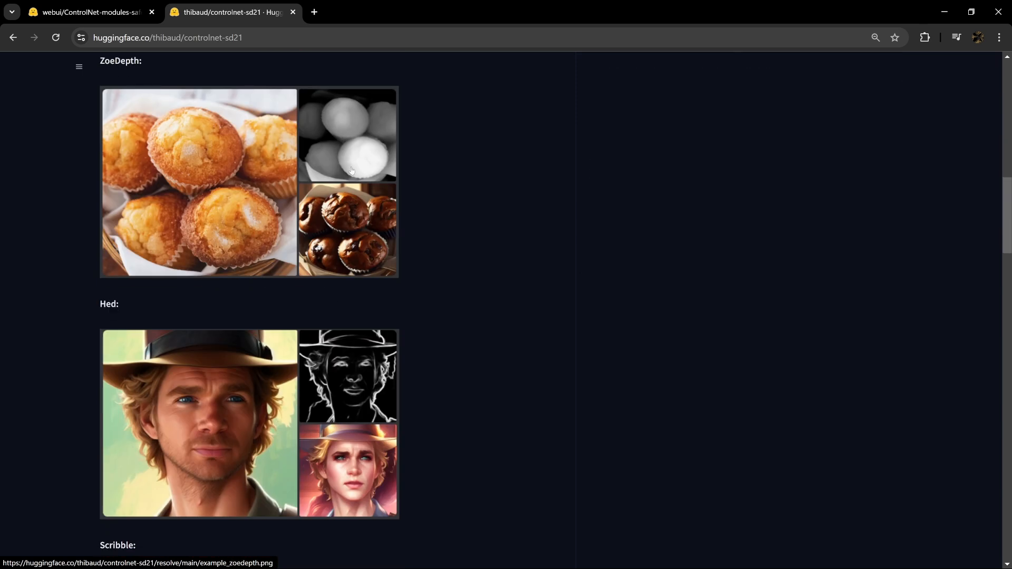
pyautogui.scroll(-4, 346, 420)
pyautogui.scroll(15, 296, 358)
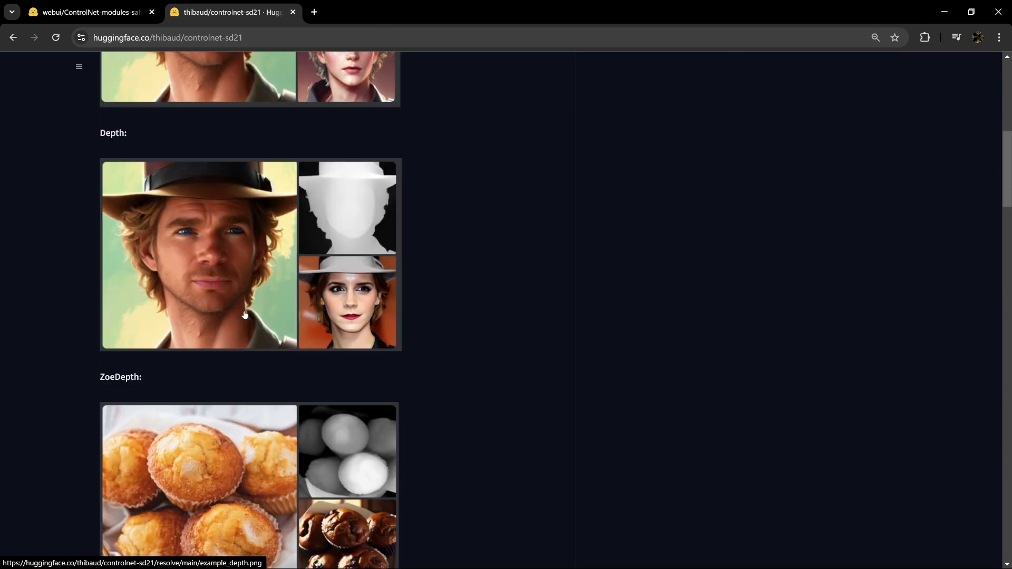
pyautogui.scroll(-8, 338, 342)
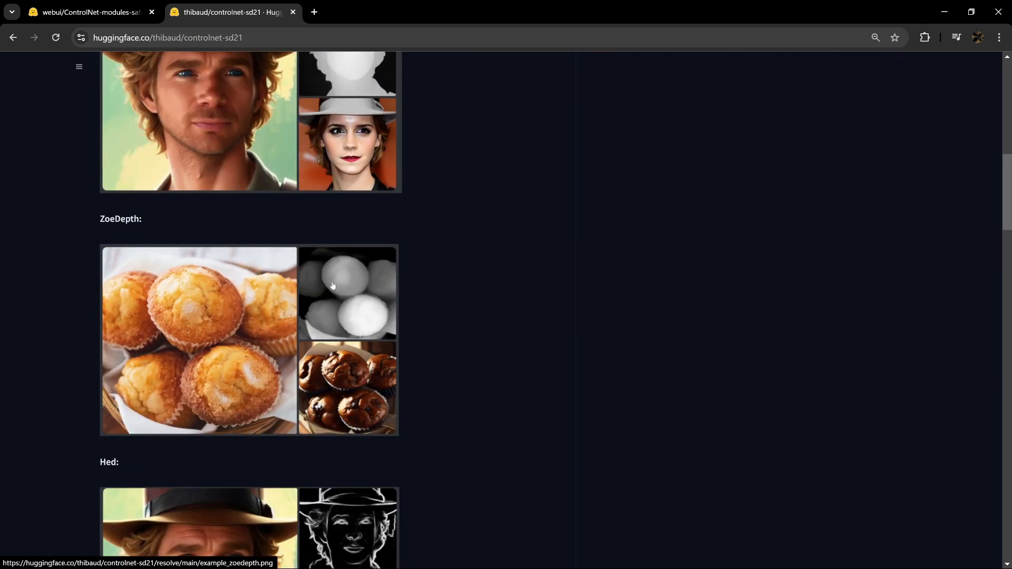
pyautogui.scroll(-10, 352, 171)
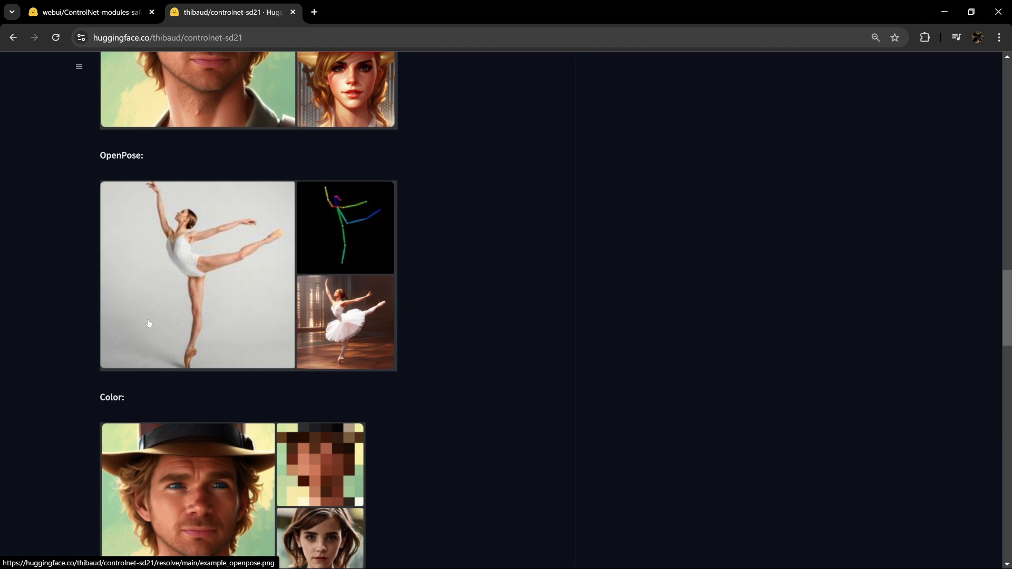
pyautogui.scroll(-3, 389, 343)
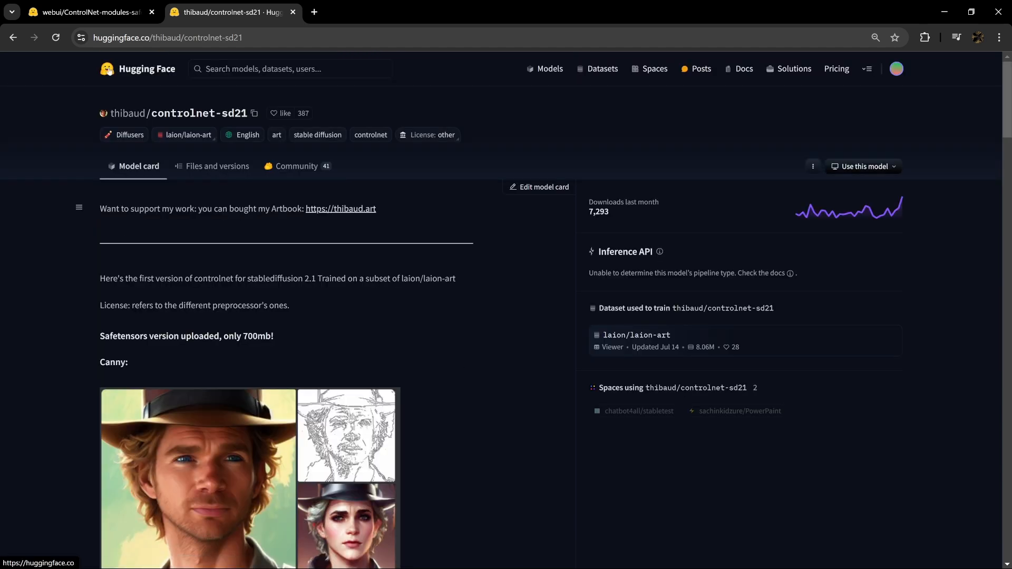
# Examine the file list of the webui/ControlNet-modules-safetensors repository for available ControlNet models
pyautogui.click(114, 15)
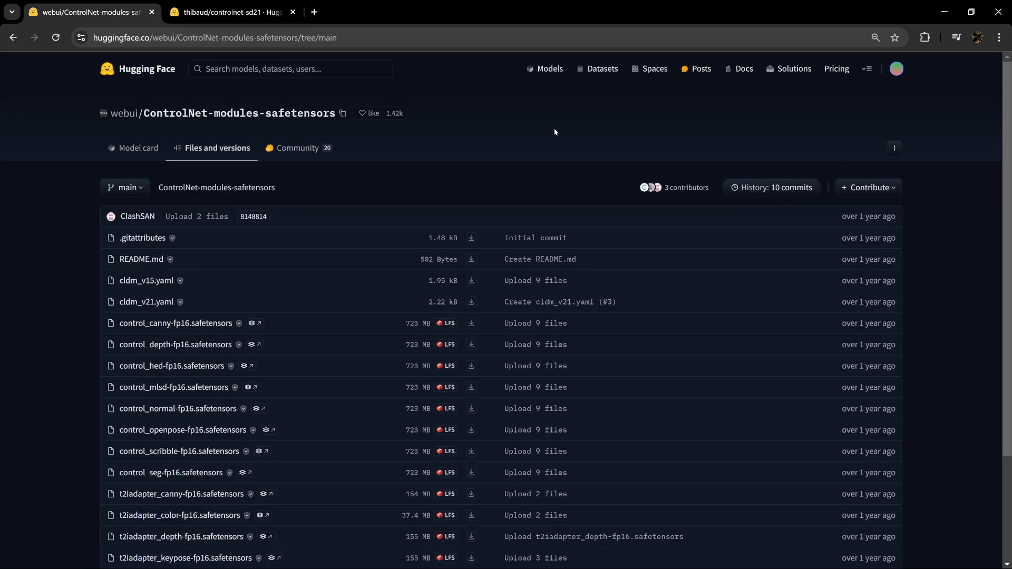
pyautogui.scroll(-3, 496, 173)
pyautogui.scroll(3, 496, 179)
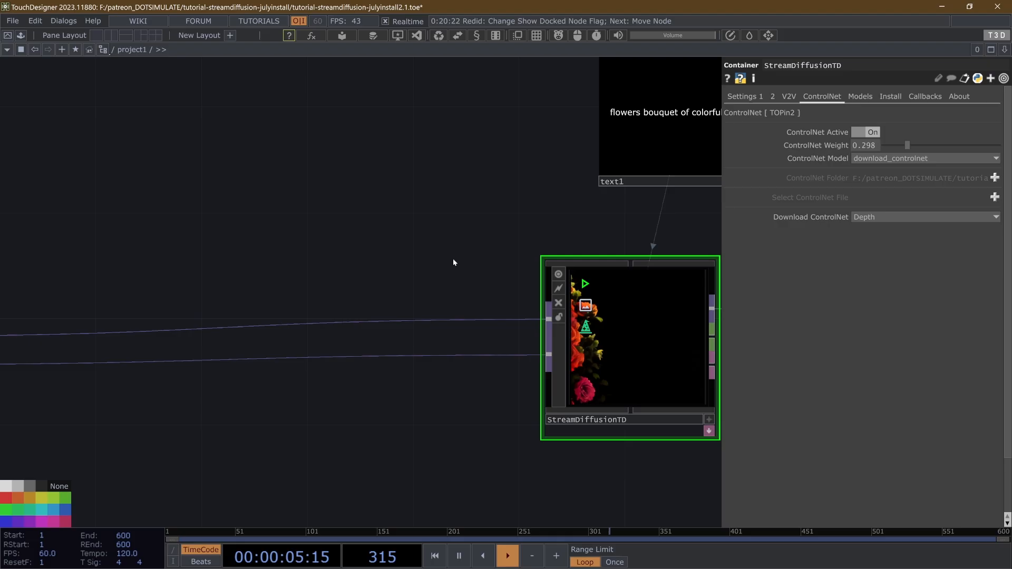
# Insert a Null TOP on each of the two wires running from edge_example to StreamDiffusionTD
pyautogui.moveTo(454, 258); pyautogui.dragTo(301, 299)
pyautogui.scroll(-3, 300, 300)
pyautogui.scroll(3, 449, 383)
pyautogui.moveTo(167, 317); pyautogui.dragTo(490, 328)
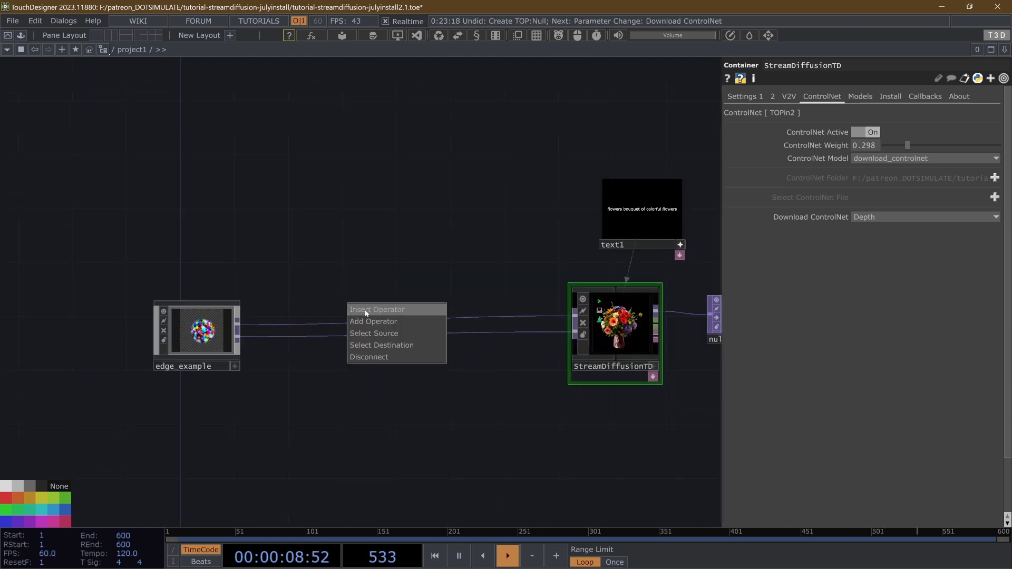
pyautogui.click(366, 313)
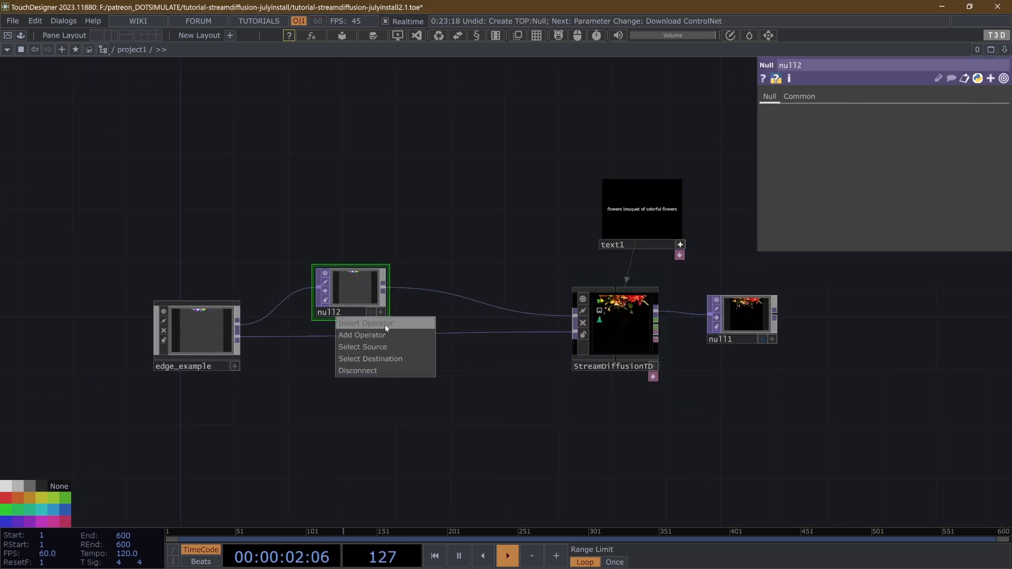
pyautogui.click(386, 324)
pyautogui.click(384, 325)
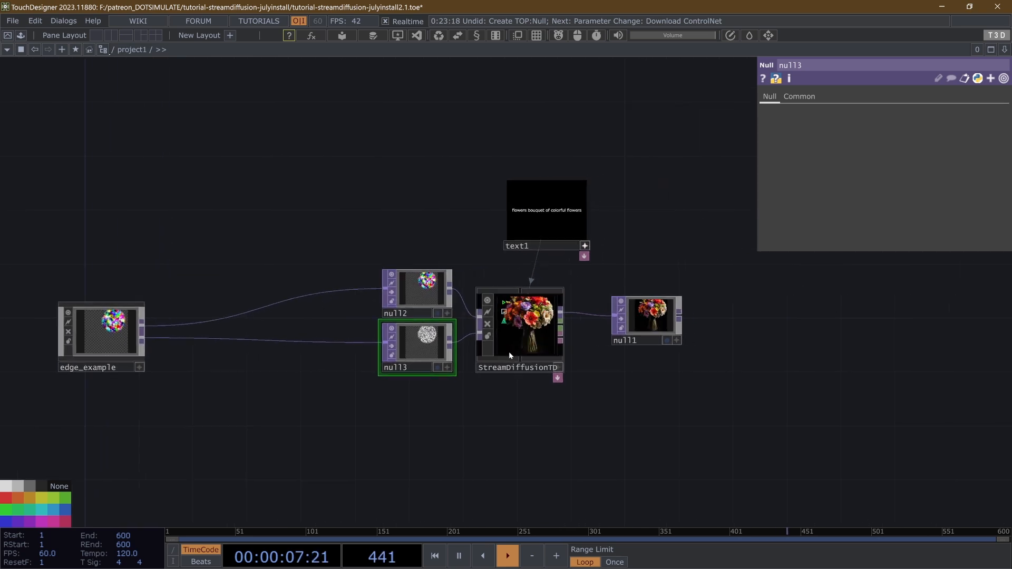
# Rename the two inserted Null TOPs, the upper one to null_input and the lower one to null_cn_input
pyautogui.scroll(5, 508, 352)
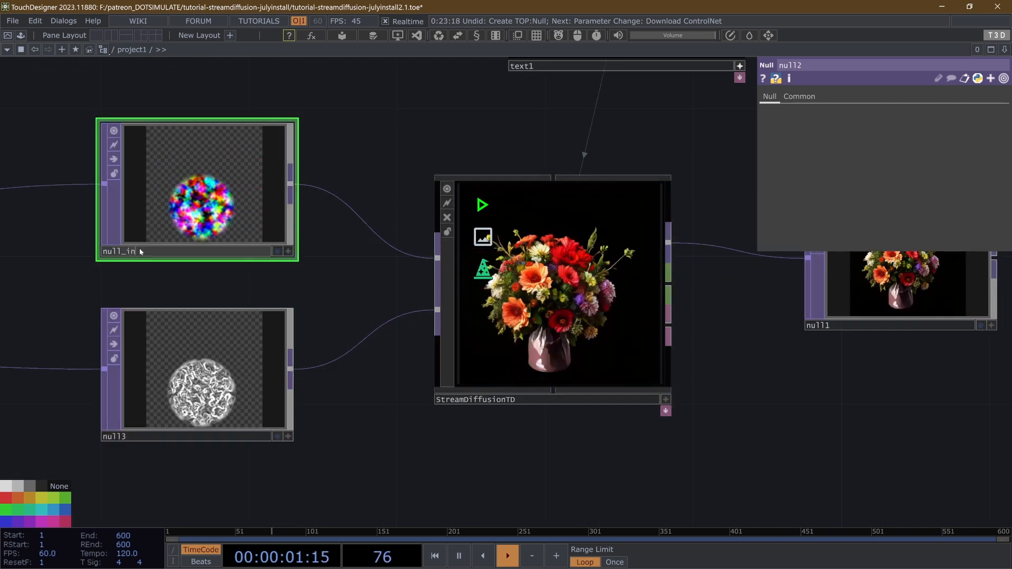
pyautogui.write('put')
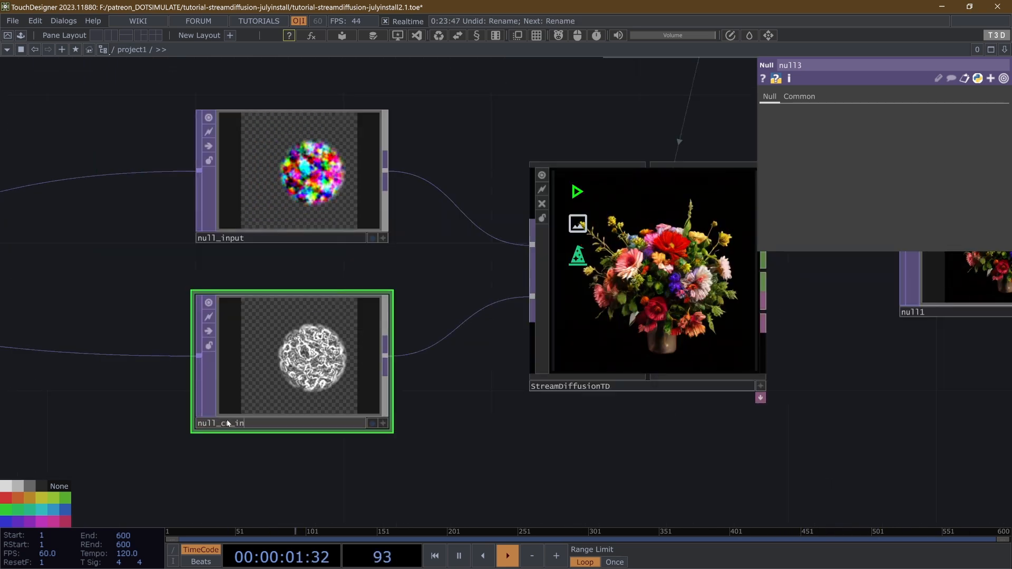
pyautogui.write('put')
pyautogui.press('Return')
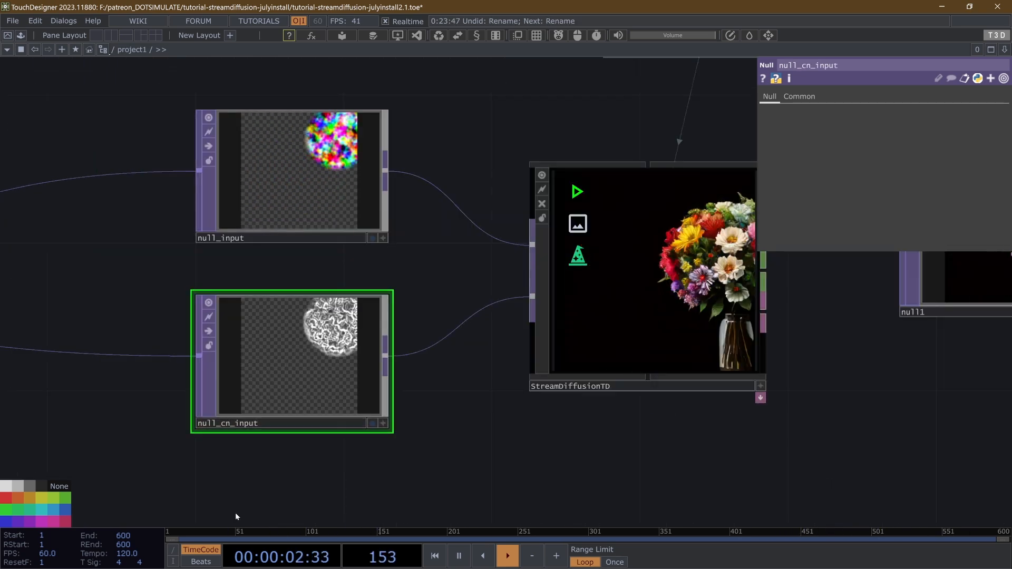
pyautogui.moveTo(517, 501); pyautogui.dragTo(453, 489)
pyautogui.scroll(-2, 453, 485)
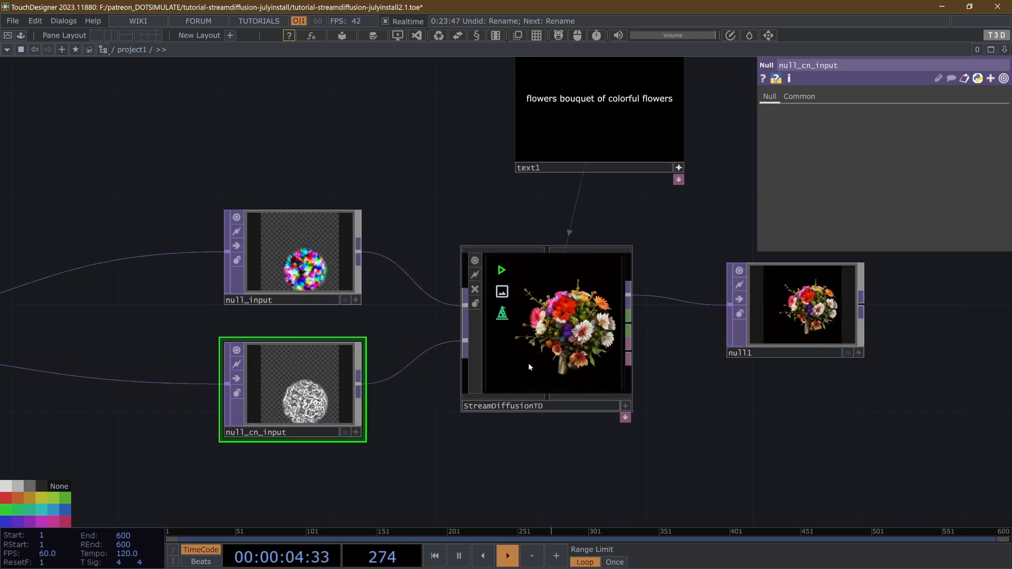
# Try raising StreamDiffusionTD's ControlNet Weight to about 1.469
pyautogui.click(528, 364)
pyautogui.scroll(-2, 529, 364)
pyautogui.scroll(2, 515, 376)
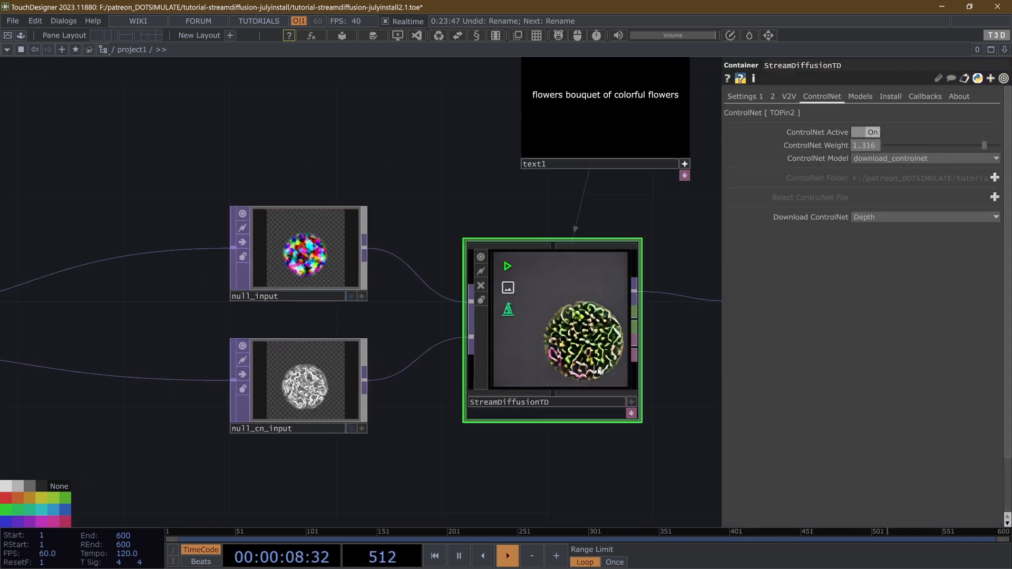
pyautogui.scroll(2, 599, 371)
pyautogui.scroll(-1, 562, 367)
pyautogui.moveTo(990, 145)
pyautogui.mouseDown()
pyautogui.moveTo(952, 144)
pyautogui.moveTo(970, 144)
pyautogui.mouseUp()
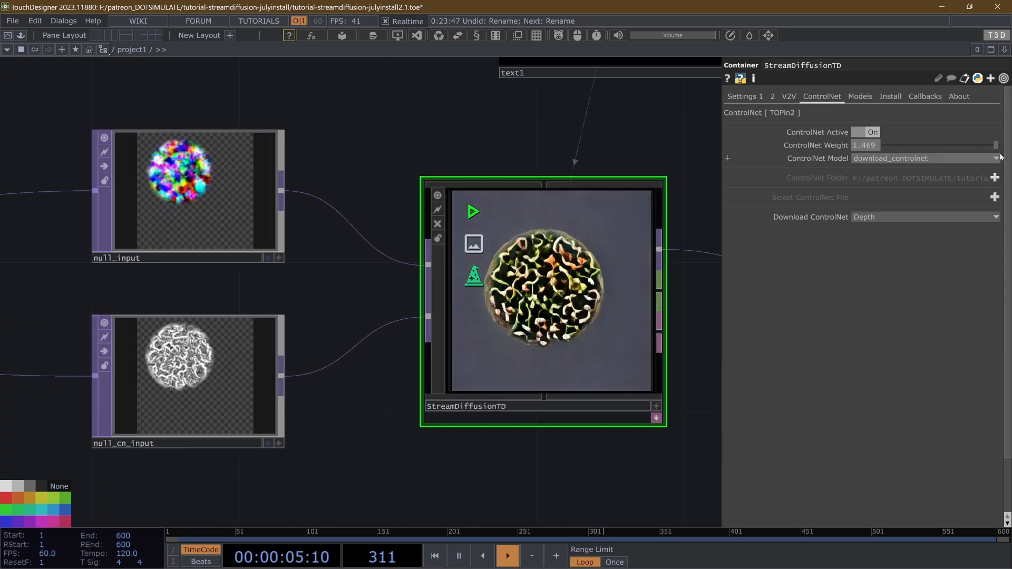
# Move edge_example down in the network, below the level of the null_input and null_cn_input nodes
pyautogui.scroll(-2, 360, 348)
pyautogui.moveTo(172, 197); pyautogui.dragTo(403, 314)
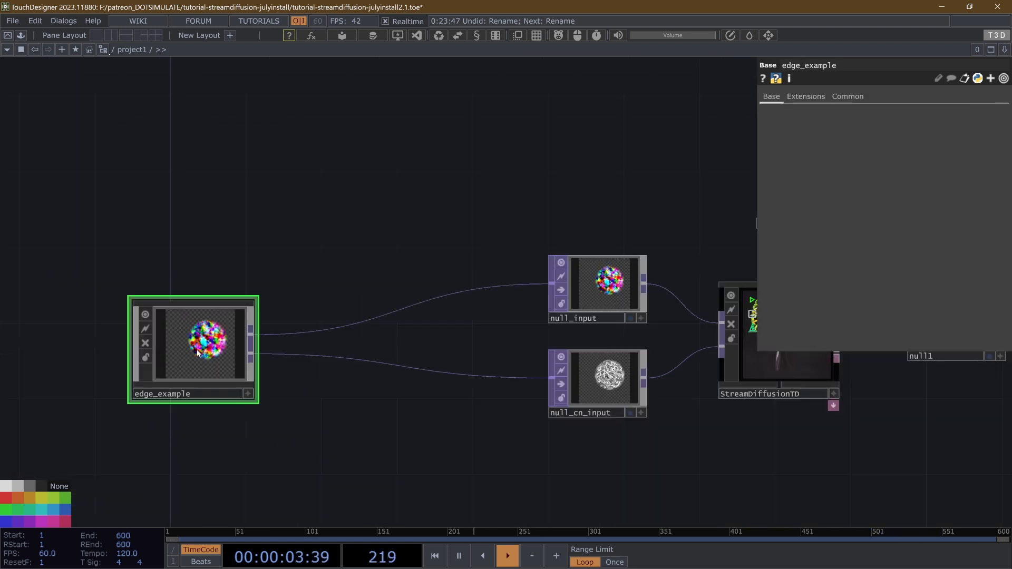
pyautogui.moveTo(192, 349); pyautogui.dragTo(194, 444)
pyautogui.moveTo(263, 298); pyautogui.dragTo(311, 206)
pyautogui.scroll(-2, 312, 206)
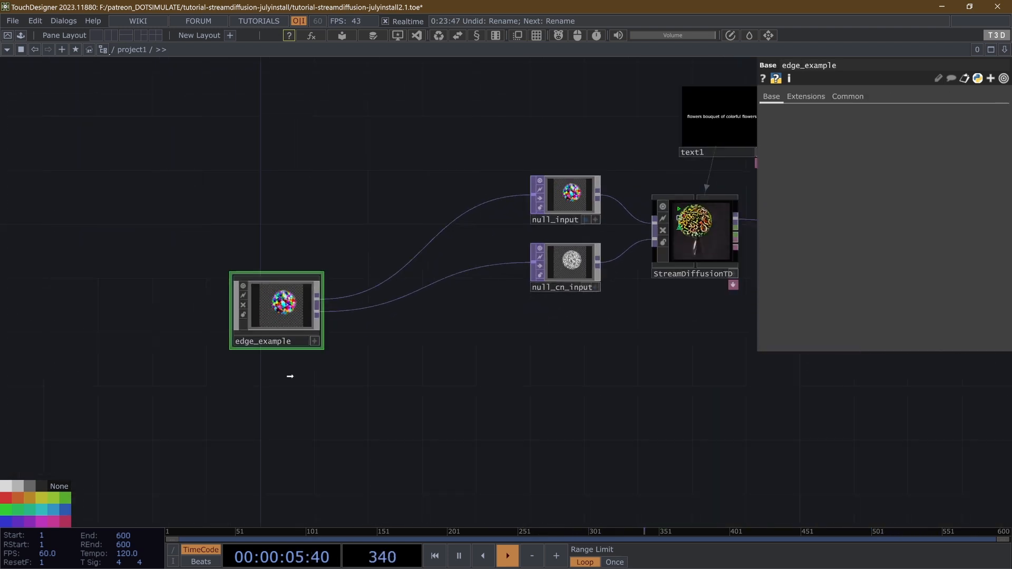
# Find particlesGpu in the palette by searching for part and add it to the network above the existing chain
pyautogui.moveTo(296, 118); pyautogui.dragTo(256, 210)
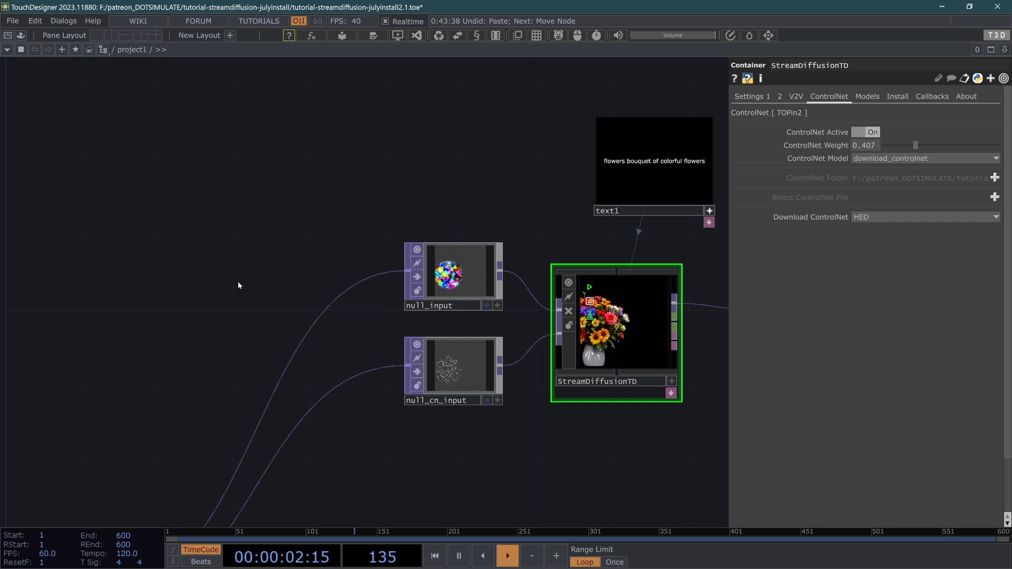
pyautogui.hotkey('alt', 'l')
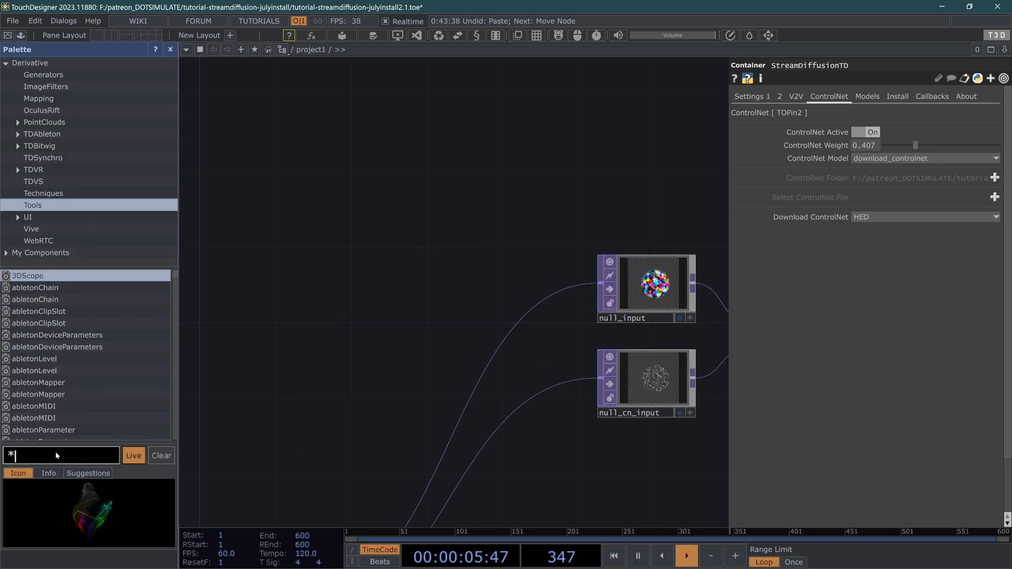
pyautogui.write('part')
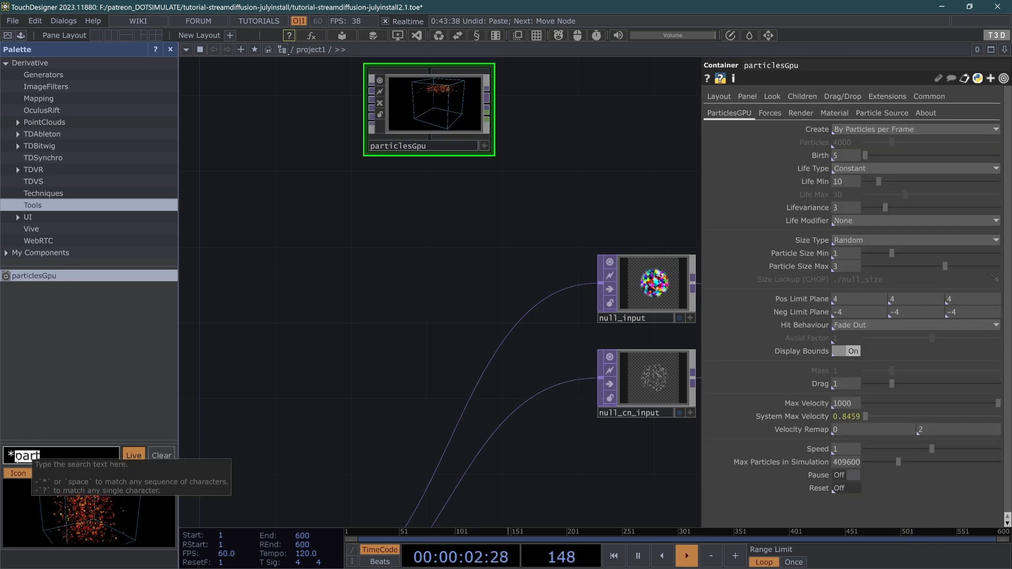
# Browse the palette's component list and filter it again for part to show where particlesGpu is found
pyautogui.scroll(-5, 78, 321)
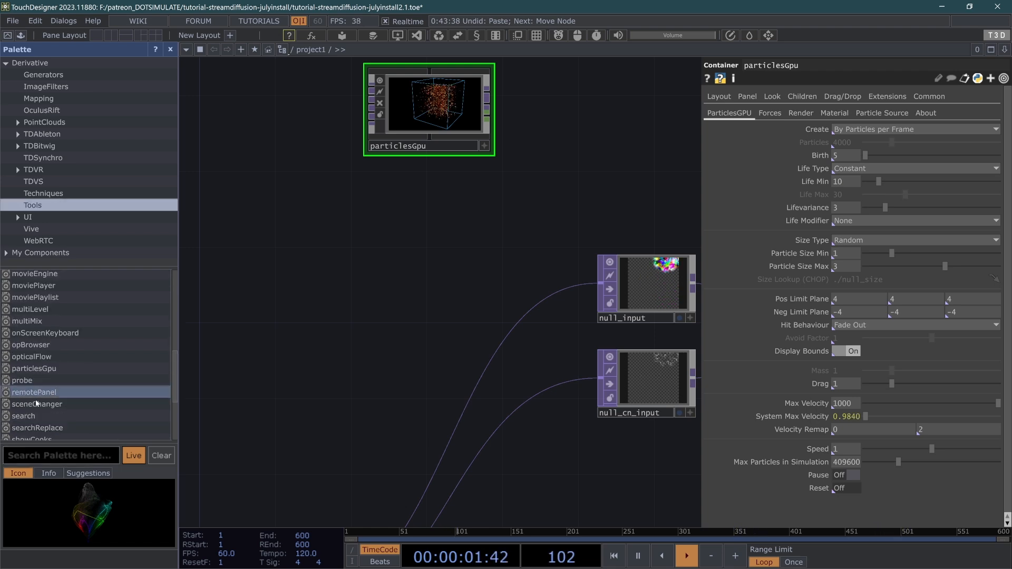
pyautogui.scroll(-3, 330, 314)
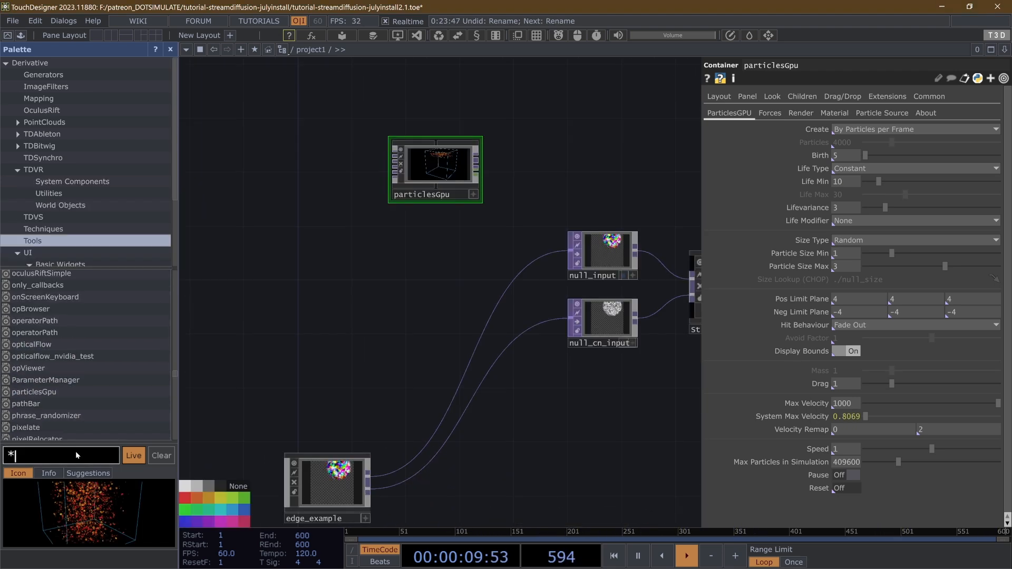
pyautogui.write('*part')
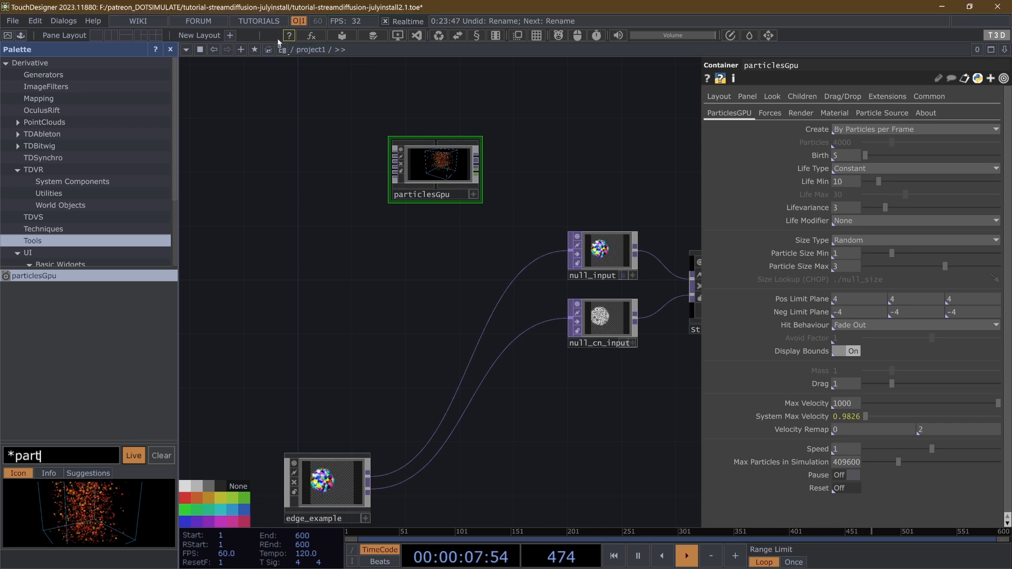
# Switch to the browser, look through the Function Store Patreon page, and return to TouchDesigner
pyautogui.hotkey('alt', 'Tab')
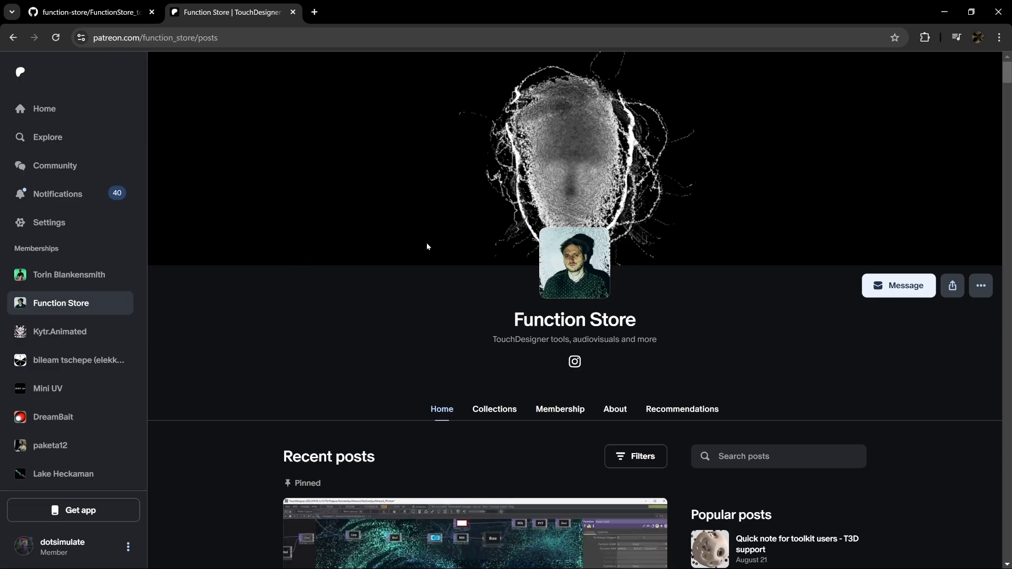
pyautogui.scroll(-7, 403, 236)
pyautogui.hotkey('alt', 'Tab')
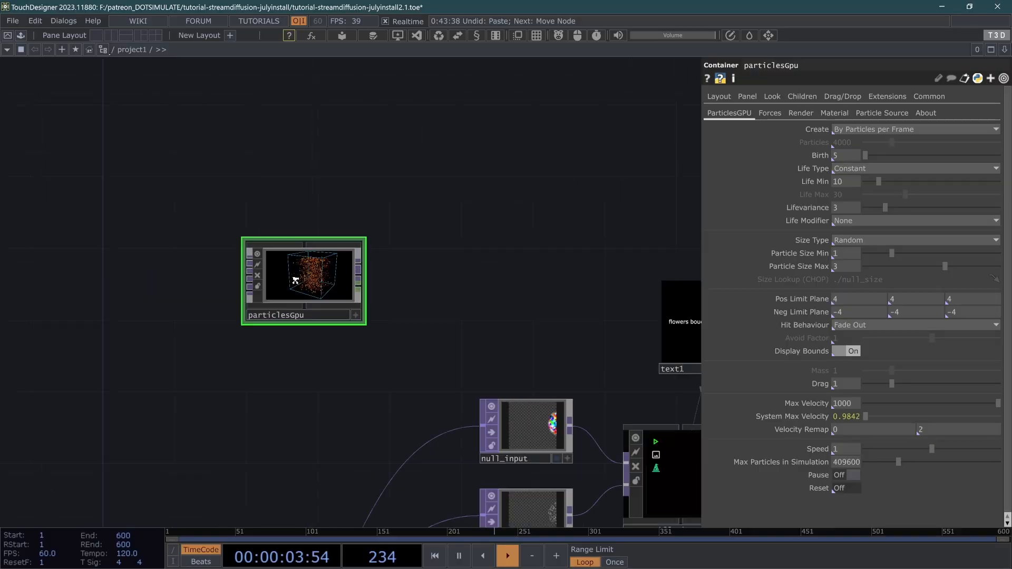
# Add a Camera COMP to the project network above particlesGpu
pyautogui.scroll(5, 295, 281)
pyautogui.moveTo(351, 187); pyautogui.dragTo(213, 242)
pyautogui.scroll(-3, 213, 242)
pyautogui.moveTo(259, 233); pyautogui.dragTo(420, 311)
pyautogui.scroll(3, 356, 368)
pyautogui.press('a')
pyautogui.moveTo(356, 365); pyautogui.dragTo(422, 345)
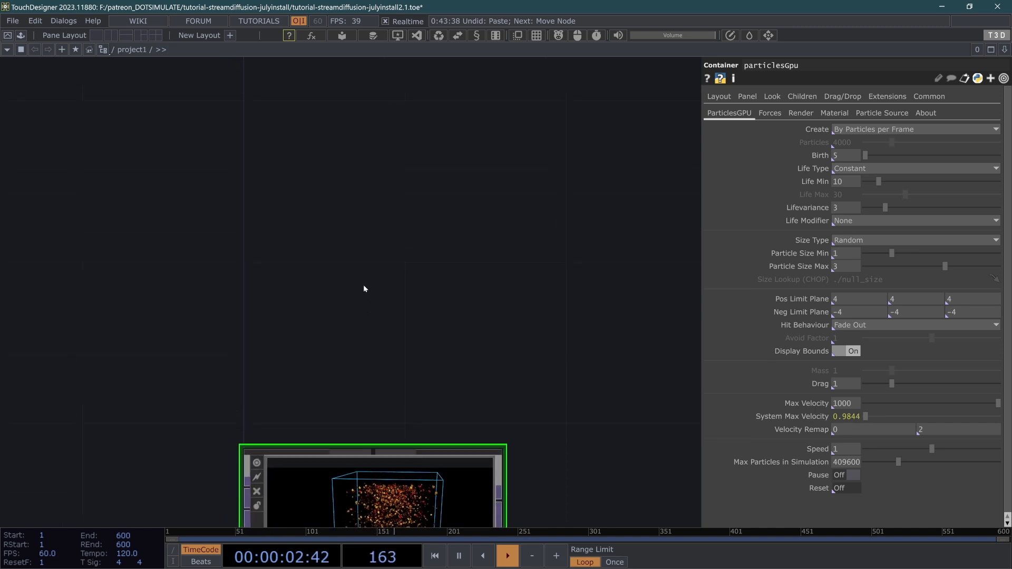
pyautogui.press('Tab')
pyautogui.click(155, 117)
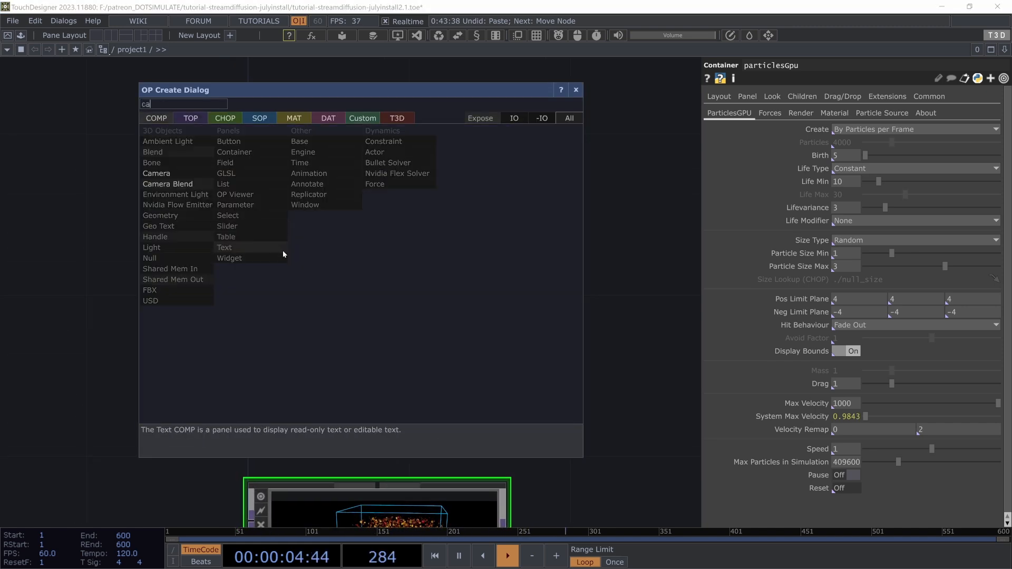
pyautogui.click(182, 175)
pyautogui.click(416, 389)
pyautogui.moveTo(578, 281); pyautogui.dragTo(593, 133)
# Align cam1 directly above particlesGpu and assign it as the Camera in the particlesGpu render settings
pyautogui.click(473, 370)
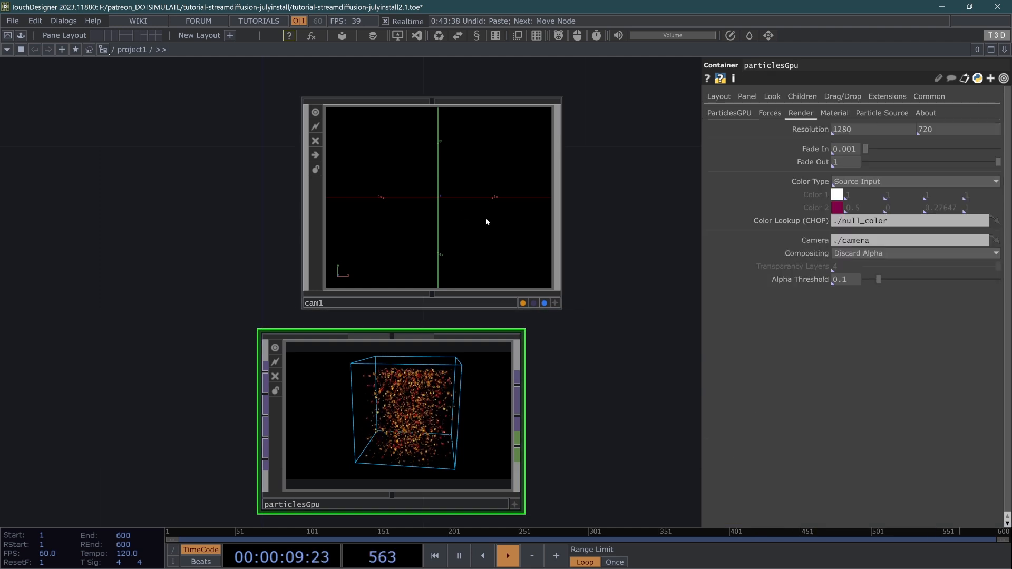
pyautogui.moveTo(485, 217); pyautogui.dragTo(447, 190)
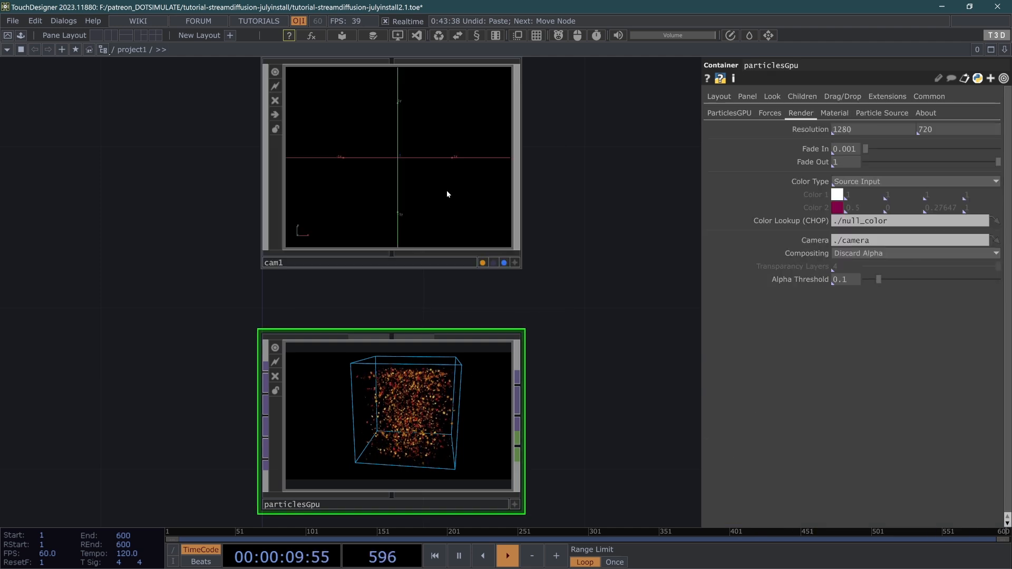
pyautogui.moveTo(862, 242); pyautogui.dragTo(861, 241)
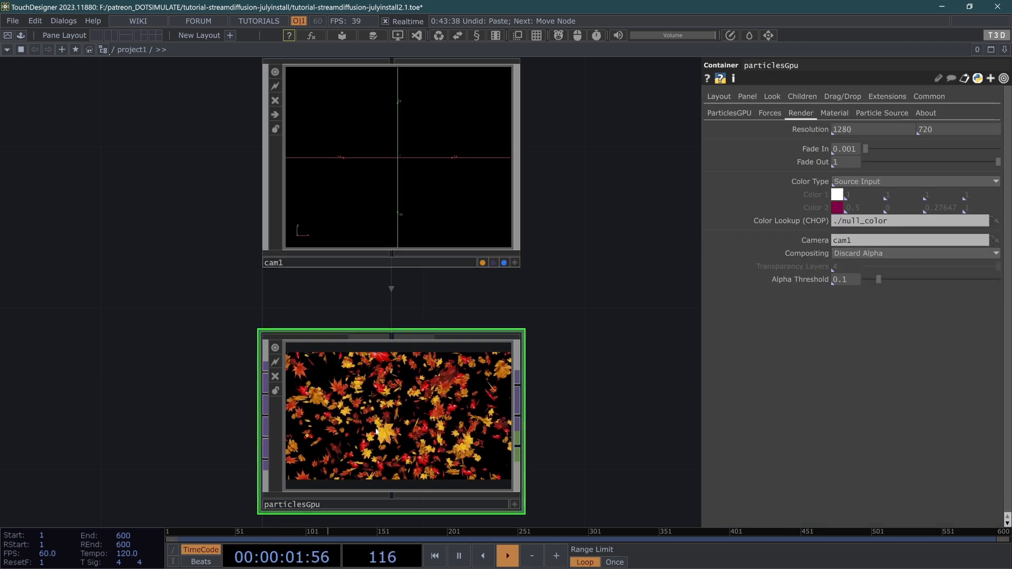
pyautogui.scroll(5, 406, 437)
pyautogui.scroll(-6, 310, 338)
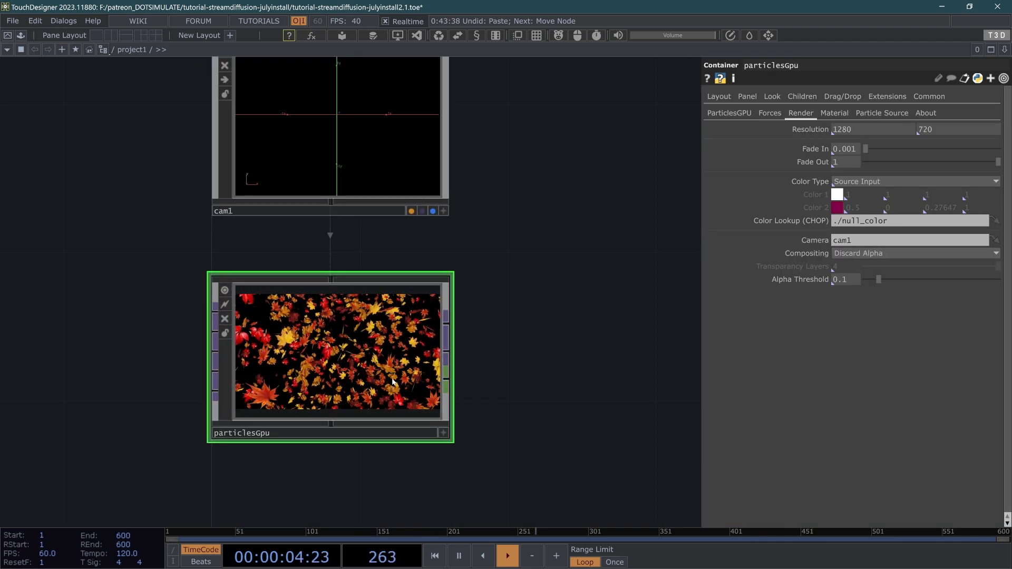
# Inside particlesGpu, add a Depth TOP below render1 and set its OP to render1
pyautogui.scroll(-6, 363, 325)
pyautogui.moveTo(495, 357); pyautogui.dragTo(405, 310)
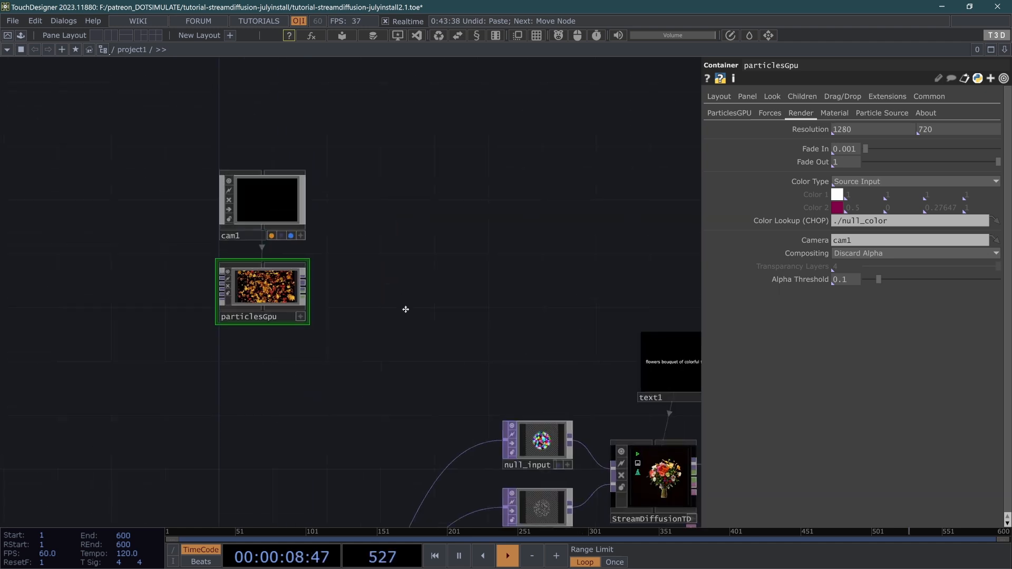
pyautogui.scroll(2, 346, 401)
pyautogui.scroll(3, 228, 280)
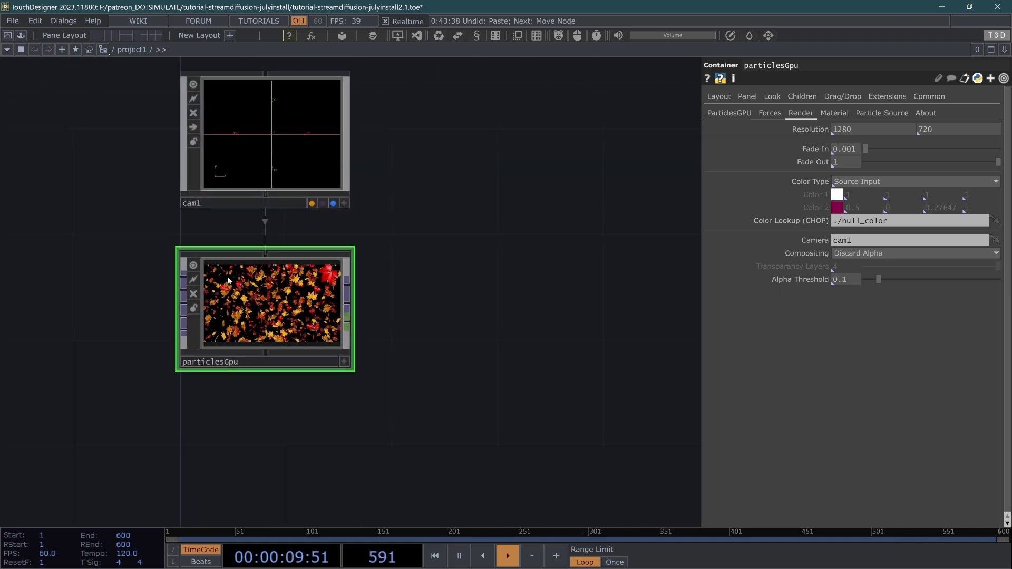
pyautogui.scroll(2, 277, 323)
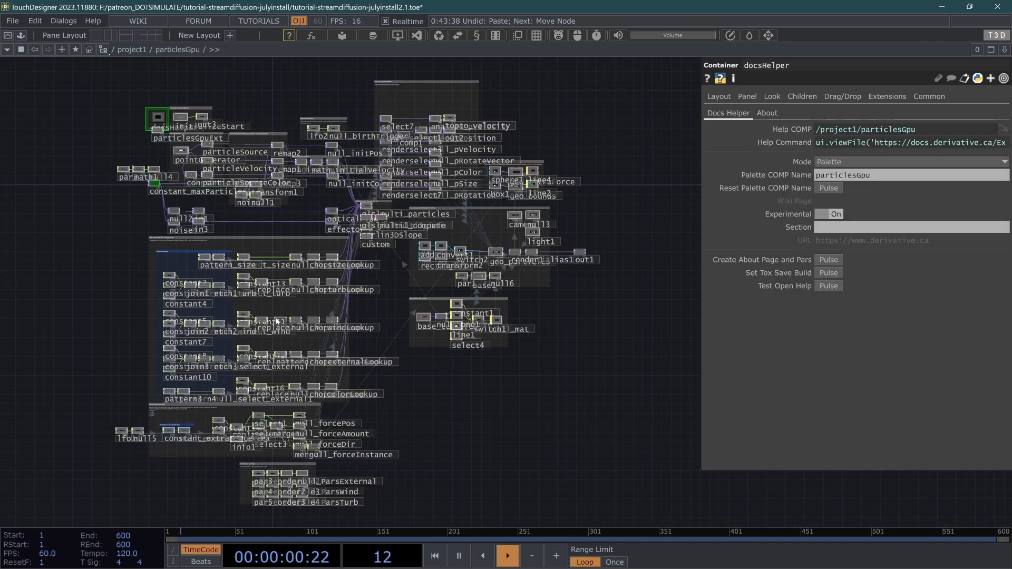
pyautogui.scroll(5, 526, 259)
pyautogui.press('Tab')
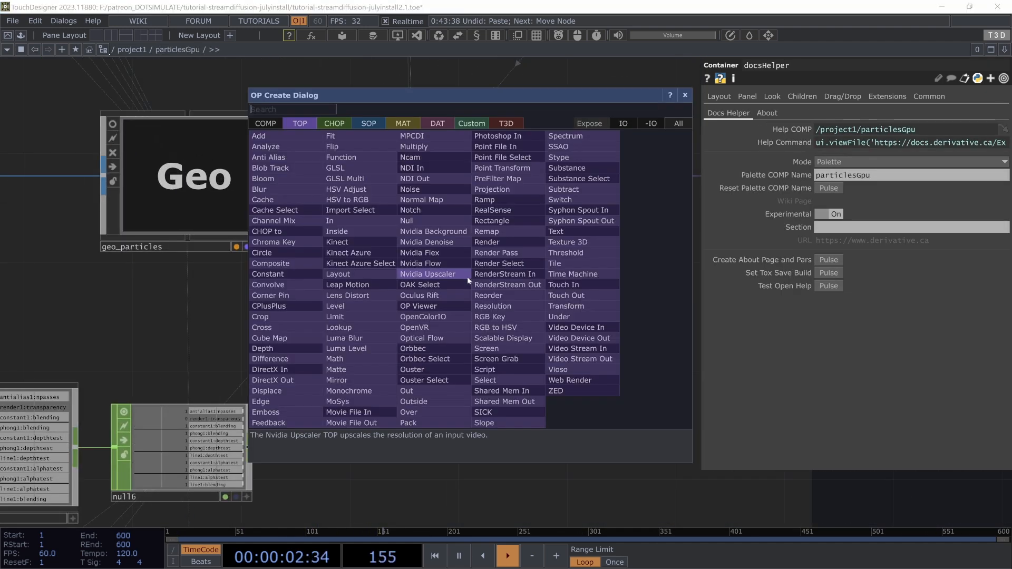
pyautogui.write('diff')
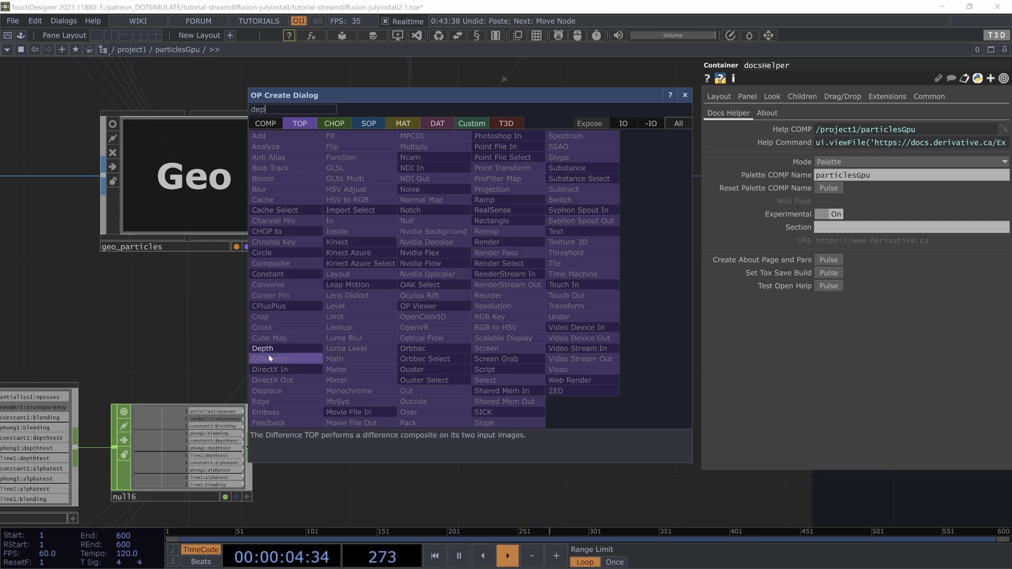
pyautogui.click(268, 354)
pyautogui.click(407, 310)
pyautogui.moveTo(387, 289); pyautogui.dragTo(418, 342)
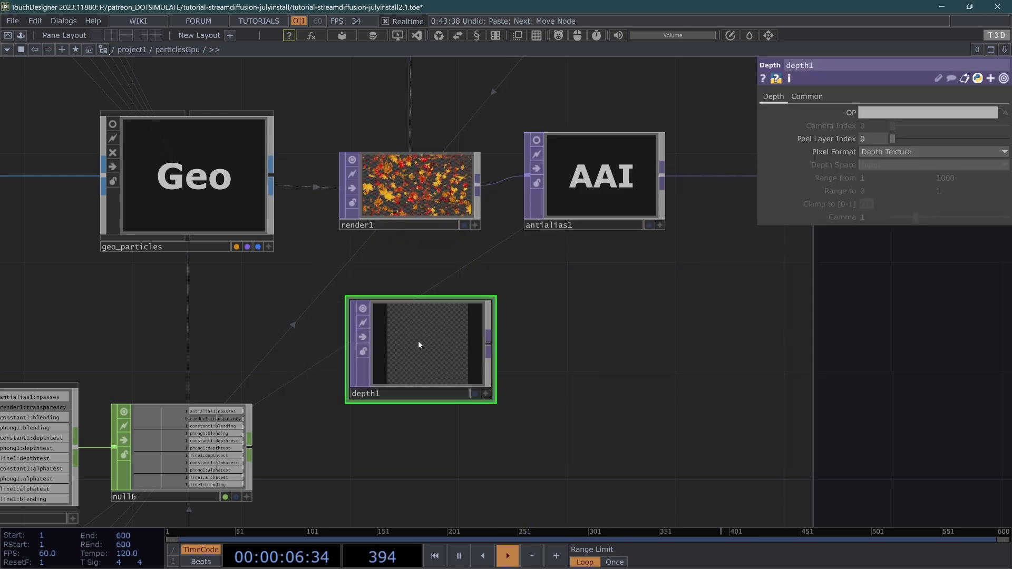
pyautogui.moveTo(430, 199); pyautogui.dragTo(441, 330)
# Duplicate out1 below the original, feed the copy from depth1 instead of antialias1, and return to the project1 network
pyautogui.scroll(-4, 464, 310)
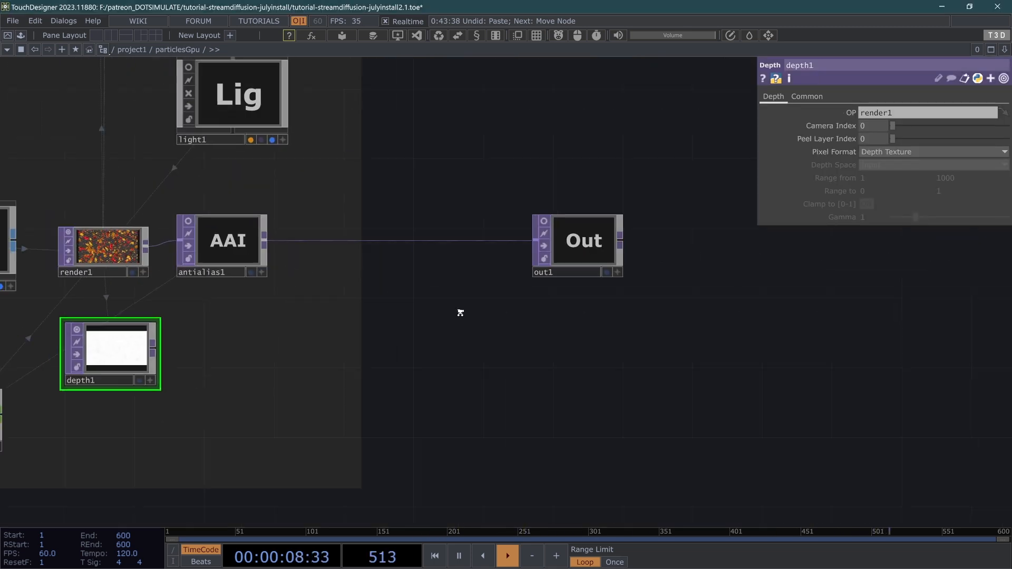
pyautogui.click(501, 281)
pyautogui.hotkey('ctrl', 'c')
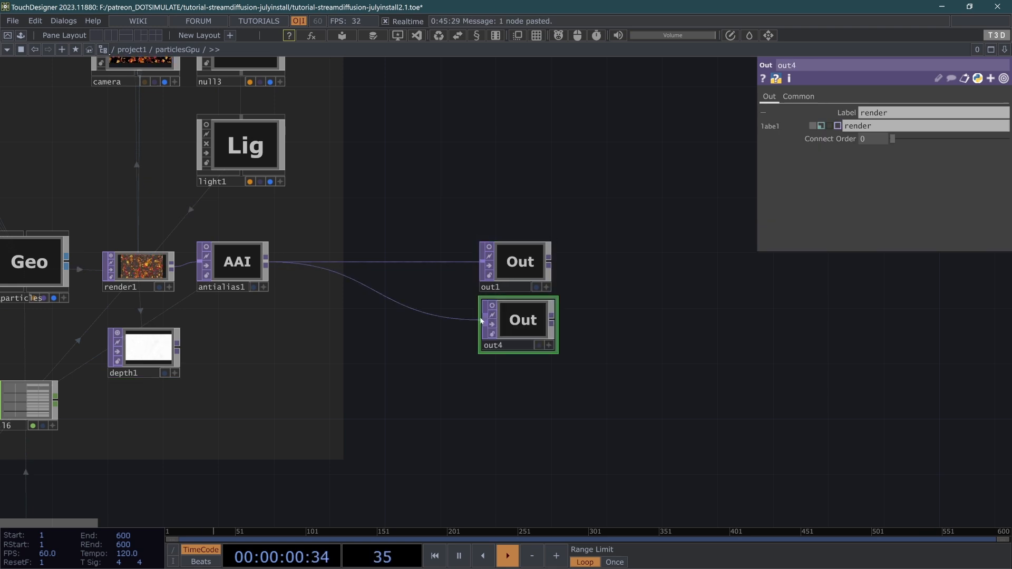
pyautogui.scroll(-6, 463, 406)
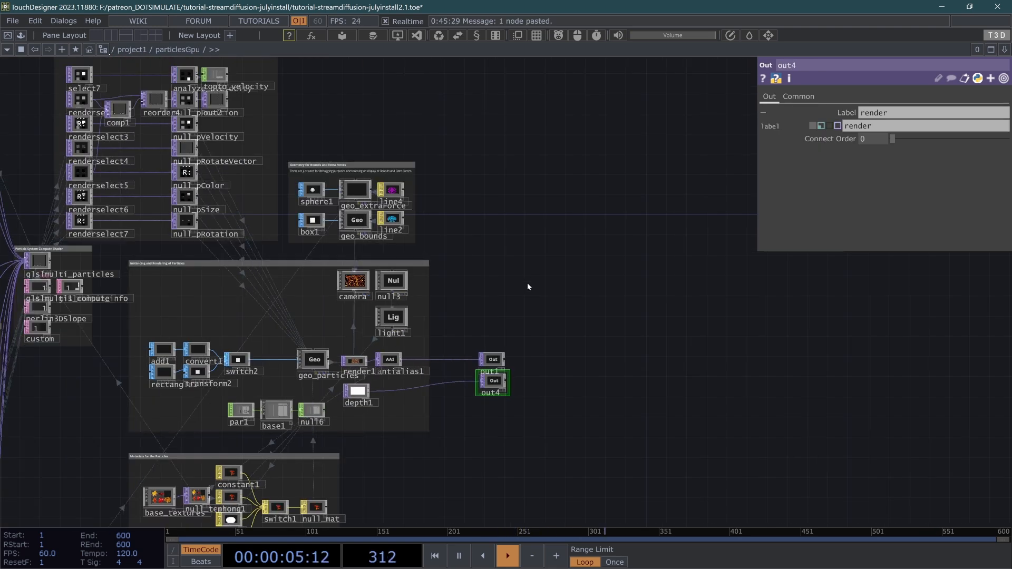
pyautogui.press('u')
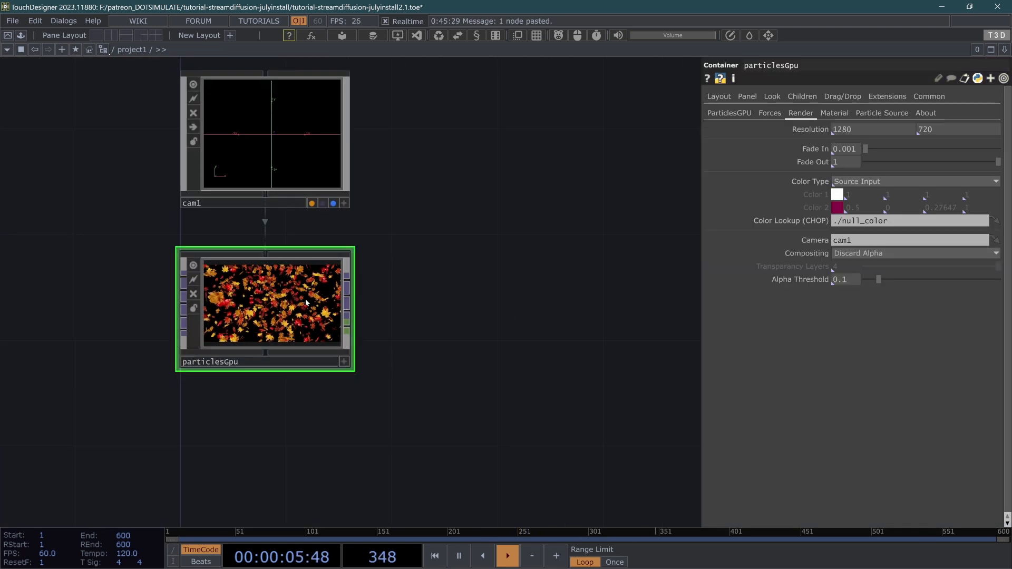
# Add a Null TOP on particlesGpu's first output and a copy of it below, wired to the second, depth output
pyautogui.rightClick(347, 301)
pyautogui.click(290, 238)
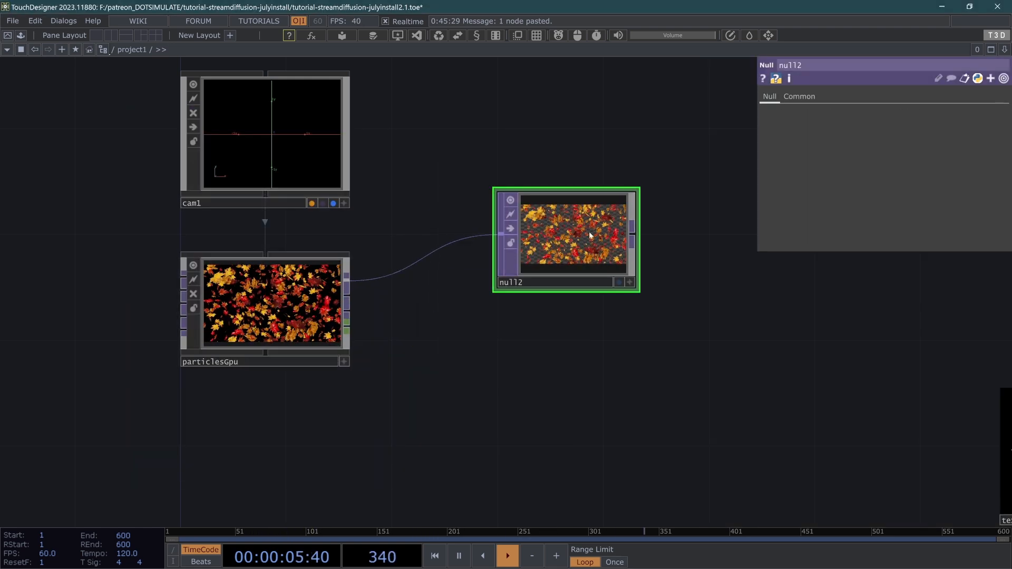
pyautogui.moveTo(591, 236); pyautogui.dragTo(591, 209)
pyautogui.hotkey('ctrl', 'c')
pyautogui.hotkey('ctrl', 'v')
pyautogui.moveTo(501, 340); pyautogui.dragTo(348, 312)
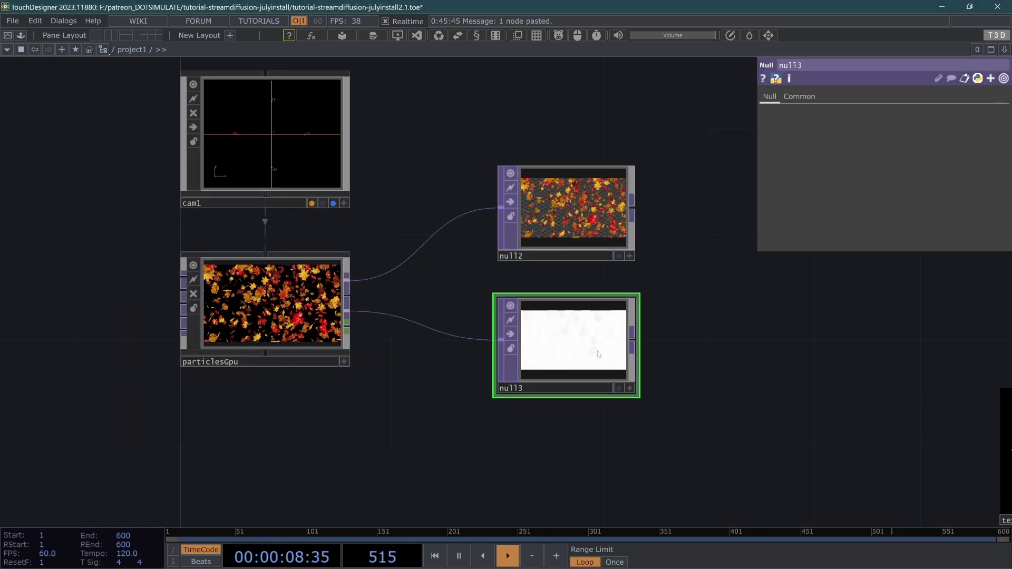
# Connect null2 to null_input and null3 to null_cn_input so the particle render and its depth map feed StreamDiffusionTD
pyautogui.scroll(8, 599, 354)
pyautogui.scroll(-5, 454, 296)
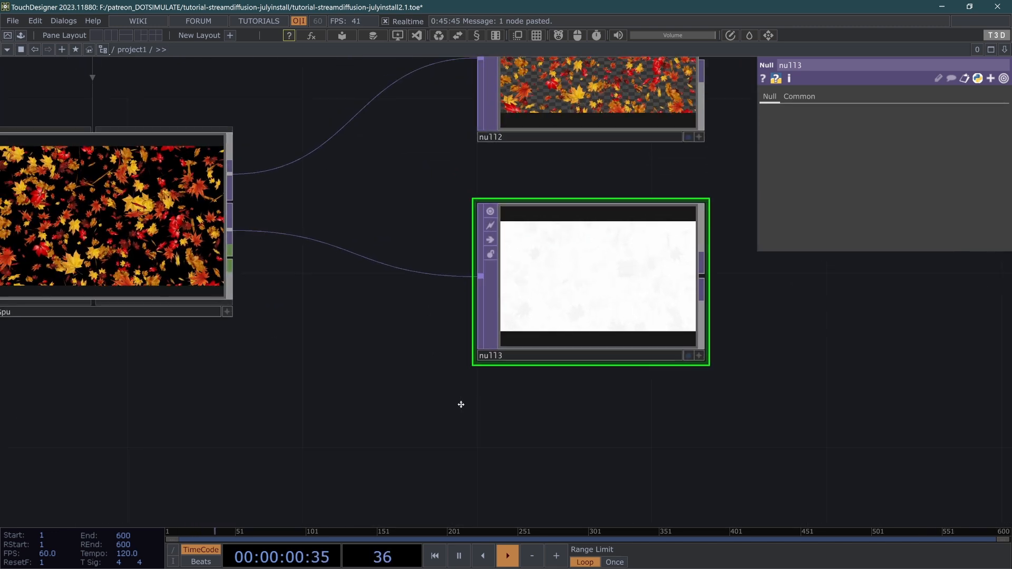
pyautogui.scroll(-3, 545, 319)
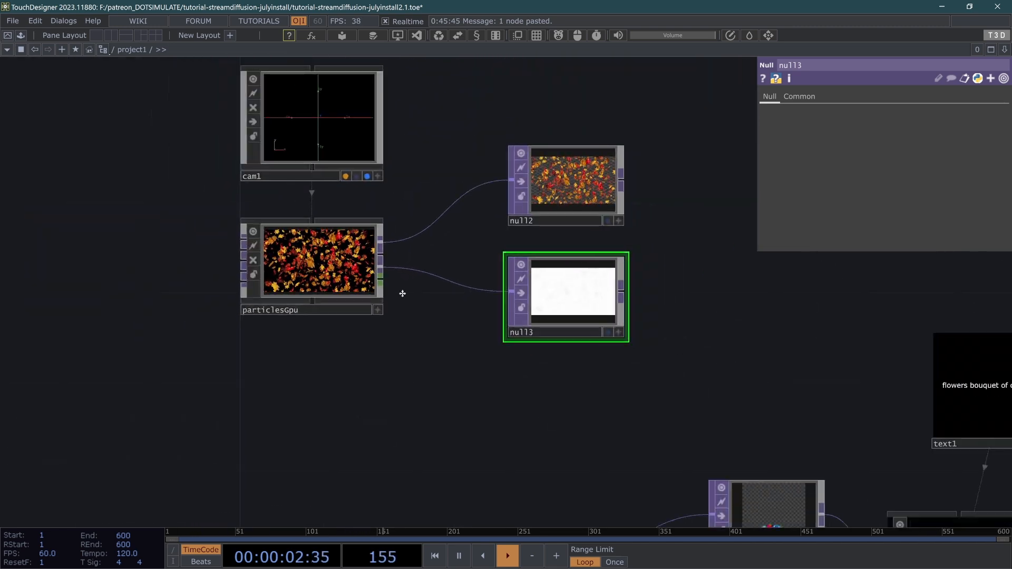
pyautogui.moveTo(775, 448); pyautogui.dragTo(372, 364)
pyautogui.scroll(-3, 371, 364)
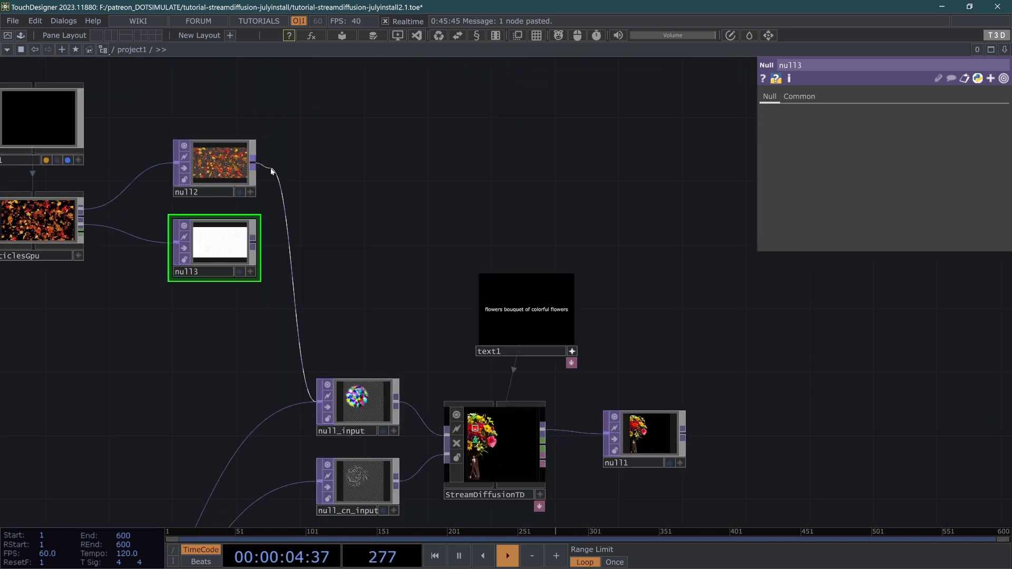
pyautogui.moveTo(302, 500); pyautogui.dragTo(304, 497)
# Compare StreamDiffusionTD's output with ControlNet Active switched off and back on
pyautogui.scroll(7, 497, 466)
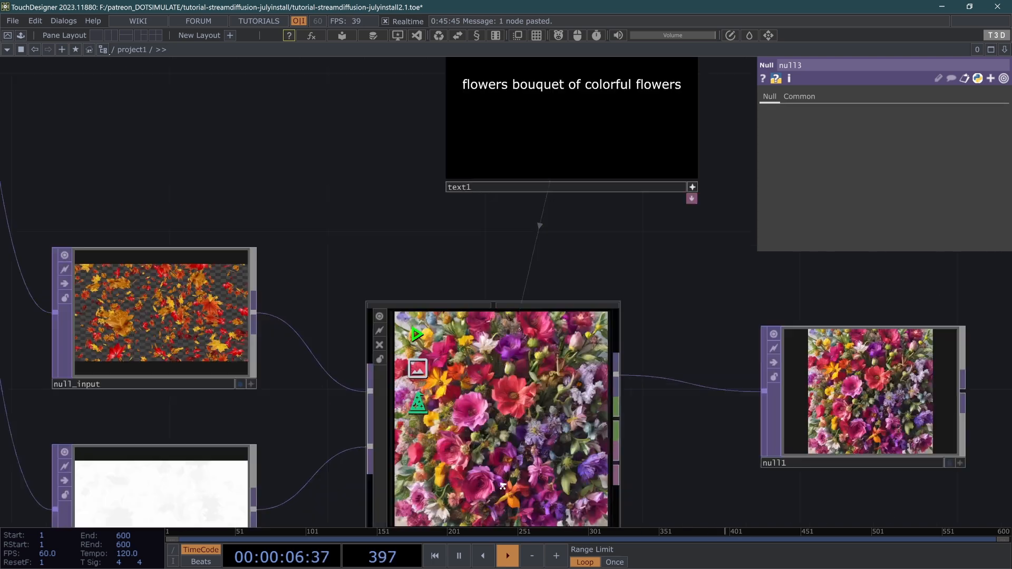
pyautogui.scroll(-5, 661, 321)
pyautogui.click(611, 415)
pyautogui.scroll(5, 622, 390)
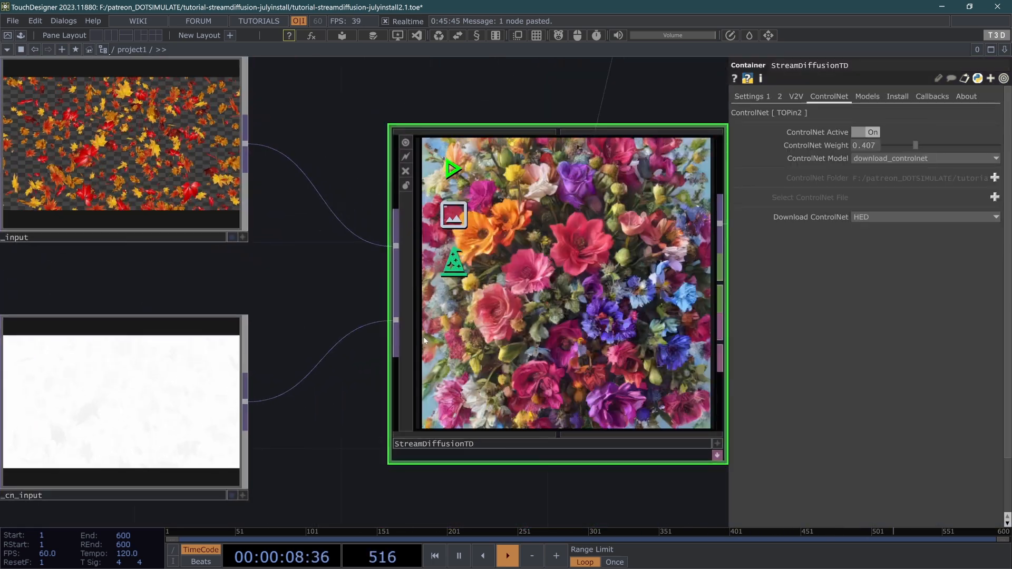
pyautogui.scroll(-4, 437, 321)
pyautogui.moveTo(390, 283); pyautogui.dragTo(471, 330)
pyautogui.scroll(5, 417, 366)
pyautogui.moveTo(718, 149); pyautogui.dragTo(426, 172)
pyautogui.click(881, 131)
pyautogui.click(876, 132)
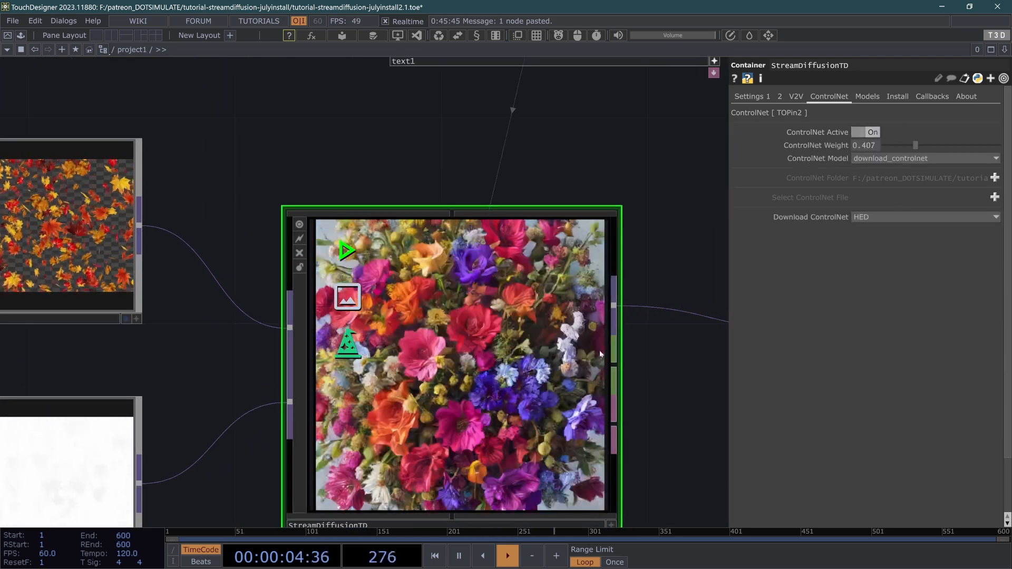
pyautogui.scroll(-3, 607, 306)
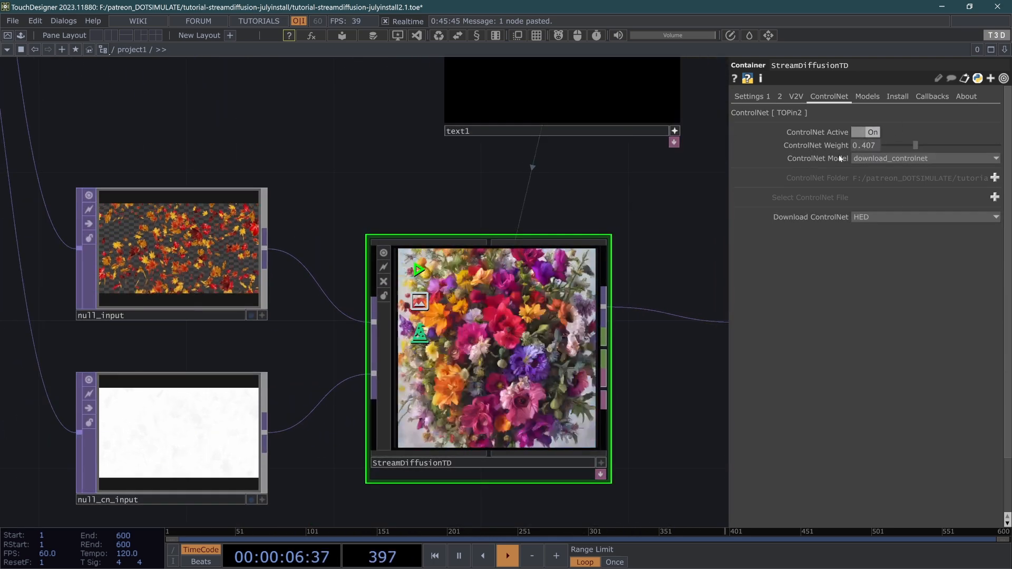
pyautogui.click(877, 133)
pyautogui.click(875, 132)
# Compare the depth image in null3 with the Depth example on the thibaud/controlnet-sd21 Hugging Face page in the browser
pyautogui.scroll(-5, 369, 290)
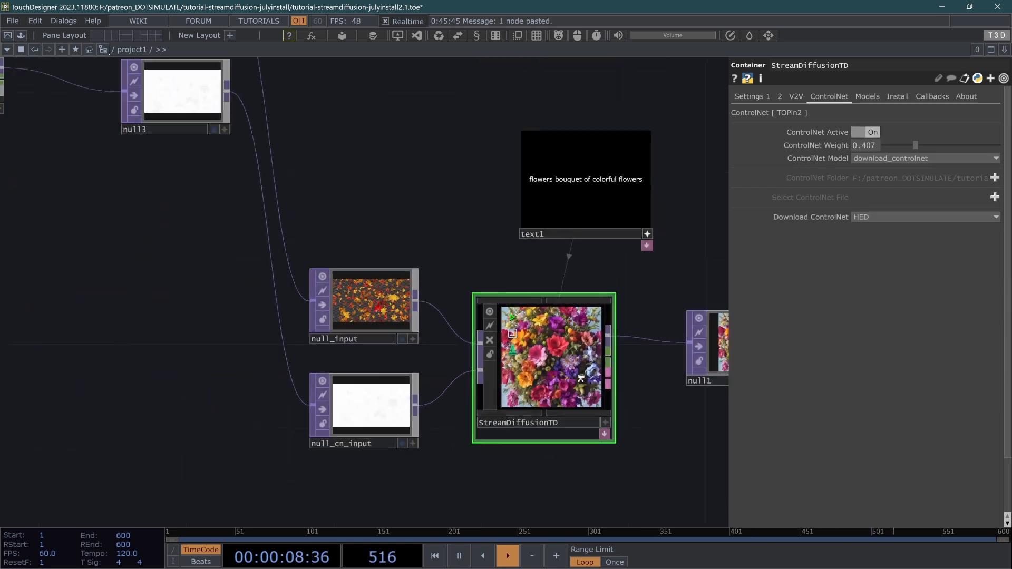
pyautogui.moveTo(387, 178); pyautogui.dragTo(467, 226)
pyautogui.scroll(5, 467, 226)
pyautogui.moveTo(343, 294); pyautogui.dragTo(529, 334)
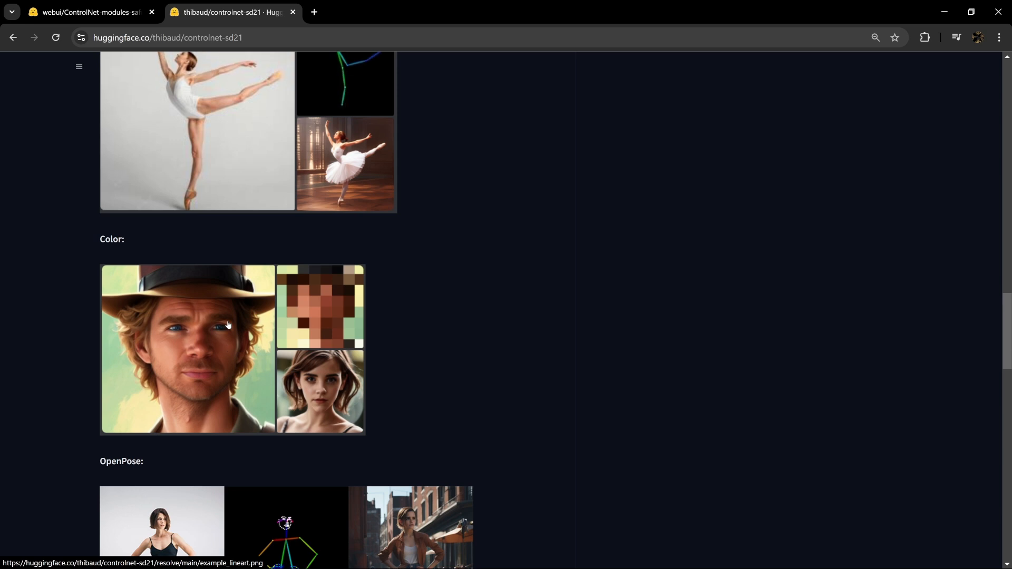
pyautogui.scroll(15, 243, 329)
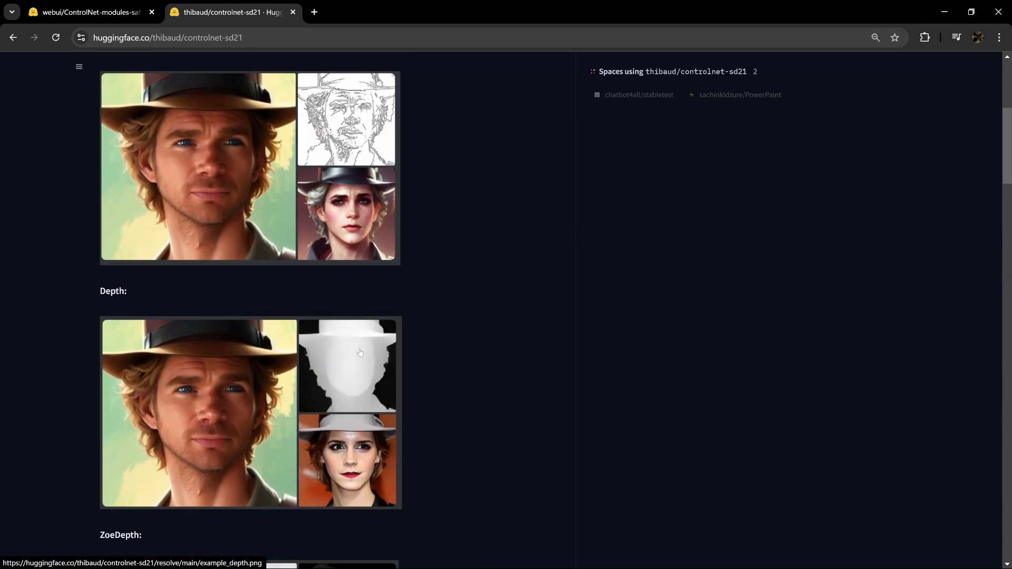
pyautogui.scroll(-9, 360, 352)
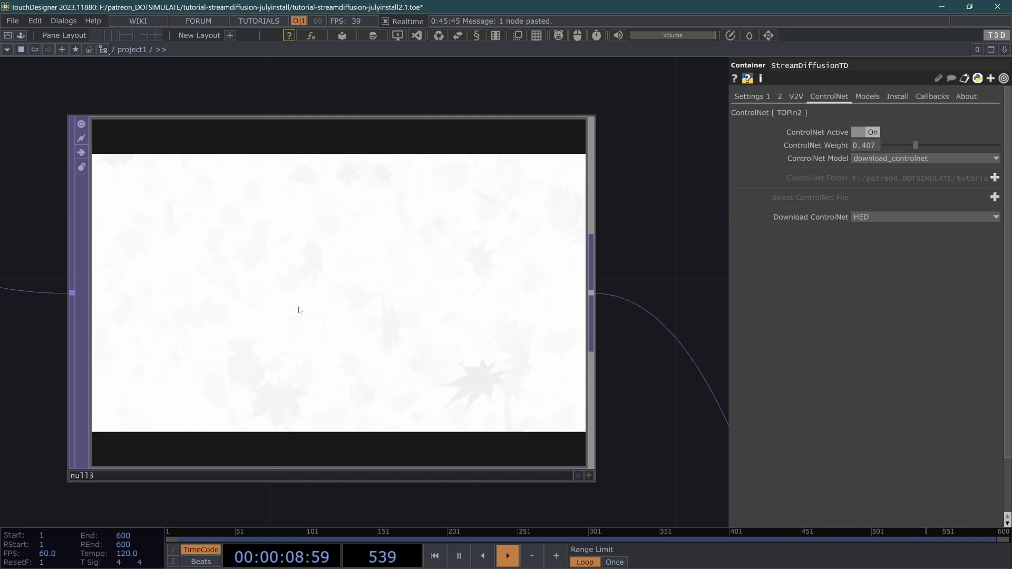
# Make room before null3 and insert a Threshold TOP on the wire between particlesGpu's depth output and null3
pyautogui.scroll(-5, 121, 266)
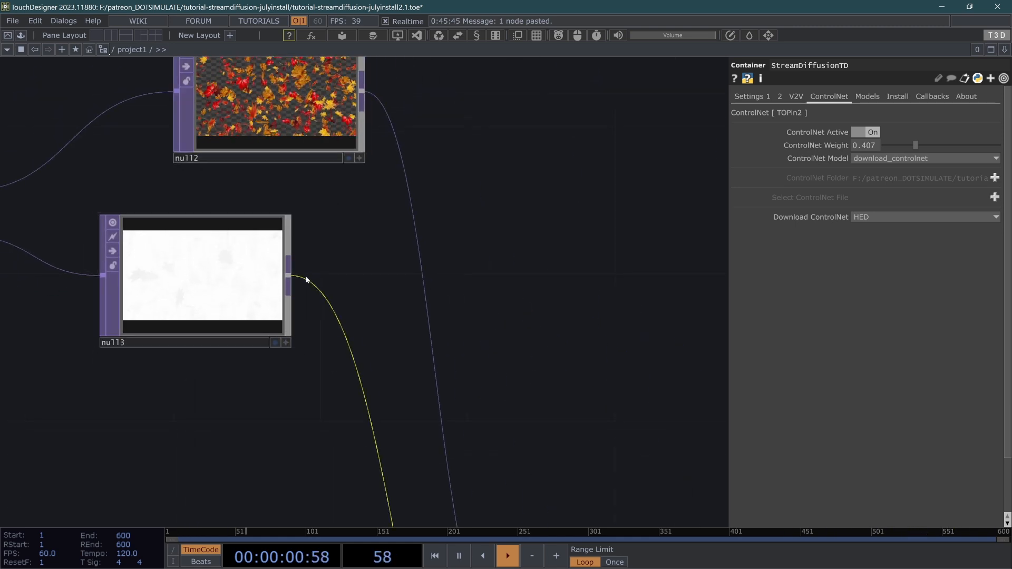
pyautogui.moveTo(212, 295); pyautogui.dragTo(434, 296)
pyautogui.moveTo(250, 330); pyautogui.dragTo(616, 361)
pyautogui.rightClick(465, 277)
pyautogui.click(479, 262)
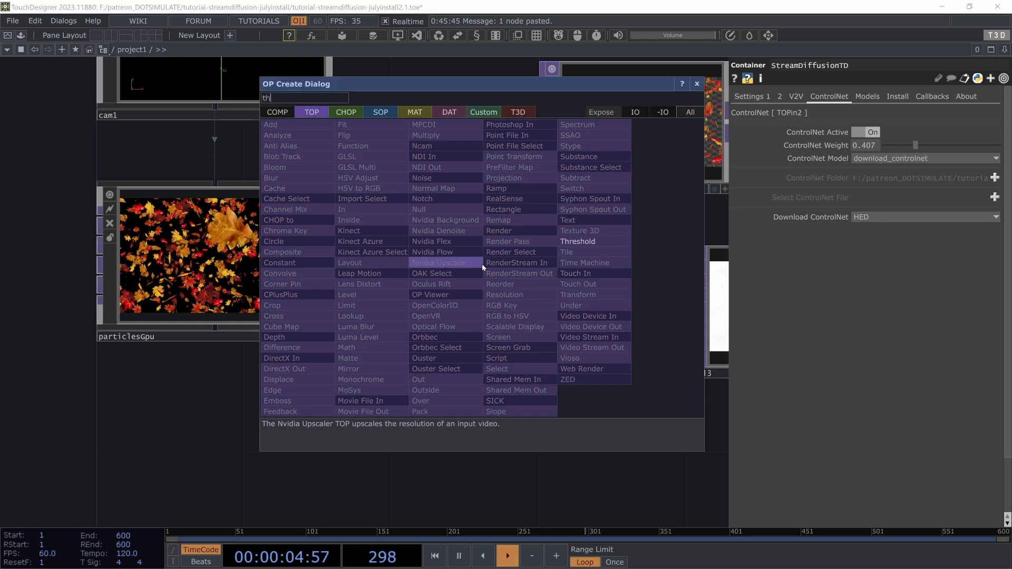
pyautogui.click(680, 237)
pyautogui.click(538, 318)
# Set thresh1's Comparator to Greater, its Threshold to 0.974 and its Soften to 0.026
pyautogui.click(894, 117)
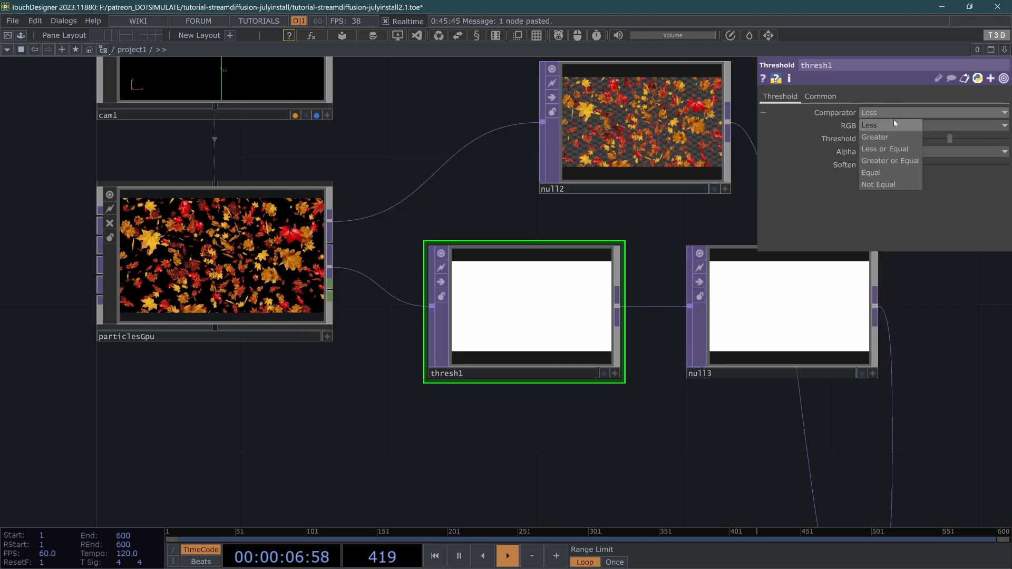
pyautogui.click(892, 134)
pyautogui.moveTo(729, 199); pyautogui.dragTo(621, 193)
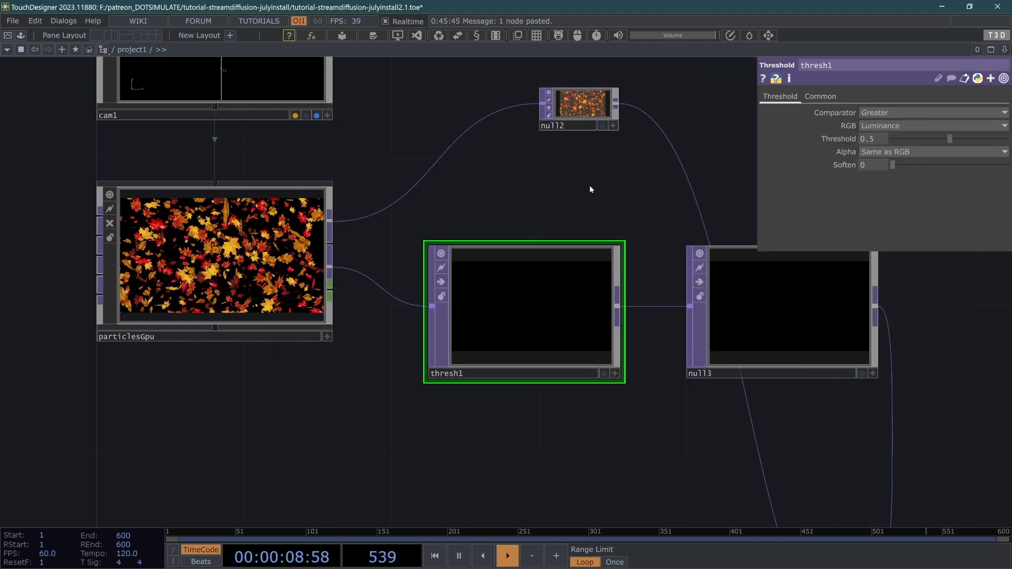
pyautogui.hotkey('ctrl', 'z')
pyautogui.moveTo(950, 138); pyautogui.dragTo(1005, 141)
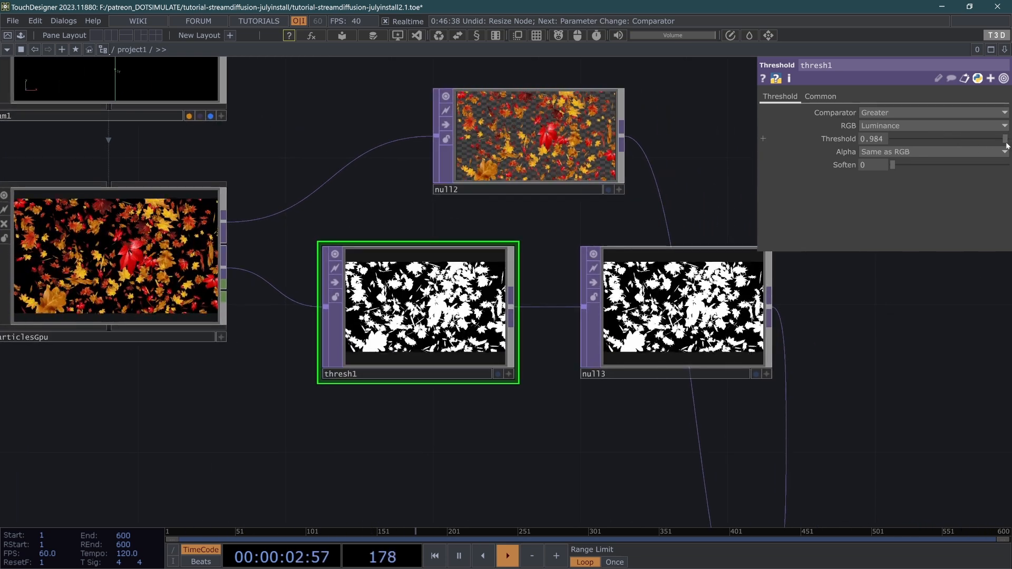
pyautogui.scroll(5, 332, 421)
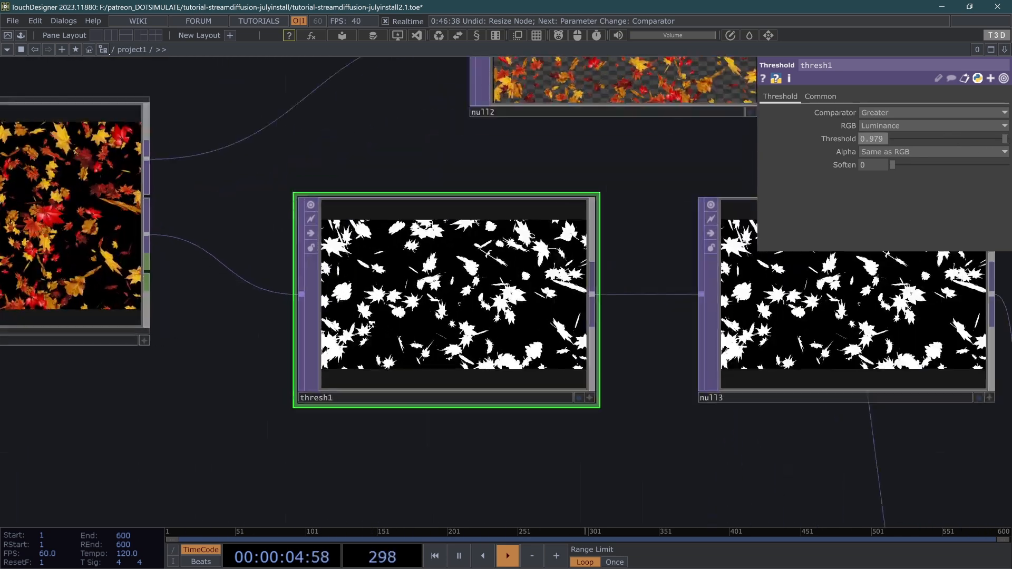
pyautogui.scroll(-6, 265, 281)
pyautogui.scroll(5, 448, 309)
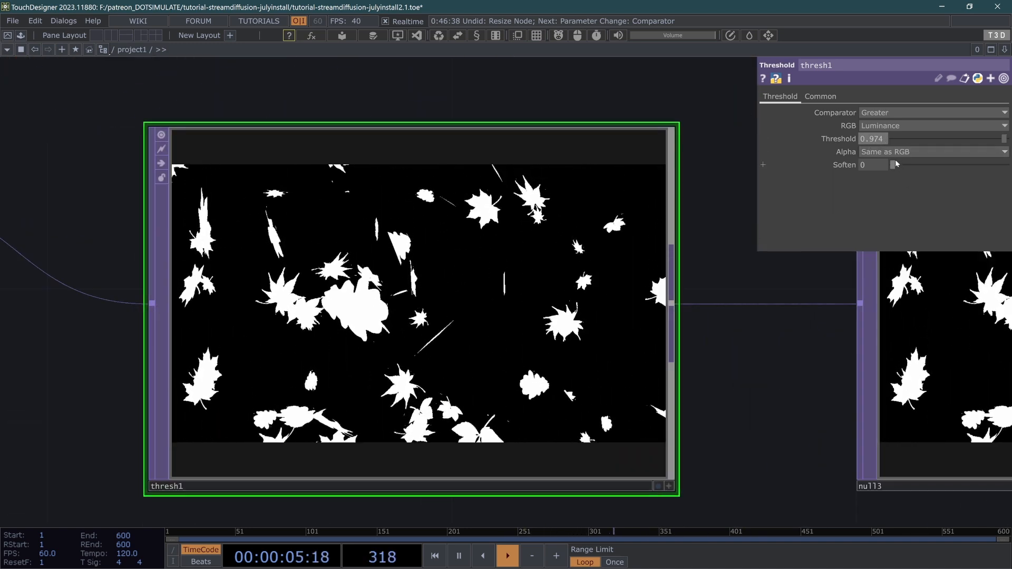
pyautogui.moveTo(895, 159); pyautogui.dragTo(896, 164)
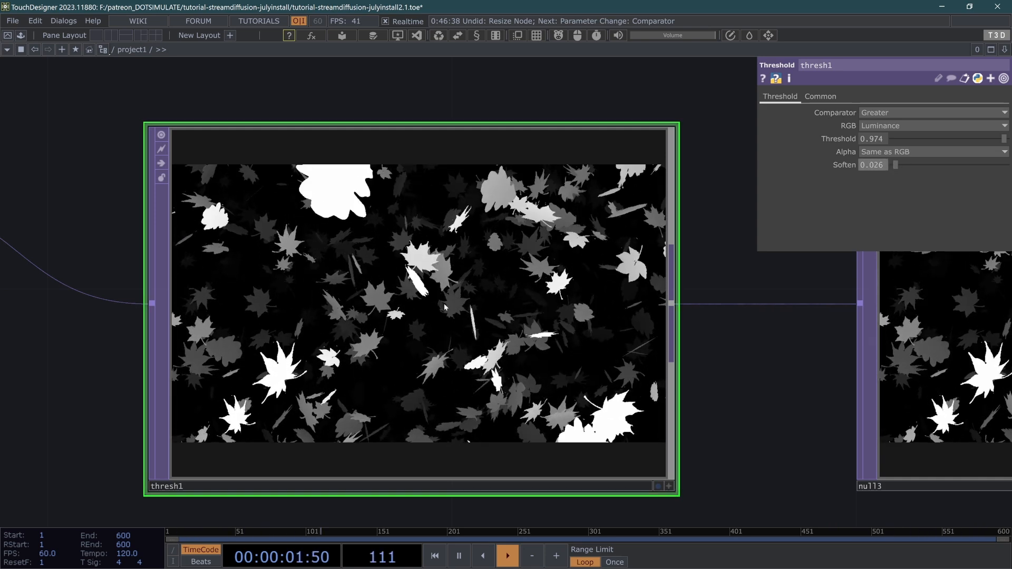
# Raise StreamDiffusionTD's ControlNet Weight to 1.5
pyautogui.scroll(-3, 111, 275)
pyautogui.scroll(-2, 261, 217)
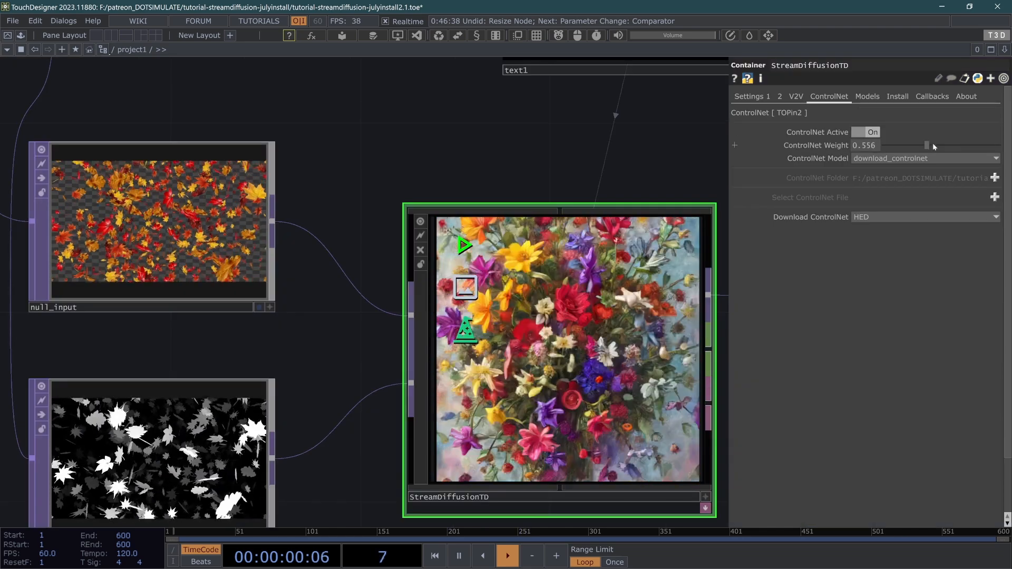
pyautogui.moveTo(934, 147); pyautogui.dragTo(998, 146)
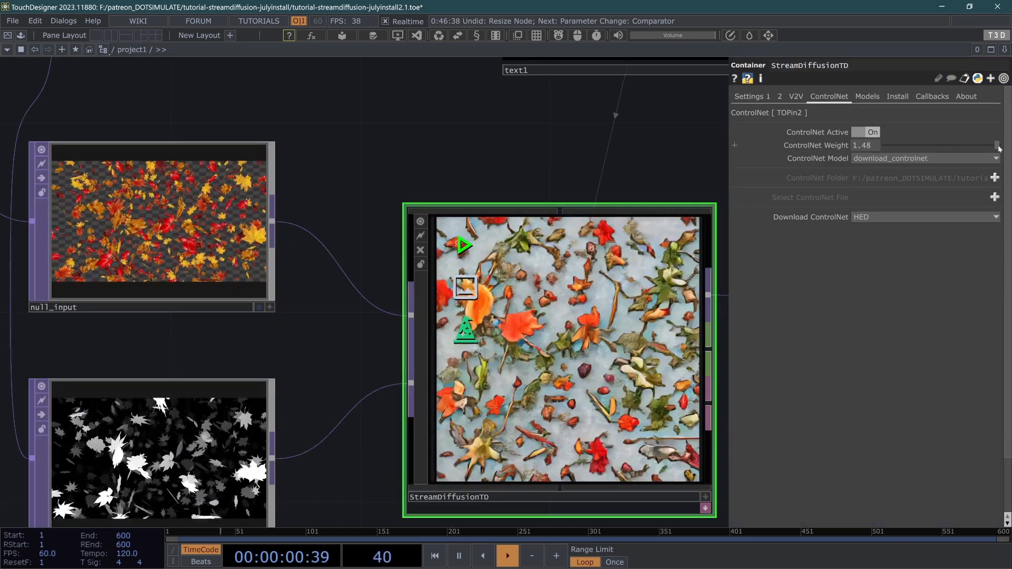
# Bypass thresh1 and examine how StreamDiffusionTD responds to the unprocessed depth map
pyautogui.scroll(-8, 543, 379)
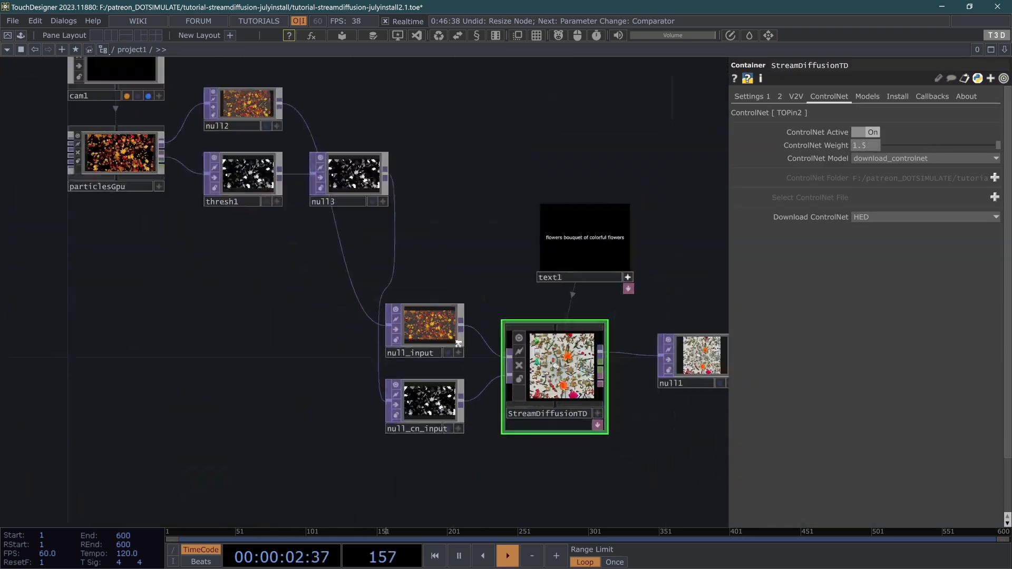
pyautogui.click(298, 215)
pyautogui.scroll(2, 522, 389)
pyautogui.scroll(4, 522, 389)
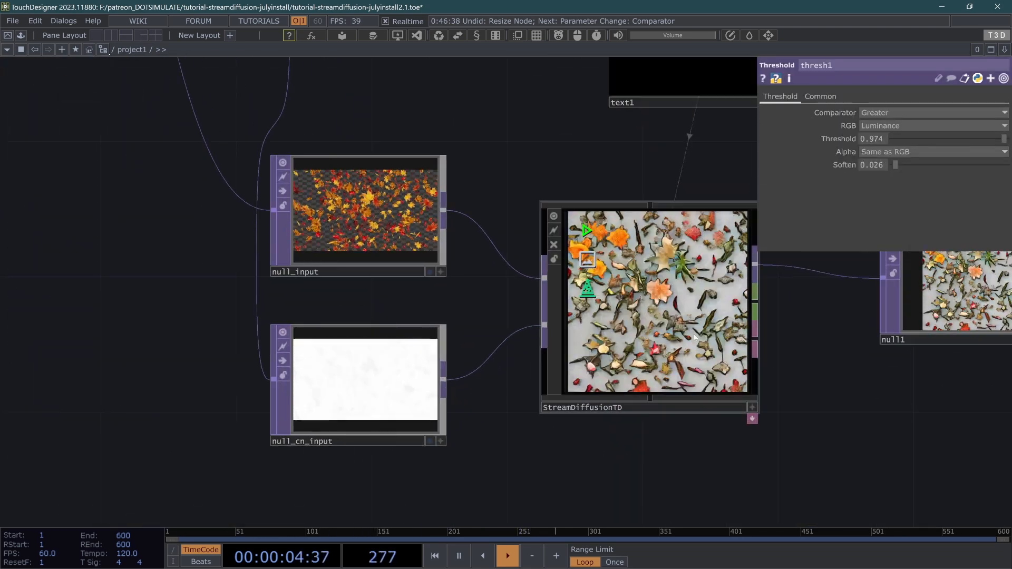
pyautogui.scroll(-5, 621, 395)
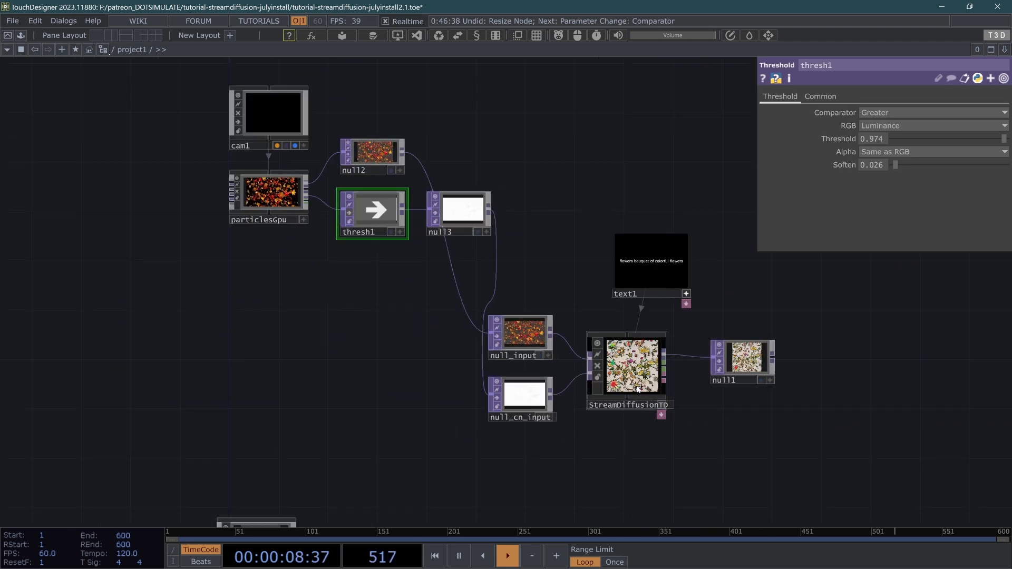
pyautogui.scroll(6, 638, 390)
pyautogui.scroll(2, 705, 359)
pyautogui.click(704, 358)
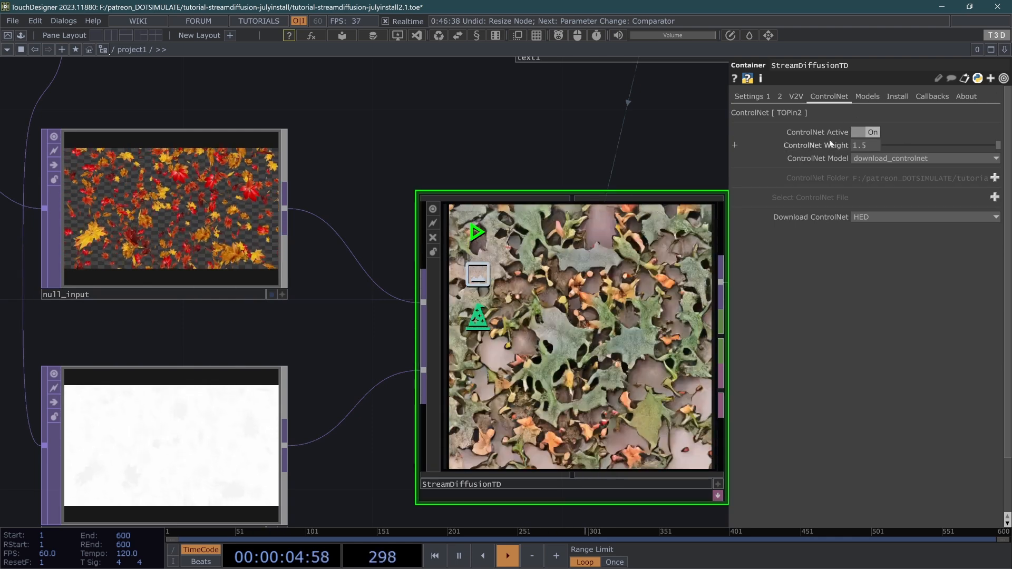
# Turn off the bypass on thresh1 and check StreamDiffusionTD's output with the contrasted depth map
pyautogui.scroll(-5, 612, 390)
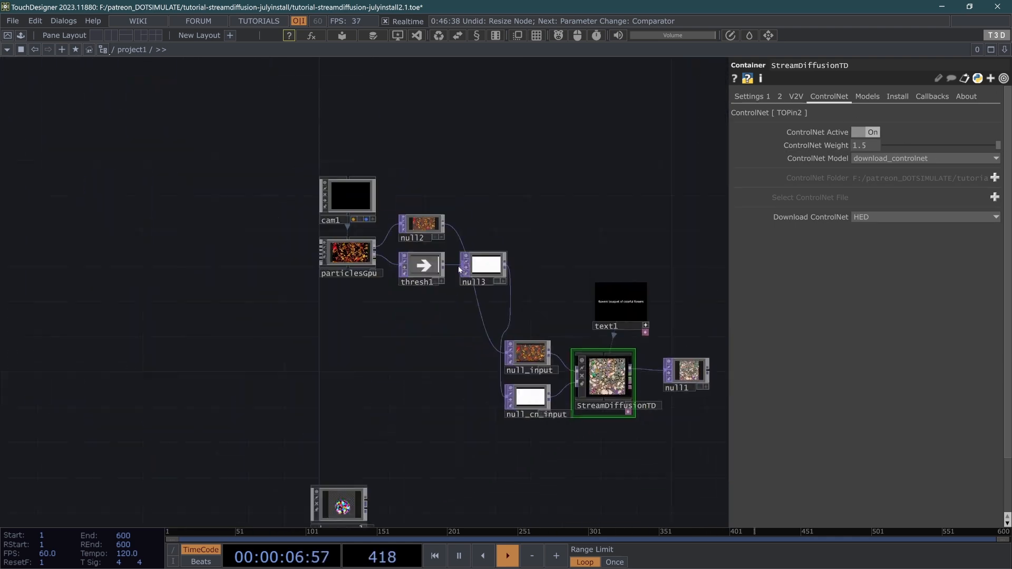
pyautogui.scroll(3, 459, 270)
pyautogui.click(400, 282)
pyautogui.moveTo(292, 374); pyautogui.dragTo(133, 227)
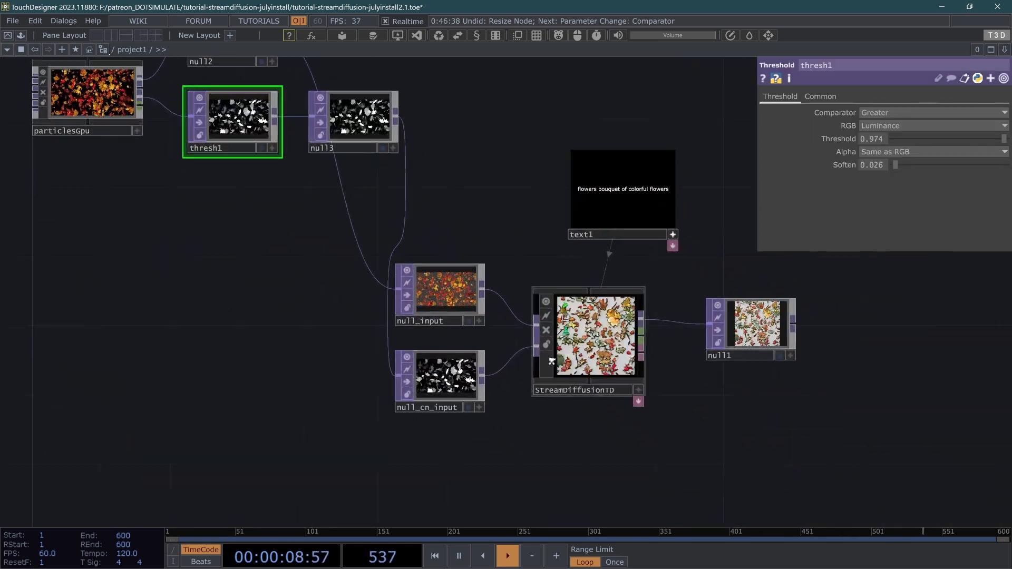
pyautogui.scroll(5, 550, 360)
pyautogui.scroll(-2, 591, 363)
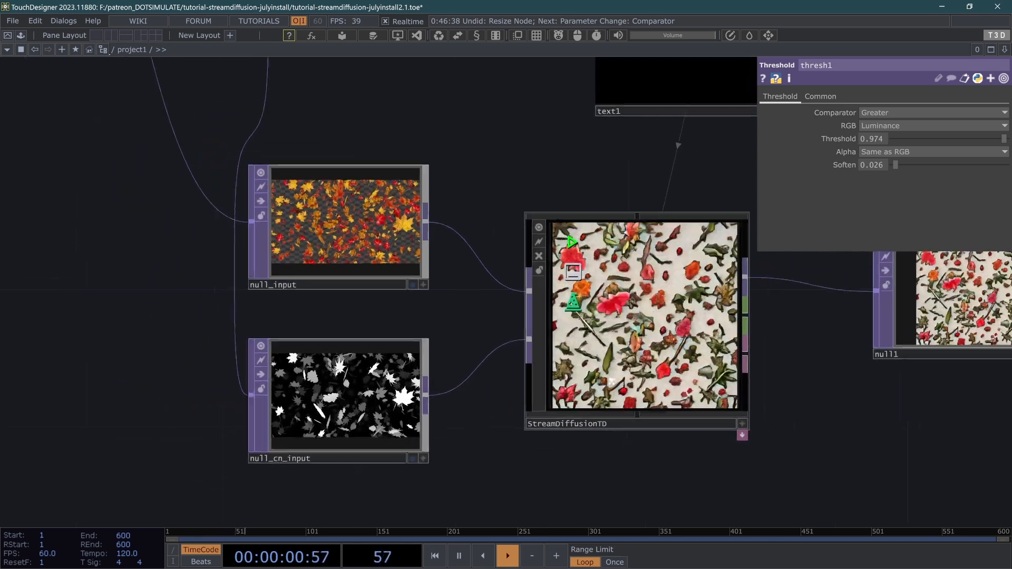
# Lower StreamDiffusionTD's ControlNet Weight to 0.799 and set its two Denoise Schedule steps to 18 and 24
pyautogui.click(590, 364)
pyautogui.moveTo(966, 146)
pyautogui.mouseDown()
pyautogui.moveTo(932, 144)
pyautogui.moveTo(946, 143)
pyautogui.mouseUp()
pyautogui.click(755, 96)
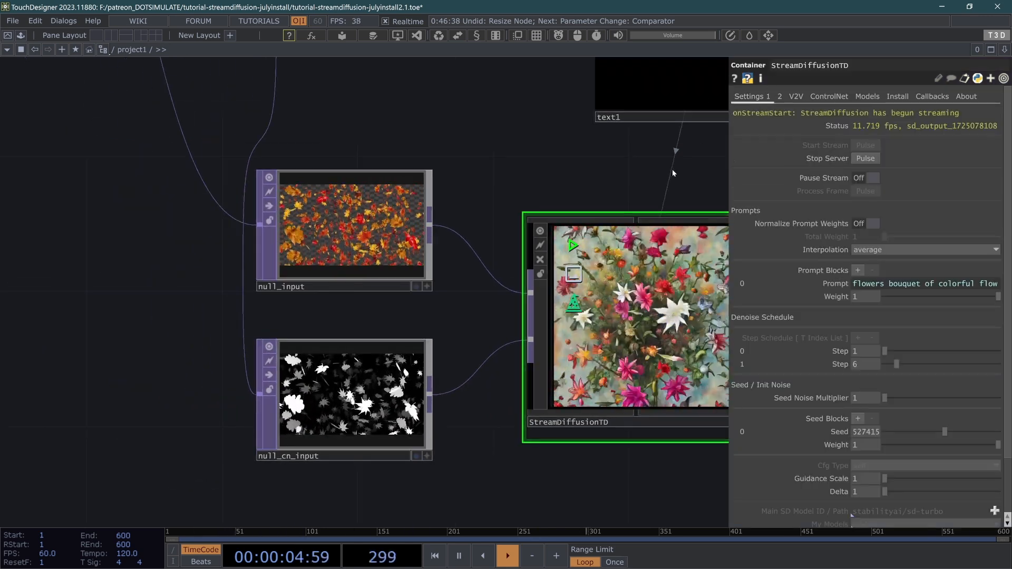
pyautogui.moveTo(666, 173); pyautogui.dragTo(579, 182)
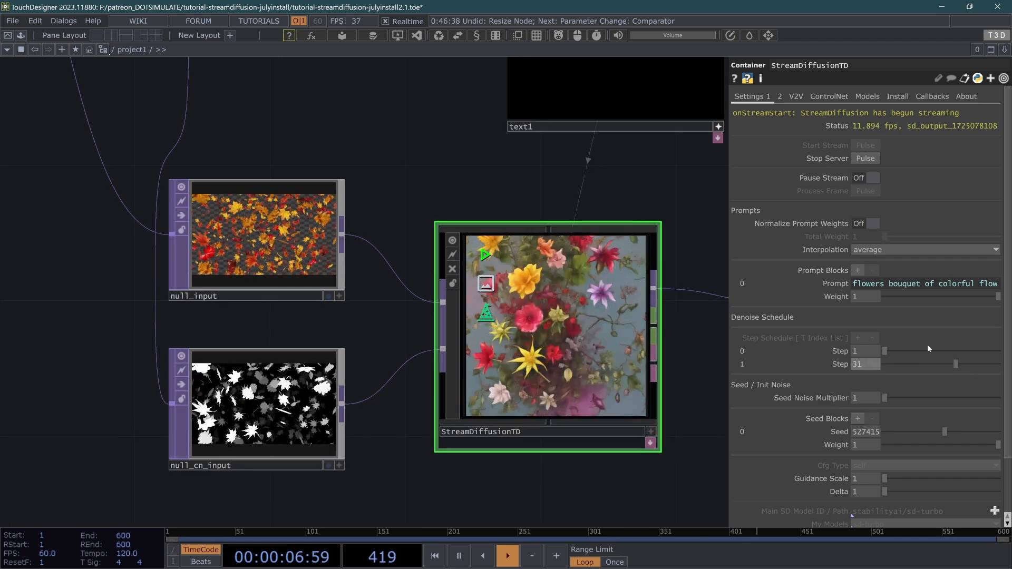
pyautogui.moveTo(926, 352); pyautogui.dragTo(924, 351)
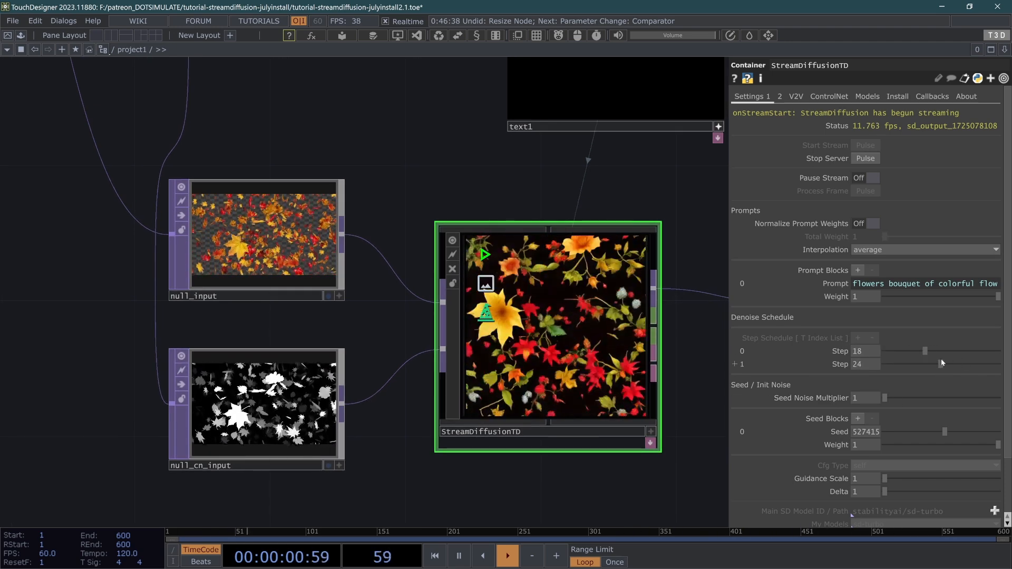
# Rearrange the network so null2 lines up with null_input, and thresh1 and null3 line up with null_cn_input
pyautogui.scroll(-2, 356, 302)
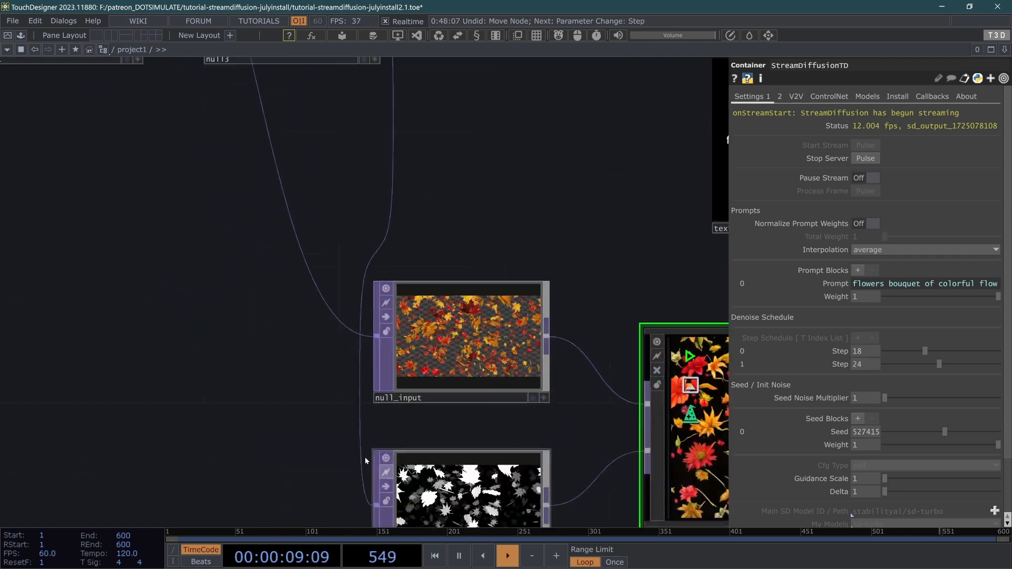
pyautogui.scroll(-5, 296, 377)
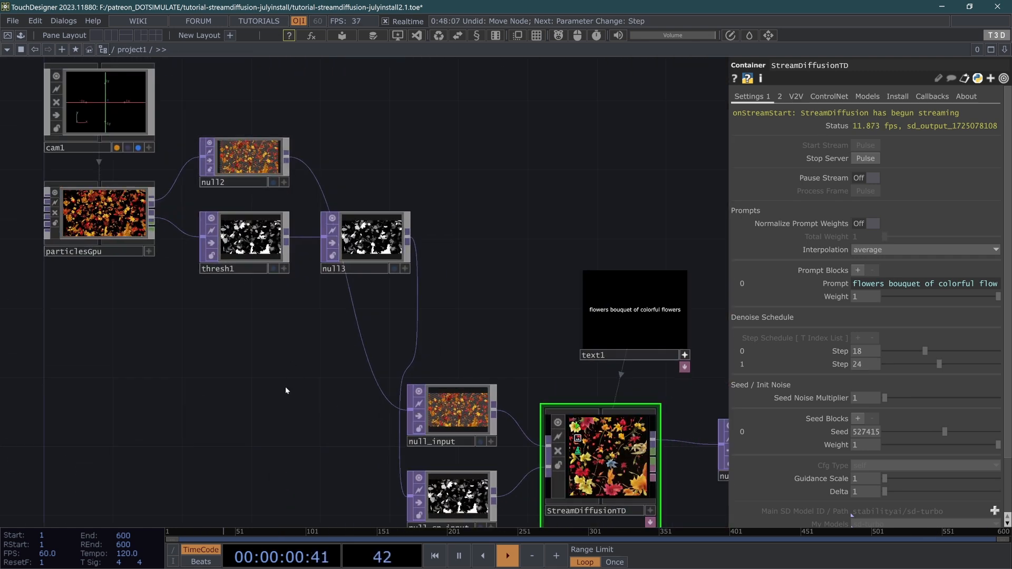
pyautogui.scroll(-5, 577, 318)
pyautogui.moveTo(313, 179); pyautogui.dragTo(310, 178)
pyautogui.moveTo(591, 261); pyautogui.dragTo(511, 358)
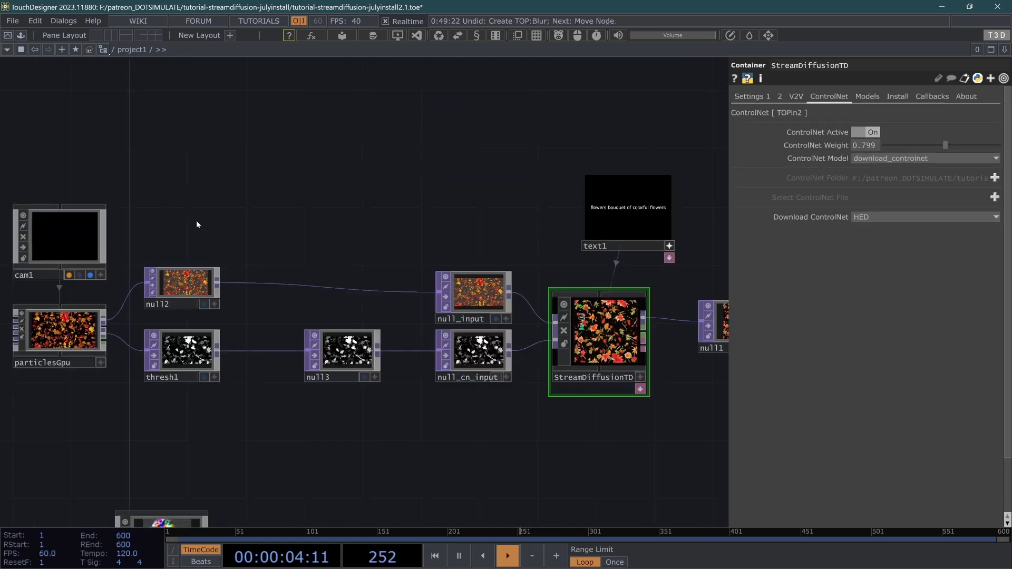
# Add a Movie File In TOP beside the particlesGpu component
pyautogui.click(286, 372)
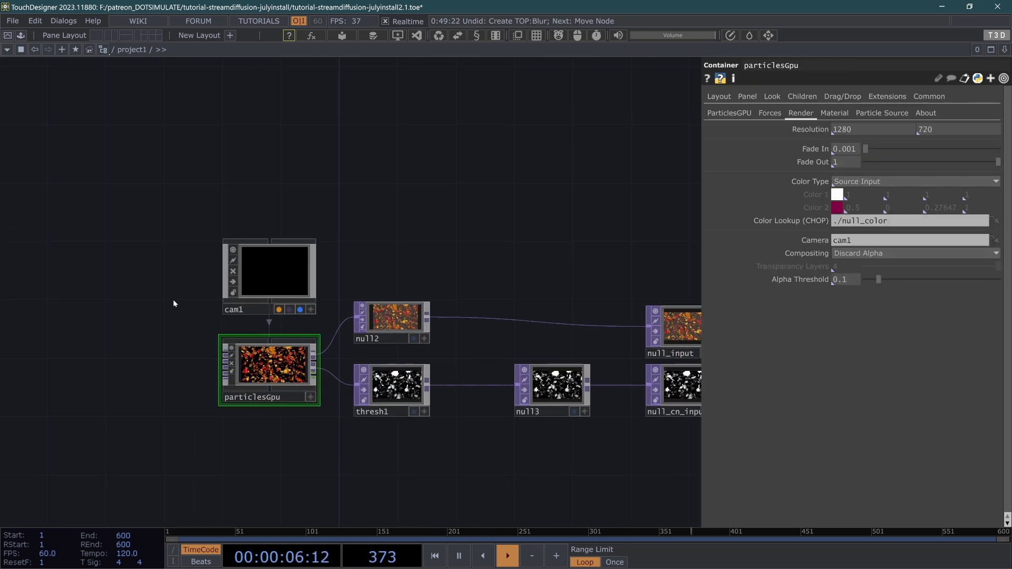
pyautogui.press('Tab')
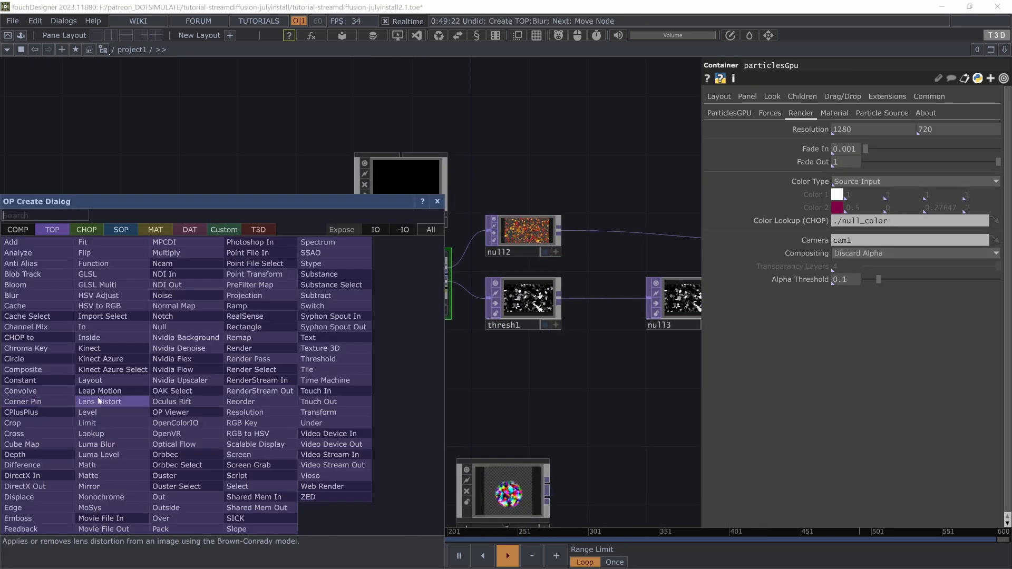
pyautogui.click(100, 518)
pyautogui.click(214, 329)
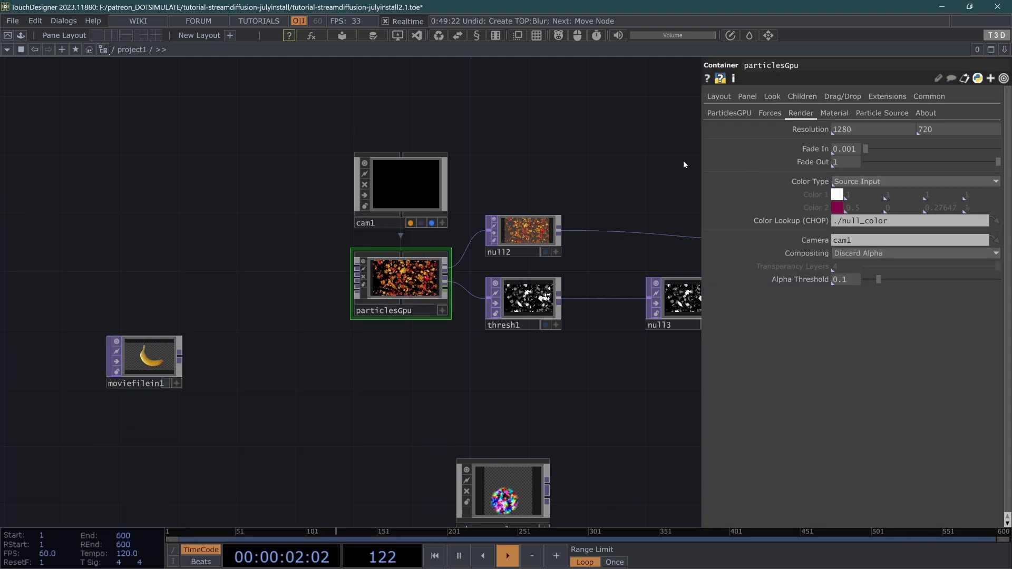
# Set the particlesGpu material's texture to Custom and use moviefilein1 as its particle texture map
pyautogui.click(835, 114)
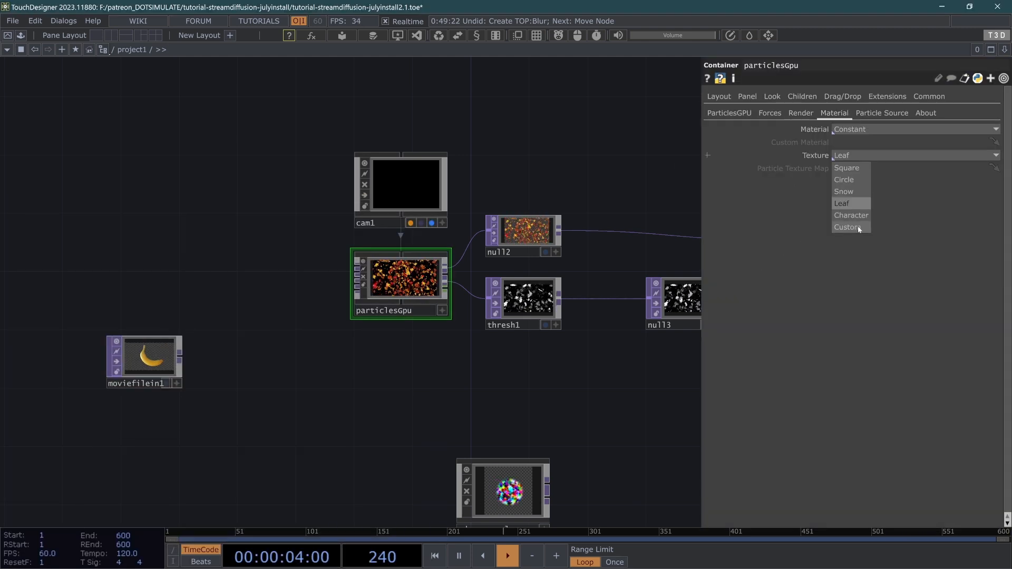
pyautogui.click(858, 228)
pyautogui.click(150, 362)
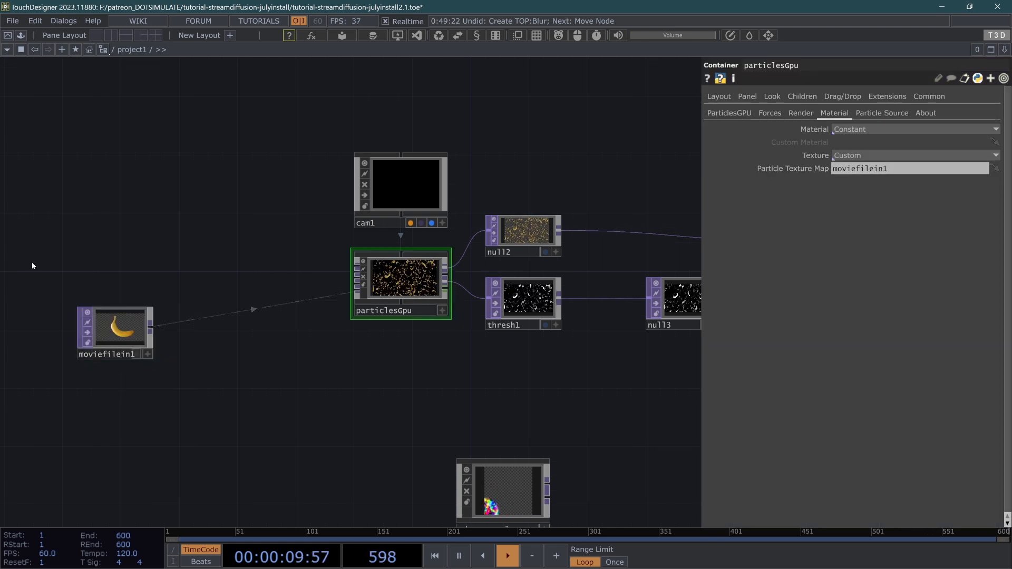
pyautogui.scroll(5, 346, 321)
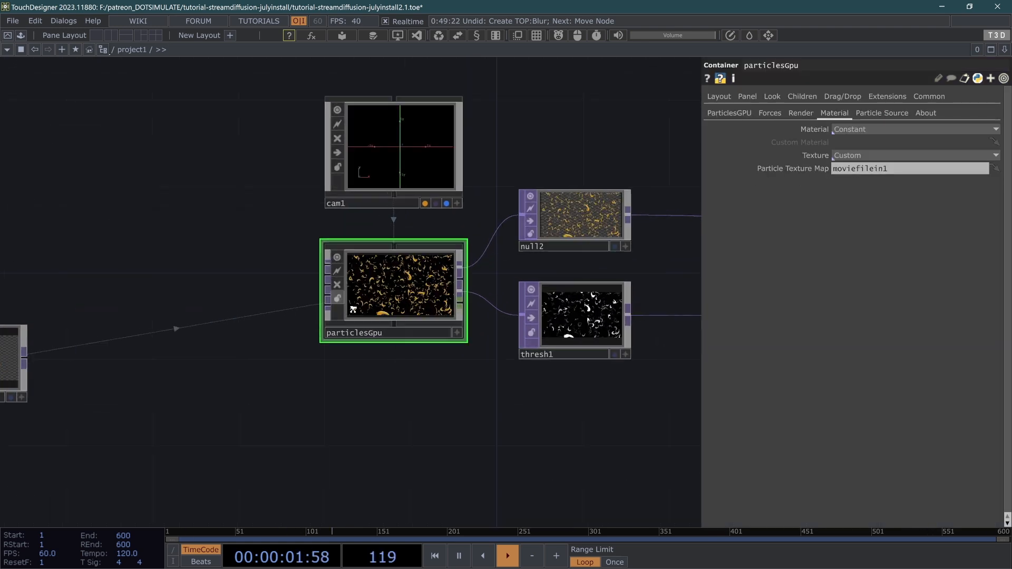
pyautogui.scroll(-2, 346, 321)
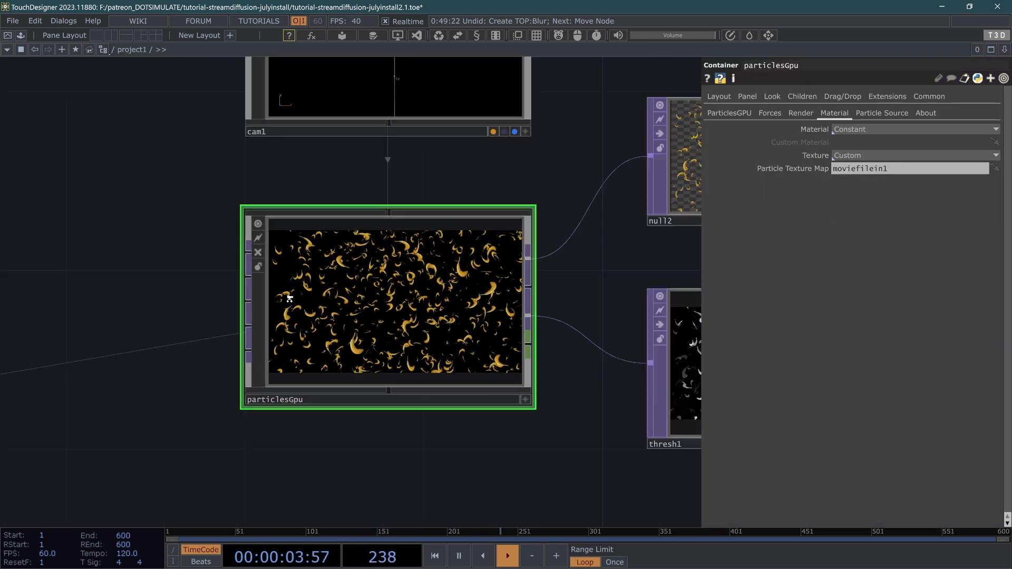
pyautogui.scroll(5, 246, 274)
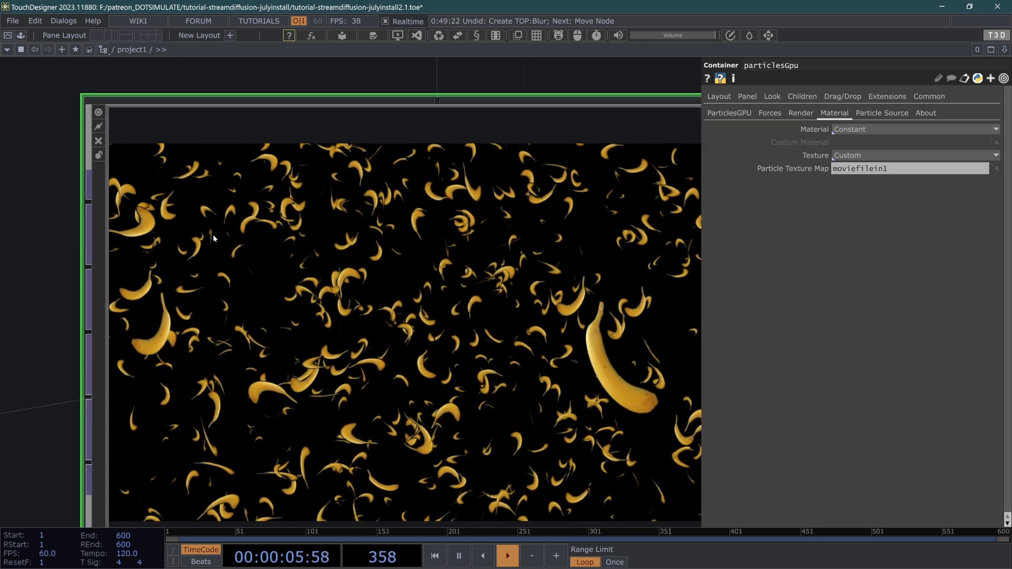
pyautogui.scroll(-6, 463, 229)
pyautogui.scroll(1, 462, 228)
# Add a Null named null_source after moviefilein1 and set it as particlesGpu's particle texture map
pyautogui.moveTo(89, 226); pyautogui.dragTo(133, 296)
pyautogui.click(158, 328)
pyautogui.moveTo(177, 330); pyautogui.dragTo(93, 282)
pyautogui.hotkey('alt', 'n')
pyautogui.click(344, 259)
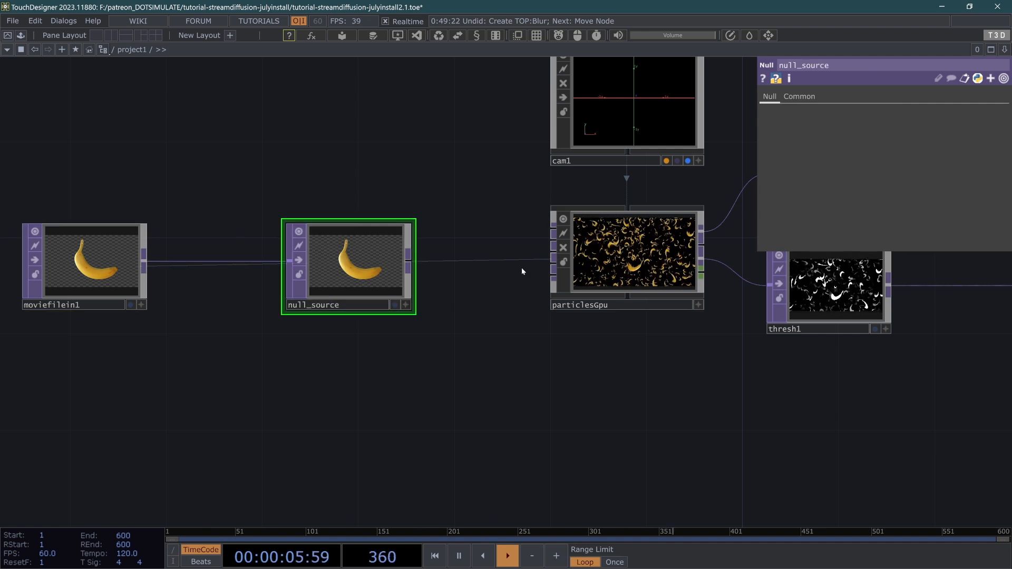
pyautogui.click(622, 304)
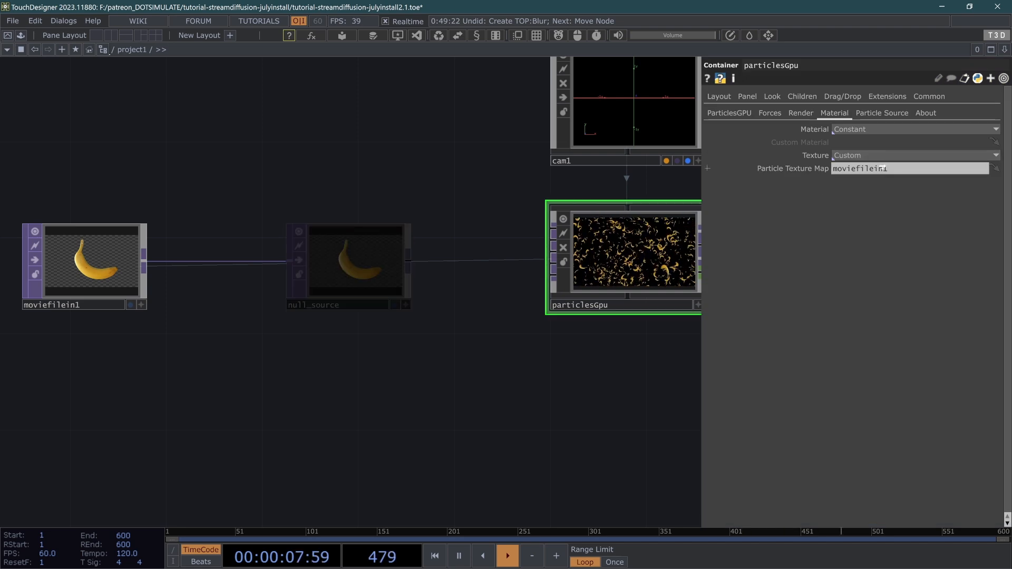
pyautogui.moveTo(883, 167); pyautogui.dragTo(884, 168)
# Insert a Fit TOP between moviefilein1 and null_source and set its fit mode to Fit Outside
pyautogui.click(216, 247)
pyautogui.write('fit')
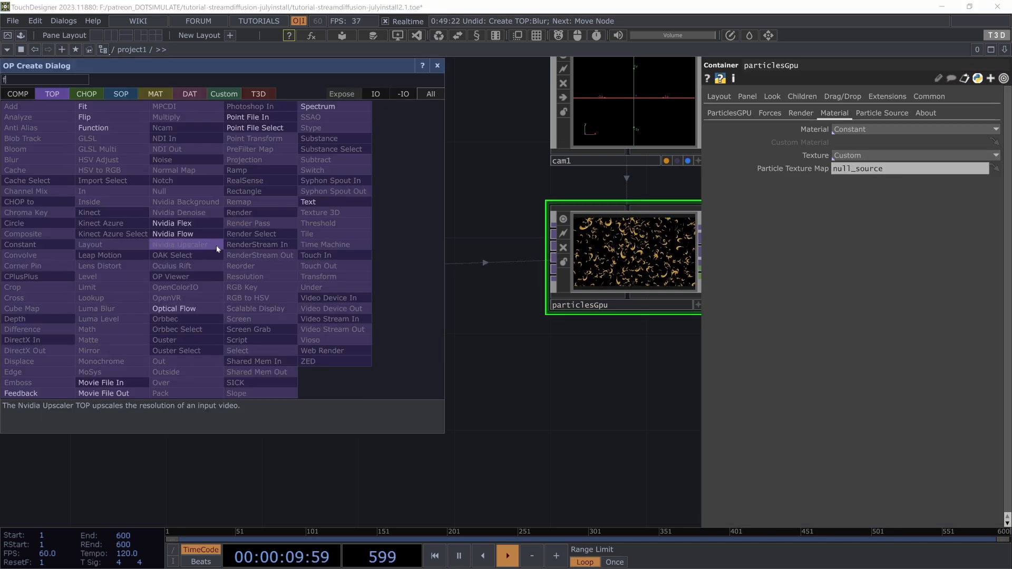
pyautogui.press('Return')
pyautogui.click(216, 247)
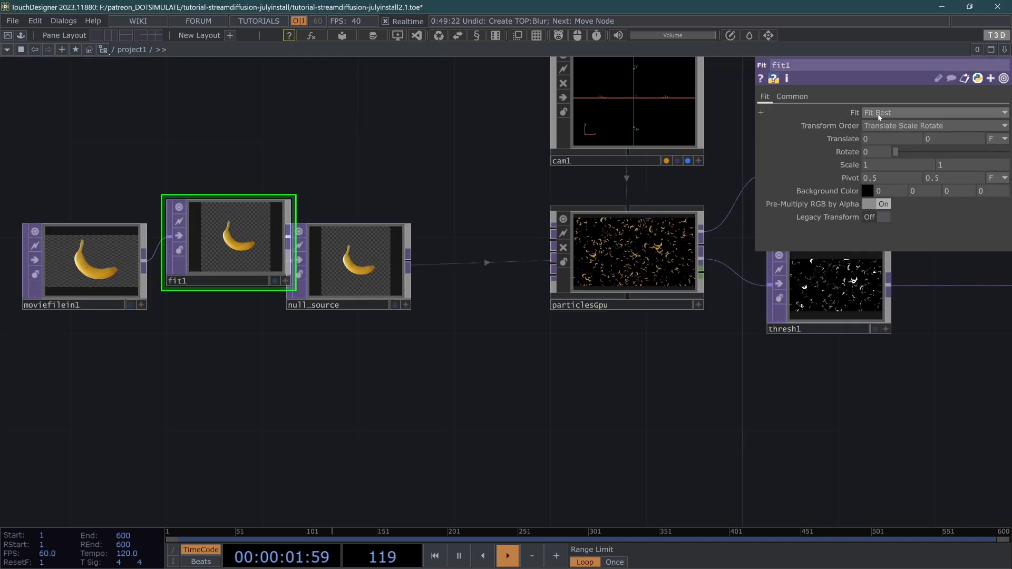
pyautogui.click(877, 114)
pyautogui.click(891, 172)
pyautogui.scroll(5, 659, 252)
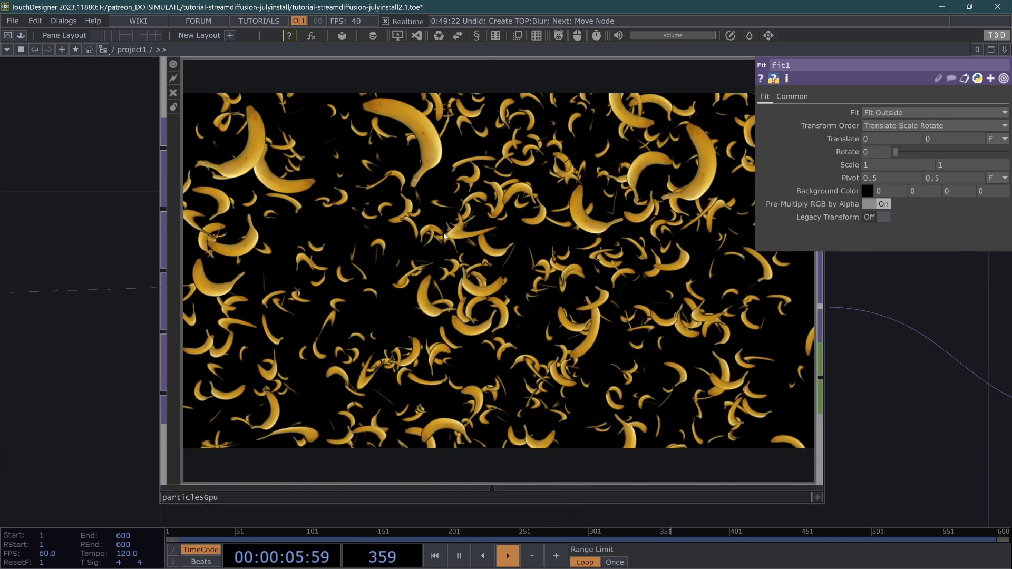
# Replace the StreamDiffusionTD prompt in text1 with "bananas endless bananas"
pyautogui.scroll(-6, 528, 293)
pyautogui.moveTo(615, 267); pyautogui.dragTo(414, 289)
pyautogui.moveTo(307, 311); pyautogui.dragTo(194, 312)
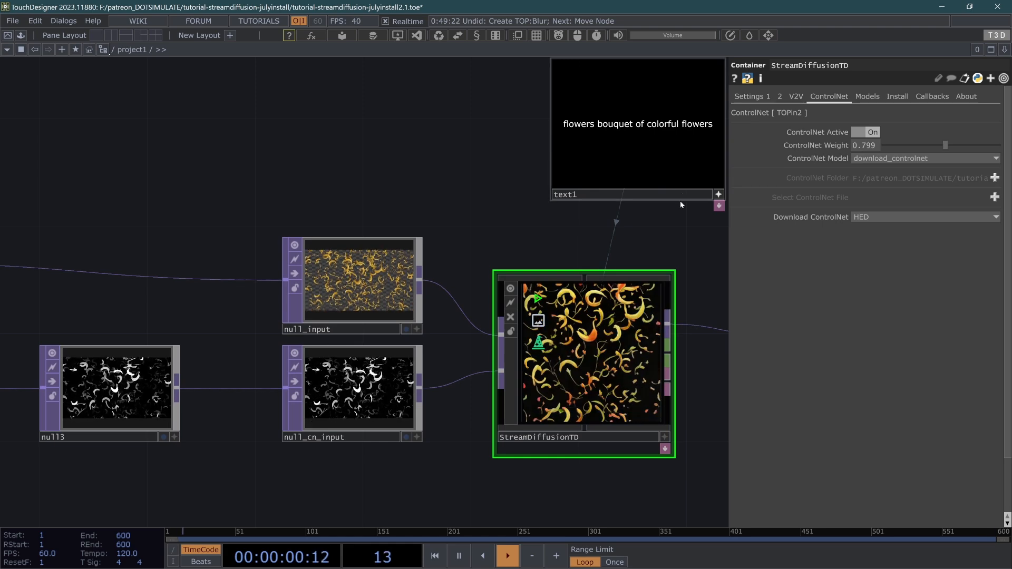
pyautogui.moveTo(676, 303); pyautogui.dragTo(606, 363)
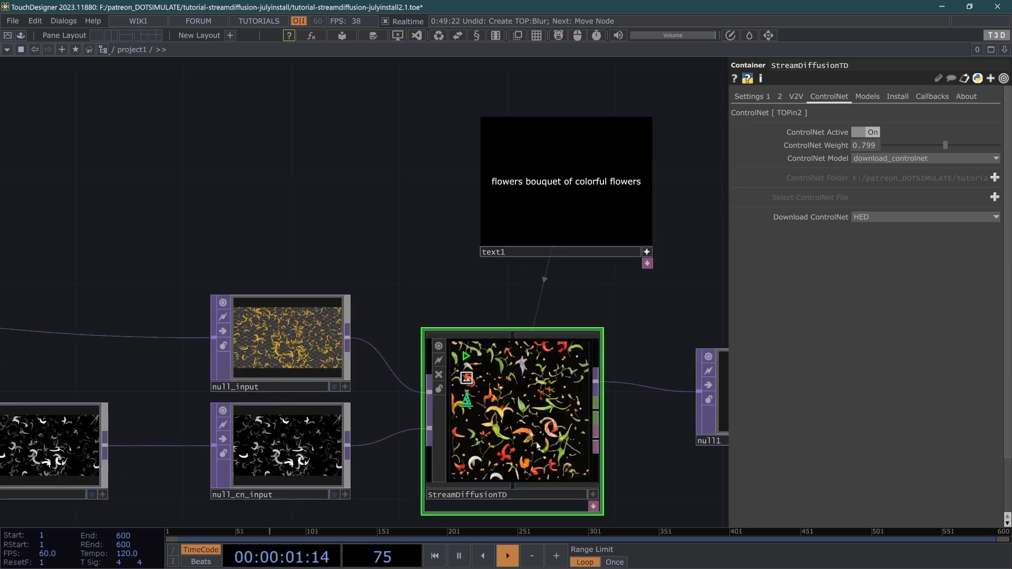
pyautogui.scroll(3, 606, 369)
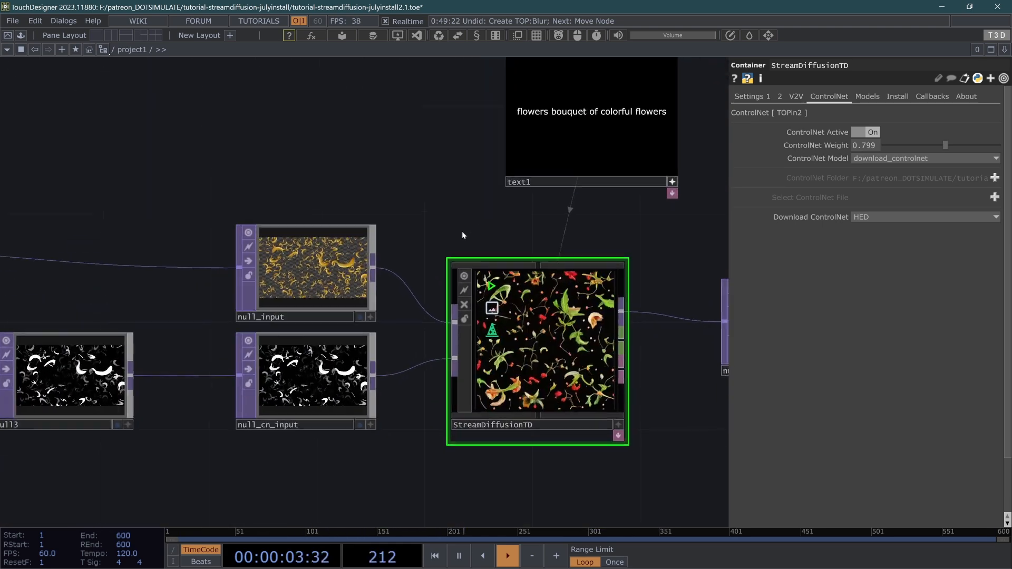
pyautogui.moveTo(462, 232); pyautogui.dragTo(447, 253)
pyautogui.doubleClick(635, 124)
pyautogui.write('banana')
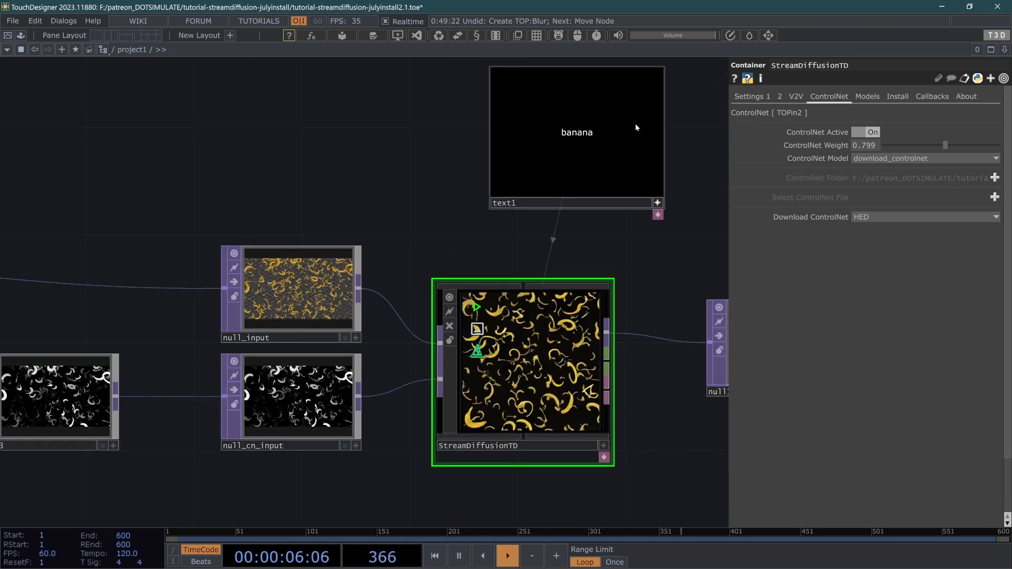
pyautogui.write('s endless bananas')
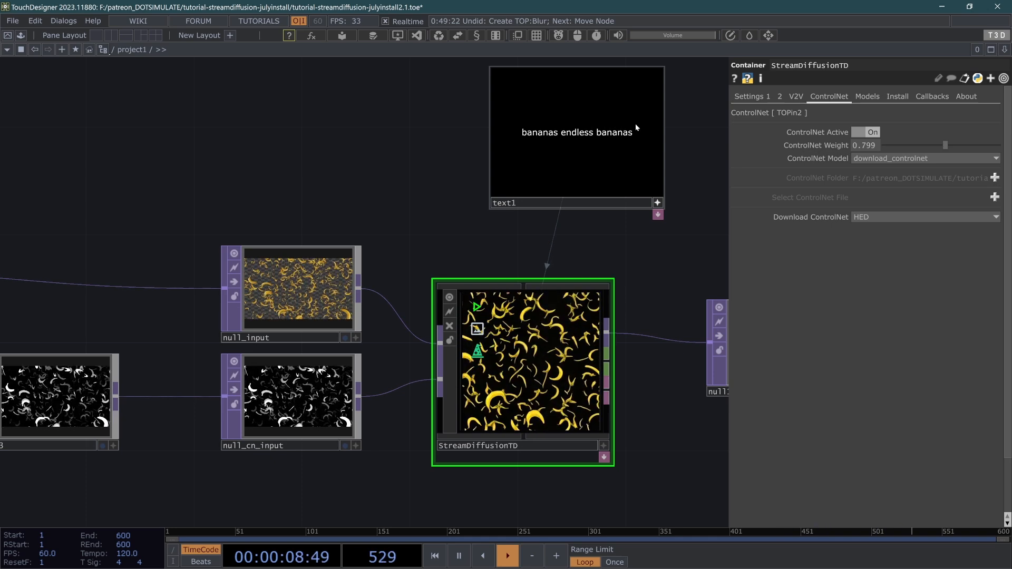
# Lower the ControlNet weight of StreamDiffusionTD to about 0.674
pyautogui.scroll(4, 532, 464)
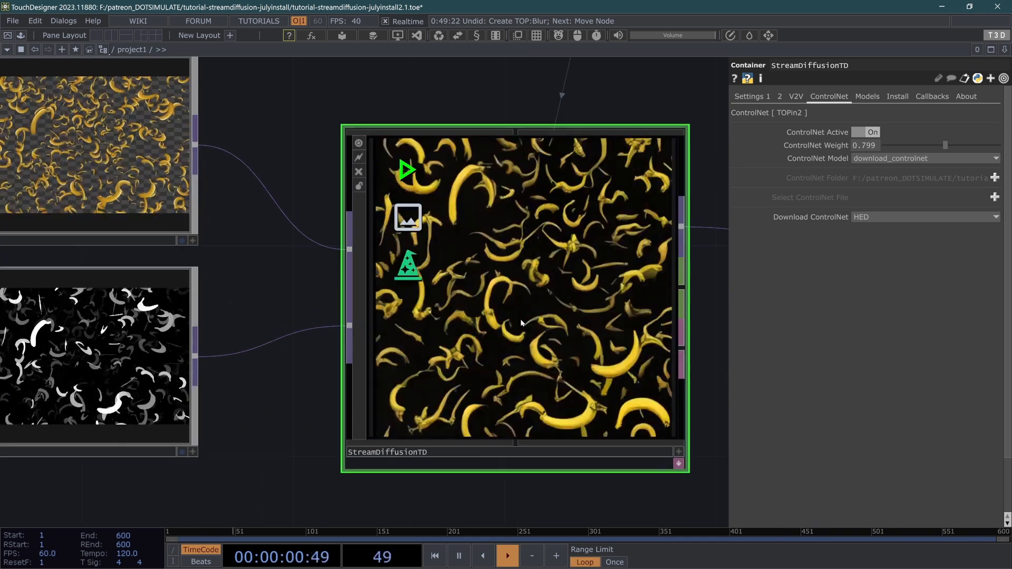
pyautogui.moveTo(948, 147); pyautogui.dragTo(921, 144)
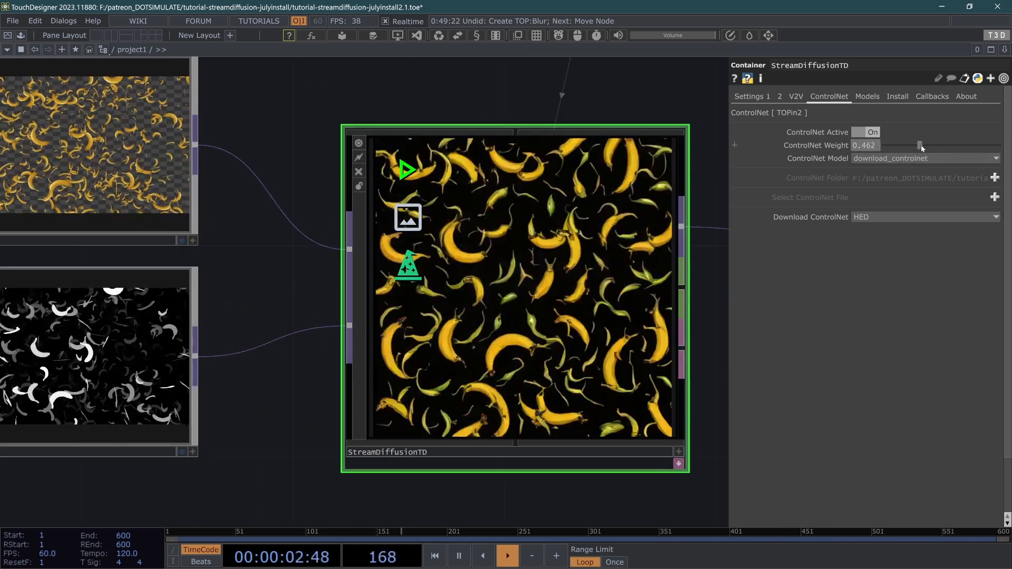
pyautogui.scroll(-4, 279, 224)
# Narrow the field-of-view angle of cam1 to about 12.6 so the bananas fill more of the frame
pyautogui.moveTo(279, 224); pyautogui.dragTo(502, 272)
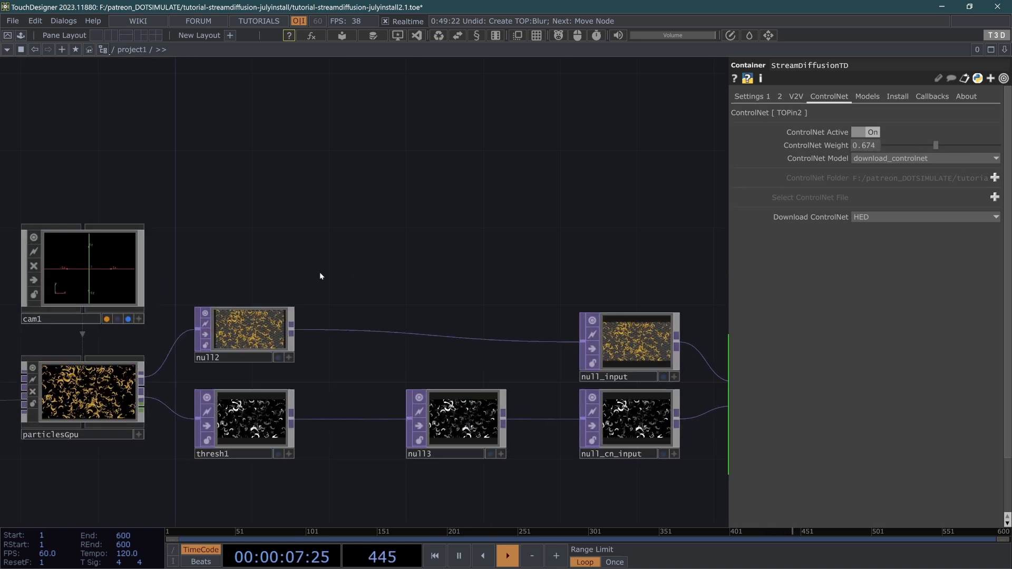
pyautogui.click(82, 274)
pyautogui.moveTo(622, 268); pyautogui.dragTo(463, 234)
pyautogui.click(798, 96)
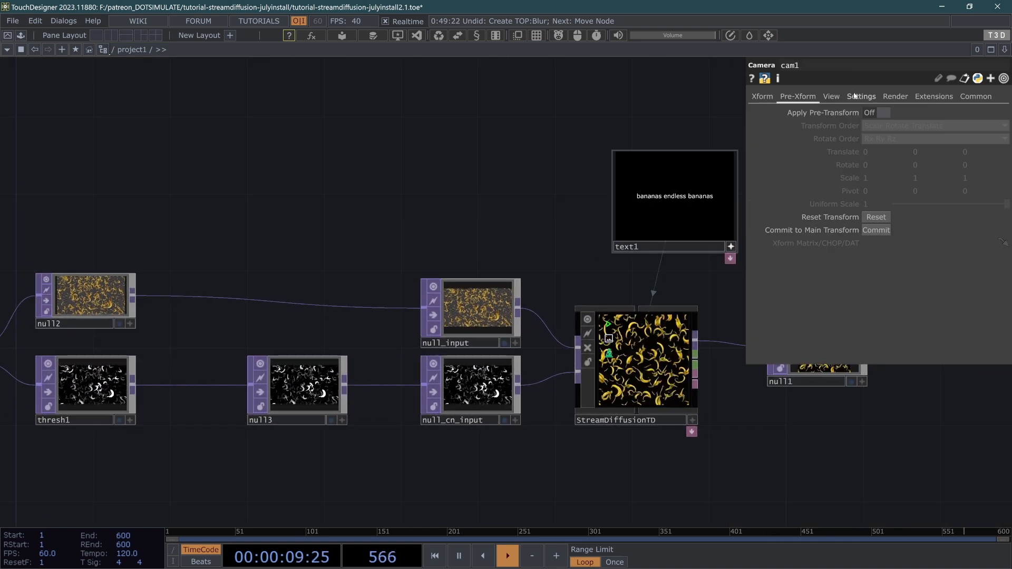
pyautogui.click(831, 96)
pyautogui.scroll(3, 738, 342)
pyautogui.moveTo(945, 178); pyautogui.dragTo(913, 179)
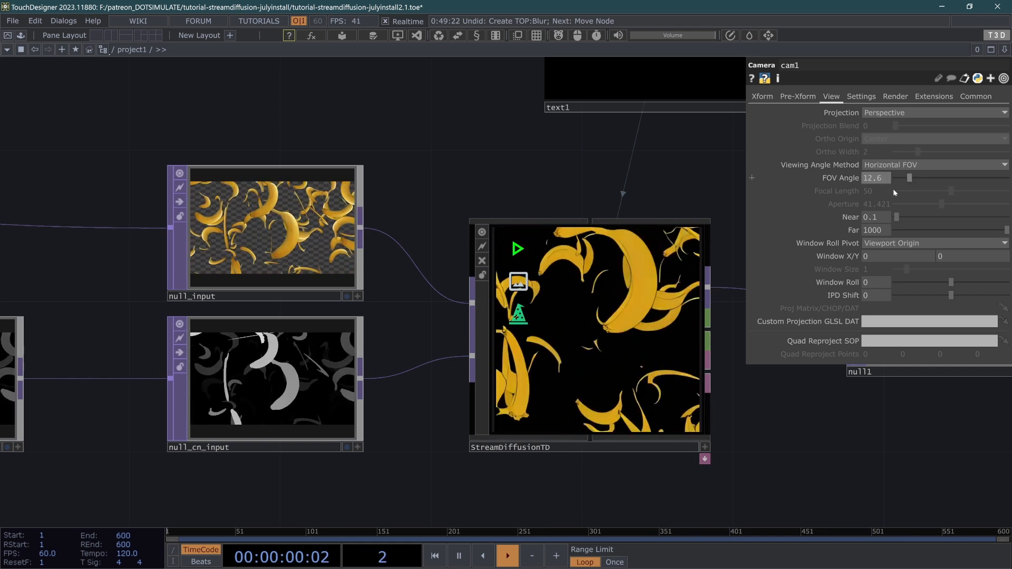
# Set the particles' rotation type to Face Camera in the particlesGpu forces
pyautogui.scroll(-5, 580, 370)
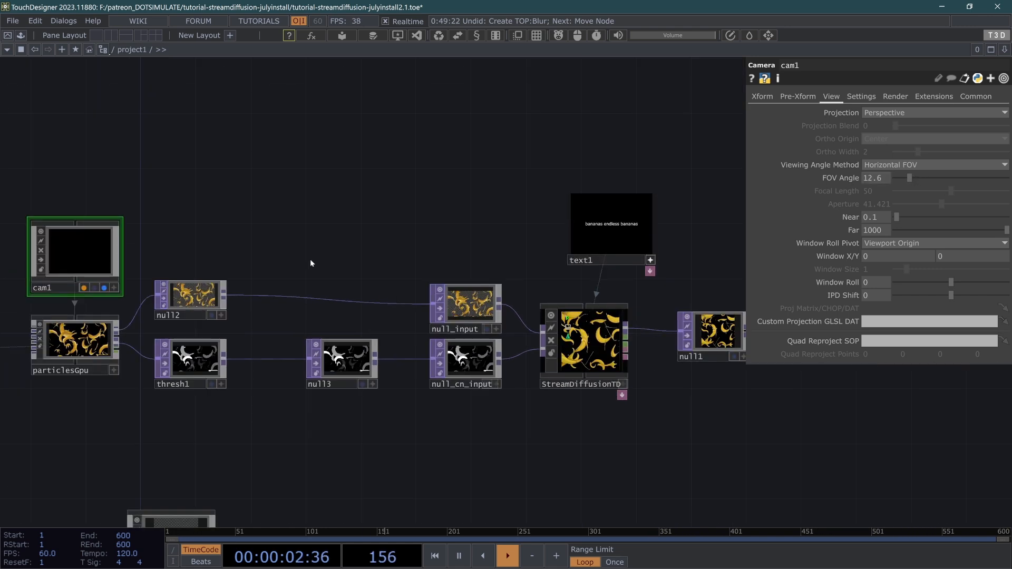
pyautogui.click(85, 331)
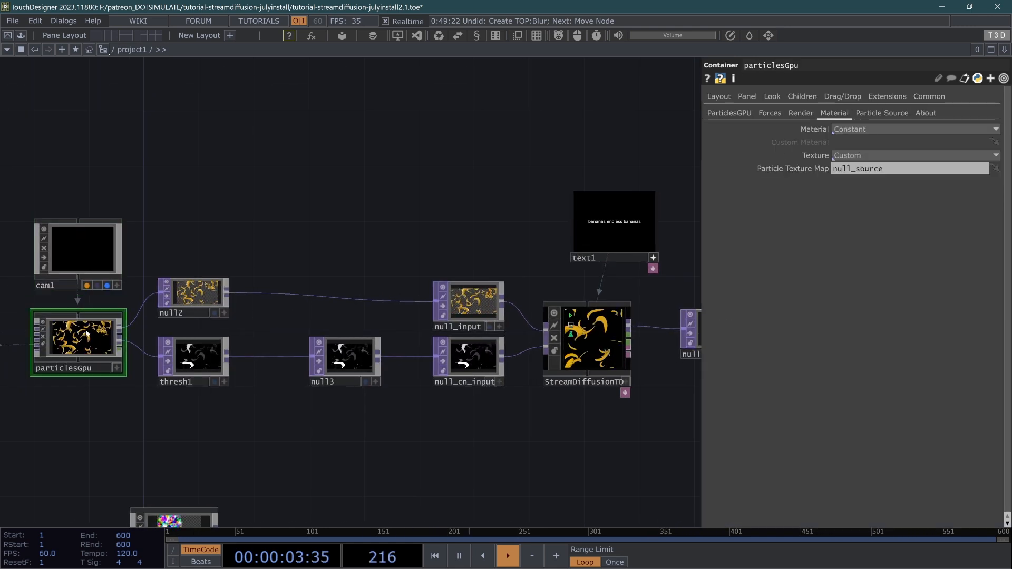
pyautogui.click(799, 113)
pyautogui.click(768, 113)
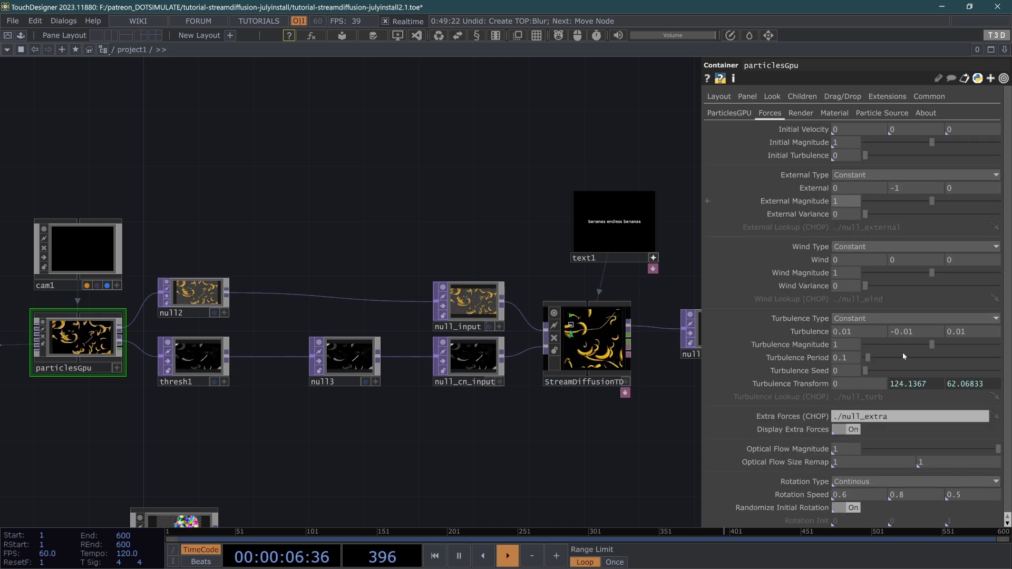
pyautogui.click(843, 483)
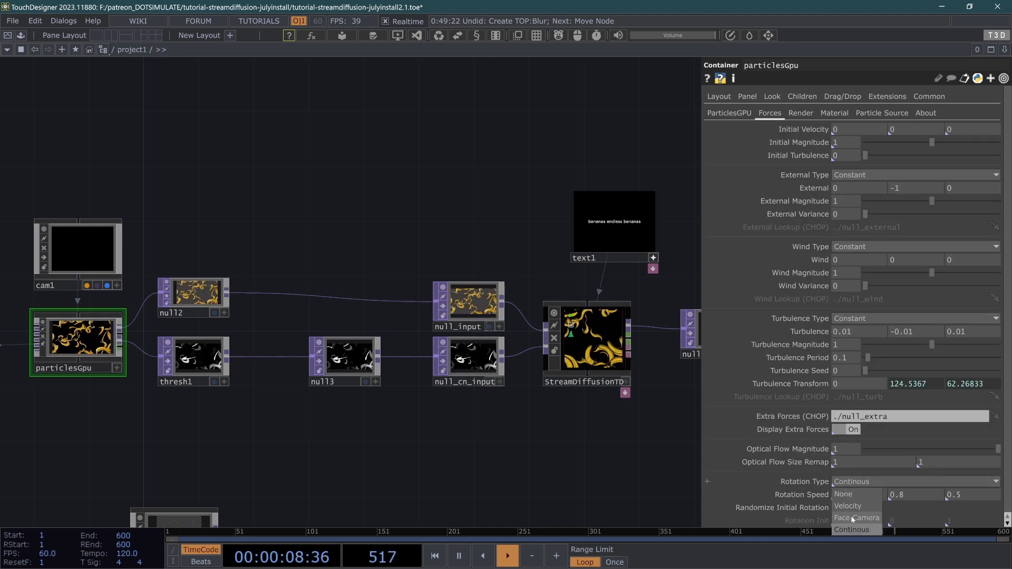
pyautogui.scroll(5, 477, 349)
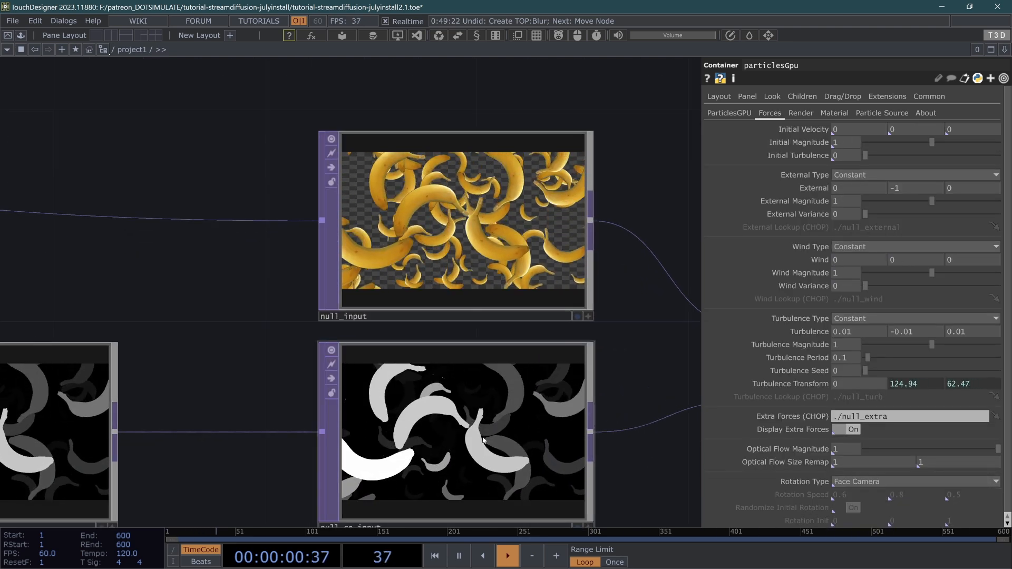
# Branch a Null from the particlesGpu output that feeds thresh1 and connect an Analyze TOP after it
pyautogui.scroll(-3, 538, 420)
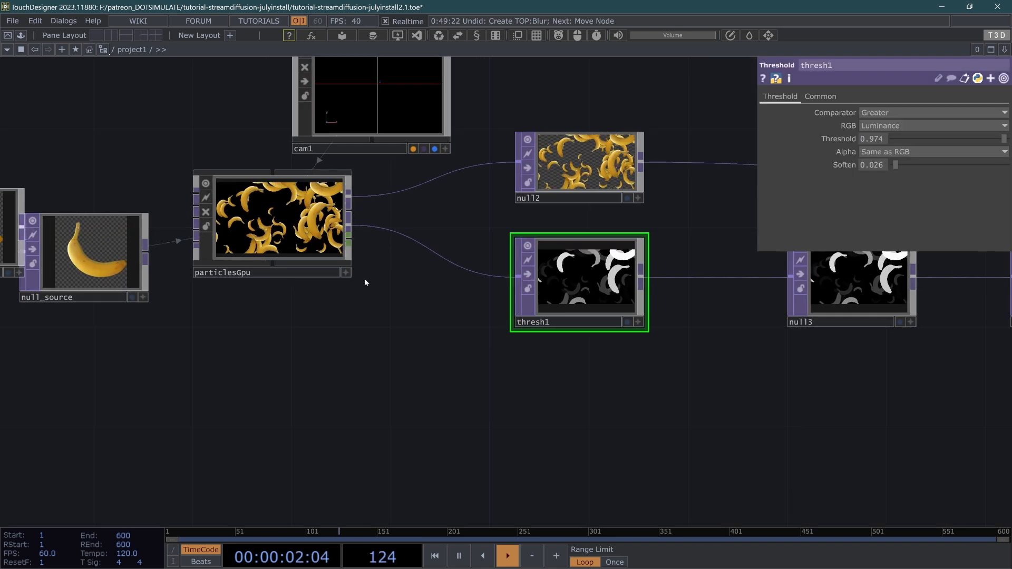
pyautogui.press('Tab')
pyautogui.write('n')
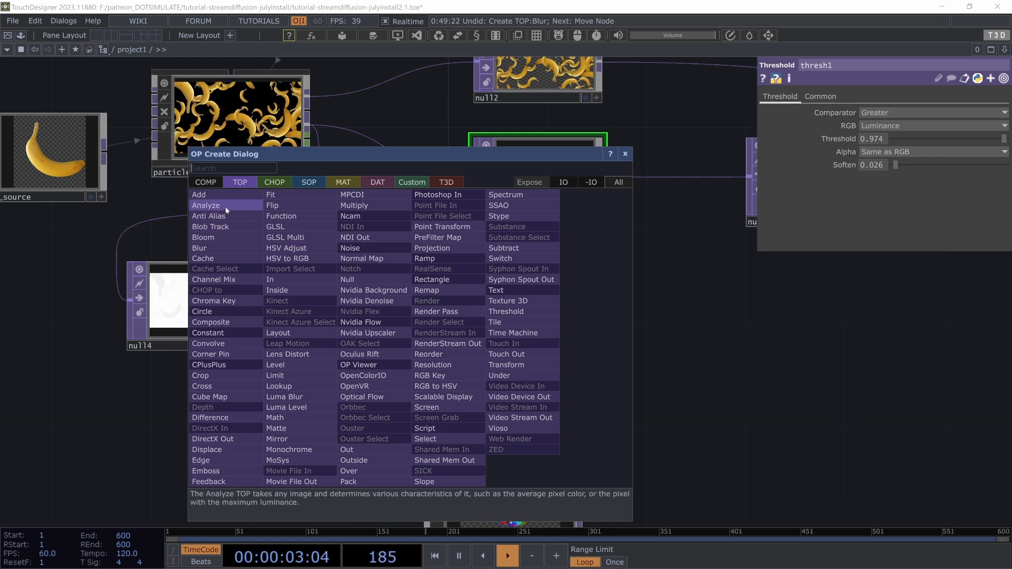
pyautogui.click(226, 207)
pyautogui.click(342, 256)
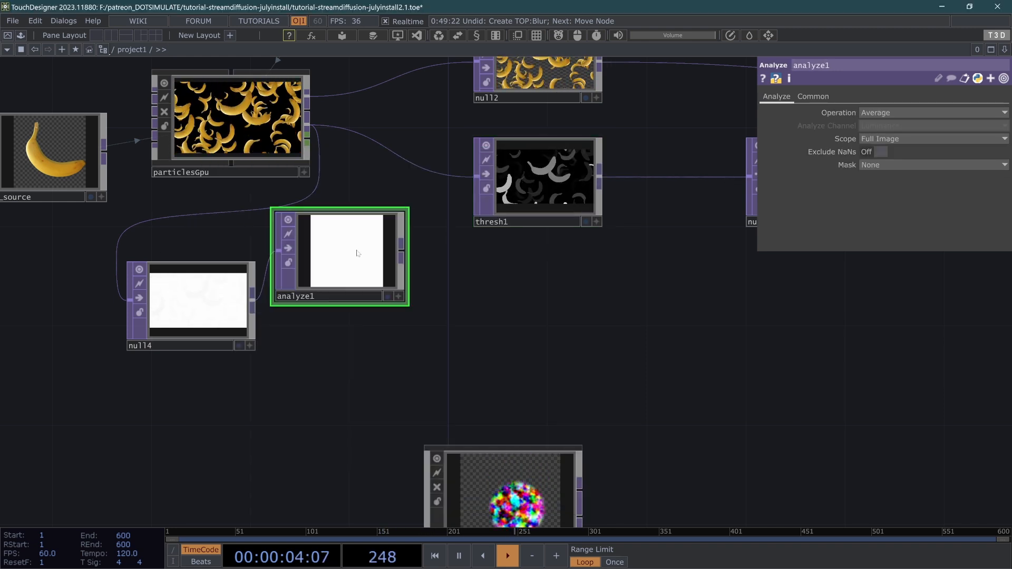
pyautogui.moveTo(355, 253); pyautogui.dragTo(379, 277)
# Set the Analyze TOP's operation to Minimum Pixel
pyautogui.click(888, 114)
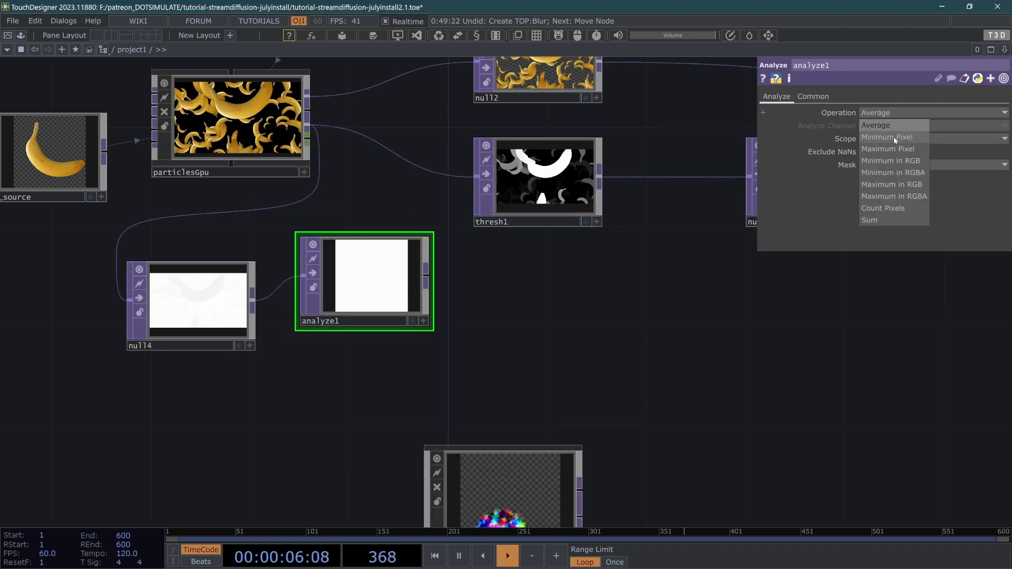
pyautogui.click(893, 137)
pyautogui.scroll(5, 223, 305)
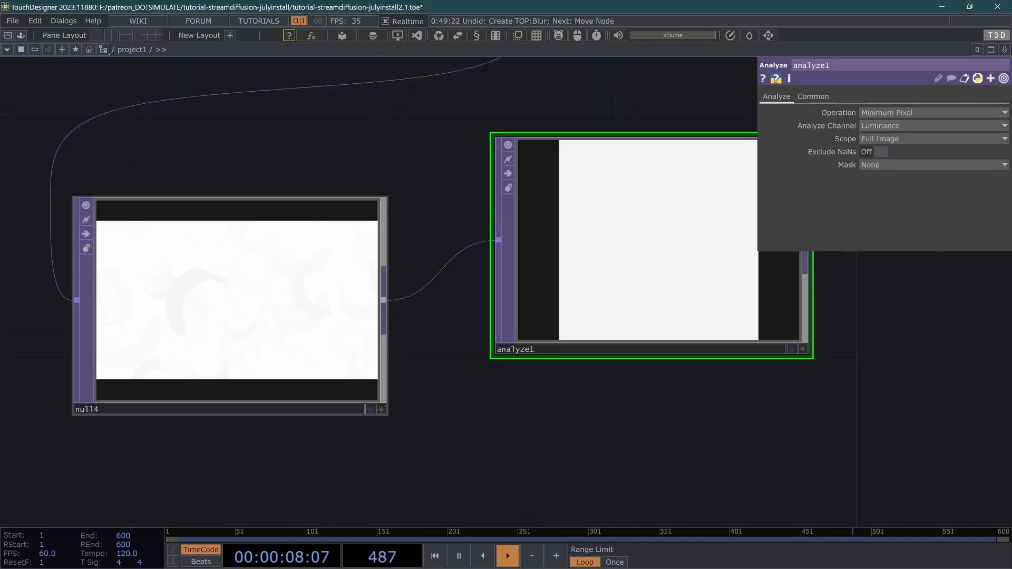
# Add a TOP to CHOP that reads analyze1, clearing its green, blue and alpha channels so only r is output
pyautogui.scroll(-1, 189, 321)
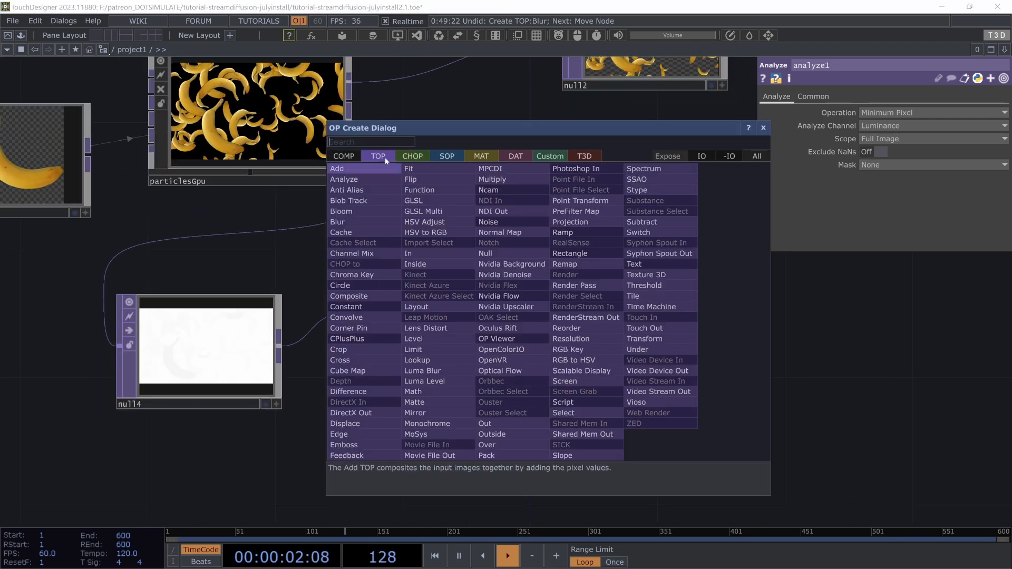
pyautogui.write('top')
pyautogui.press('Return')
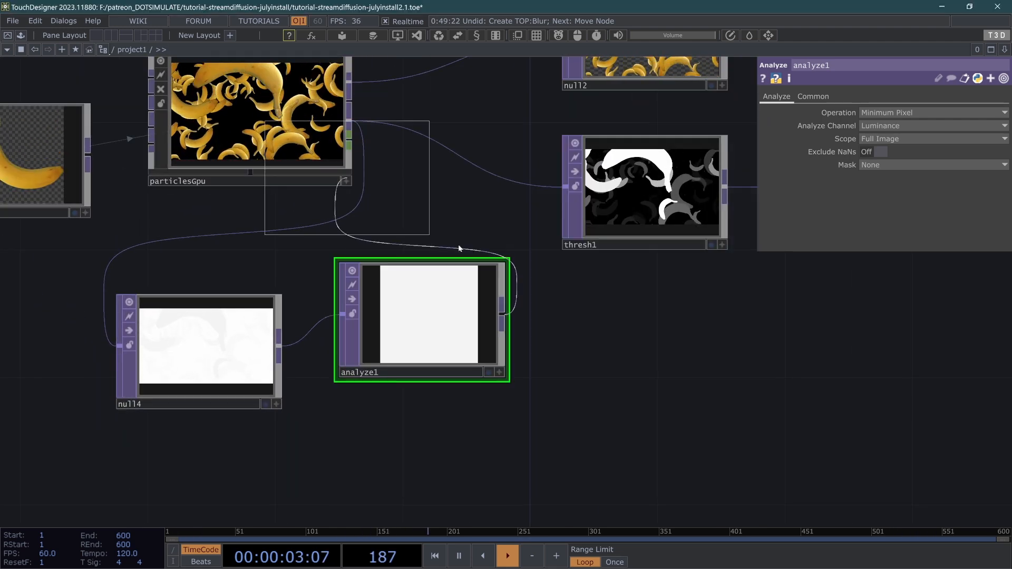
pyautogui.click(637, 333)
pyautogui.moveTo(891, 151); pyautogui.dragTo(780, 161)
pyautogui.press('BackSpace')
pyautogui.press('Tab')
pyautogui.press('BackSpace')
pyautogui.press('Tab')
pyautogui.press('BackSpace')
pyautogui.press('Return')
# Check null4's operator info and arrange analyze1 and topto1 close together below thresh1
pyautogui.middleClick(242, 389)
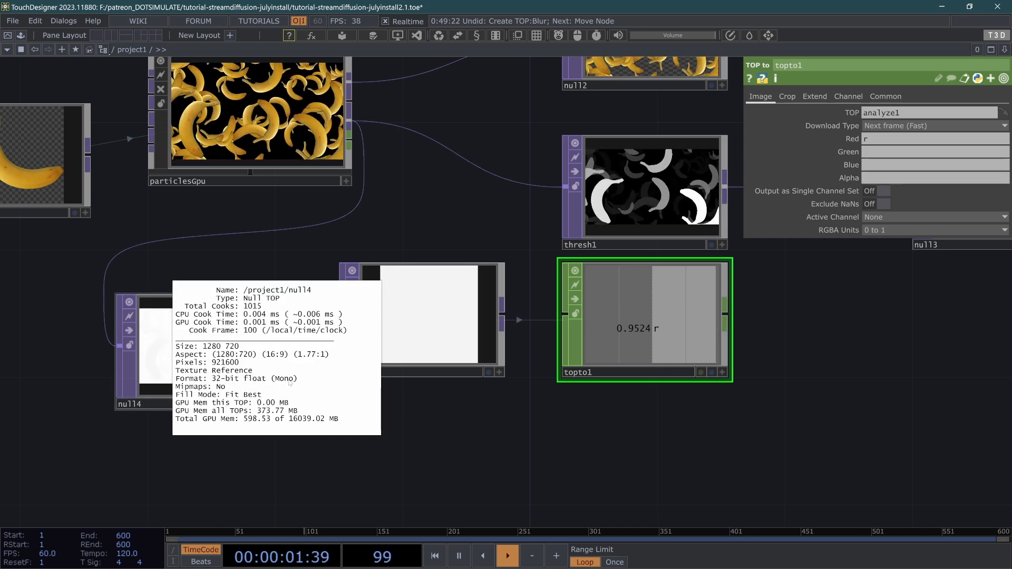
pyautogui.scroll(2, 88, 349)
pyautogui.click(193, 382)
pyautogui.scroll(-6, 215, 380)
pyautogui.moveTo(469, 351); pyautogui.dragTo(445, 352)
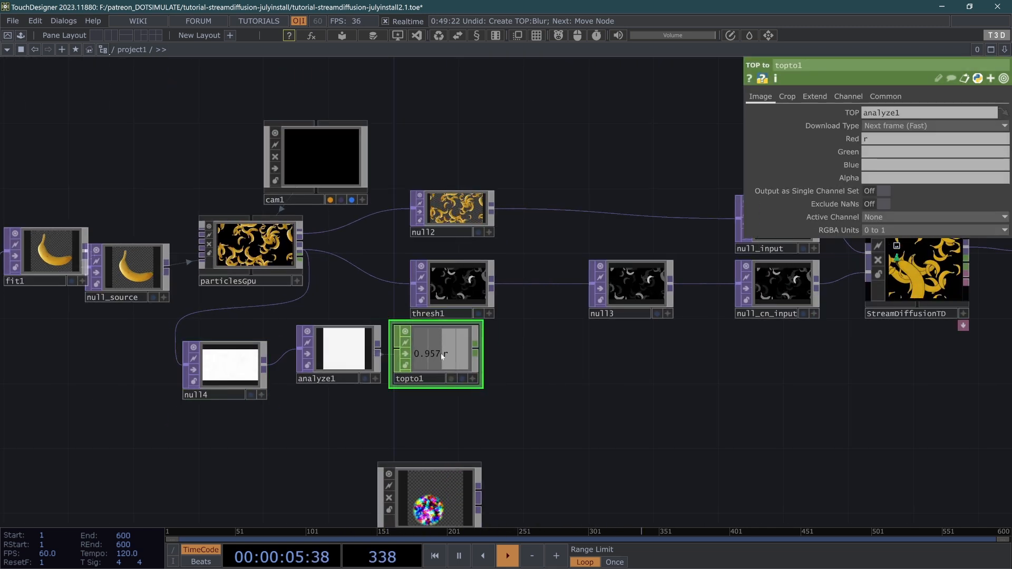
pyautogui.scroll(4, 443, 337)
pyautogui.moveTo(649, 300); pyautogui.dragTo(689, 256)
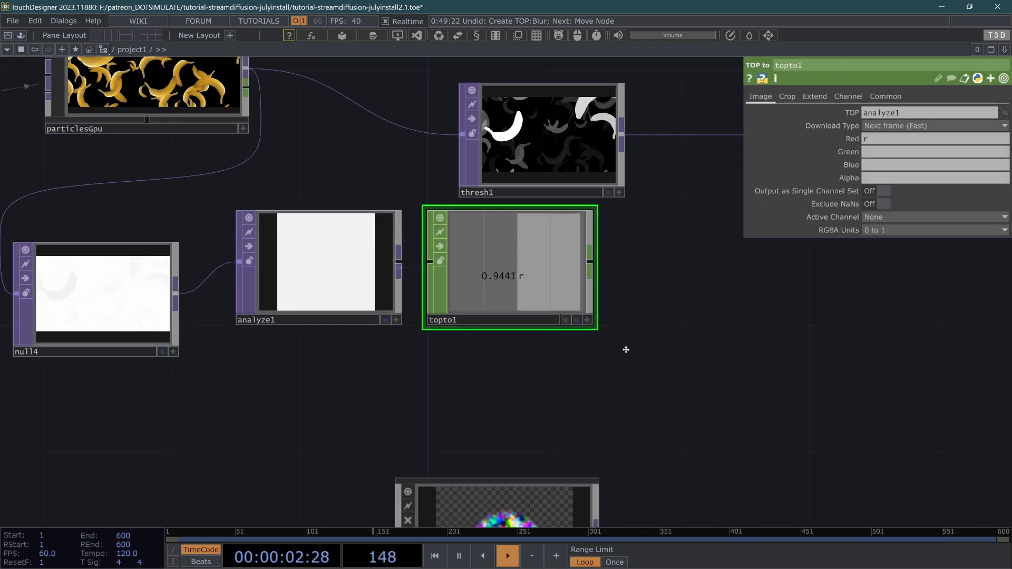
pyautogui.moveTo(626, 350); pyautogui.dragTo(572, 411)
pyautogui.moveTo(456, 338); pyautogui.dragTo(456, 402)
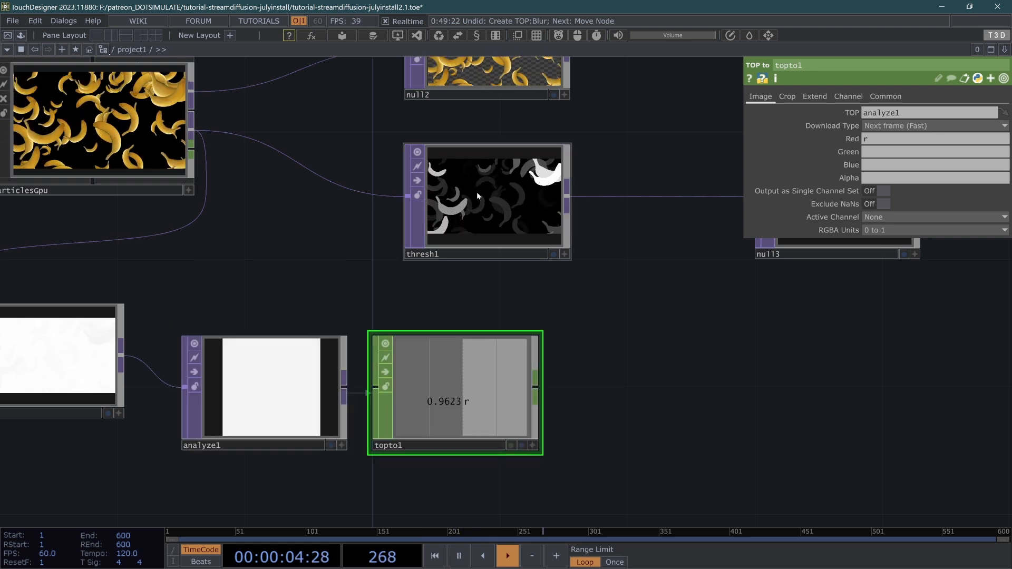
# Drive thresh1's Threshold with topto1's r channel, set Soften to 0.078 and align thresh1 above topto1
pyautogui.click(477, 192)
pyautogui.moveTo(458, 406); pyautogui.dragTo(814, 183)
pyautogui.moveTo(869, 139); pyautogui.dragTo(871, 140)
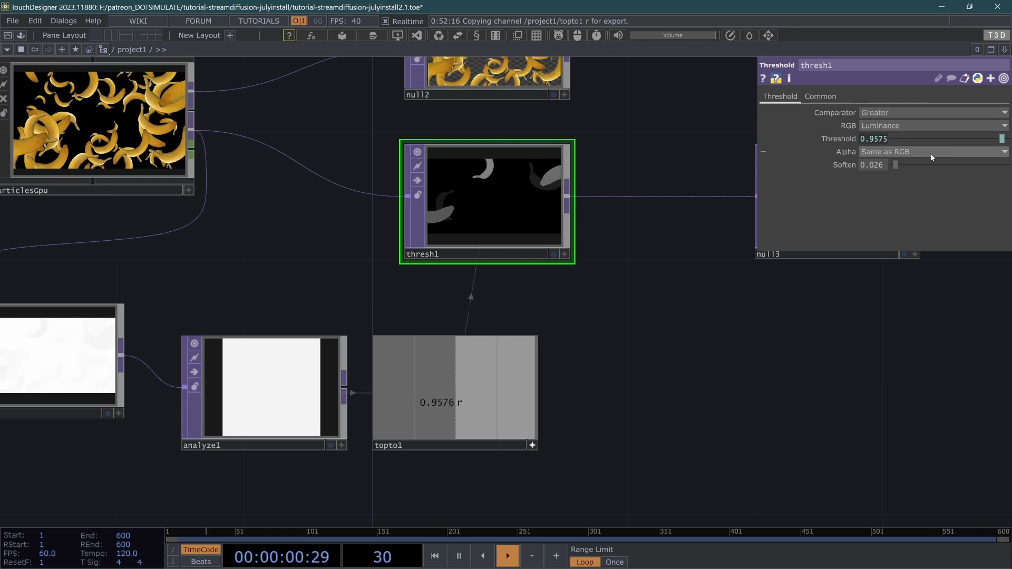
pyautogui.moveTo(896, 165); pyautogui.dragTo(902, 166)
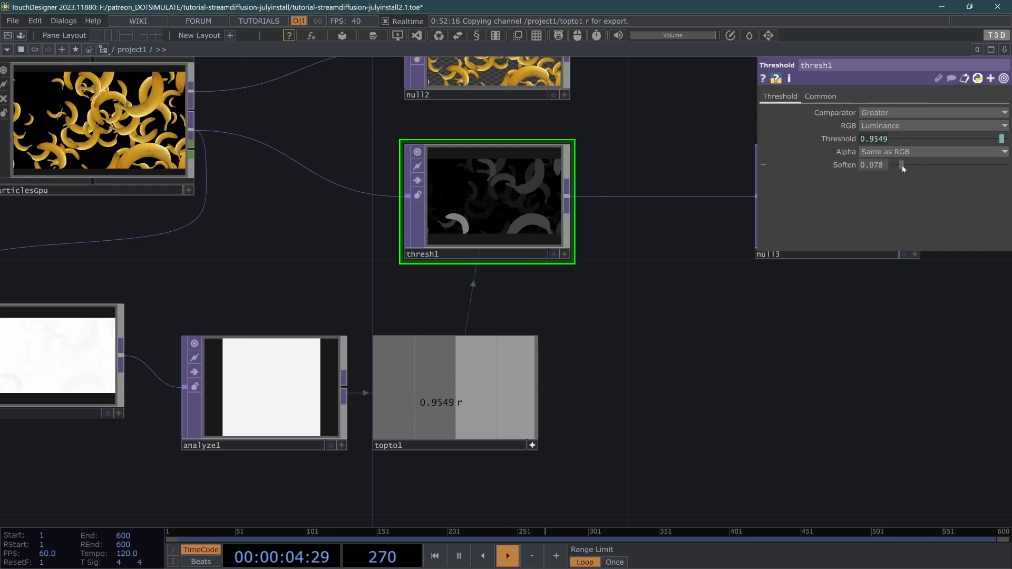
pyautogui.moveTo(536, 249); pyautogui.dragTo(504, 249)
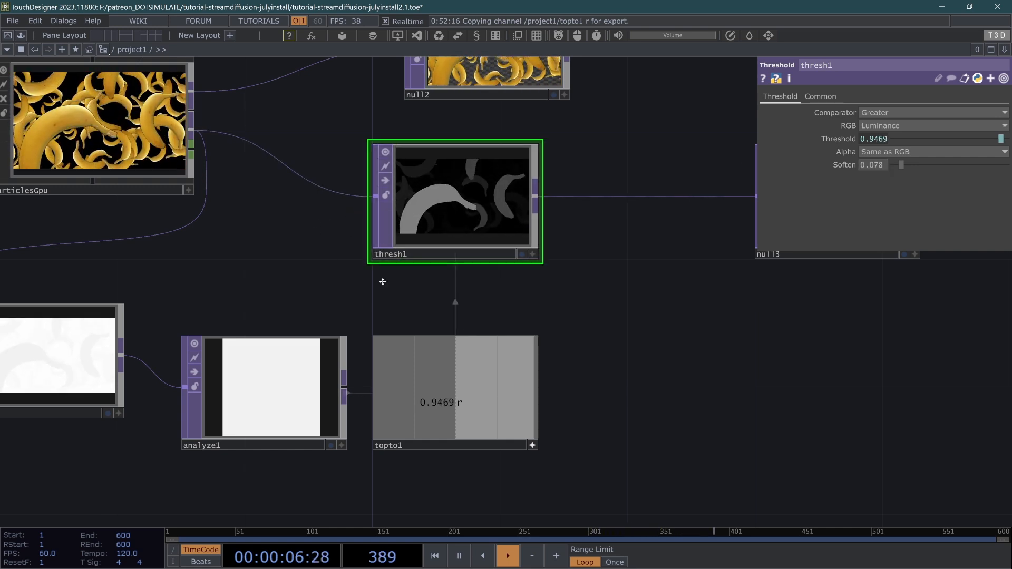
# Examine the thresh1 image up close and compare it with the StreamDiffusionTD output
pyautogui.moveTo(342, 258); pyautogui.dragTo(419, 329)
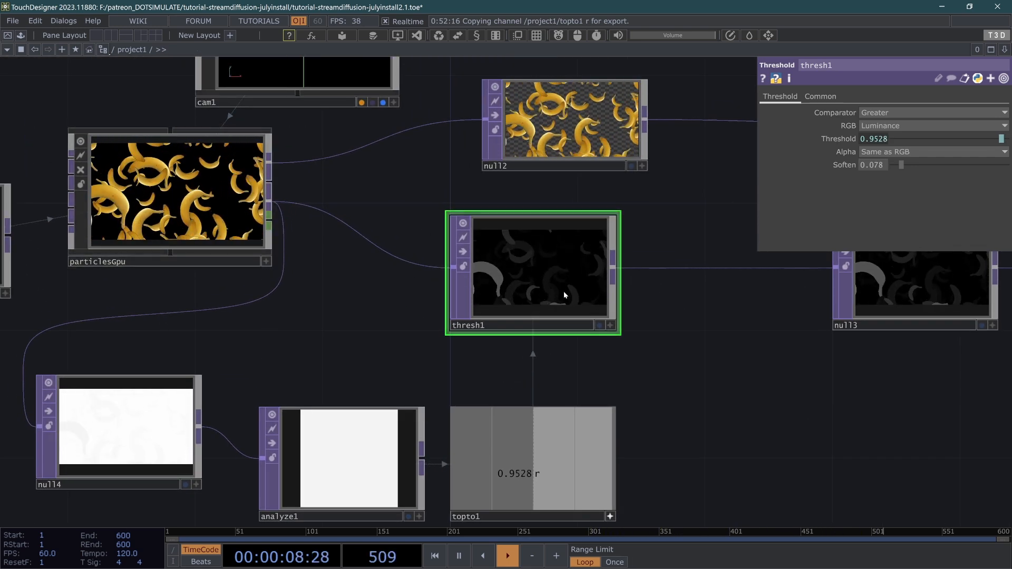
pyautogui.hotkey('shift', 'h')
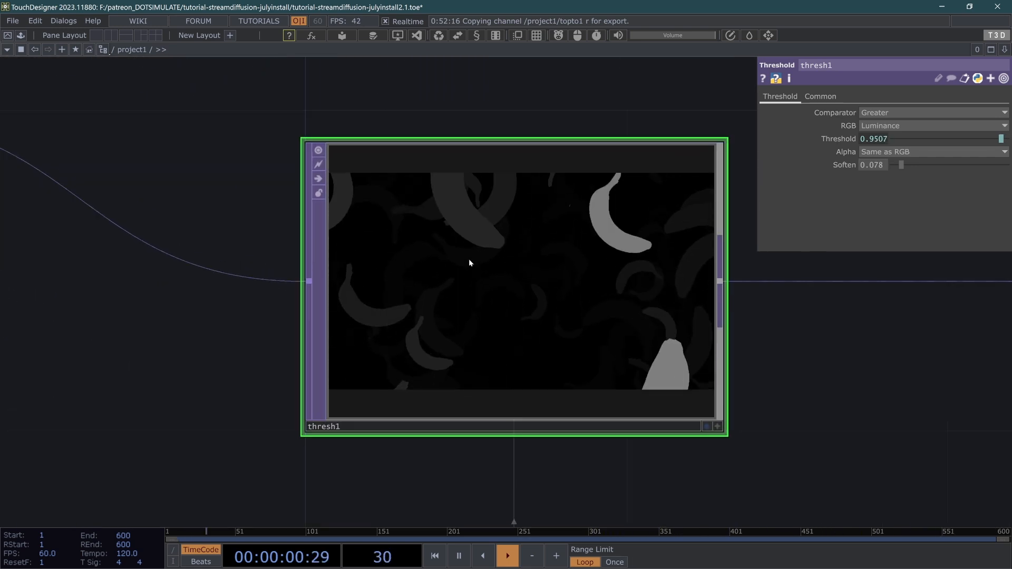
pyautogui.scroll(-7, 308, 253)
pyautogui.moveTo(614, 360); pyautogui.dragTo(341, 339)
pyautogui.scroll(6, 558, 213)
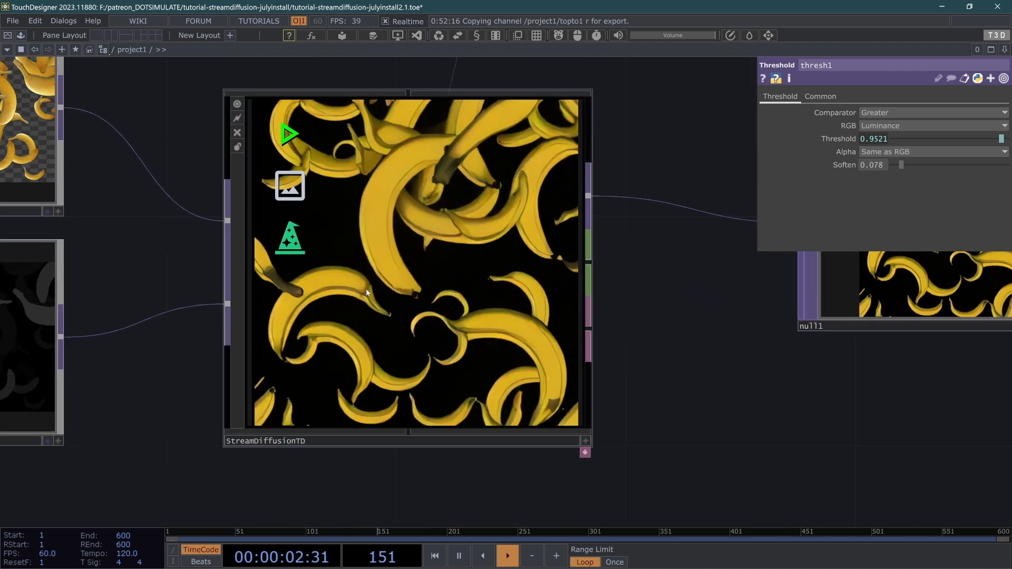
pyautogui.scroll(-6, 889, 433)
pyautogui.moveTo(426, 370); pyautogui.dragTo(938, 122)
# Line up null4, analyze1 and topto1 in one row, leaving free space after topto1
pyautogui.moveTo(332, 261); pyautogui.dragTo(229, 282)
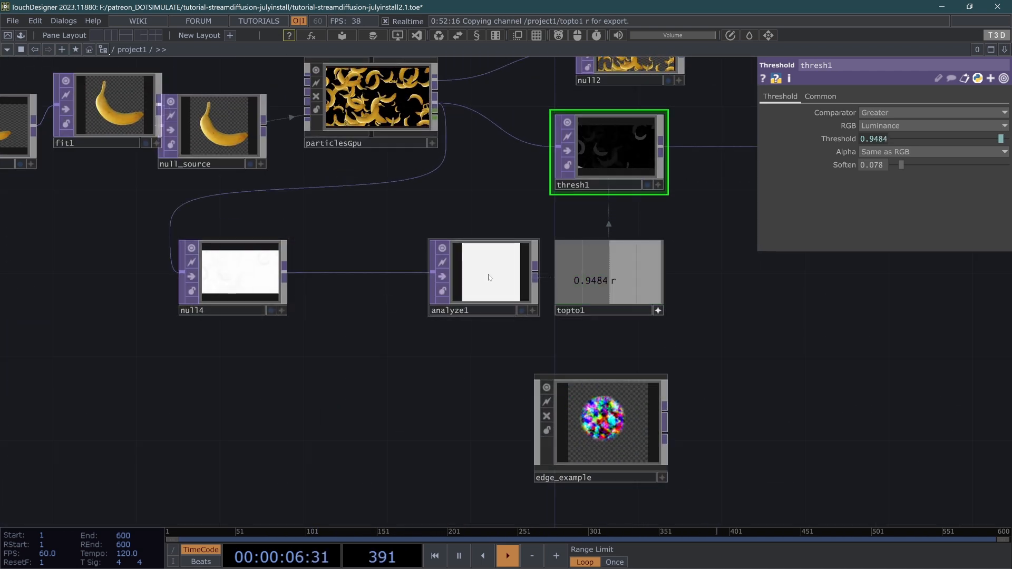
pyautogui.moveTo(462, 279); pyautogui.dragTo(336, 280)
pyautogui.moveTo(620, 288); pyautogui.dragTo(493, 283)
# Add a Null CHOP after topto1 and export its r channel to thresh1's Threshold
pyautogui.moveTo(663, 249); pyautogui.dragTo(409, 263)
pyautogui.hotkey('ctrl', 'alt', 'n')
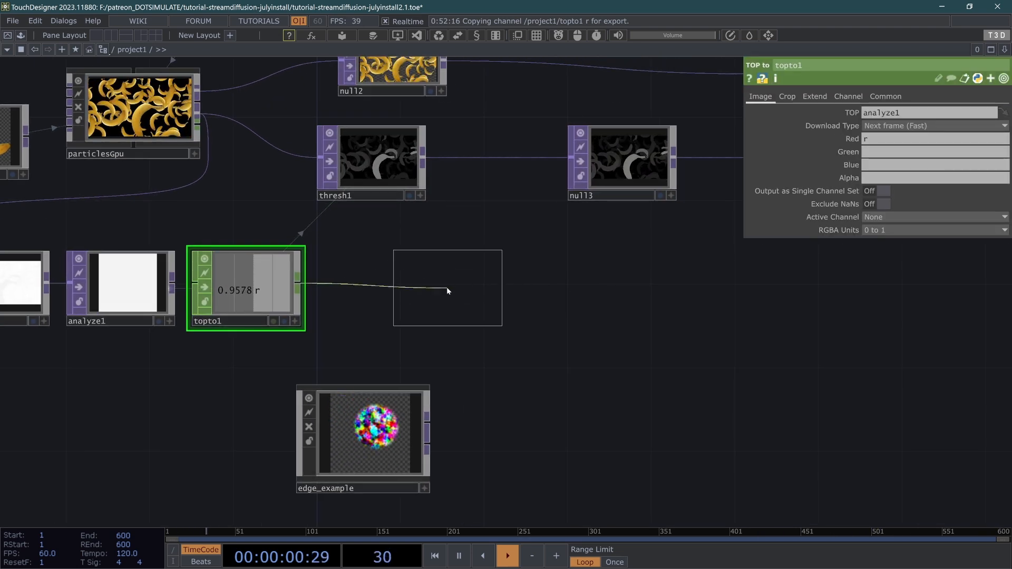
pyautogui.click(435, 288)
pyautogui.press('a')
pyautogui.click(383, 151)
pyautogui.moveTo(463, 275); pyautogui.dragTo(878, 138)
pyautogui.click(884, 132)
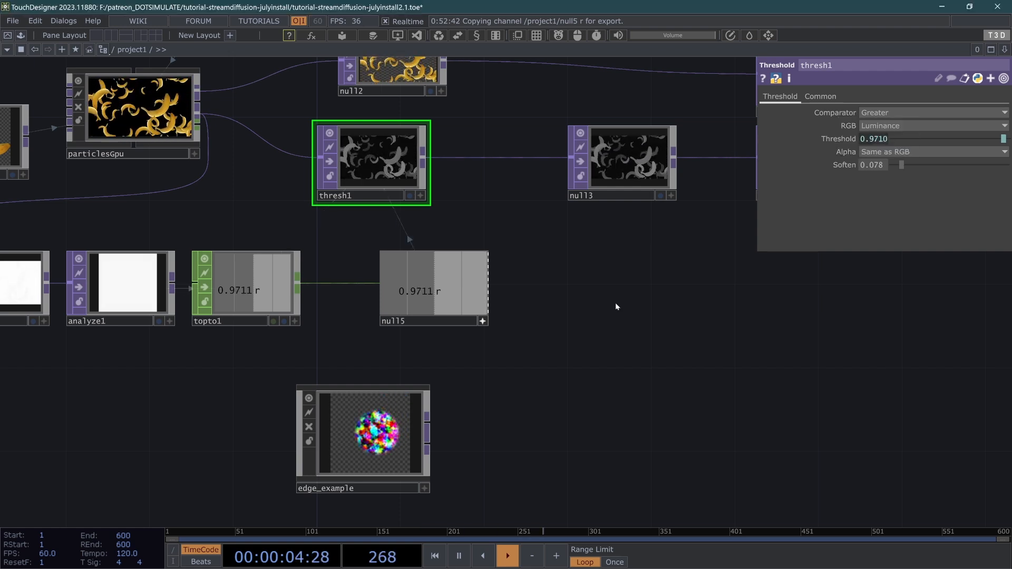
# Insert a Lag CHOP between topto1 and null5 and place it in their row
pyautogui.moveTo(309, 289); pyautogui.dragTo(541, 299)
pyautogui.rightClick(561, 293)
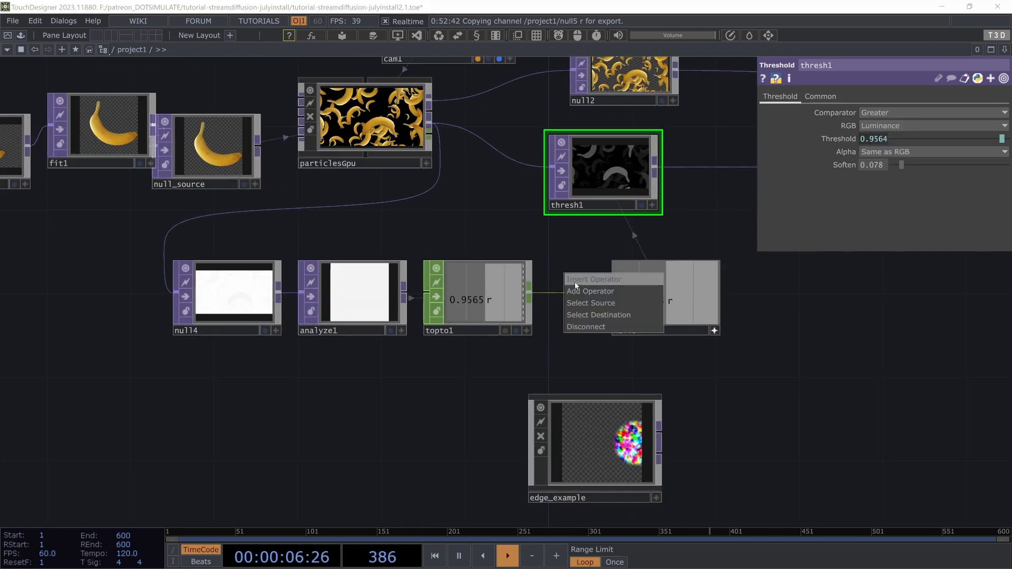
pyautogui.click(575, 282)
pyautogui.write('lag')
pyautogui.press('Return')
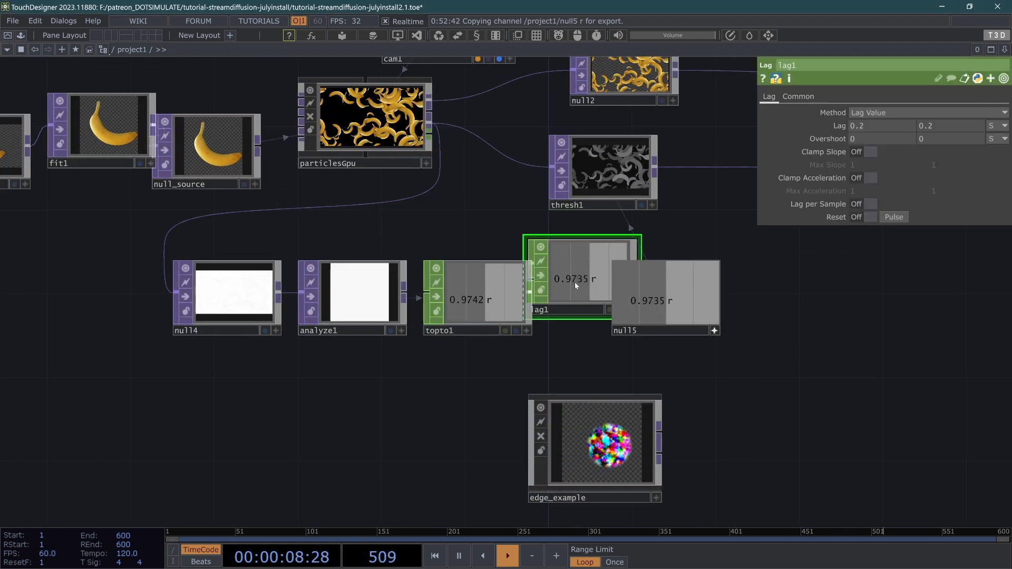
pyautogui.moveTo(575, 284); pyautogui.dragTo(562, 312)
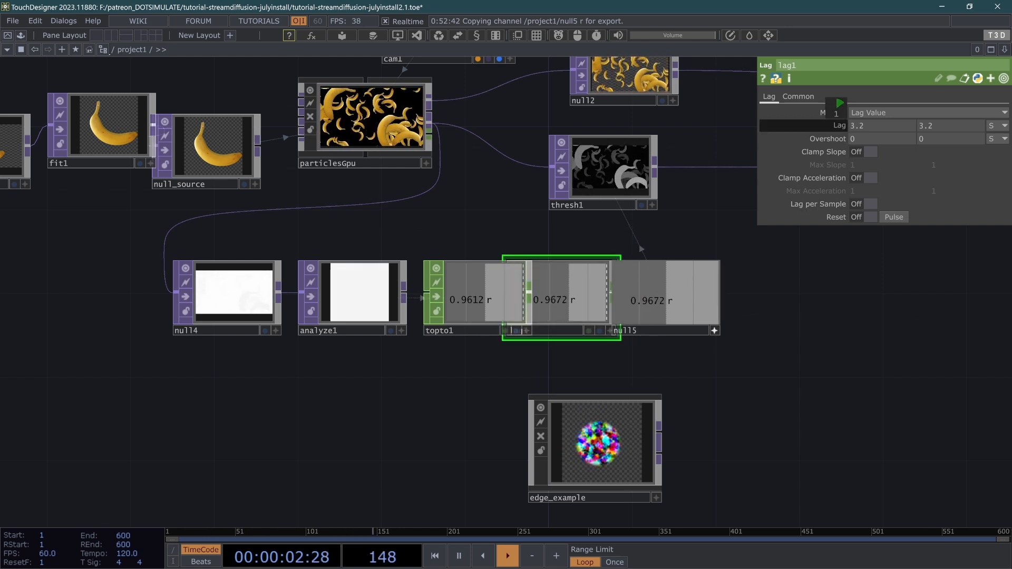
# Undo the last lag change, set both Lag values of lag1 to 1, and check the thresh1 image
pyautogui.hotkey('ctrl', 'z')
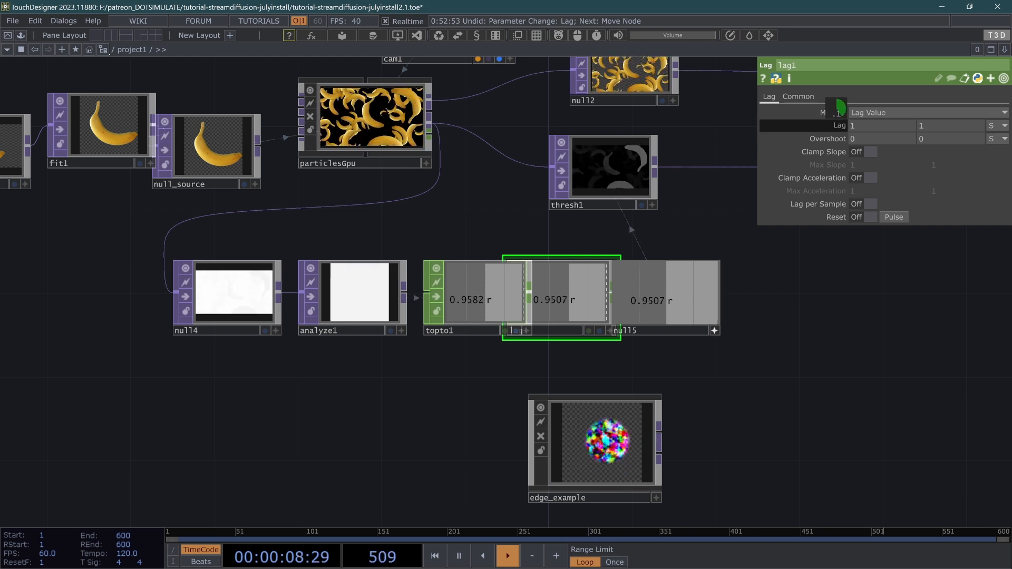
pyautogui.scroll(5, 625, 153)
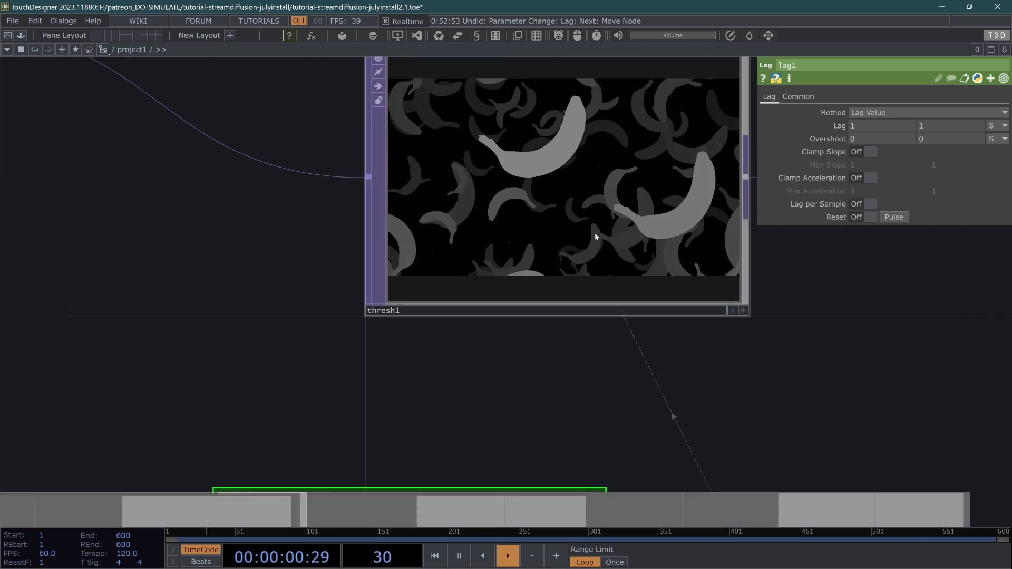
pyautogui.scroll(-3, 580, 200)
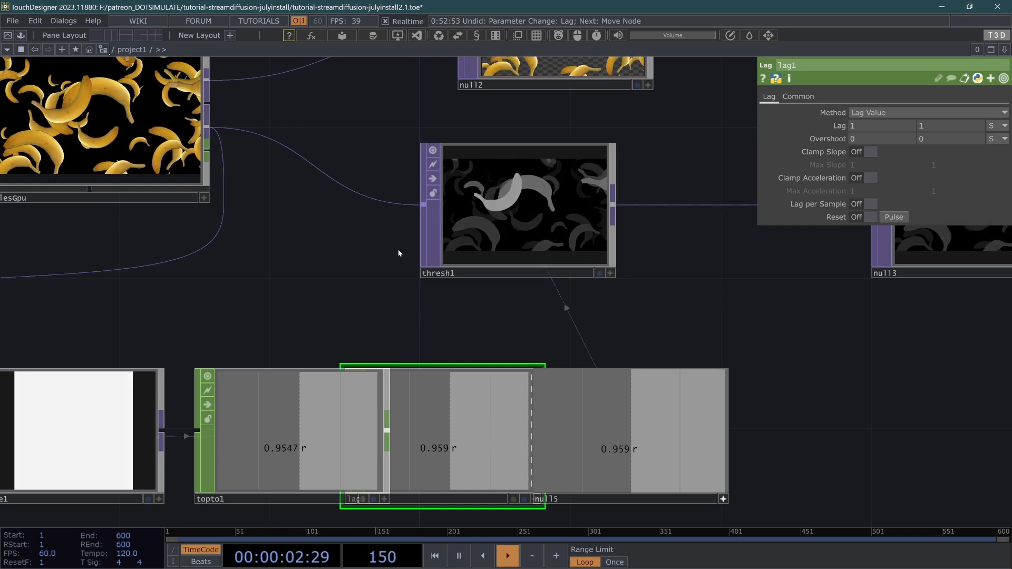
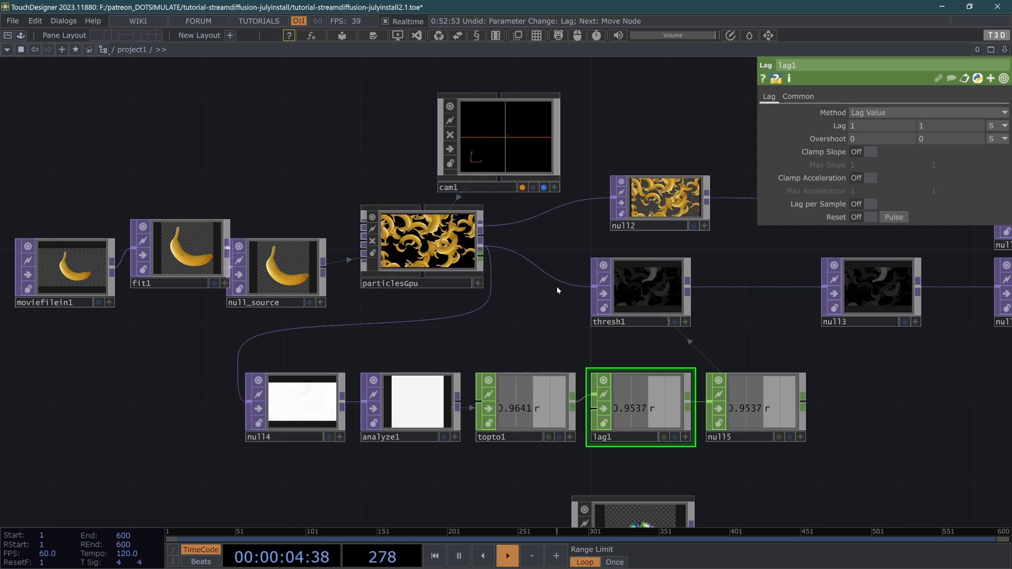
# Move cam1 back along Z to a translate value of 12, checking the result in thresh1
pyautogui.click(635, 287)
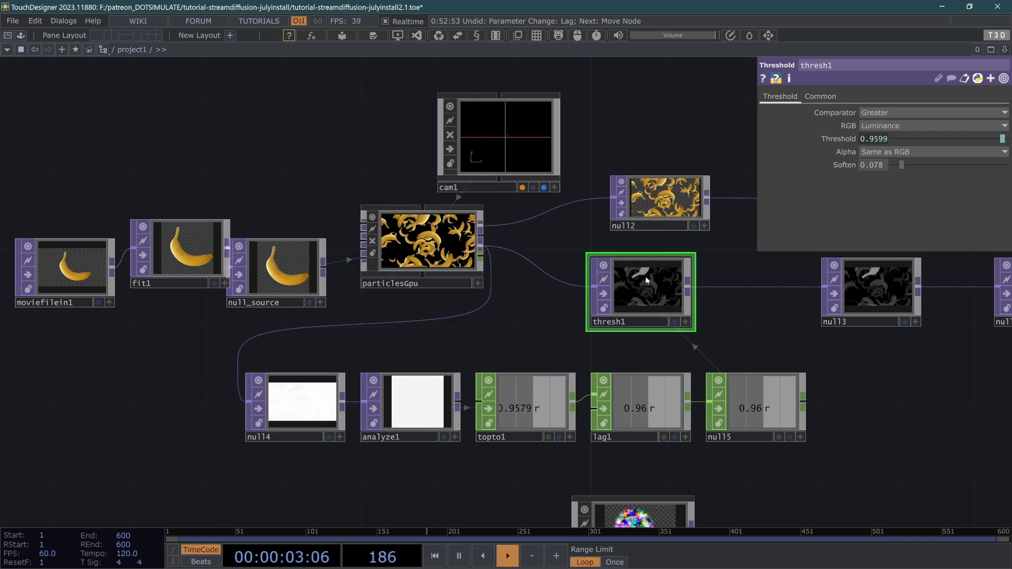
pyautogui.click(383, 261)
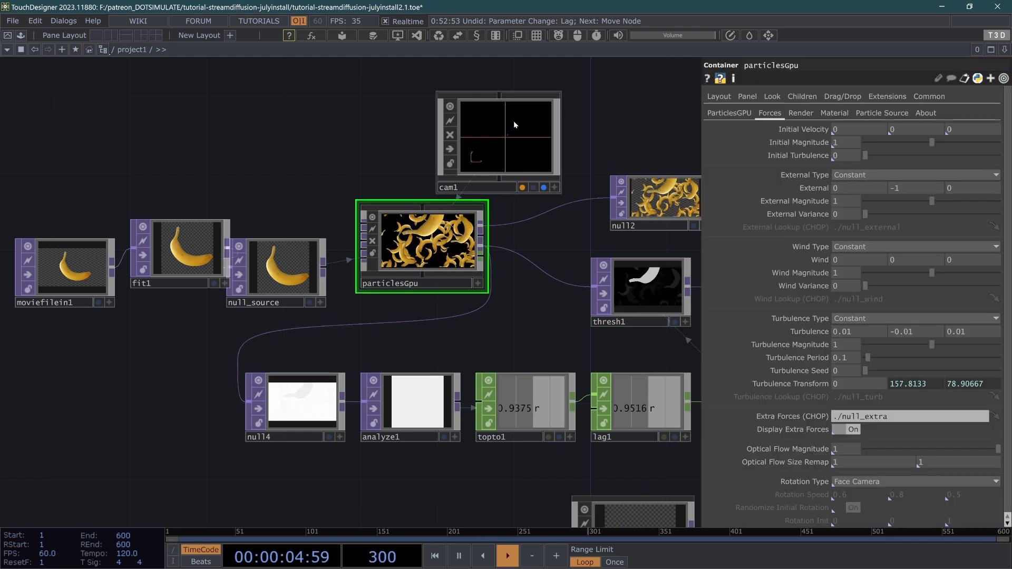
pyautogui.click(513, 122)
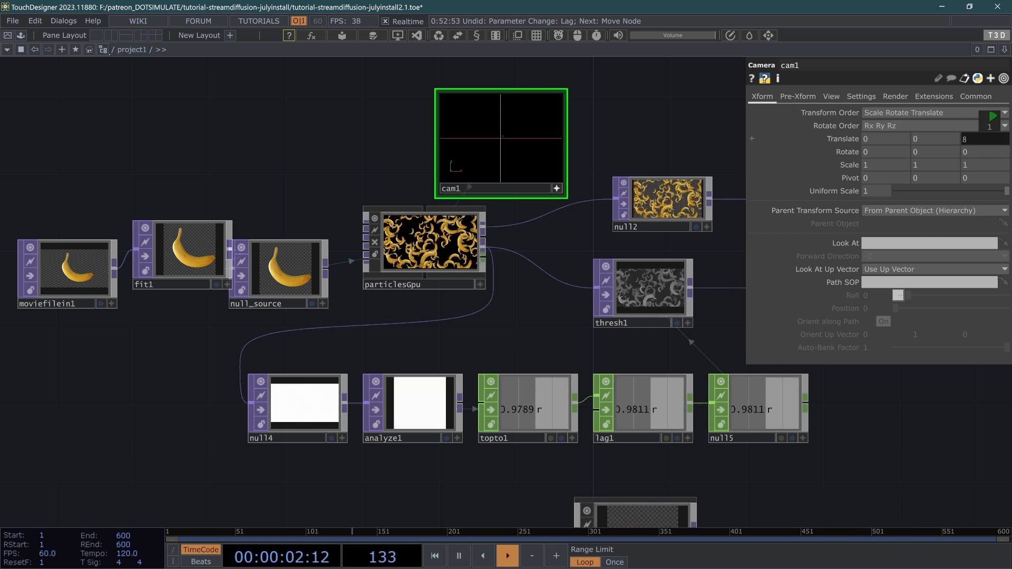
pyautogui.scroll(5, 671, 290)
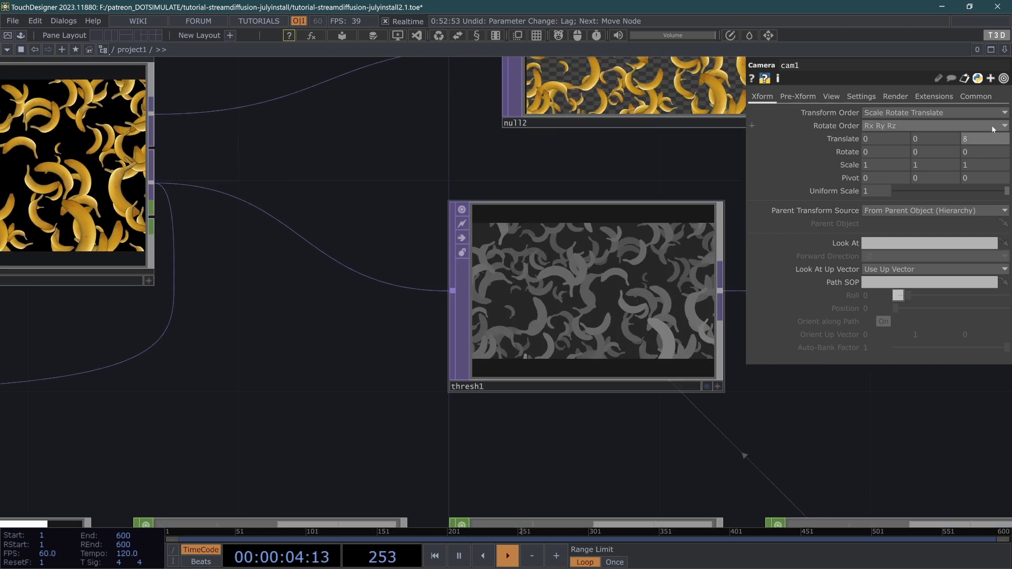
pyautogui.middleClick(987, 139)
pyautogui.moveTo(987, 138); pyautogui.dragTo(990, 118, button='middle')
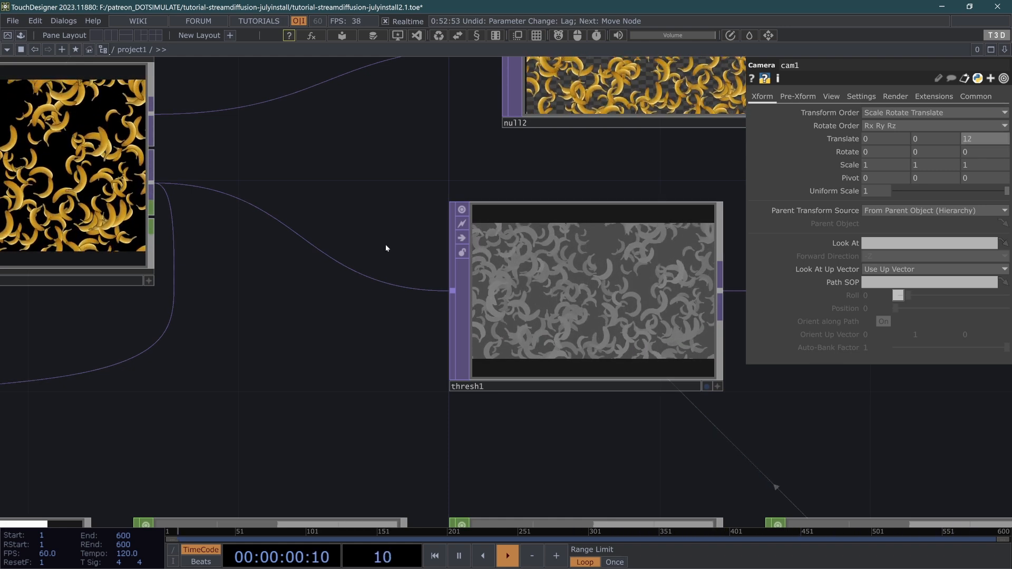
# Lower thresh1's Soften to 0.016 and set cam1's Z translate to 9
pyautogui.click(592, 312)
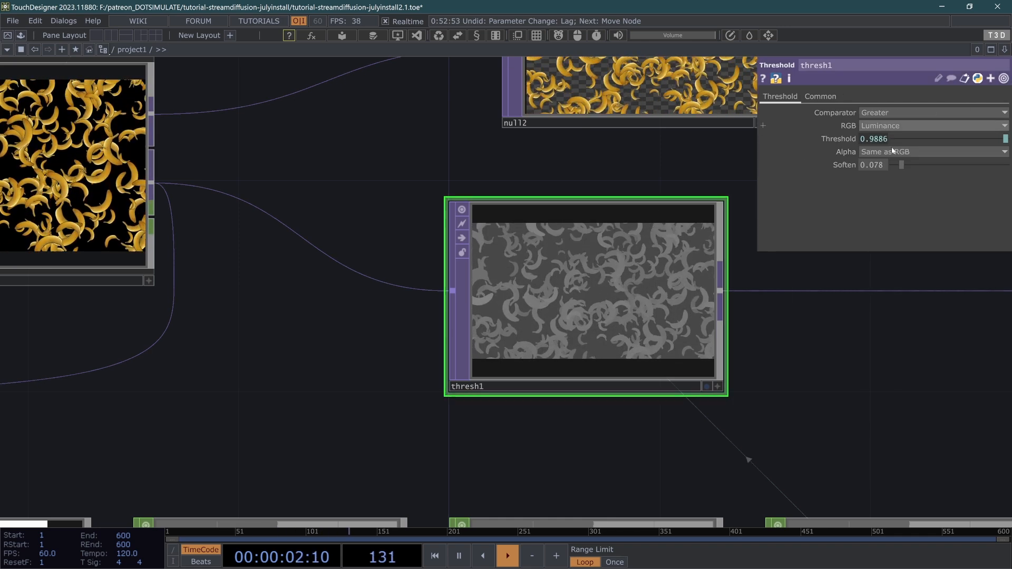
pyautogui.moveTo(901, 167); pyautogui.dragTo(893, 172)
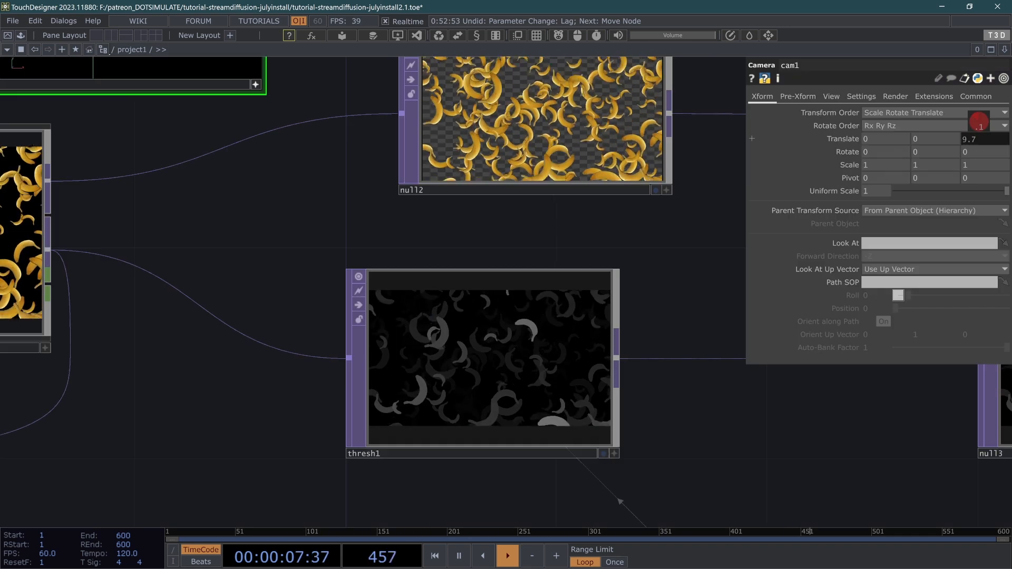
pyautogui.moveTo(979, 122); pyautogui.dragTo(969, 122)
pyautogui.scroll(-5, 248, 316)
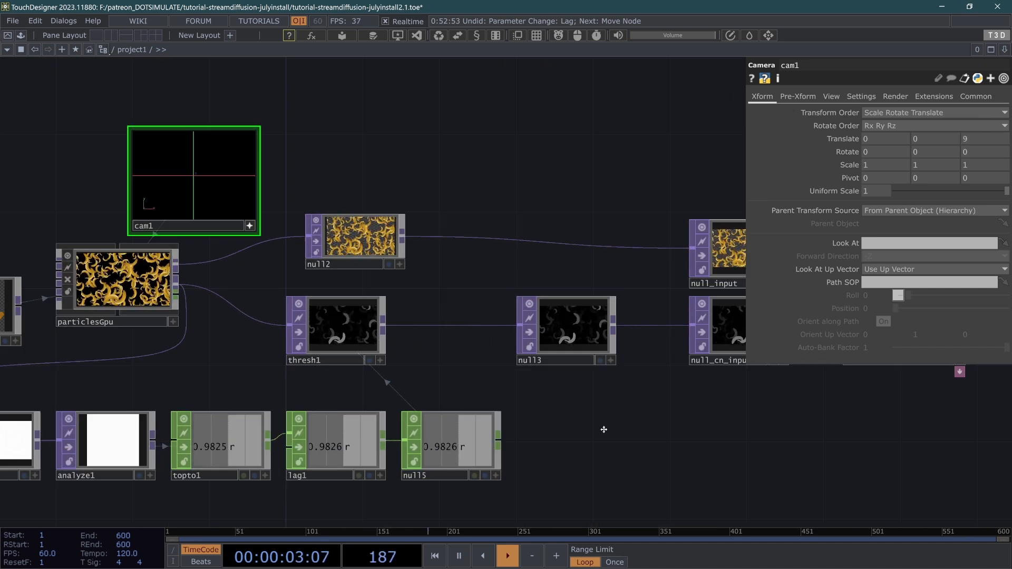
pyautogui.moveTo(603, 430); pyautogui.dragTo(325, 429)
pyautogui.scroll(3, 706, 327)
pyautogui.scroll(-3, 706, 327)
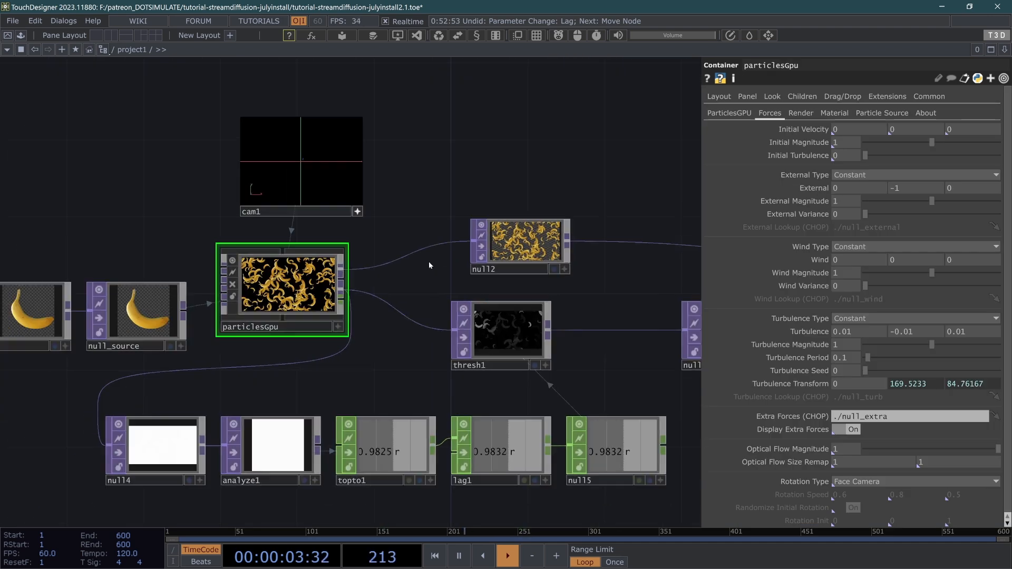
# Set the particlesGpu render resolution to 1280 by 1280 and review the downstream network
pyautogui.moveTo(429, 265); pyautogui.dragTo(469, 201)
pyautogui.click(801, 112)
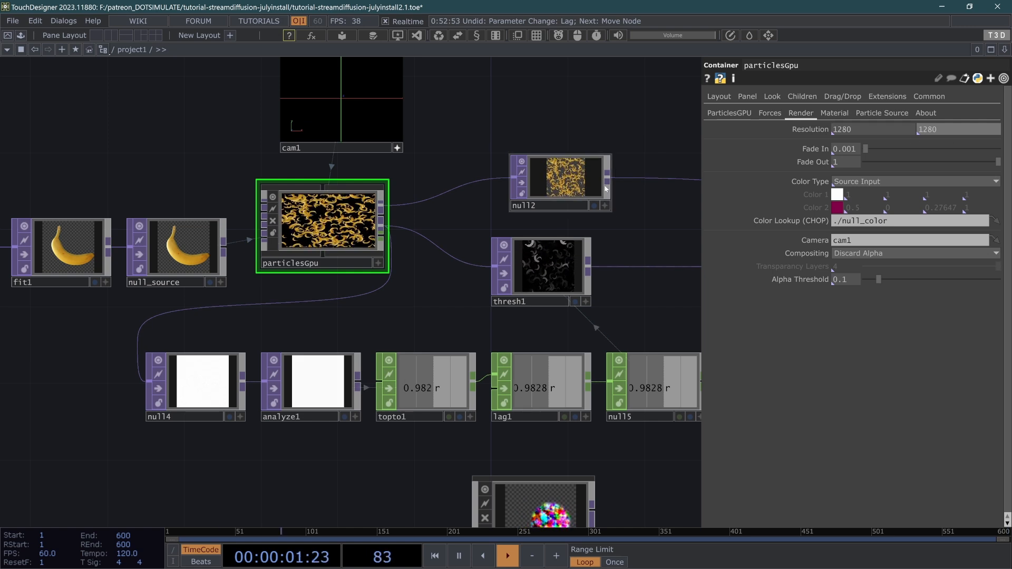
pyautogui.moveTo(566, 218); pyautogui.dragTo(194, 258)
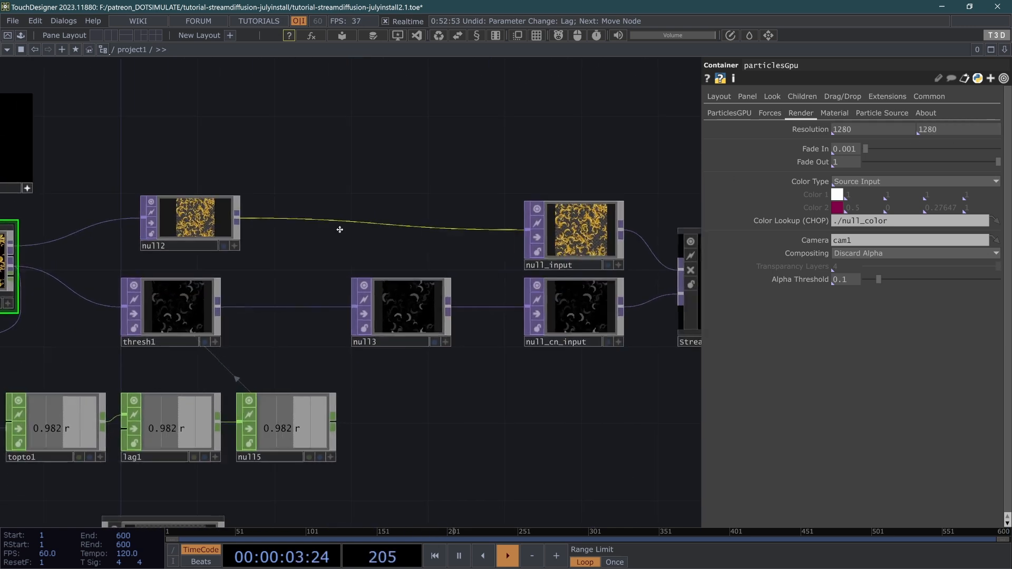
pyautogui.moveTo(311, 212); pyautogui.dragTo(576, 239)
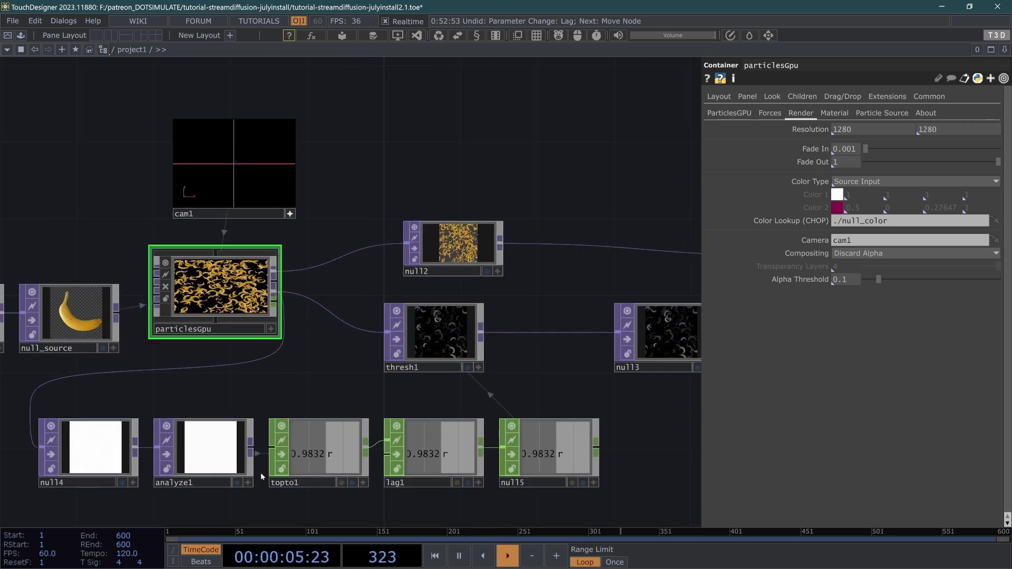
pyautogui.moveTo(578, 279); pyautogui.dragTo(263, 283)
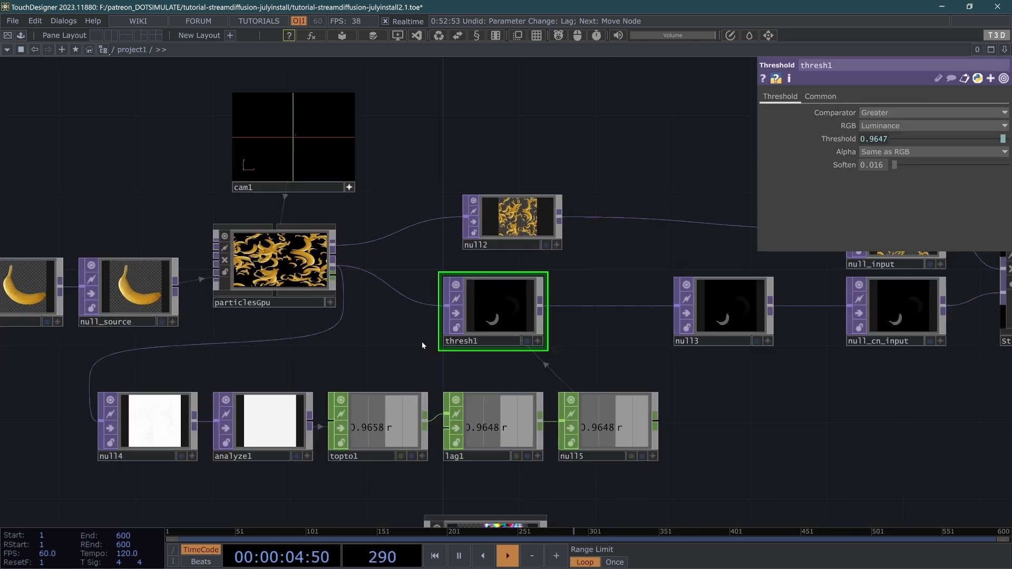
# Raise thresh1's Soften to 0.078 while checking the thresholded depth image
pyautogui.scroll(2, 422, 342)
pyautogui.scroll(2, 422, 342)
pyautogui.moveTo(404, 299); pyautogui.dragTo(291, 292)
pyautogui.moveTo(896, 163); pyautogui.dragTo(904, 167)
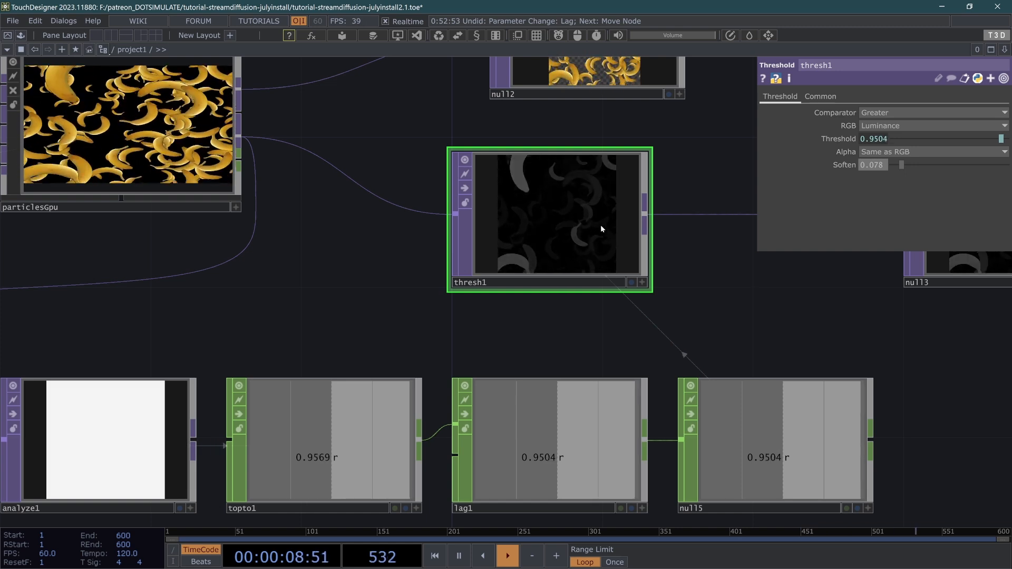
# Shift null4, analyze1, topto1 and lag1 away from null5 and insert a Hold CHOP between lag1 and null5
pyautogui.scroll(-4, 526, 455)
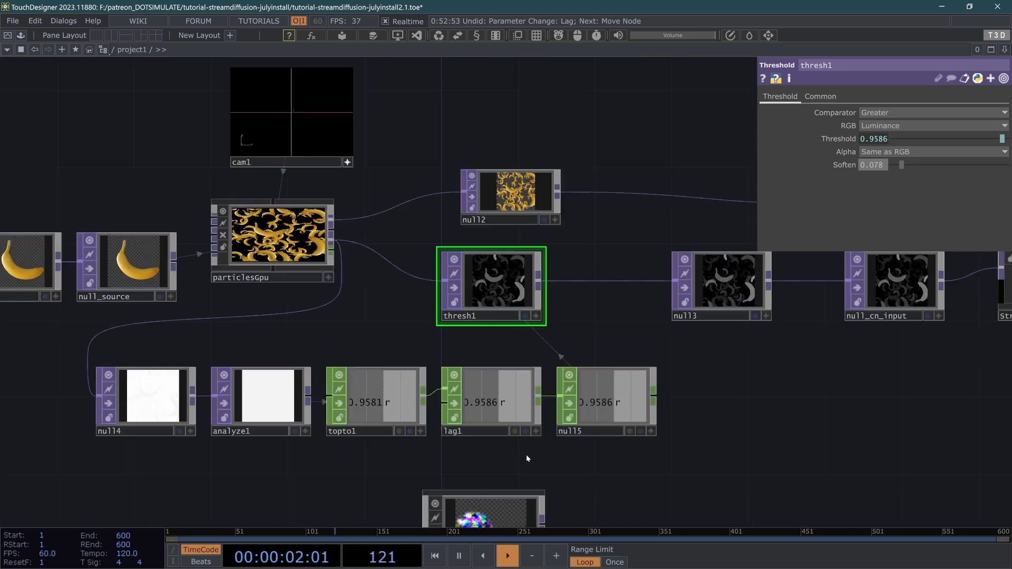
pyautogui.moveTo(80, 376); pyautogui.dragTo(81, 377, button='right')
pyautogui.moveTo(606, 404); pyautogui.dragTo(472, 404)
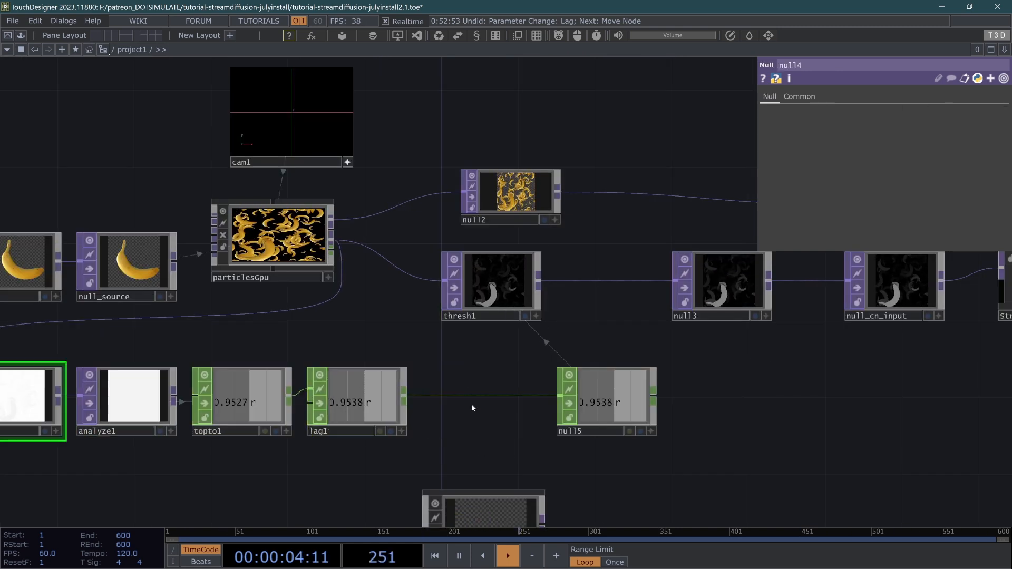
pyautogui.rightClick(472, 393)
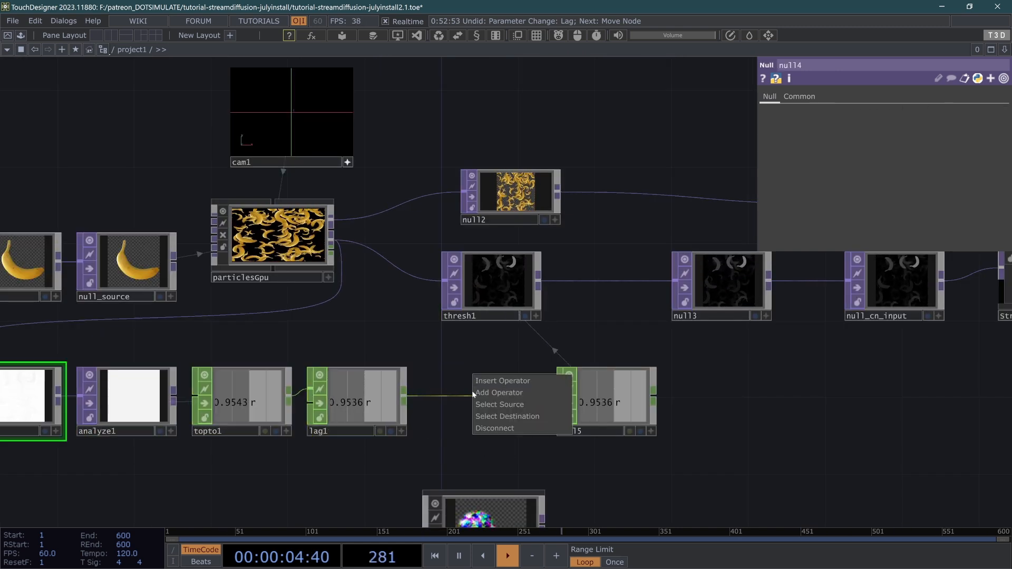
pyautogui.click(483, 387)
pyautogui.write('h')
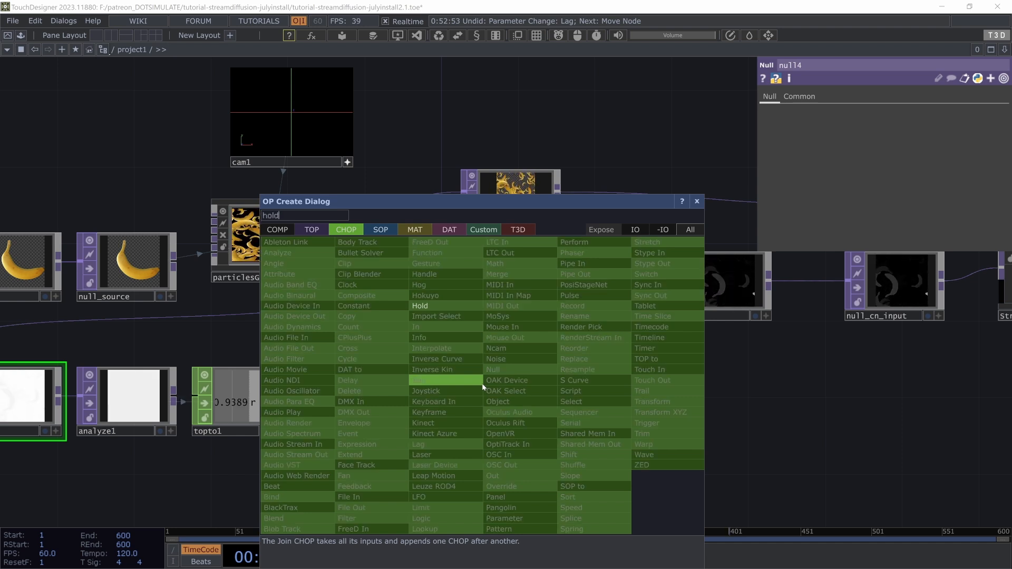
pyautogui.write('old')
pyautogui.press('Return')
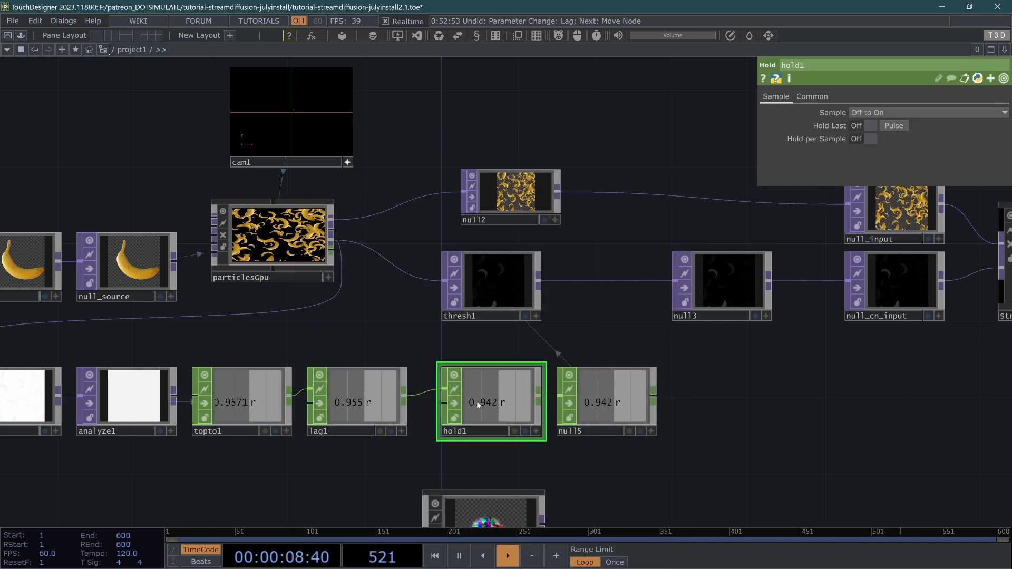
# Switch Hold Last on in hold1 to sample the current depth value, check thresh1, and switch it off again
pyautogui.scroll(3, 472, 369)
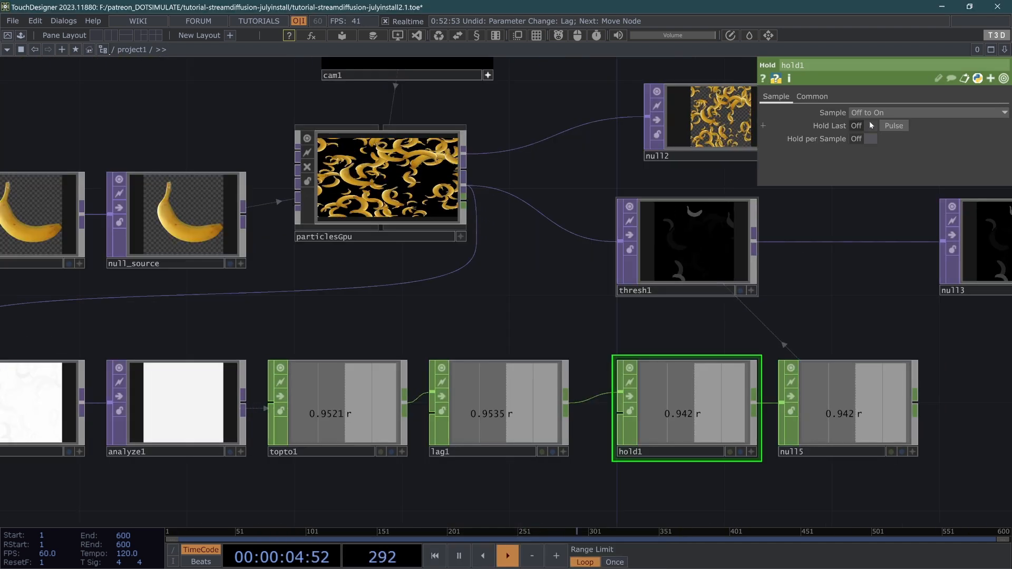
pyautogui.click(871, 125)
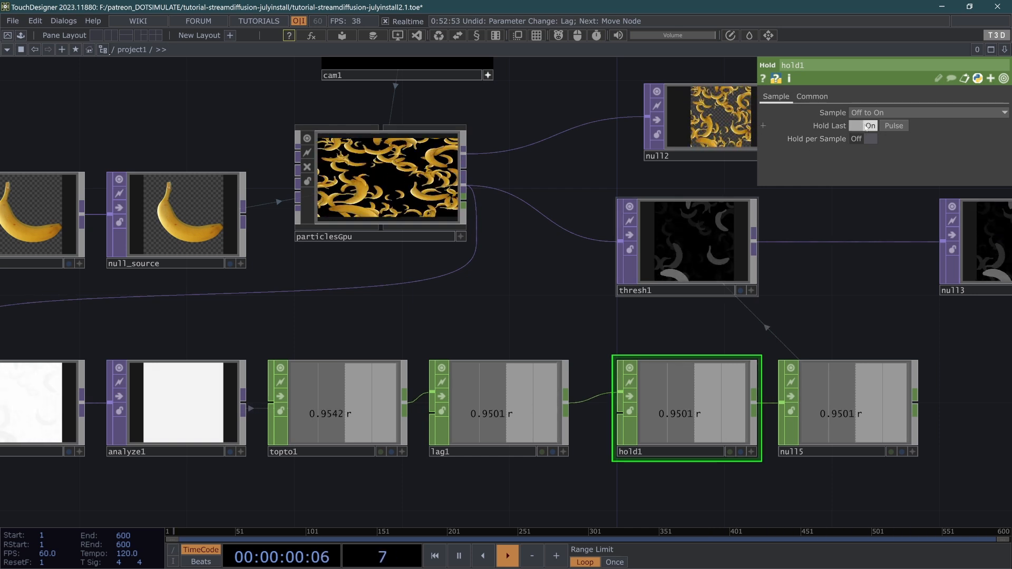
pyautogui.scroll(5, 706, 248)
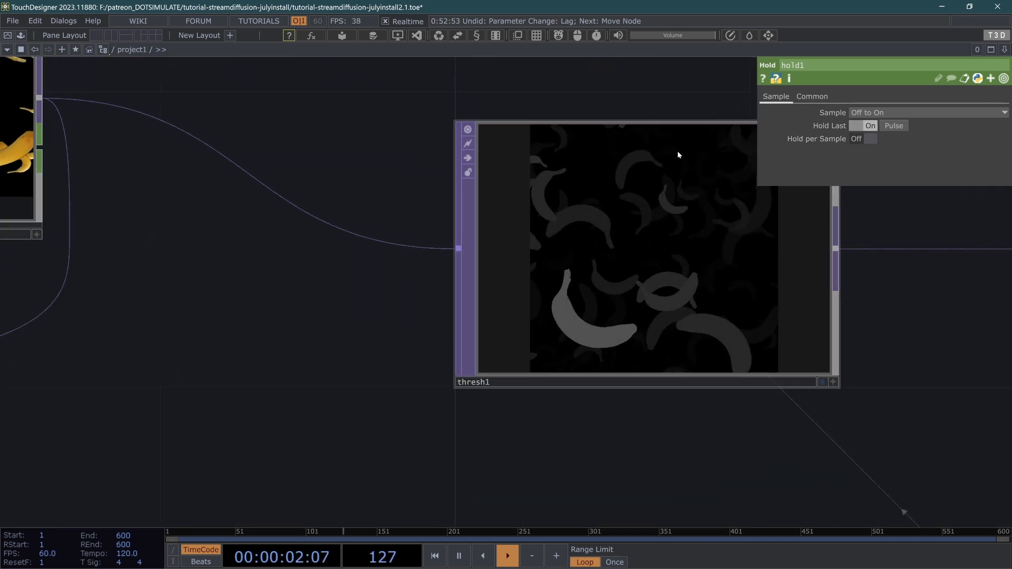
pyautogui.click(870, 126)
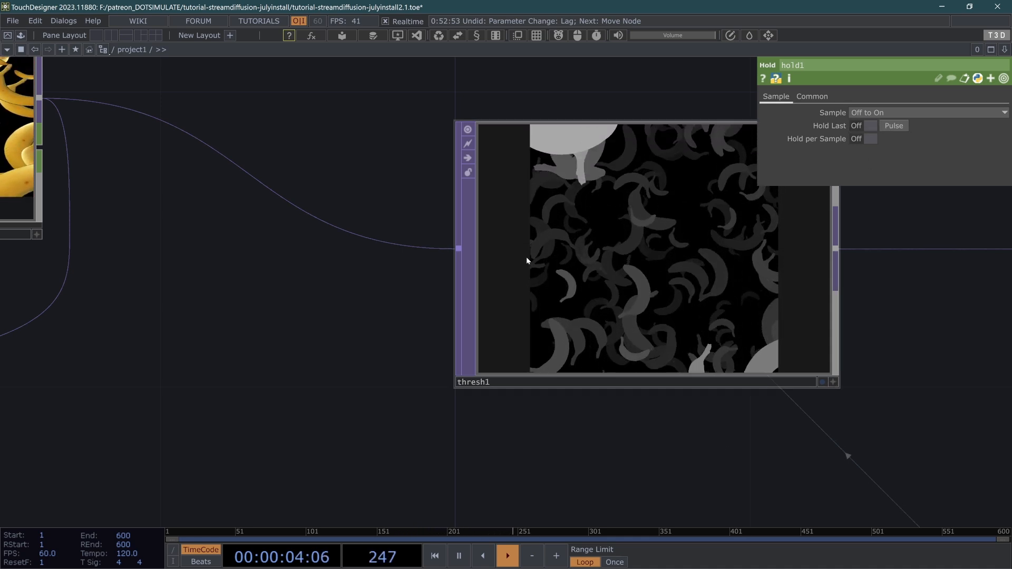
# Collapse thresh1 and the chain from null4 to null5 into a Base component named depth_est, placed near particlesGpu
pyautogui.scroll(-2, 531, 226)
pyautogui.scroll(-4, 531, 226)
pyautogui.scroll(-1, 438, 252)
pyautogui.moveTo(448, 264); pyautogui.dragTo(648, 314)
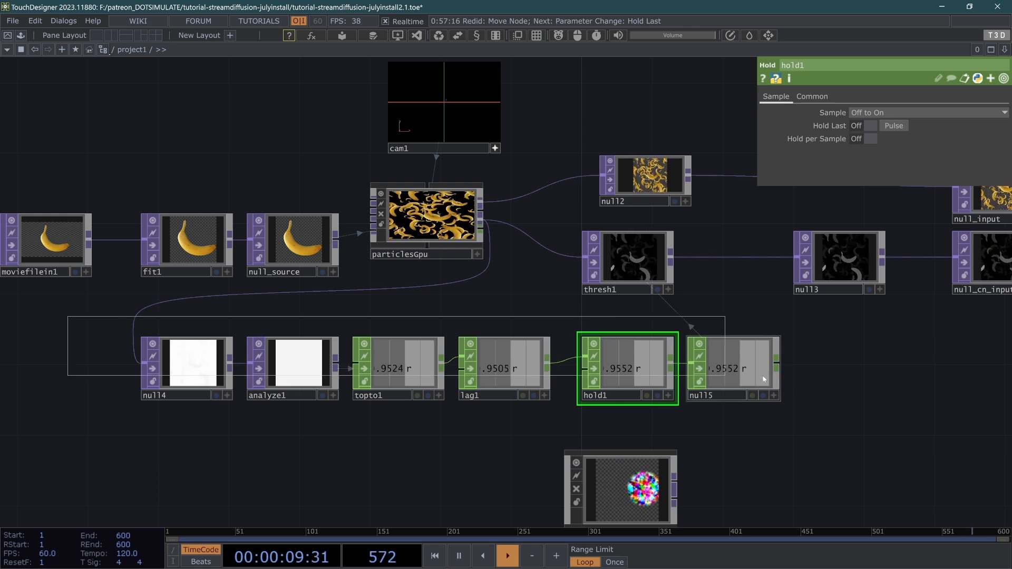
pyautogui.keyDown('shift'); pyautogui.click(627, 261); pyautogui.keyUp('shift')
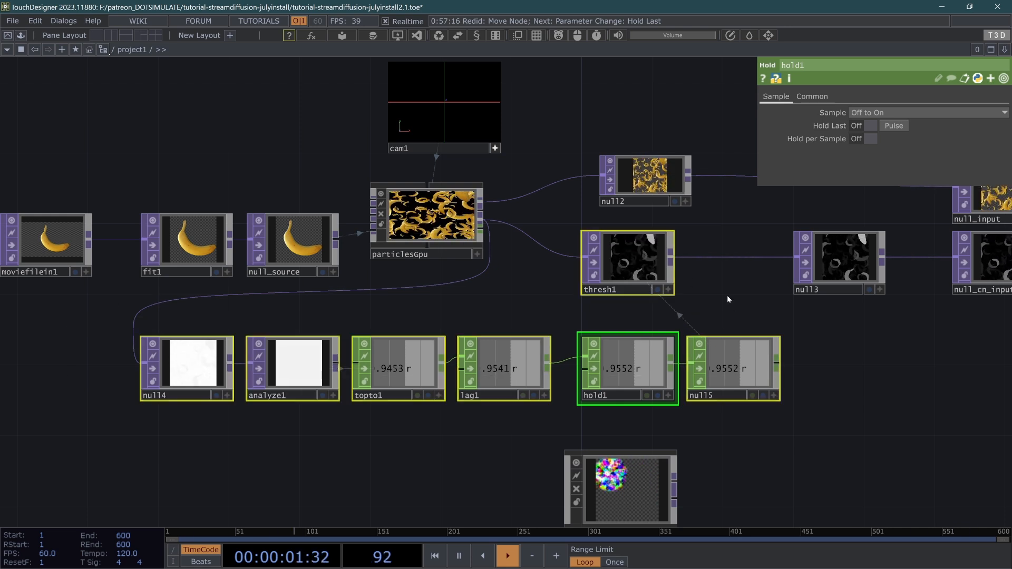
pyautogui.rightClick(731, 297)
pyautogui.click(777, 491)
pyautogui.moveTo(520, 354); pyautogui.dragTo(632, 283)
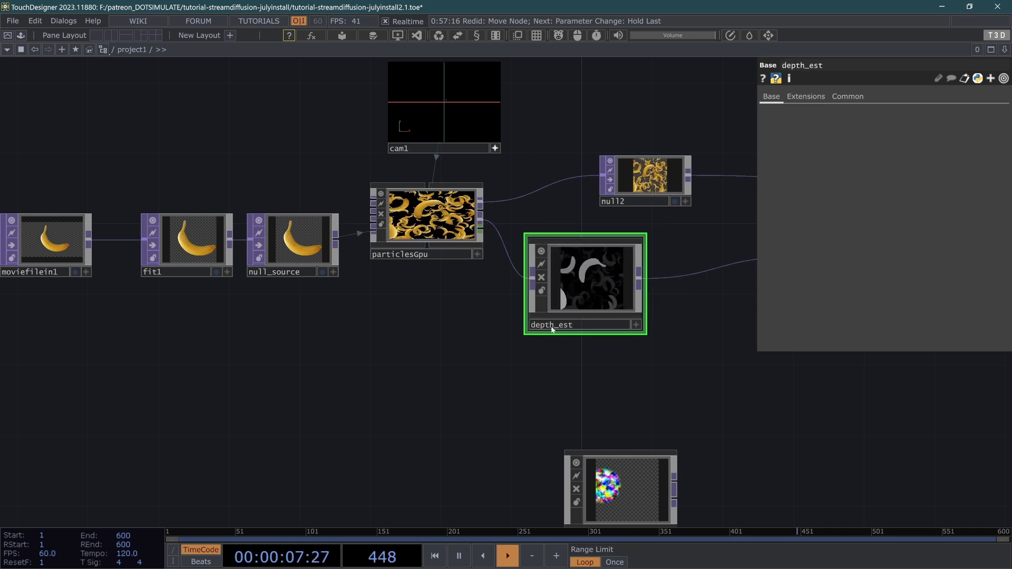
# Customize depth_est with a parameter made from hold1's Hold Last, setting the reference expression parent().par.Hold on the source
pyautogui.rightClick(609, 274)
pyautogui.click(643, 290)
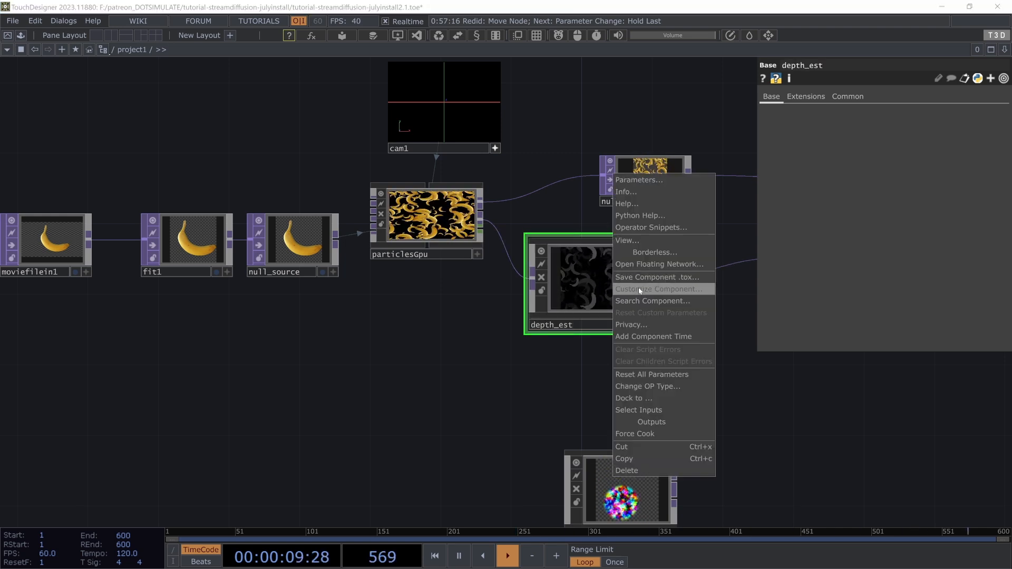
pyautogui.moveTo(599, 71); pyautogui.dragTo(251, 100)
pyautogui.click(574, 282)
pyautogui.press('i')
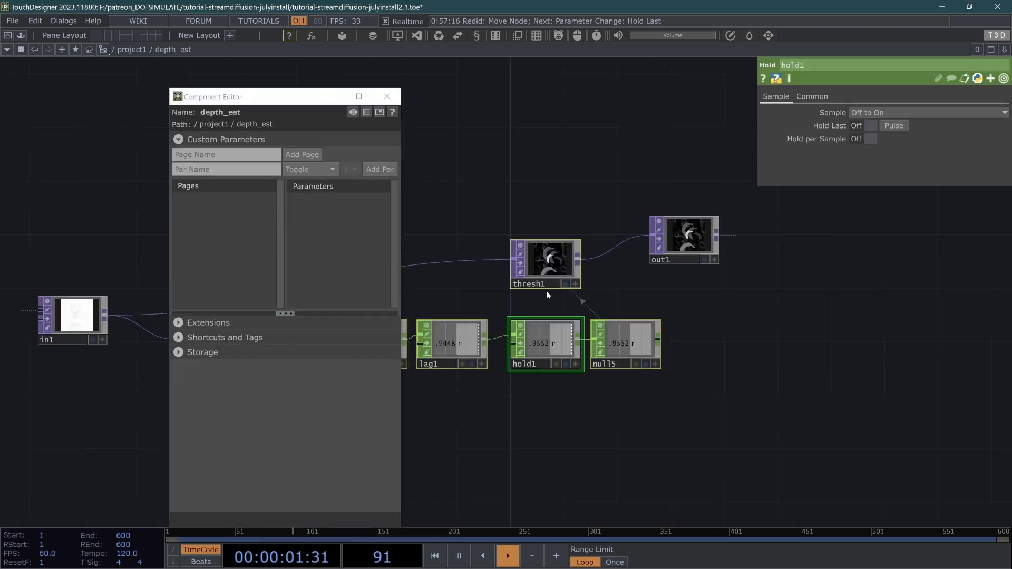
pyautogui.click(781, 126)
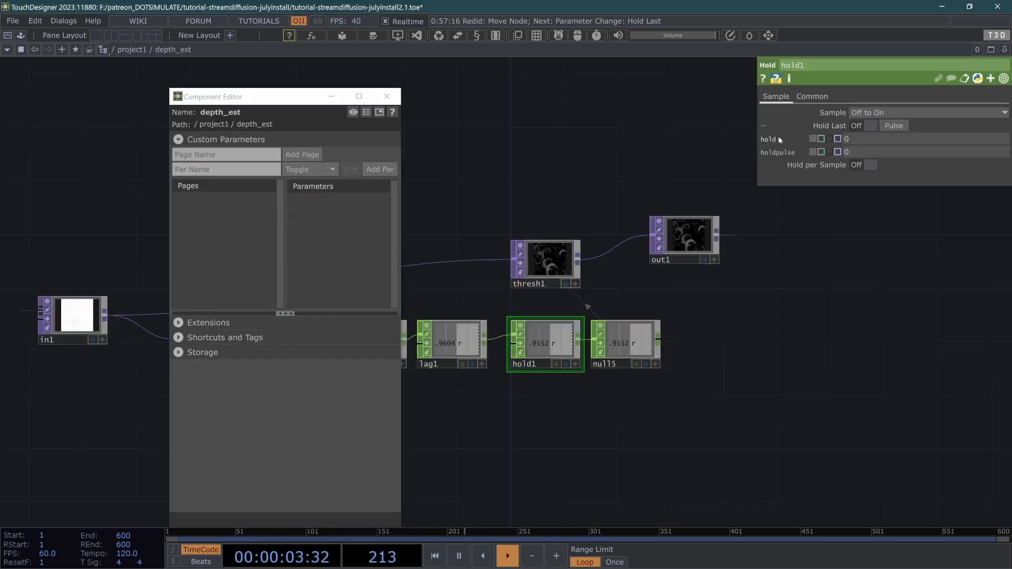
pyautogui.moveTo(271, 229); pyautogui.dragTo(334, 217)
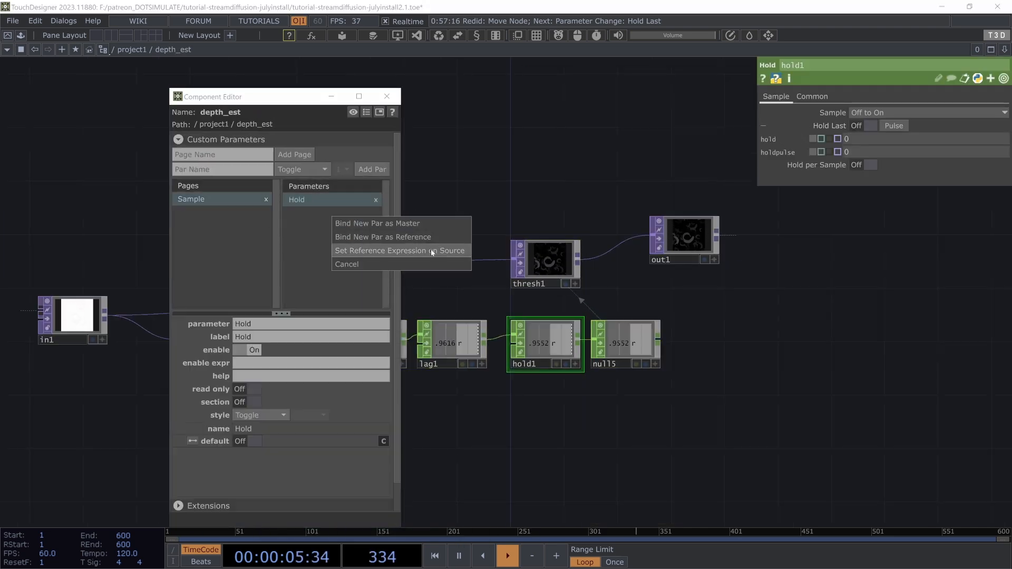
pyautogui.click(421, 253)
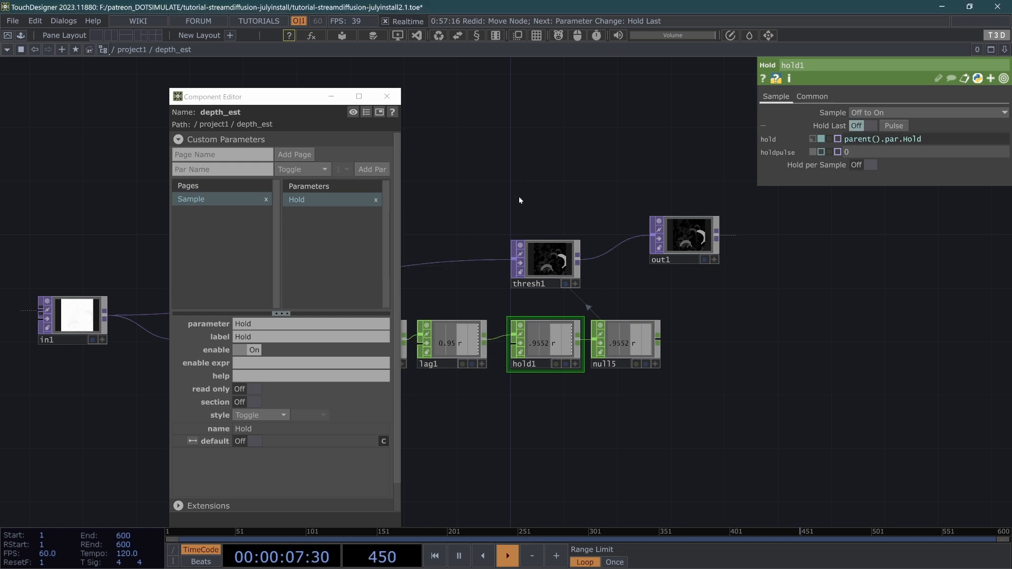
# Return to the project1 network and relabel depth_est's custom Hold parameter as "Auto Analze"
pyautogui.press('u')
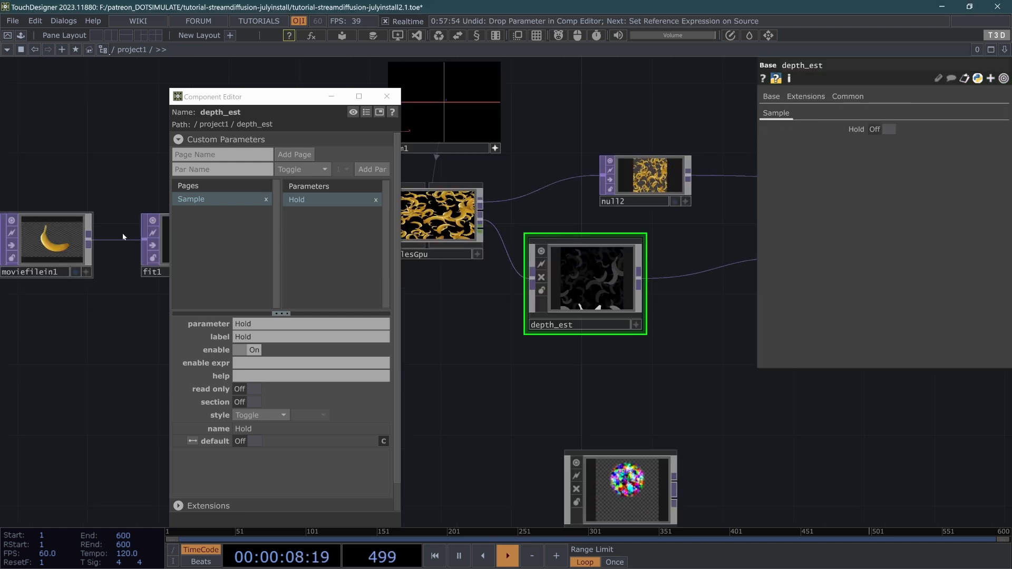
pyautogui.moveTo(259, 338); pyautogui.dragTo(133, 339)
pyautogui.press('BackSpace')
pyautogui.write('Au')
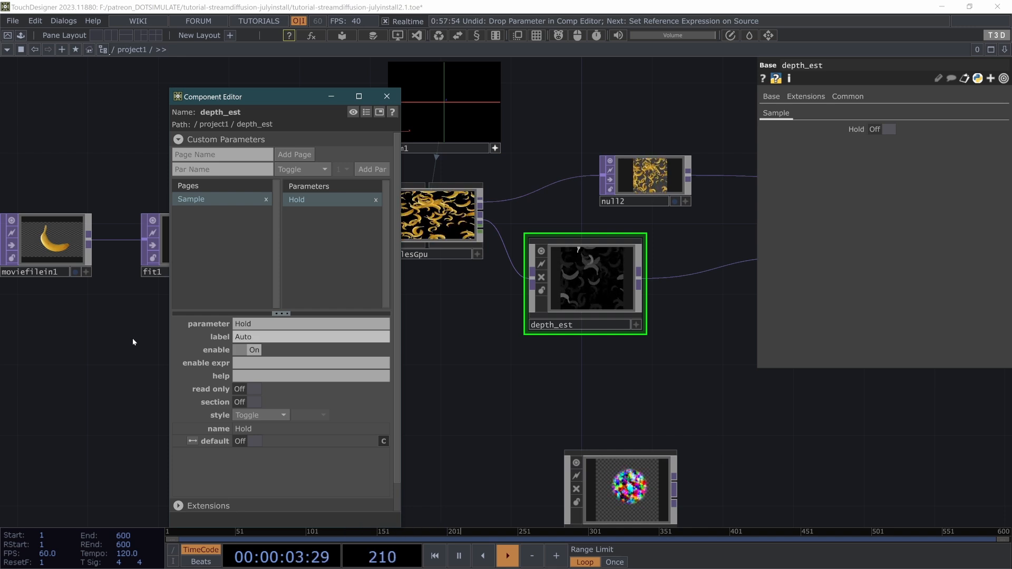
pyautogui.write('to')
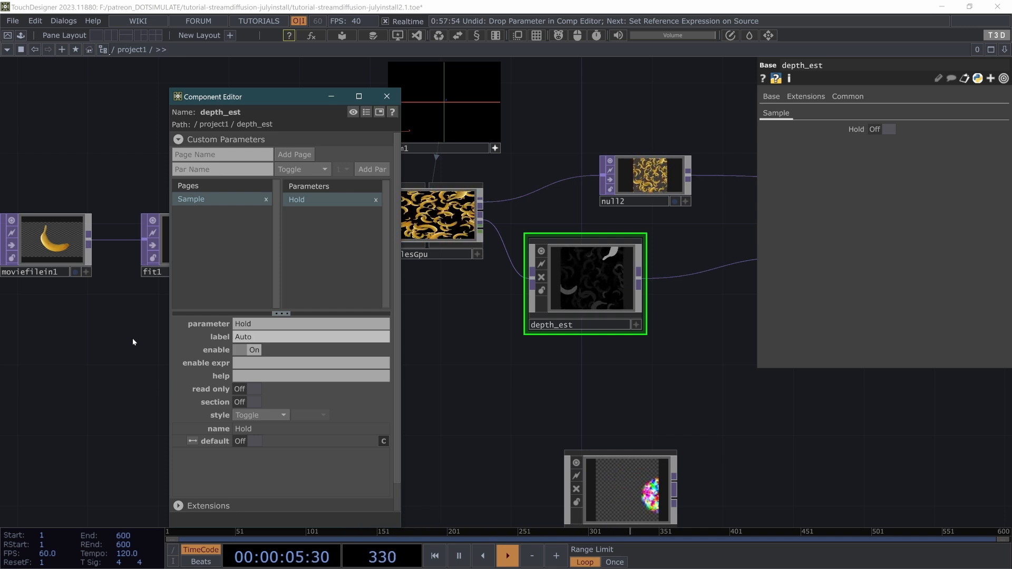
pyautogui.write(' Analze')
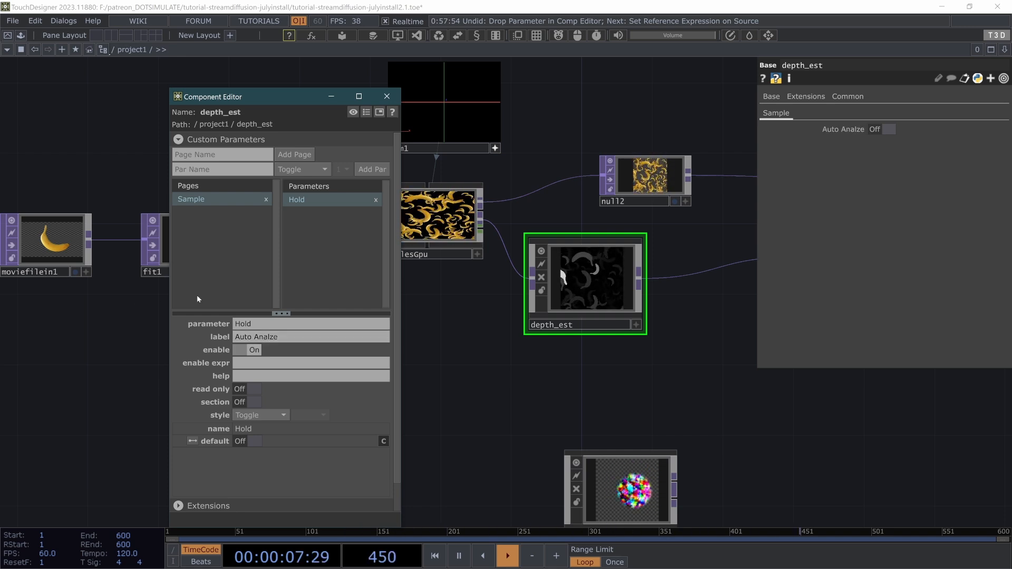
# Test Auto Analze on depth_est by switching it on and off, and close the Component Editor
pyautogui.scroll(3, 571, 247)
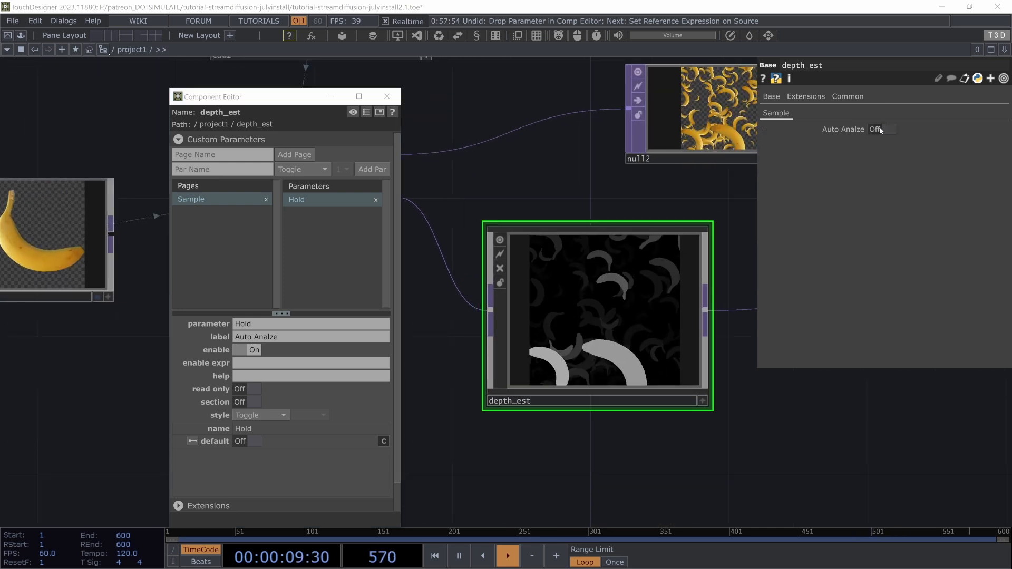
pyautogui.click(887, 129)
pyautogui.scroll(3, 586, 333)
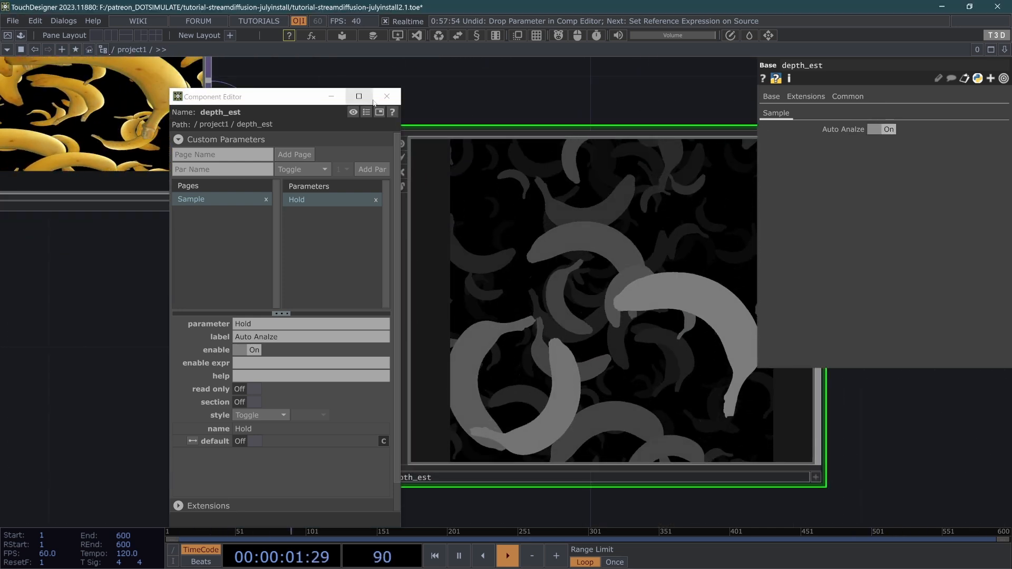
pyautogui.click(387, 96)
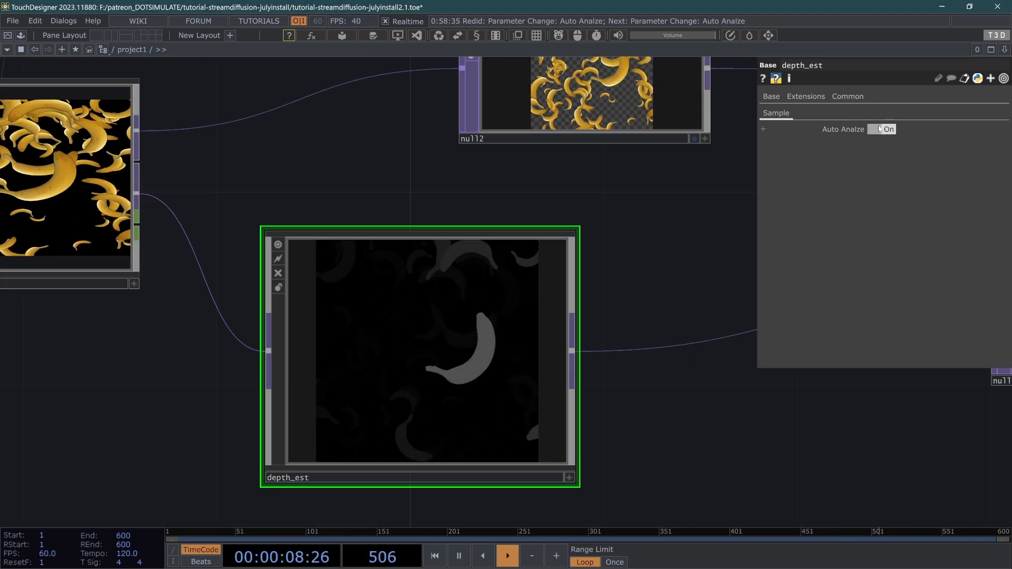
pyautogui.click(880, 129)
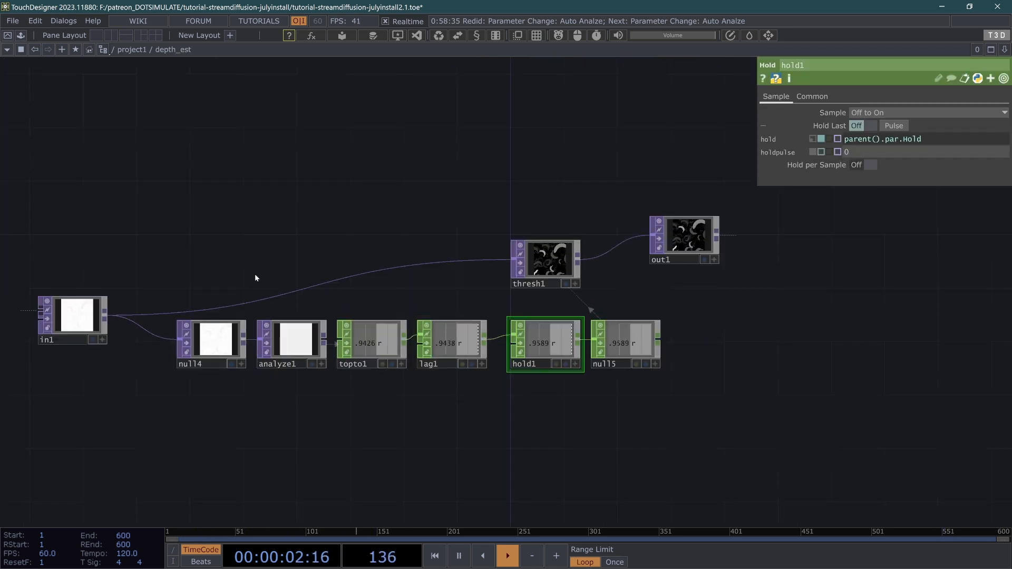
# Go back up to the project1 network and move depth_est and null2 closer to particlesGpu
pyautogui.press('u')
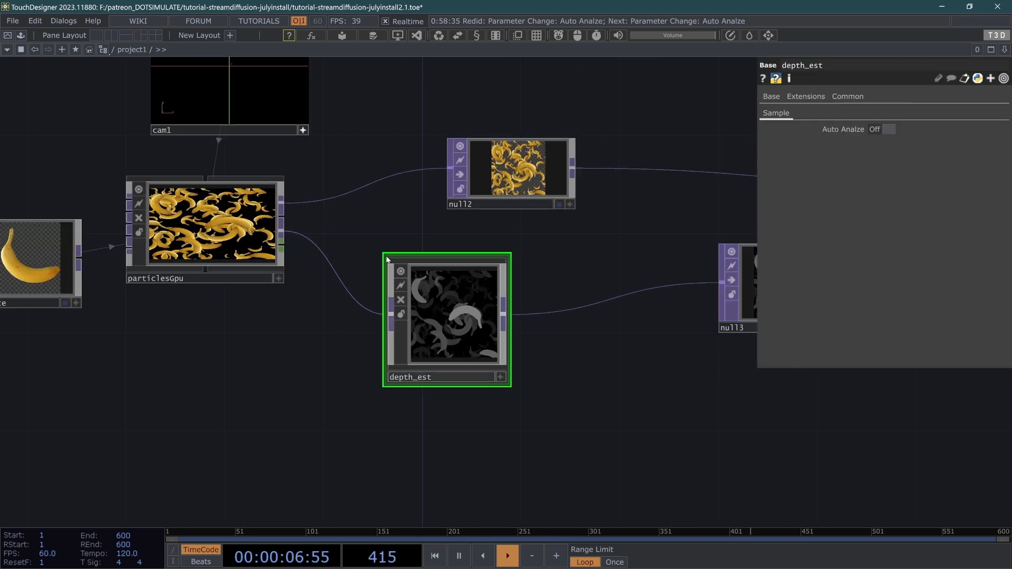
pyautogui.moveTo(452, 326); pyautogui.dragTo(421, 327)
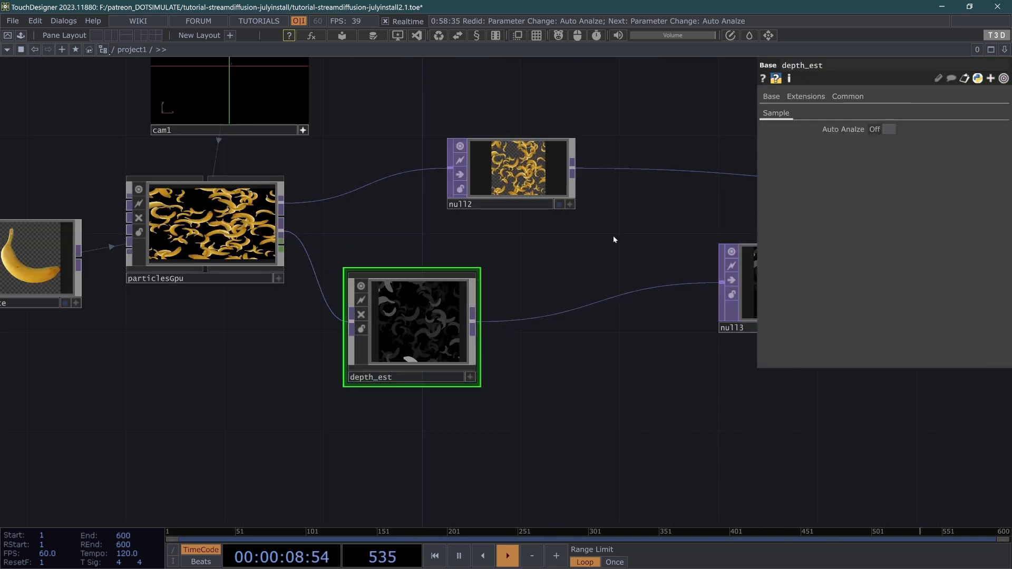
pyautogui.moveTo(559, 178); pyautogui.dragTo(484, 178)
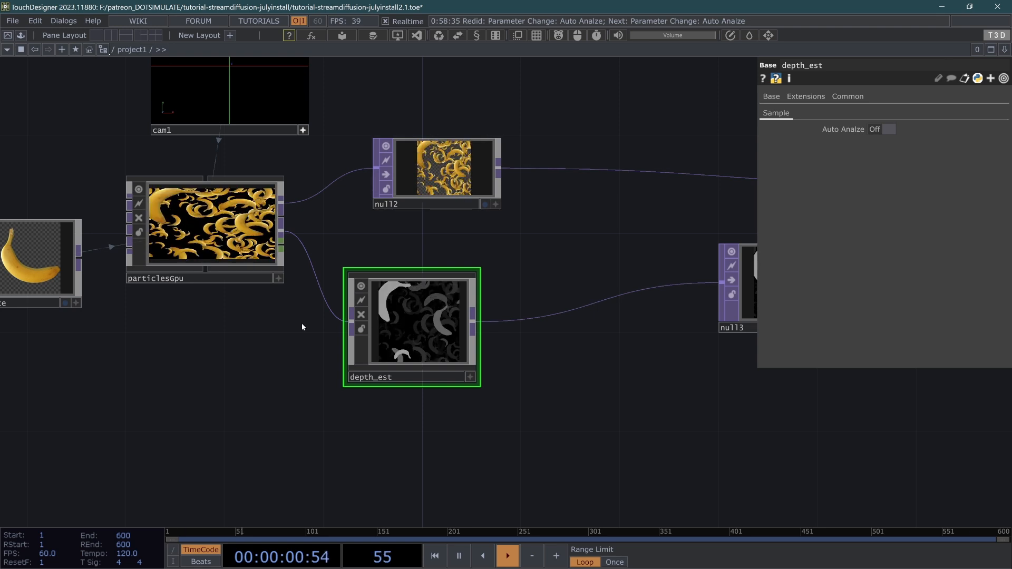
# Extend the text1 prompt with ", billowing clouds cloudy sunset background, stunning sunray lighting" and set StreamDiffusionTD's denoise steps to 1 and 9
pyautogui.moveTo(590, 261); pyautogui.dragTo(340, 321)
pyautogui.moveTo(340, 321); pyautogui.dragTo(166, 360)
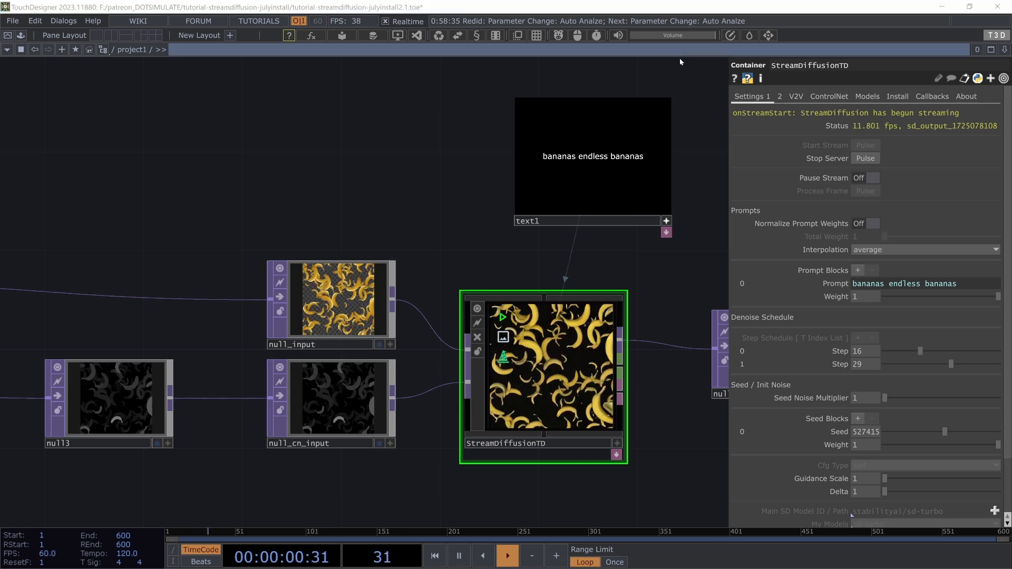
pyautogui.write(',')
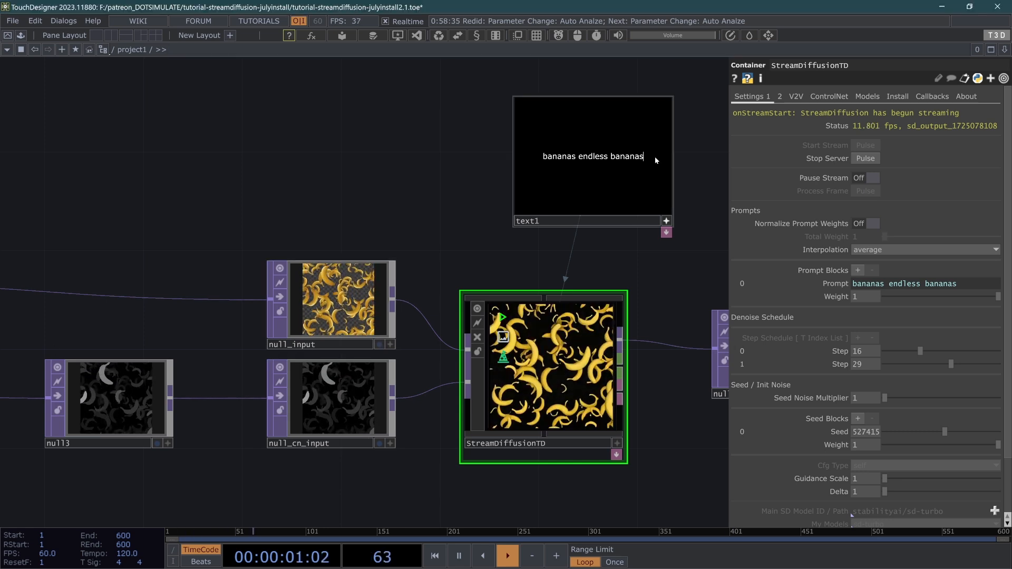
pyautogui.write('c')
pyautogui.write('loudy sunset background, stunning sunray lighting')
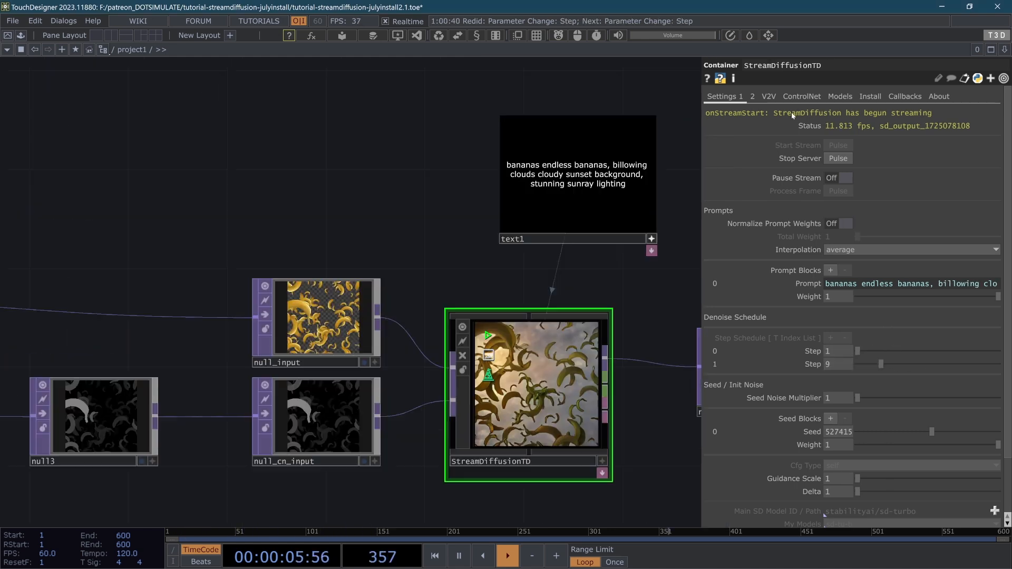
# Lower StreamDiffusionTD's ControlNet Weight to 0.758 and inspect the generated banana image
pyautogui.click(802, 96)
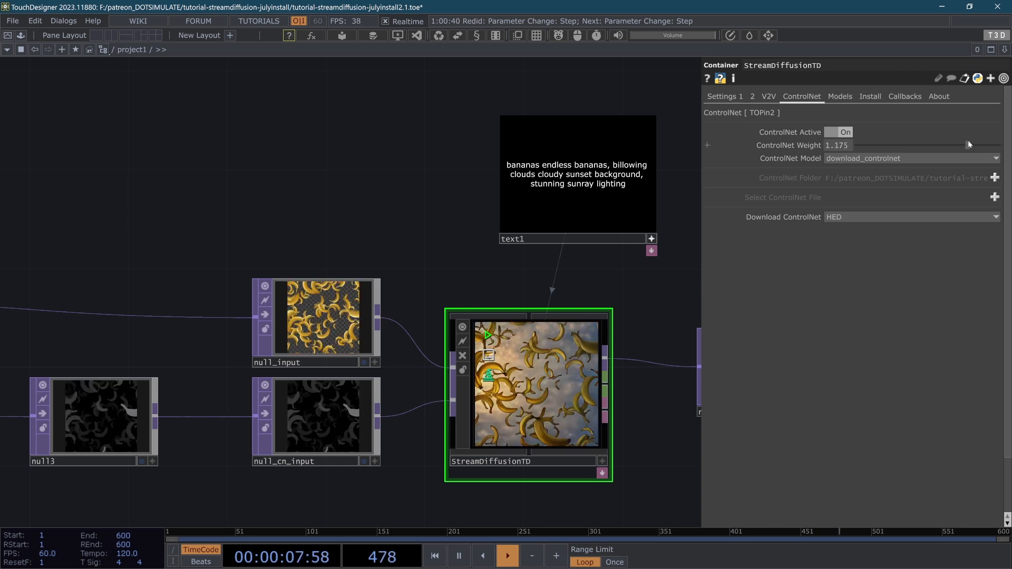
pyautogui.moveTo(951, 141); pyautogui.dragTo(928, 141)
pyautogui.scroll(5, 582, 437)
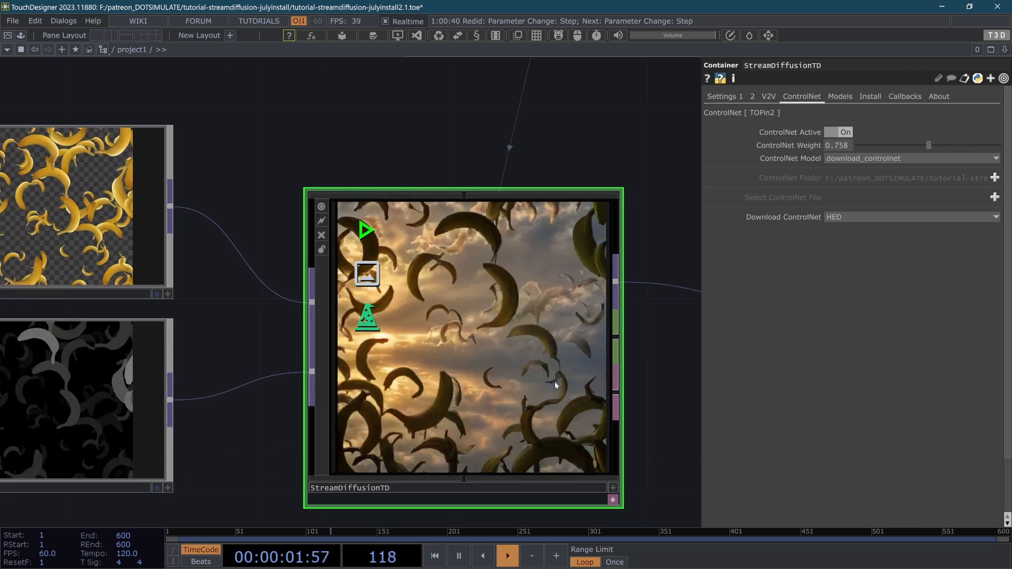
pyautogui.scroll(-3, 554, 381)
pyautogui.scroll(3, 555, 382)
pyautogui.scroll(-2, 554, 430)
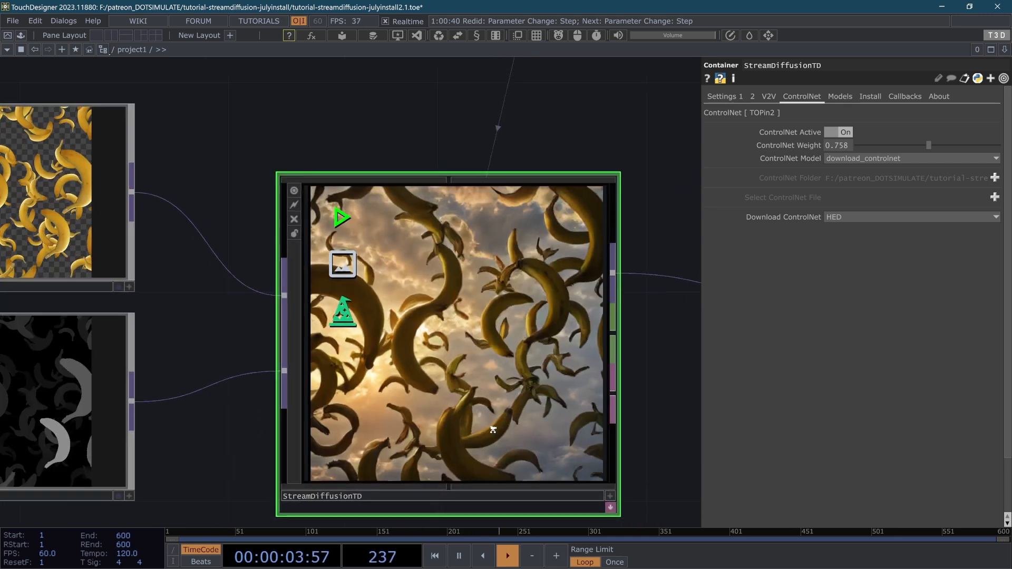
# Lower StreamDiffusionTD's ControlNet Weight to 0.682 and inspect the generated image
pyautogui.scroll(-2, 553, 431)
pyautogui.scroll(-2, 609, 346)
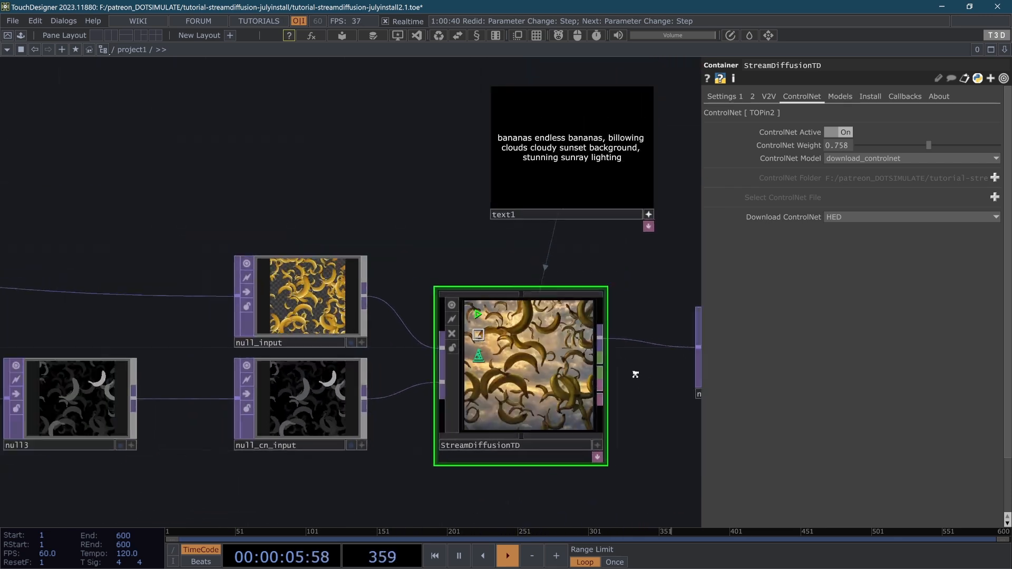
pyautogui.scroll(3, 606, 414)
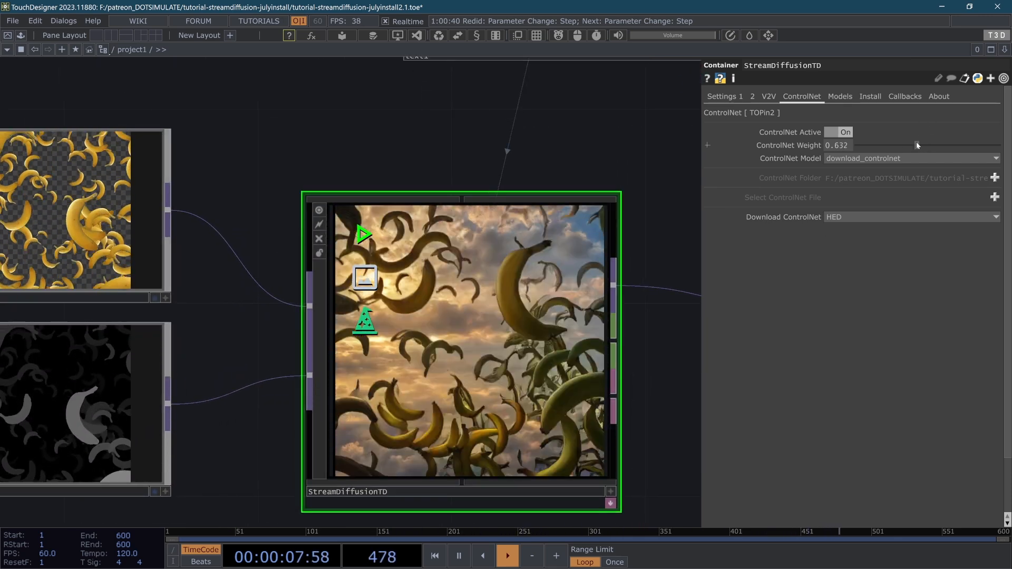
pyautogui.click(893, 145)
pyautogui.moveTo(893, 144); pyautogui.dragTo(922, 150)
pyautogui.scroll(-3, 572, 338)
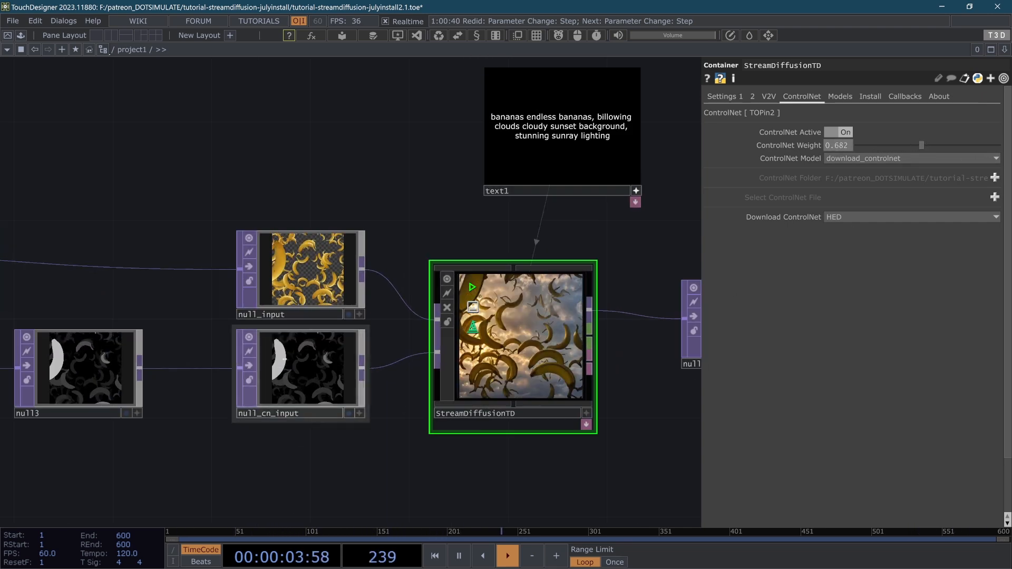
# Create a synced component from StreamDiffusionTD's second settings page and place the new base above null_input
pyautogui.scroll(-4, 409, 264)
pyautogui.moveTo(63, 195); pyautogui.dragTo(443, 254)
pyautogui.scroll(-3, 448, 282)
pyautogui.scroll(3, 598, 296)
pyautogui.click(727, 98)
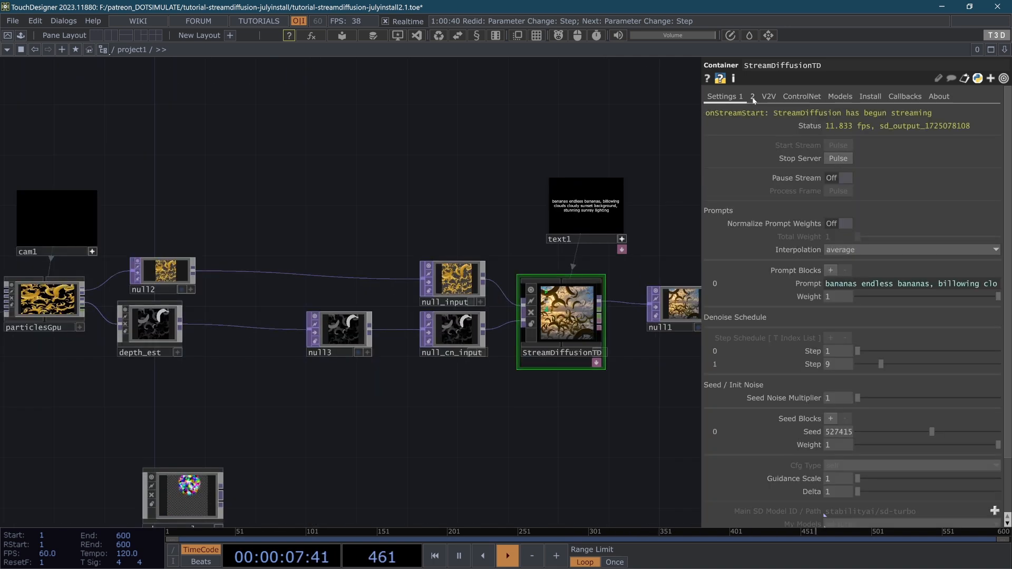
pyautogui.click(752, 99)
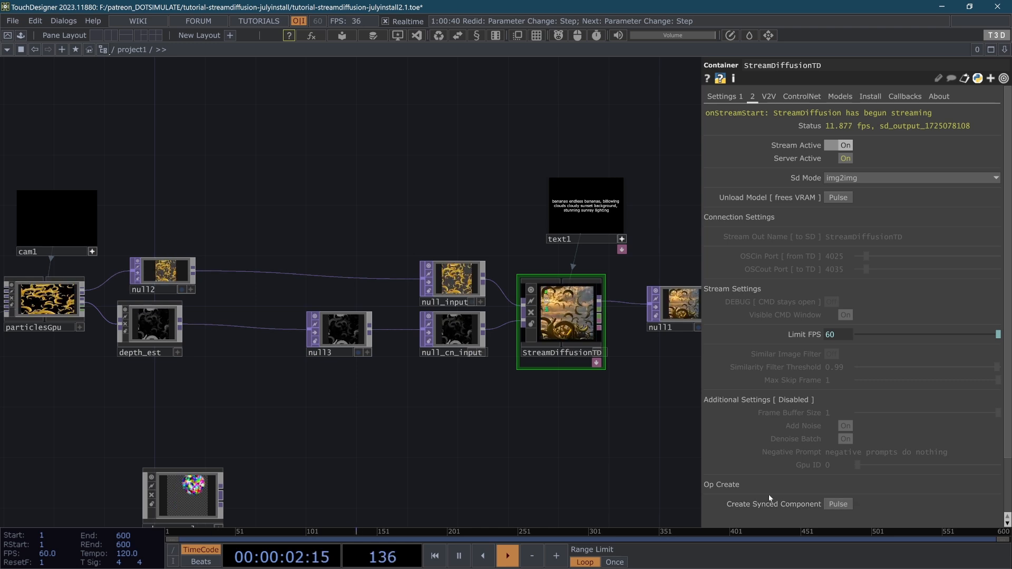
pyautogui.click(838, 504)
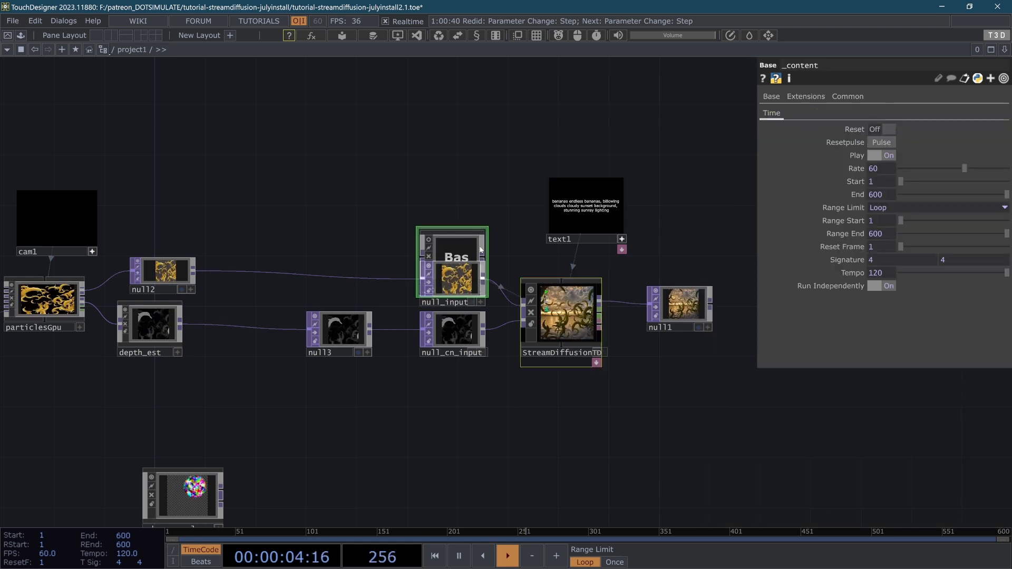
pyautogui.scroll(5, 496, 192)
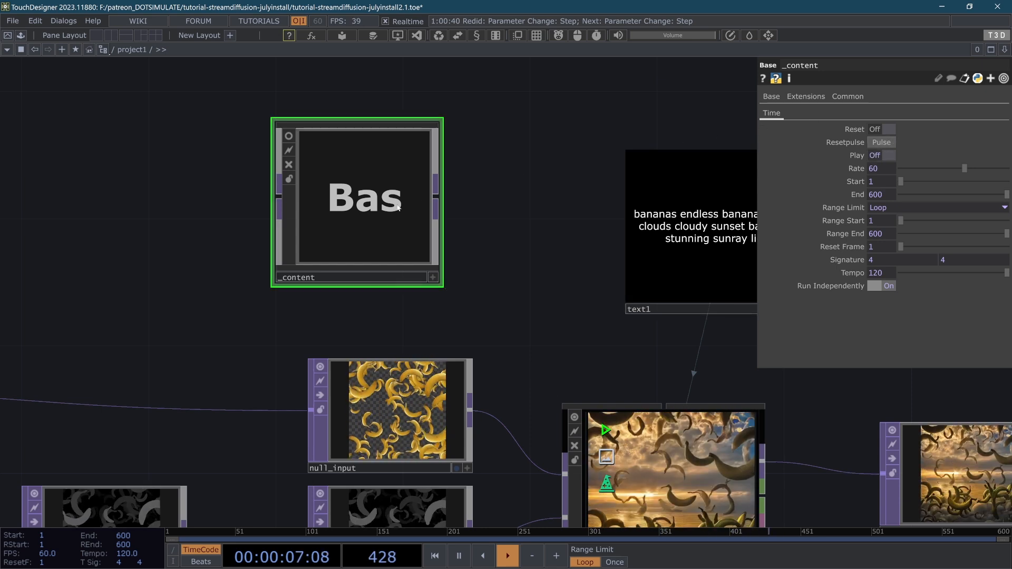
# Look through _content's local time network, read the StreamDiffusionTD_callbacks script in project1, and collapse that docked DAT
pyautogui.press('i')
pyautogui.press('i')
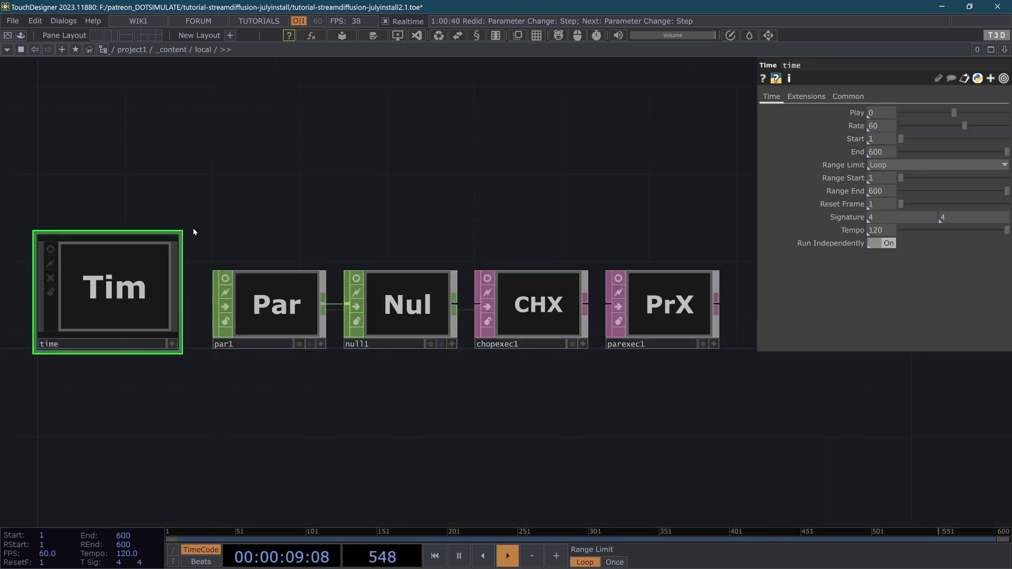
pyautogui.press('u')
pyautogui.press('u')
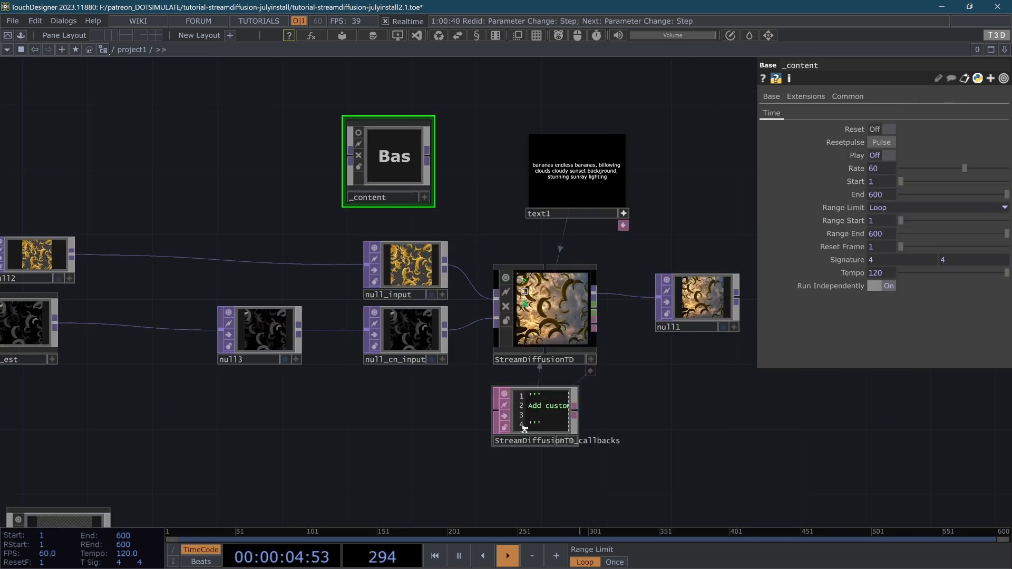
pyautogui.scroll(5, 456, 298)
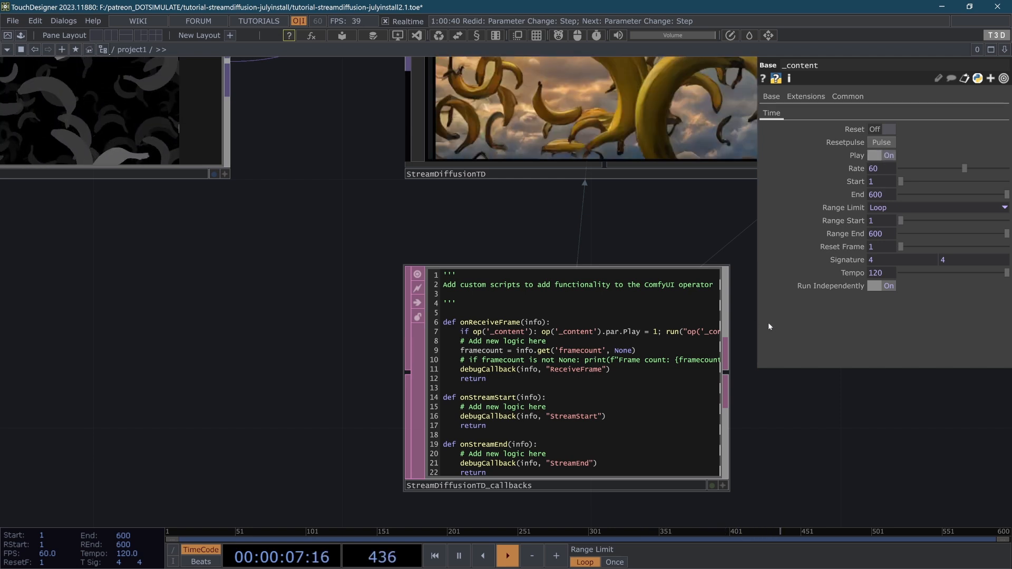
pyautogui.scroll(-5, 669, 400)
pyautogui.click(734, 295)
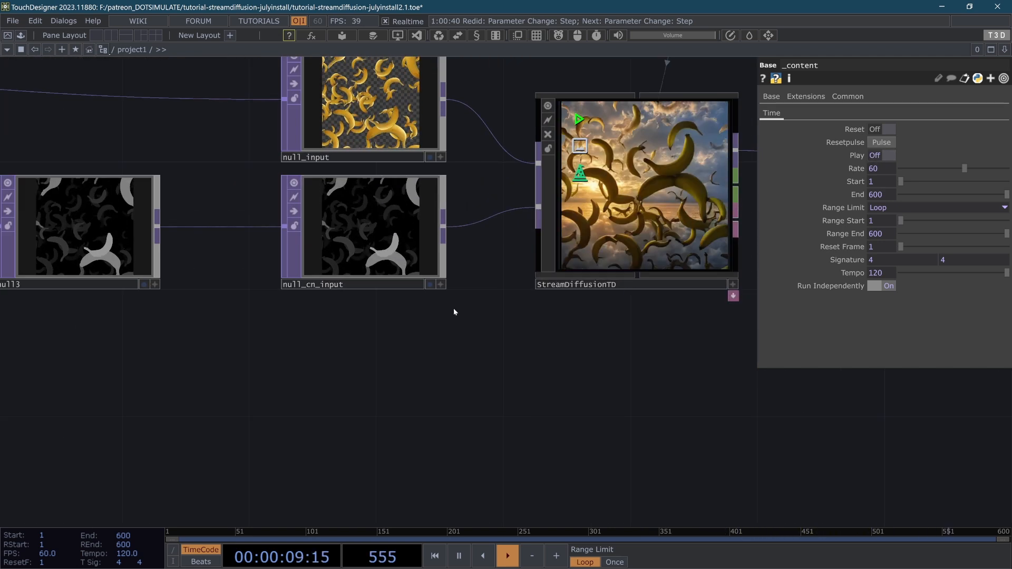
# Examine the in1 and out1 operators inside _content, return to project1, and select StreamDiffusionTD
pyautogui.moveTo(454, 310); pyautogui.dragTo(528, 465)
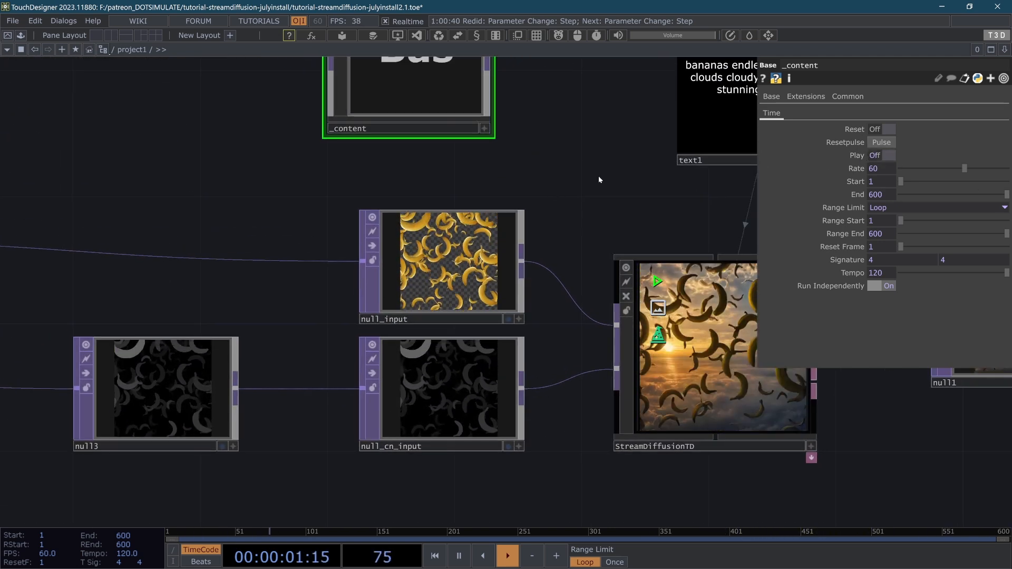
pyautogui.moveTo(575, 127); pyautogui.dragTo(558, 261)
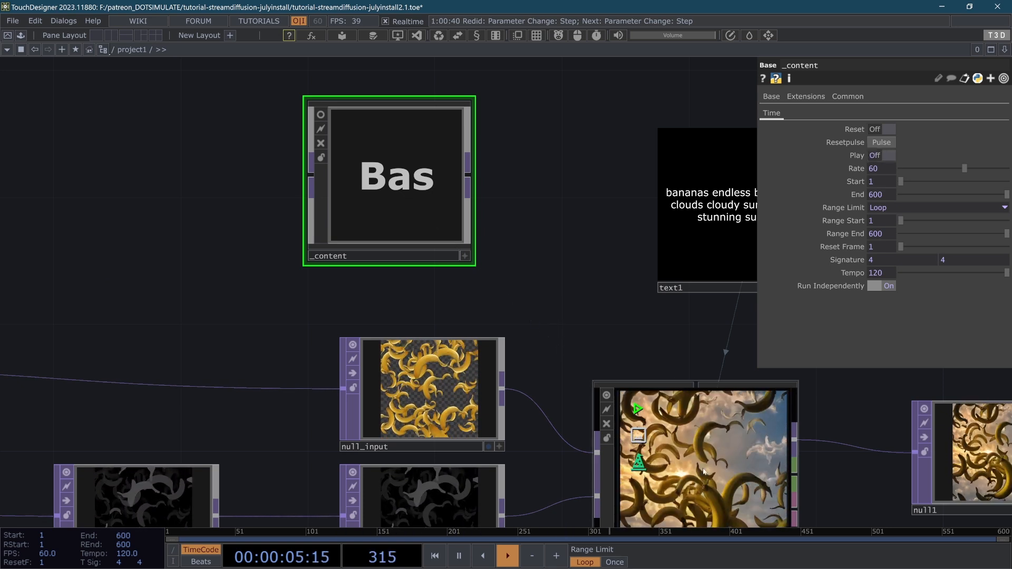
pyautogui.moveTo(647, 310); pyautogui.dragTo(579, 284)
pyautogui.scroll(-2, 457, 165)
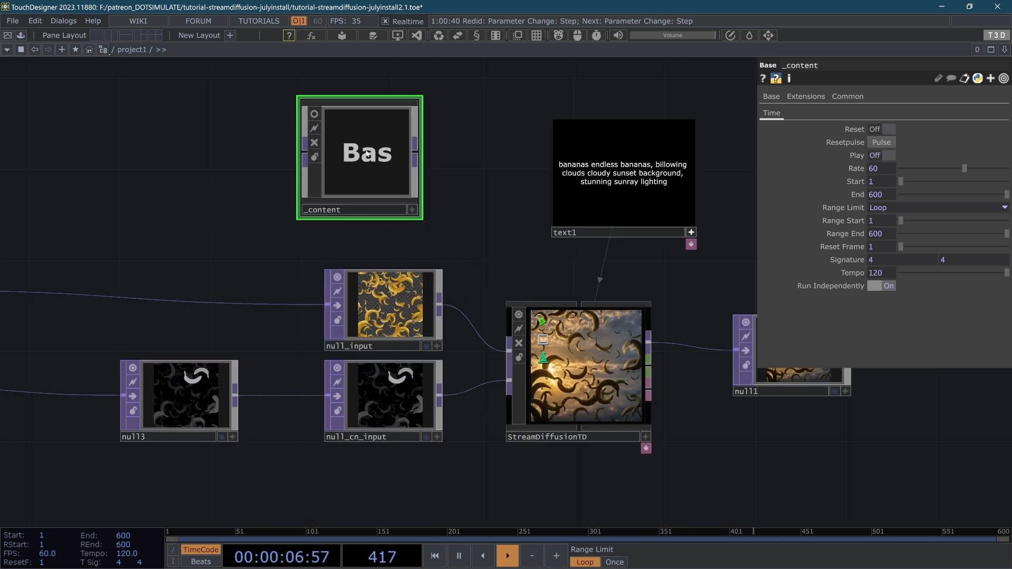
pyautogui.press('i')
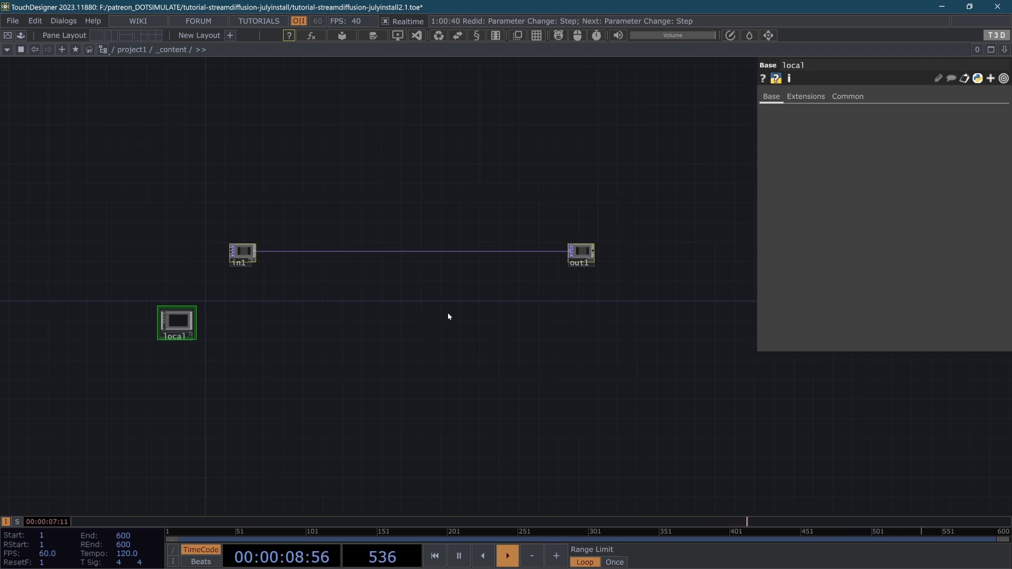
pyautogui.press('u')
pyautogui.click(591, 328)
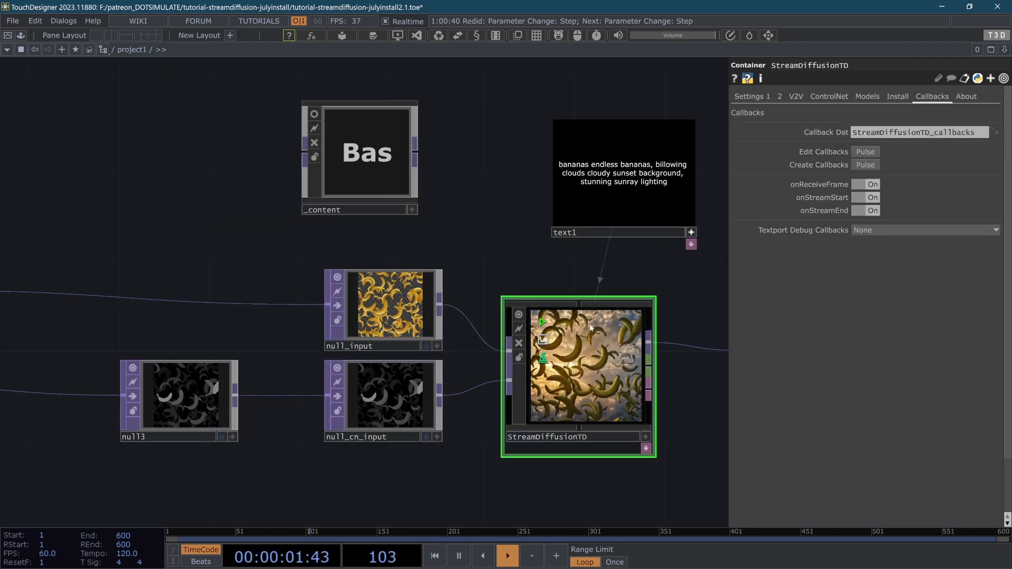
# Move the operator chain from moviefilein1 through null3, including cam1, particlesGpu and depth_est, out of project1 into _content
pyautogui.moveTo(504, 261); pyautogui.dragTo(717, 288)
pyautogui.scroll(-3, 601, 242)
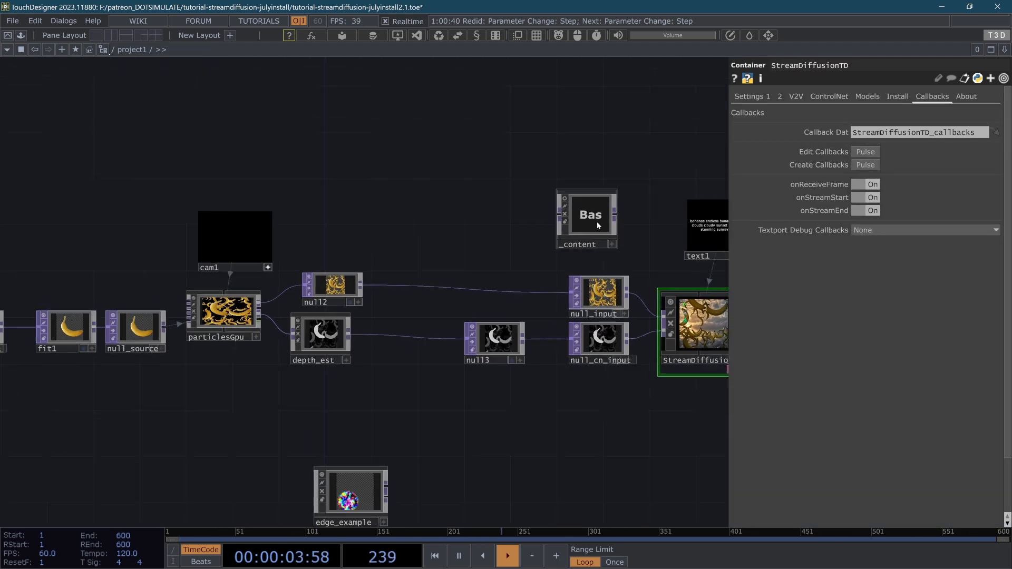
pyautogui.scroll(-2, 529, 161)
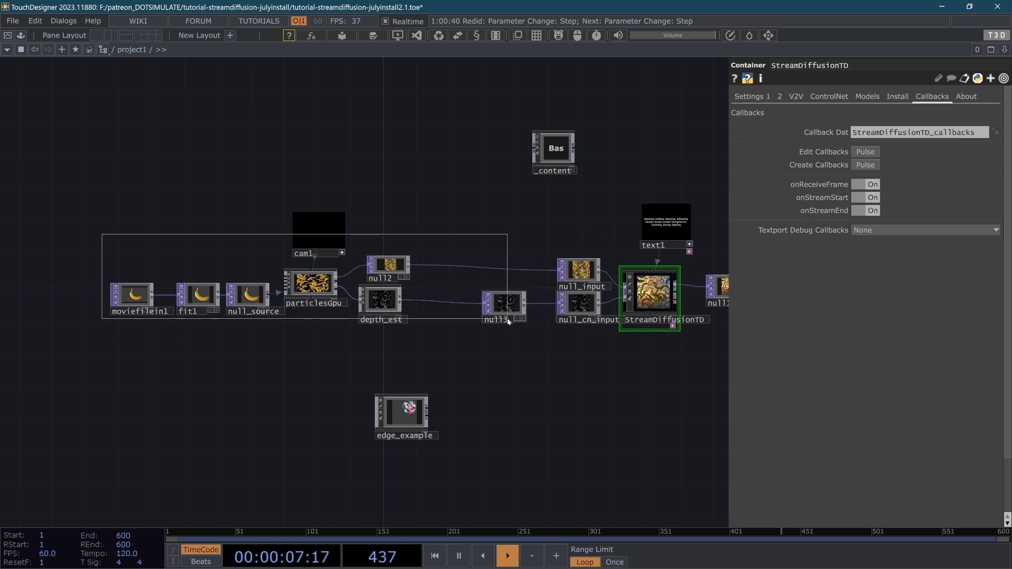
pyautogui.moveTo(508, 321); pyautogui.dragTo(494, 316)
pyautogui.scroll(3, 571, 278)
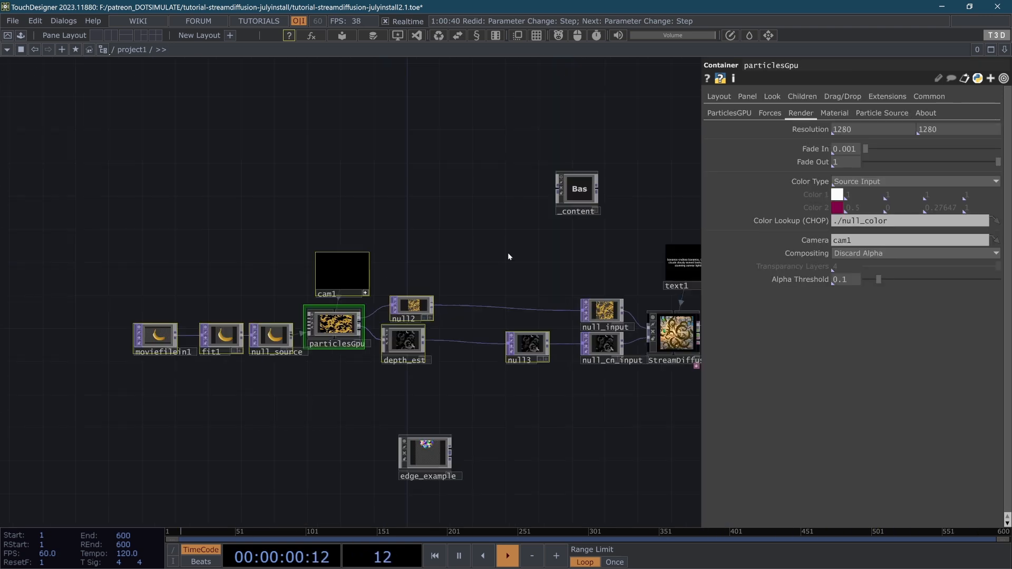
pyautogui.press('Delete')
pyautogui.doubleClick(579, 193)
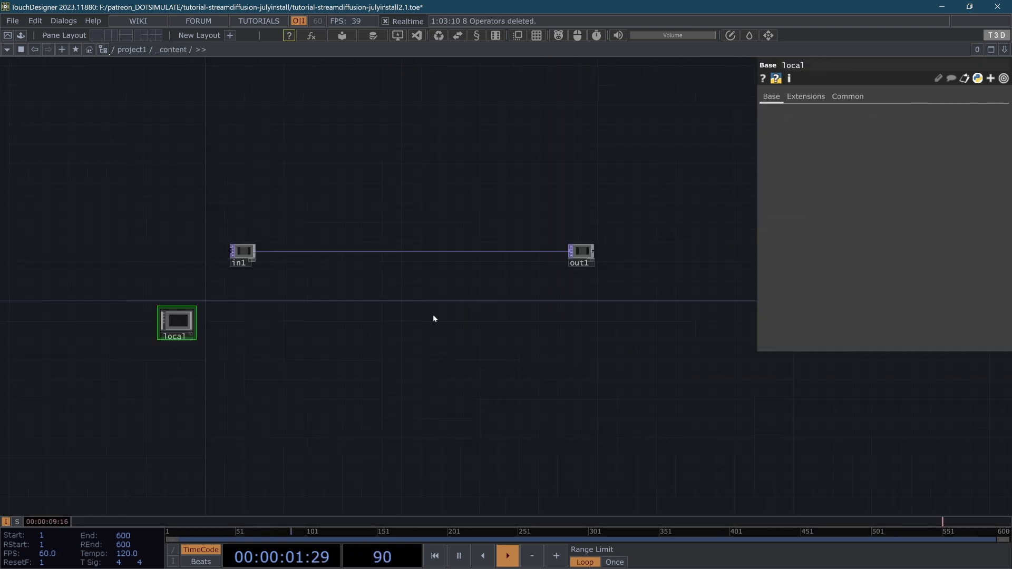
pyautogui.hotkey('ctrl', 'v')
# Wire null2 into out1 inside _content and duplicate out1 as a second output for null3
pyautogui.scroll(5, 465, 289)
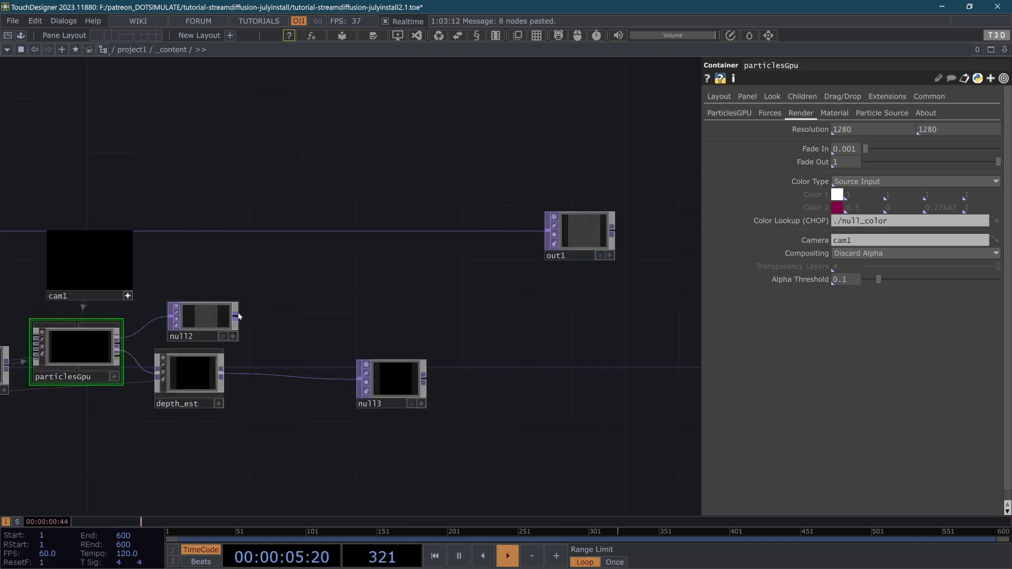
pyautogui.click(588, 237)
pyautogui.hotkey('ctrl', 'c')
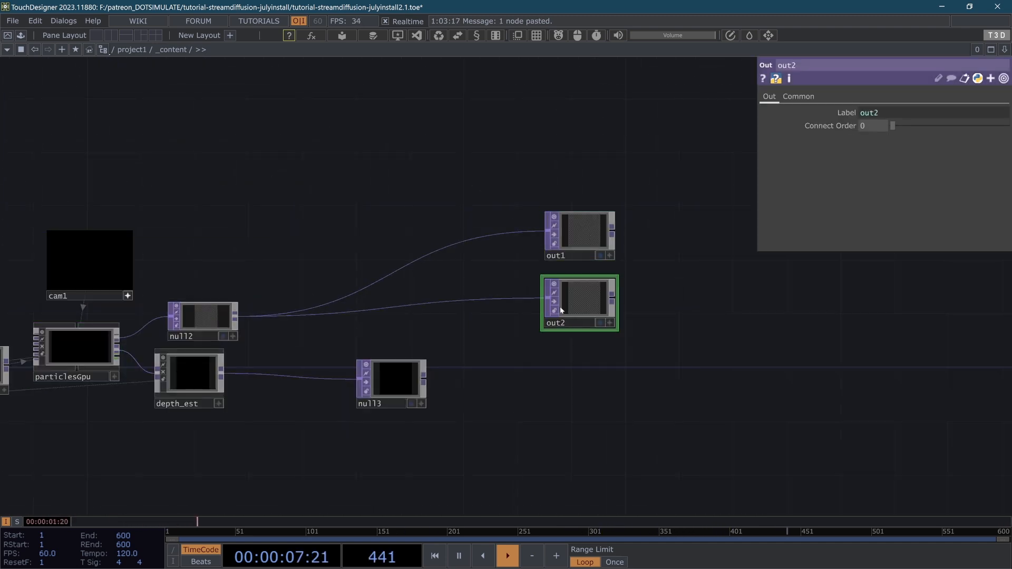
# Back in project1, place _content before the input nulls and wire its two outputs to null_input and null_cn_input
pyautogui.press('u')
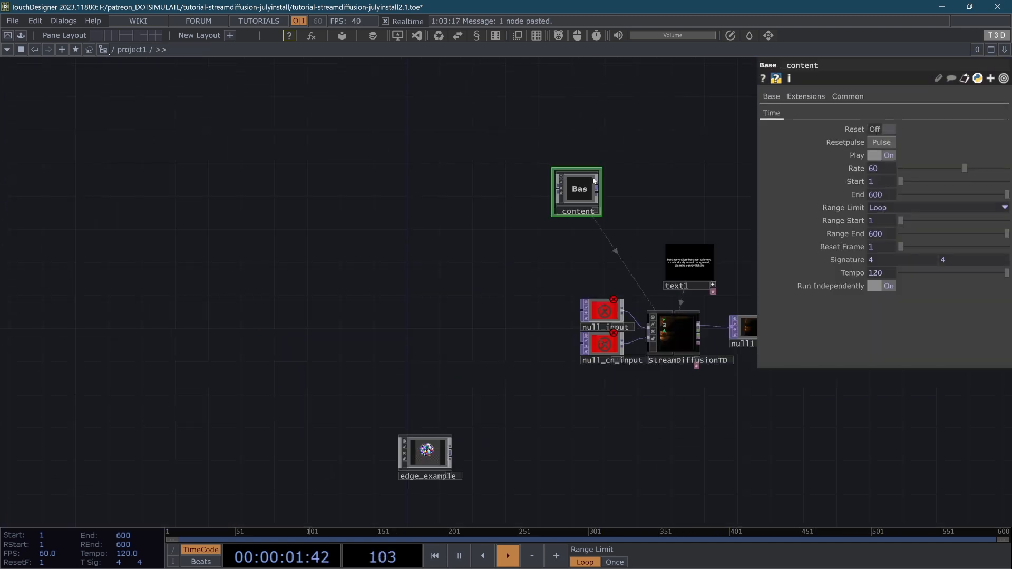
pyautogui.moveTo(473, 331); pyautogui.dragTo(531, 322)
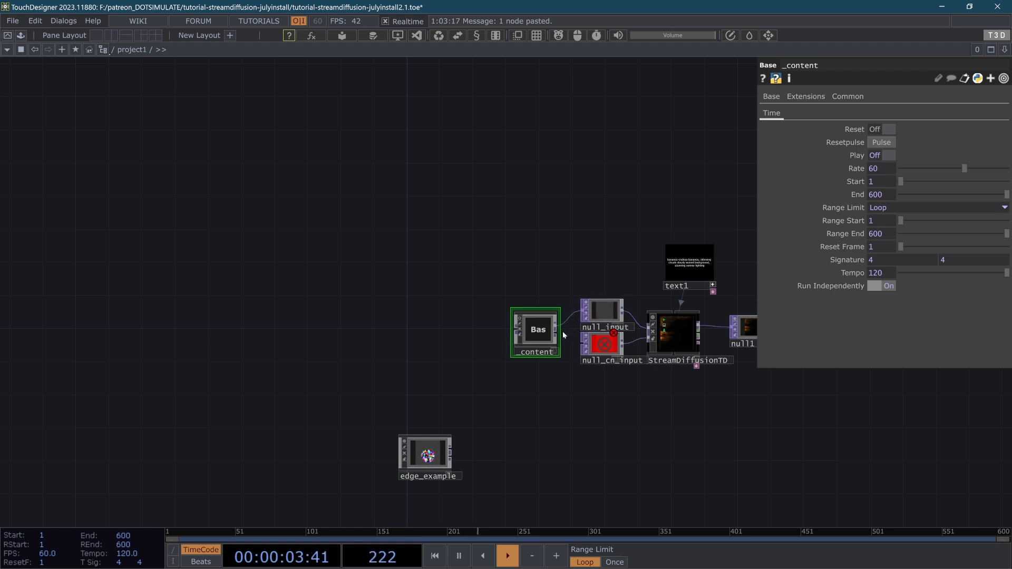
pyautogui.scroll(3, 512, 318)
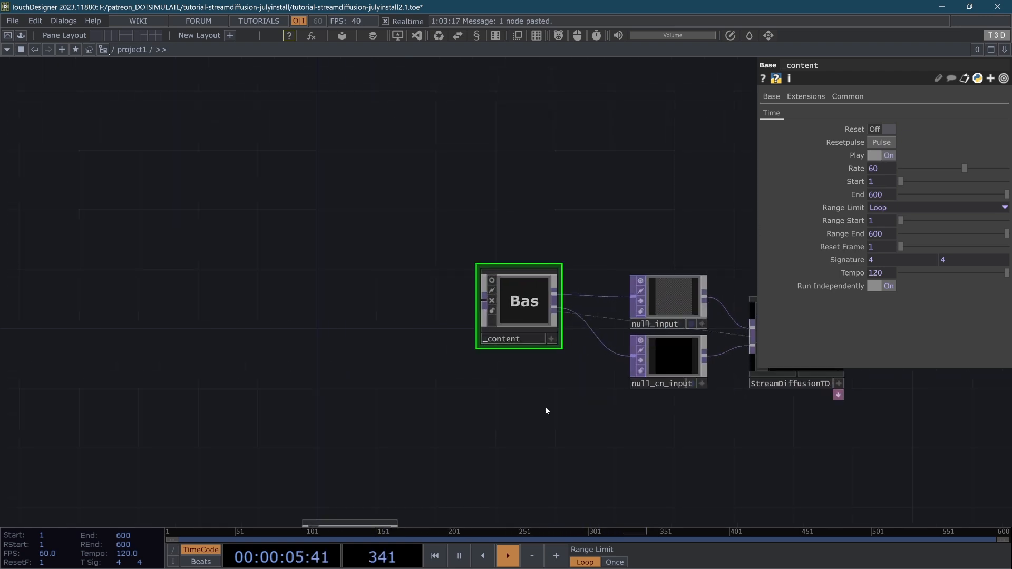
pyautogui.moveTo(593, 437); pyautogui.dragTo(437, 458)
pyautogui.click(553, 345)
pyautogui.scroll(3, 544, 346)
pyautogui.scroll(-3, 544, 346)
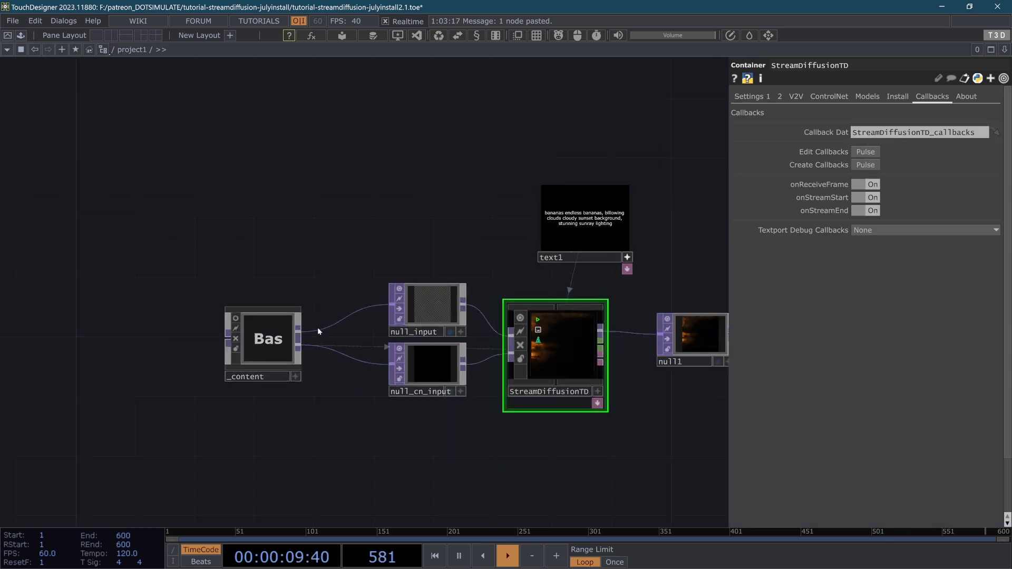
# Inspect the banana particle and depth chain running inside _content and select particlesGpu
pyautogui.doubleClick(287, 325)
pyautogui.scroll(4, 599, 304)
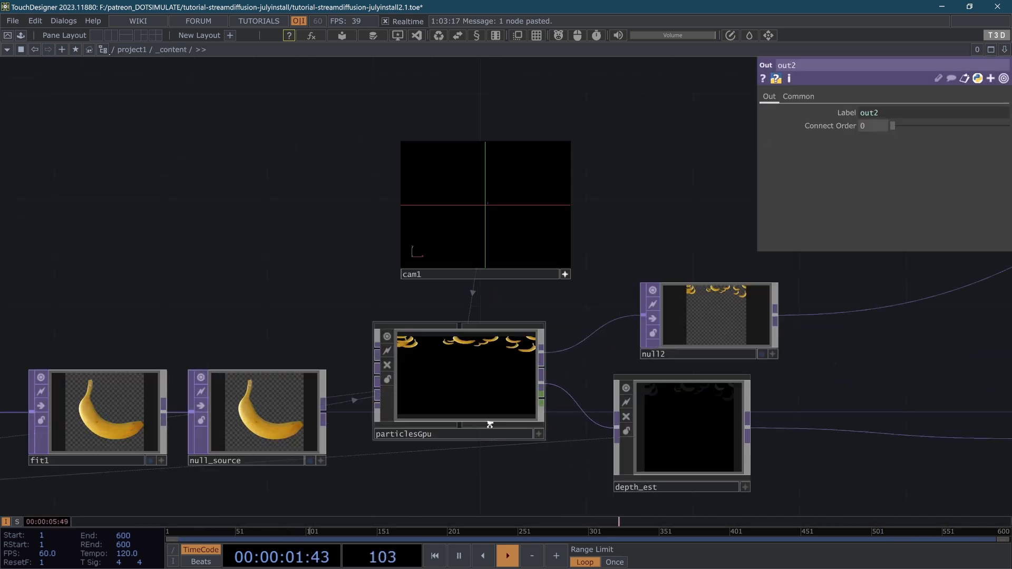
pyautogui.scroll(-4, 290, 280)
pyautogui.moveTo(659, 358); pyautogui.dragTo(590, 369)
pyautogui.click(269, 371)
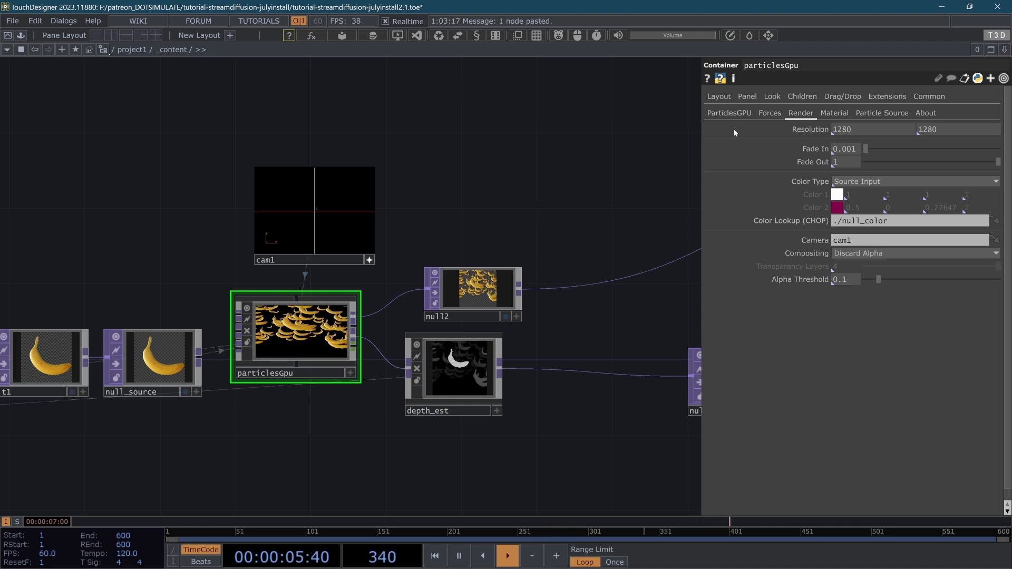
# Go back up to project1 and check the two _content feeds and StreamDiffusionTD's output
pyautogui.press('u')
pyautogui.scroll(4, 568, 372)
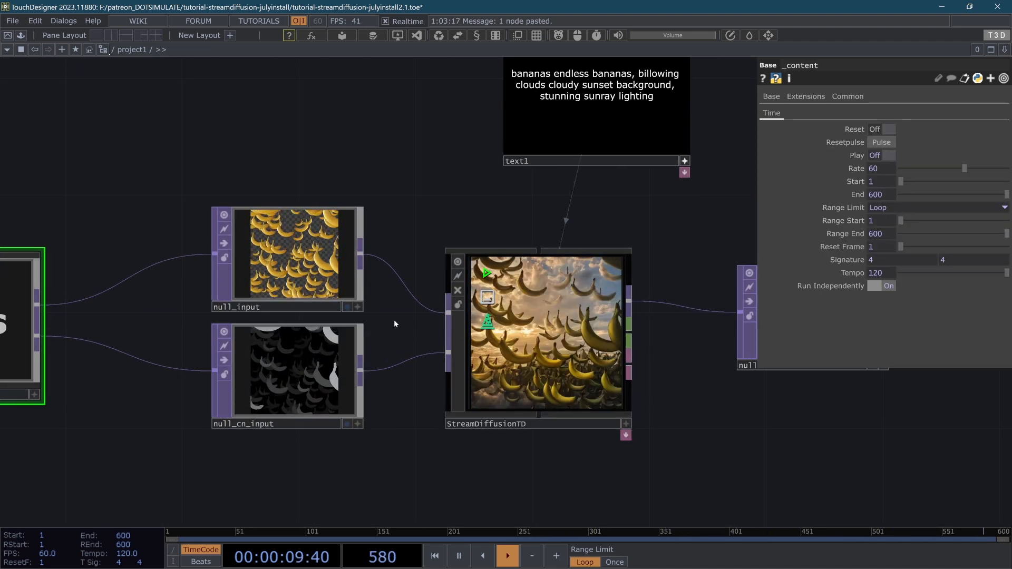
pyautogui.moveTo(416, 337); pyautogui.dragTo(476, 346)
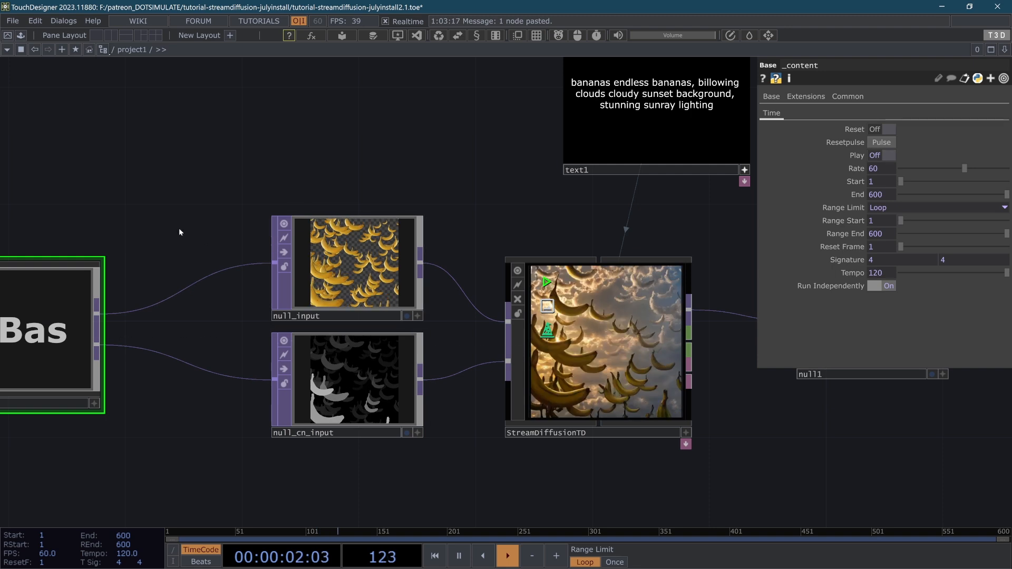
pyautogui.moveTo(179, 232); pyautogui.dragTo(381, 273)
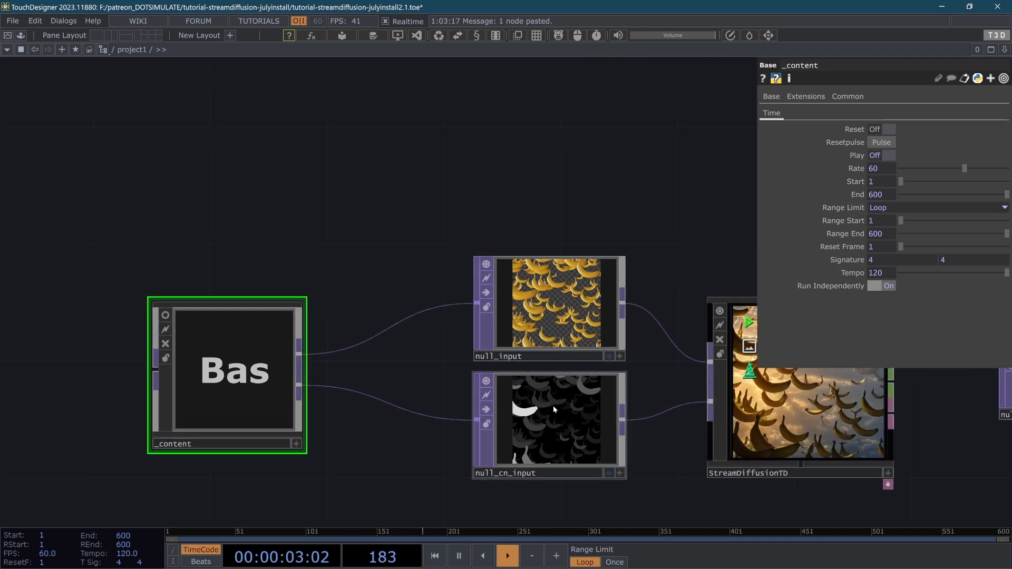
pyautogui.doubleClick(228, 388)
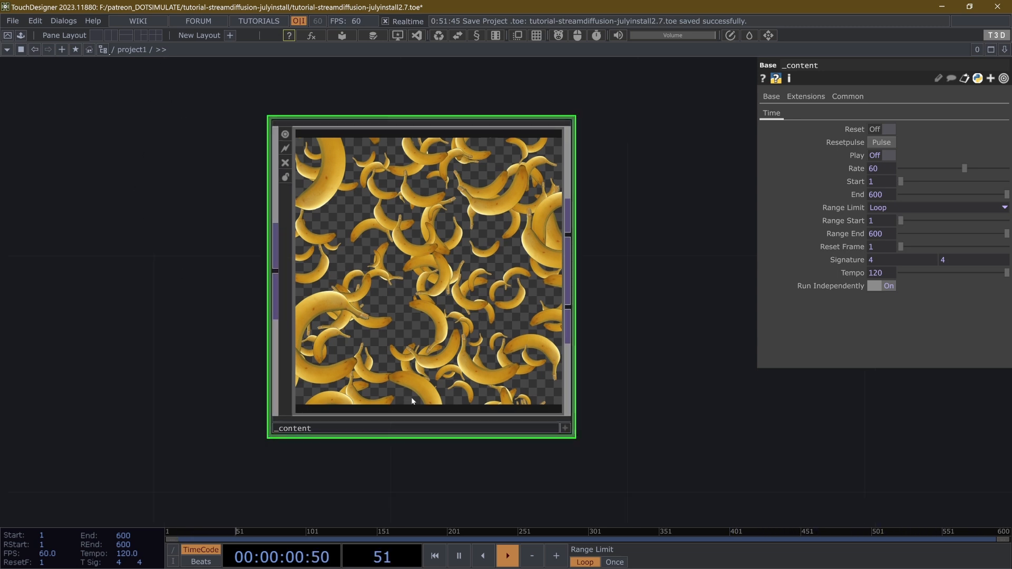
# Test the Play parameter on _content by switching it on and off
pyautogui.click(884, 156)
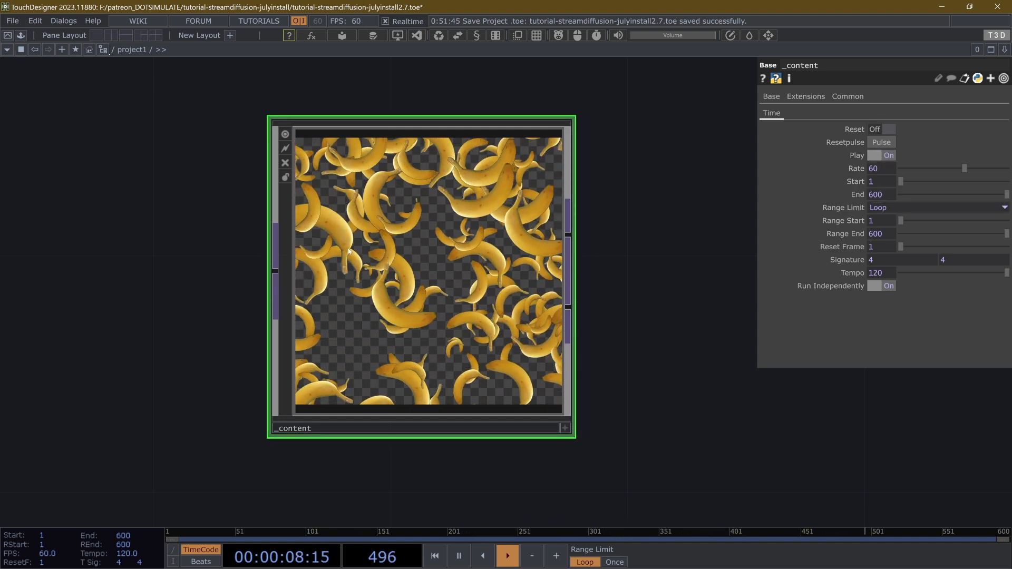
pyautogui.moveTo(641, 174); pyautogui.dragTo(690, 191)
pyautogui.click(892, 155)
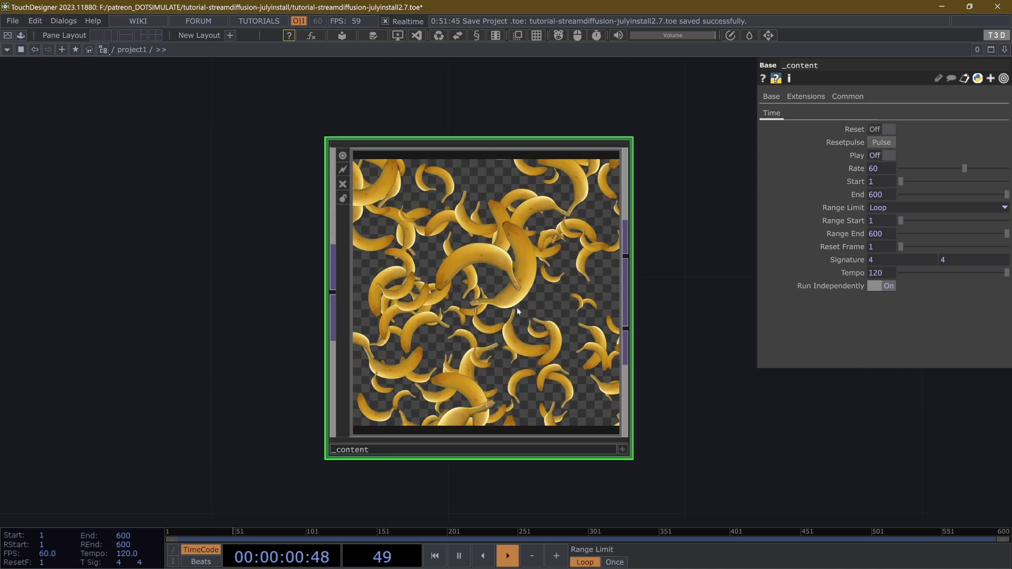
# Switch on Play for _content and view the operators driven by its local time inside
pyautogui.press('i')
pyautogui.press('u')
pyautogui.click(882, 156)
pyautogui.press('i')
pyautogui.moveTo(358, 303); pyautogui.dragTo(409, 413)
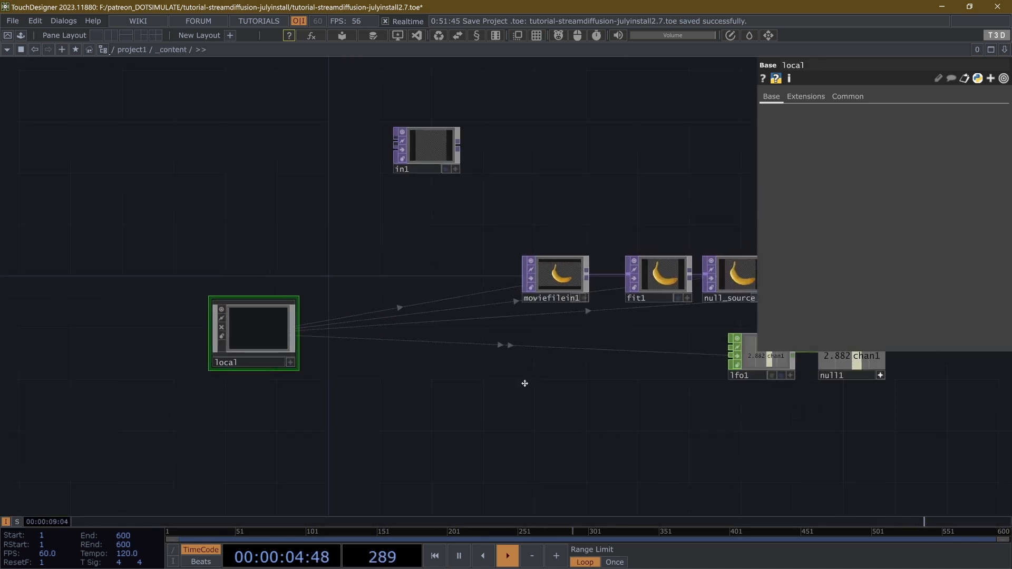
# Select particlesGpu in _content and examine how lfo1 and null1 feed its rotation behaviour
pyautogui.moveTo(680, 363); pyautogui.dragTo(374, 378)
pyautogui.click(532, 290)
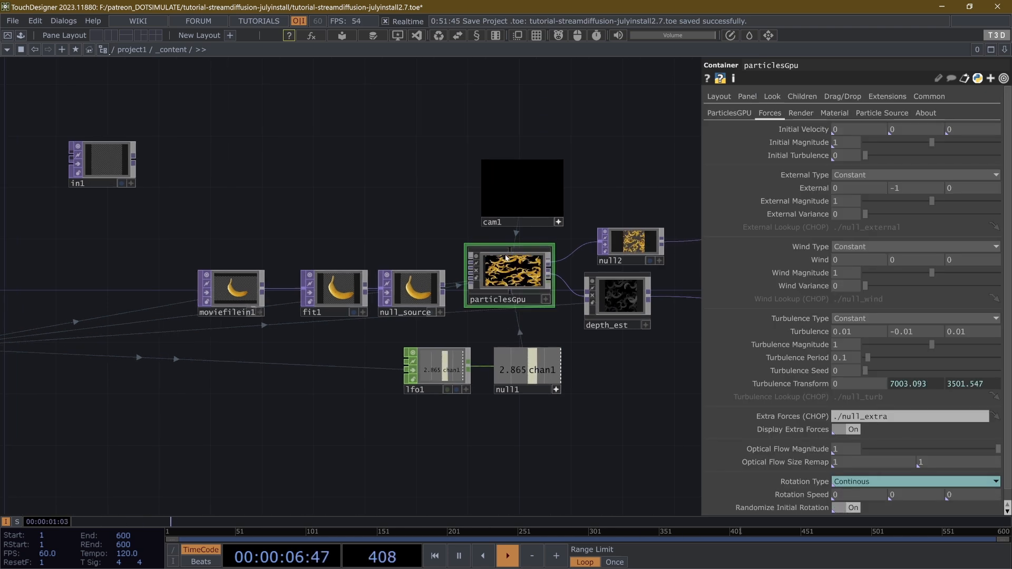
pyautogui.scroll(5, 527, 320)
pyautogui.scroll(-2, 527, 319)
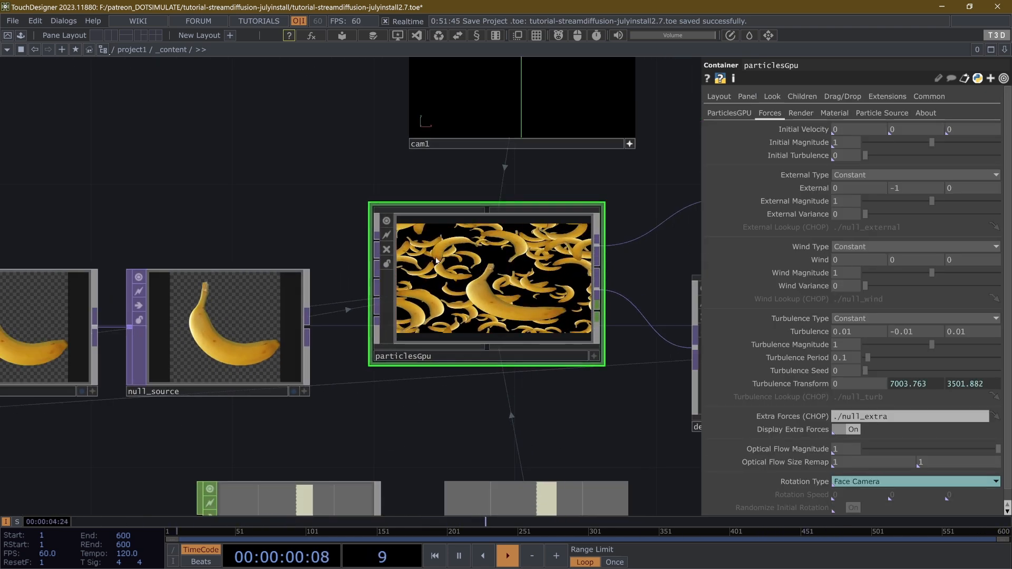
pyautogui.moveTo(595, 456); pyautogui.dragTo(564, 350)
pyautogui.moveTo(599, 334); pyautogui.dragTo(219, 441, button='right')
pyautogui.moveTo(219, 441); pyautogui.dragTo(118, 398)
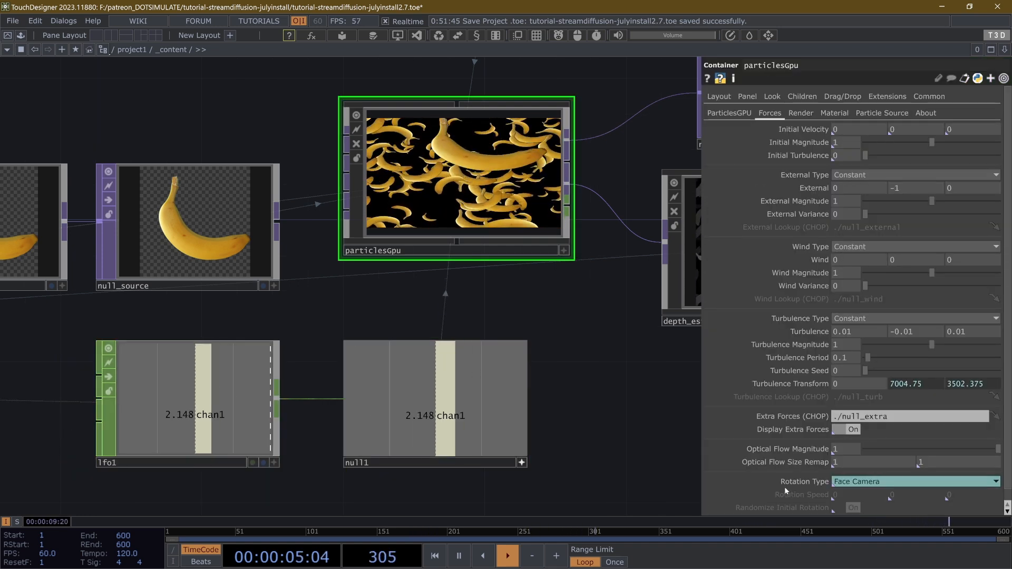
# Try Continous as particlesGpu's fixed Rotation Type and reset the parameter
pyautogui.moveTo(854, 481); pyautogui.dragTo(854, 483)
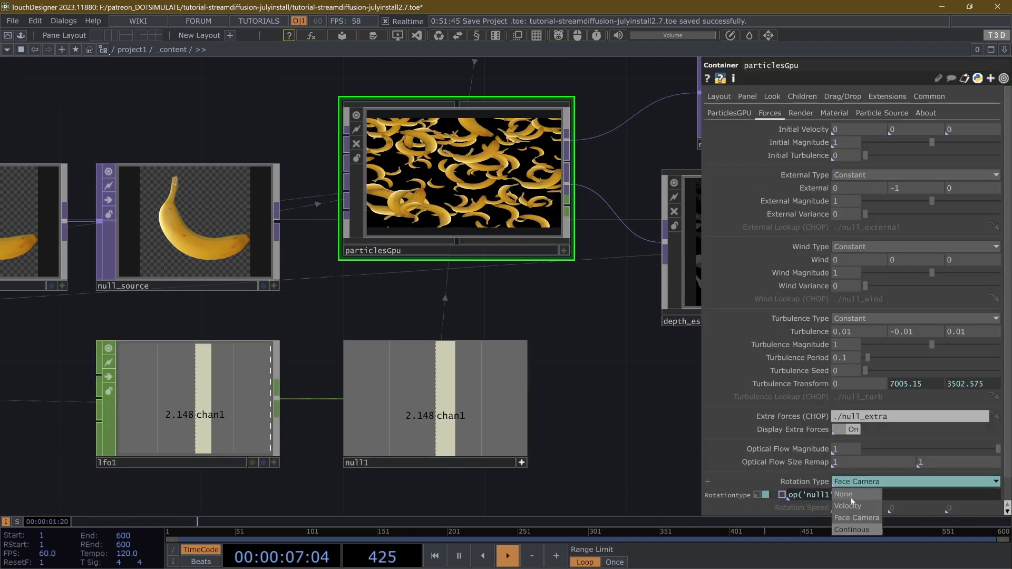
pyautogui.click(849, 528)
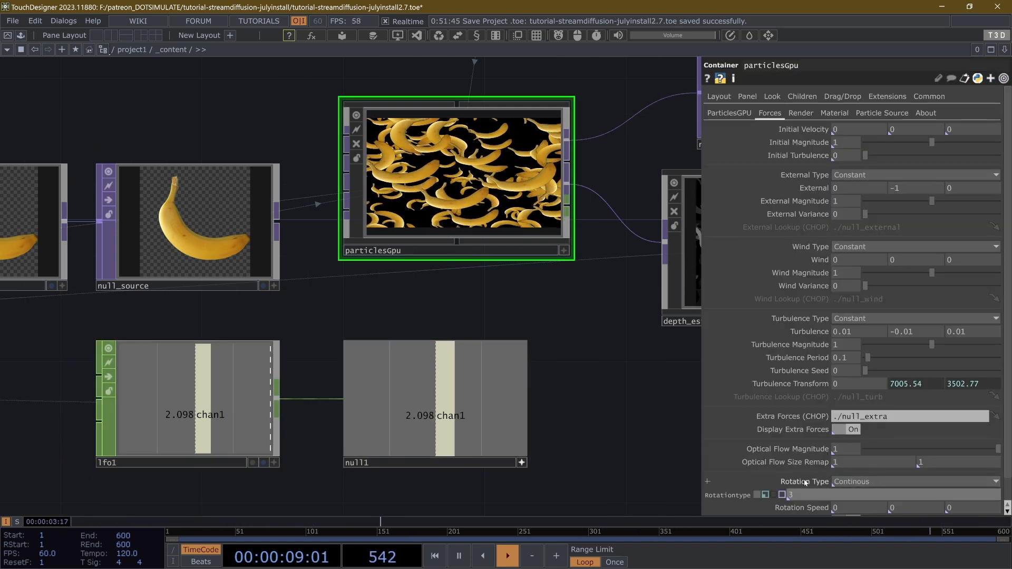
pyautogui.scroll(-1, 801, 481)
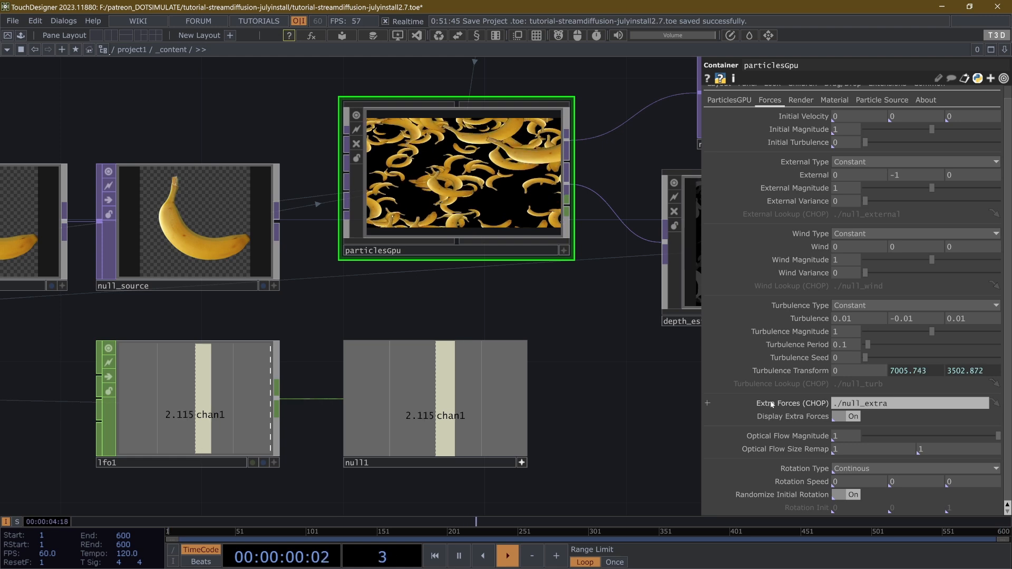
pyautogui.rightClick(805, 483)
pyautogui.click(835, 502)
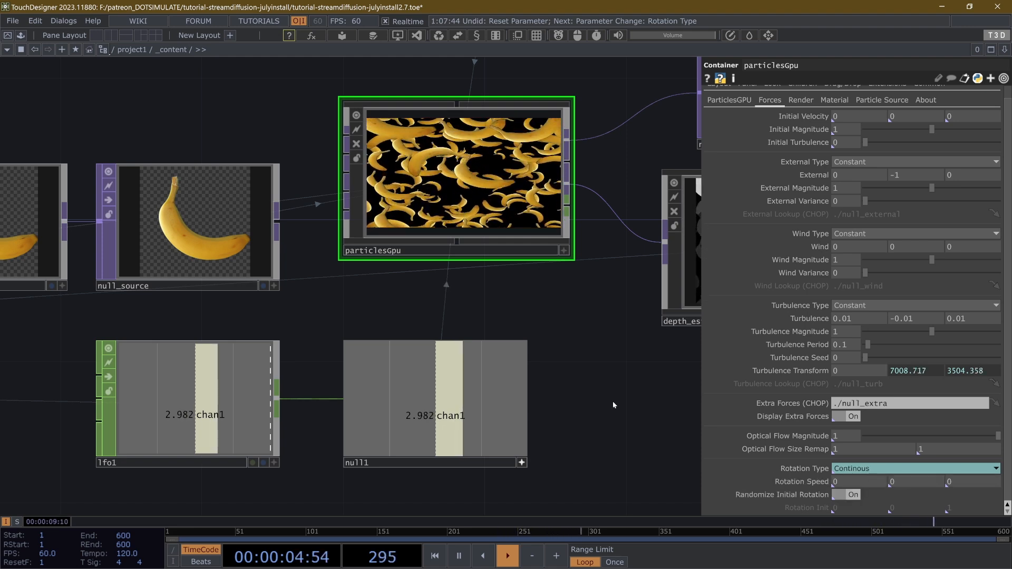
# Check the particlesGpu bananas, return to project1 and test _content's Play parameter by switching it off, on and off again
pyautogui.scroll(5, 460, 282)
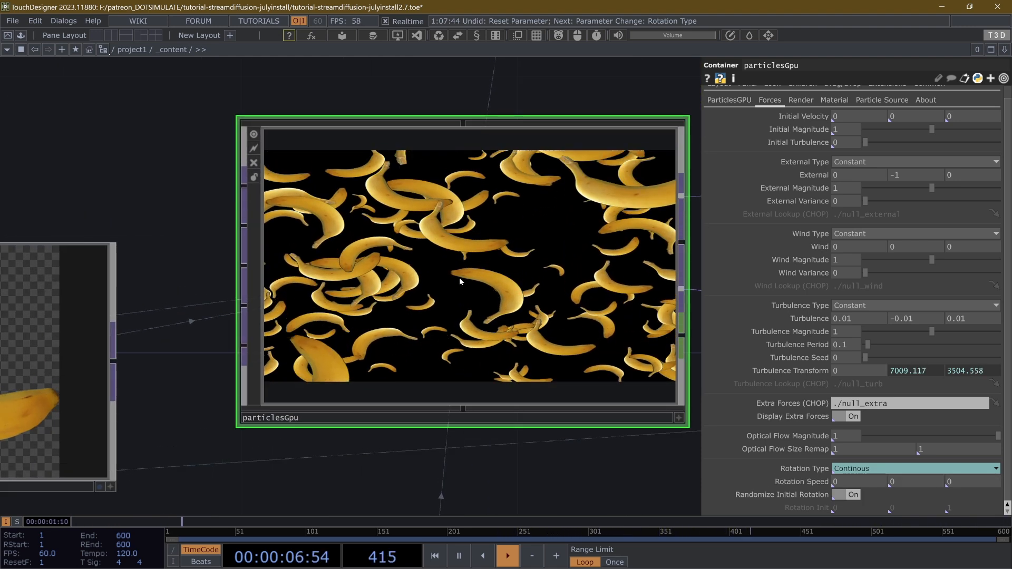
pyautogui.scroll(-5, 461, 282)
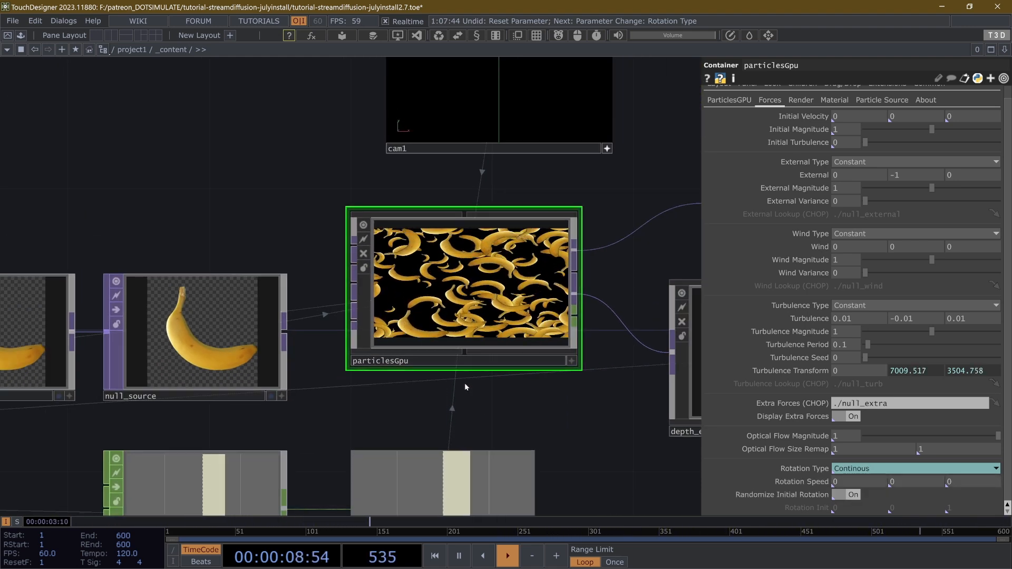
pyautogui.press('u')
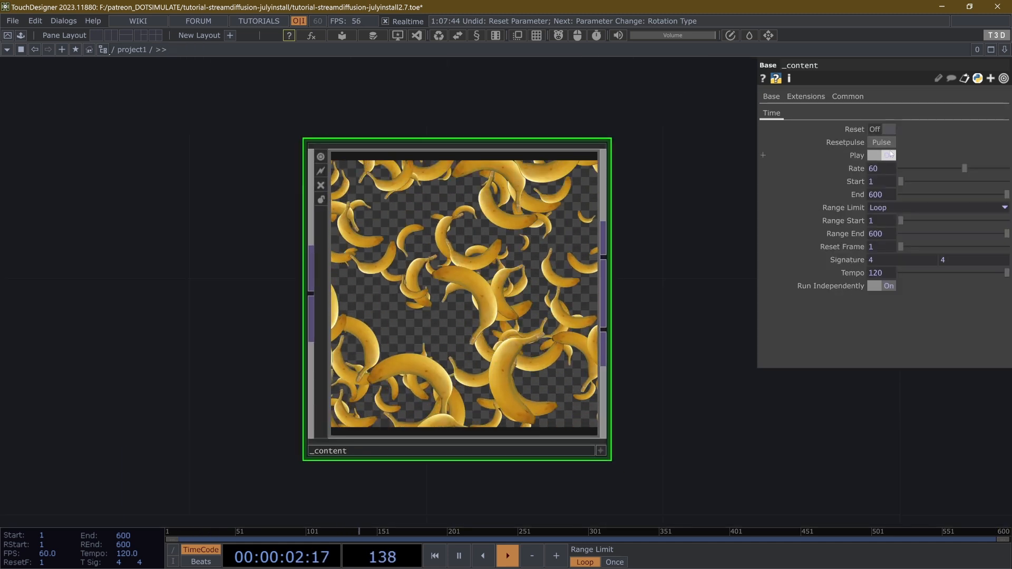
pyautogui.click(890, 154)
pyautogui.moveTo(732, 195); pyautogui.dragTo(682, 194)
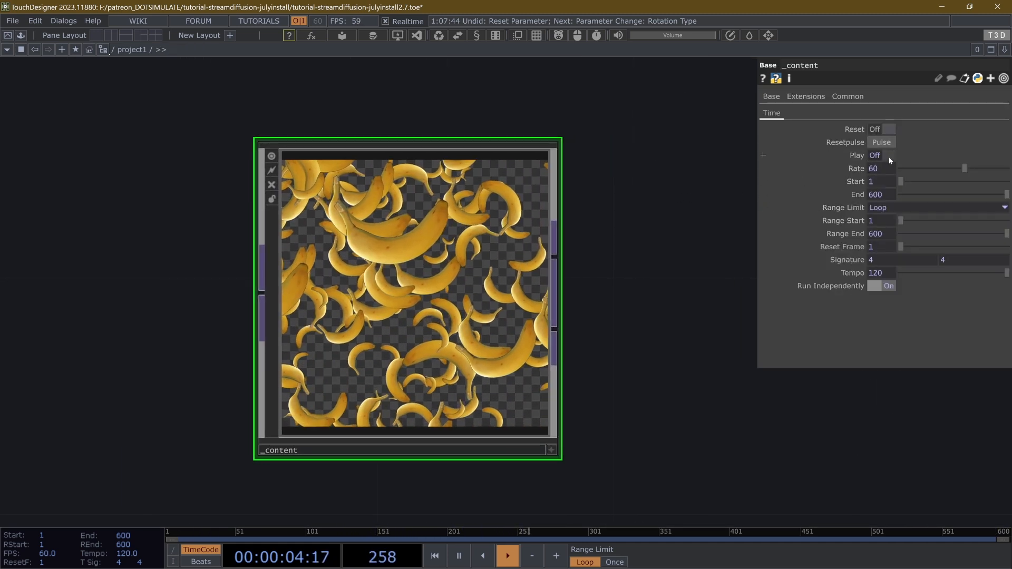
pyautogui.click(889, 156)
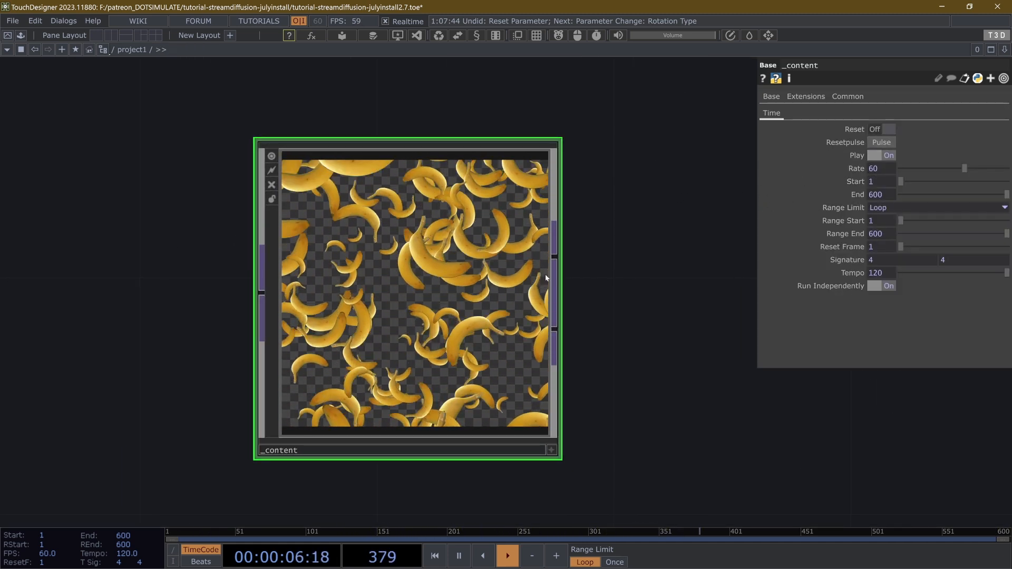
pyautogui.click(890, 155)
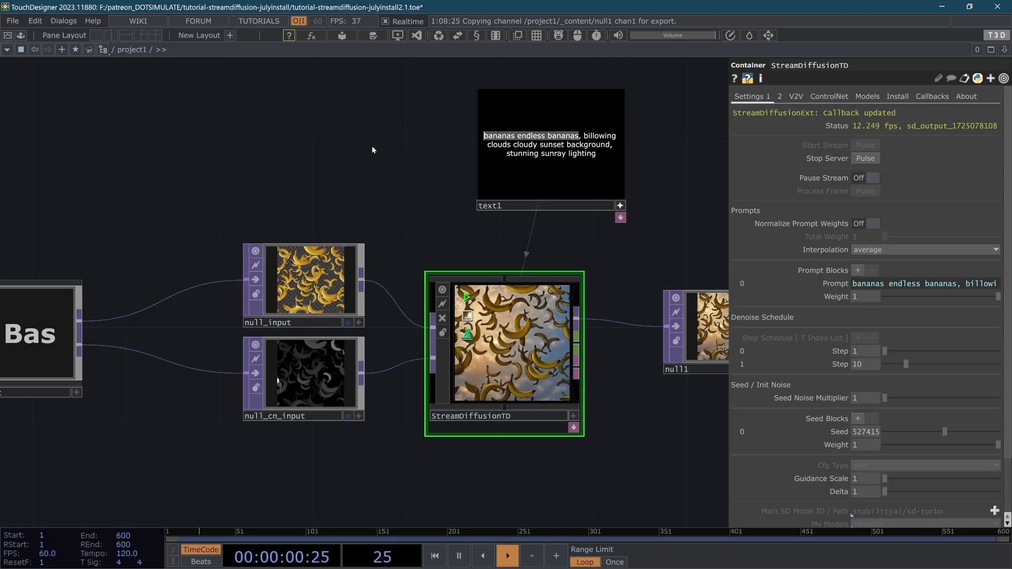
# Remove "bananas endless bananas," from the text1 prompt and check StreamDiffusionTD's output
pyautogui.press('Delete')
pyautogui.press('Delete')
pyautogui.press('Delete')
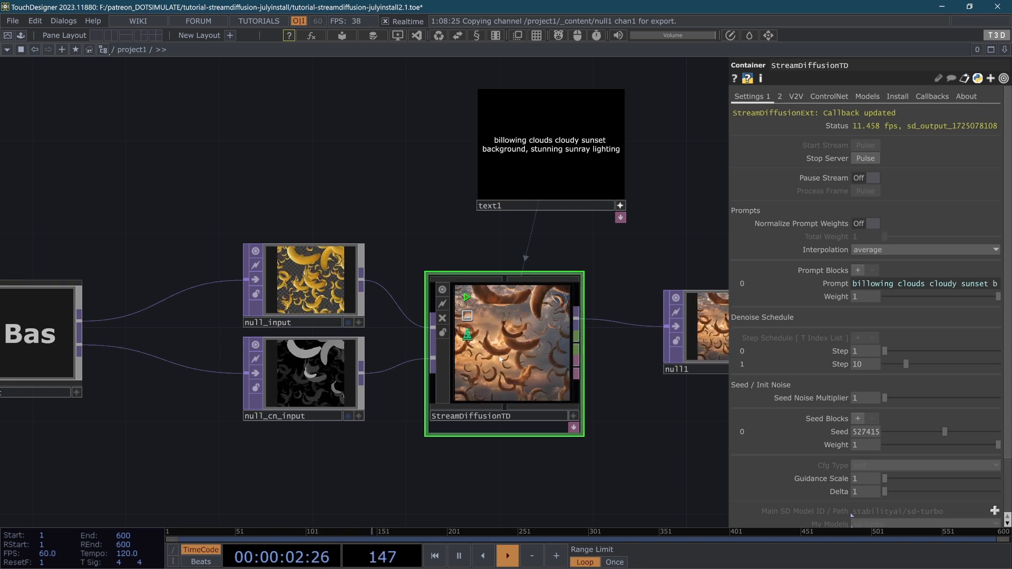
pyautogui.scroll(3, 501, 358)
pyautogui.scroll(-2, 508, 384)
pyautogui.scroll(-2, 512, 404)
pyautogui.scroll(4, 474, 395)
pyautogui.scroll(-4, 485, 392)
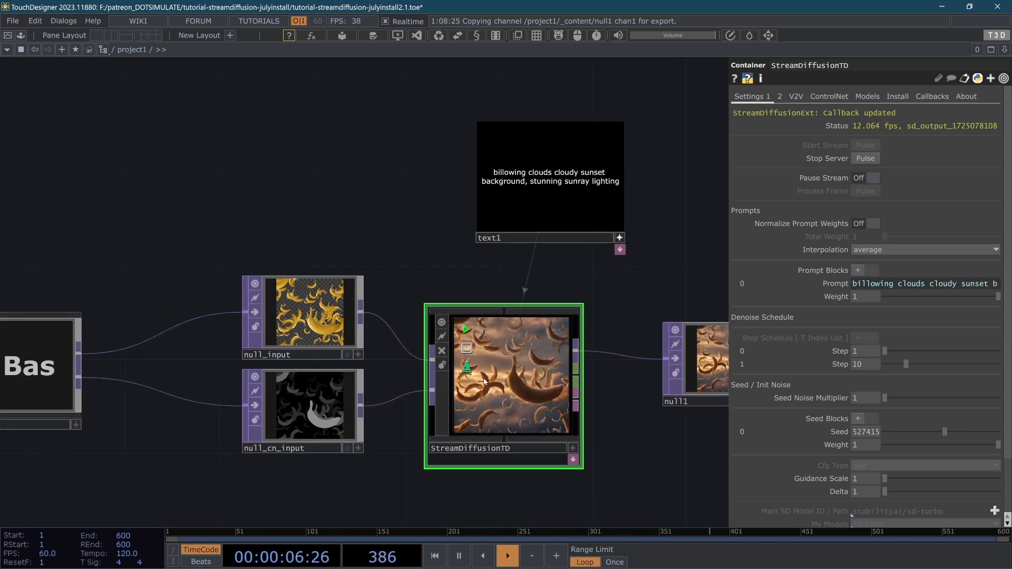
# Set StreamDiffusionTD's ControlNet Weight to 0.924
pyautogui.click(830, 98)
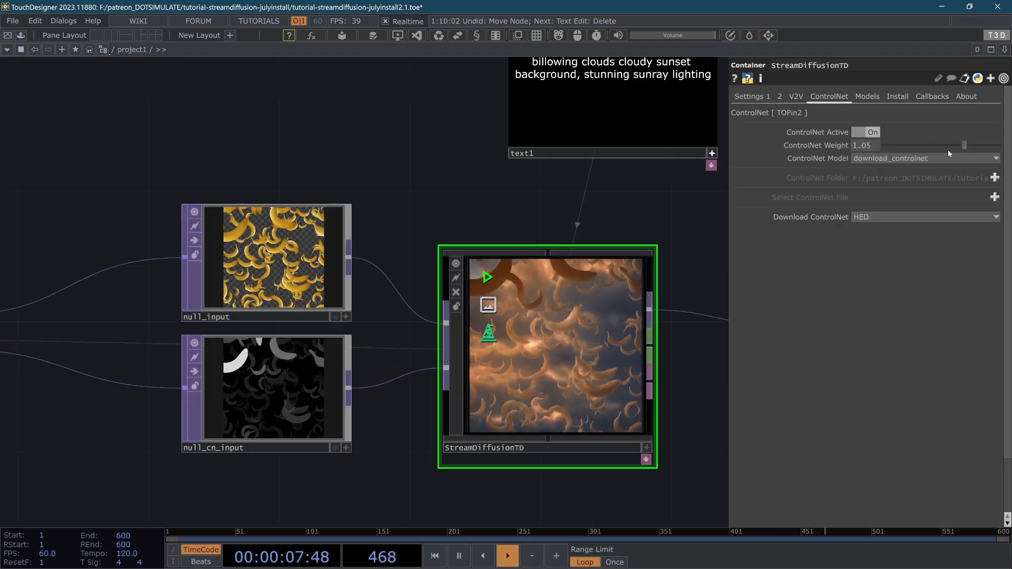
pyautogui.moveTo(963, 147)
pyautogui.mouseDown()
pyautogui.moveTo(929, 149)
pyautogui.moveTo(969, 144)
pyautogui.moveTo(943, 141)
pyautogui.moveTo(954, 144)
pyautogui.mouseUp()
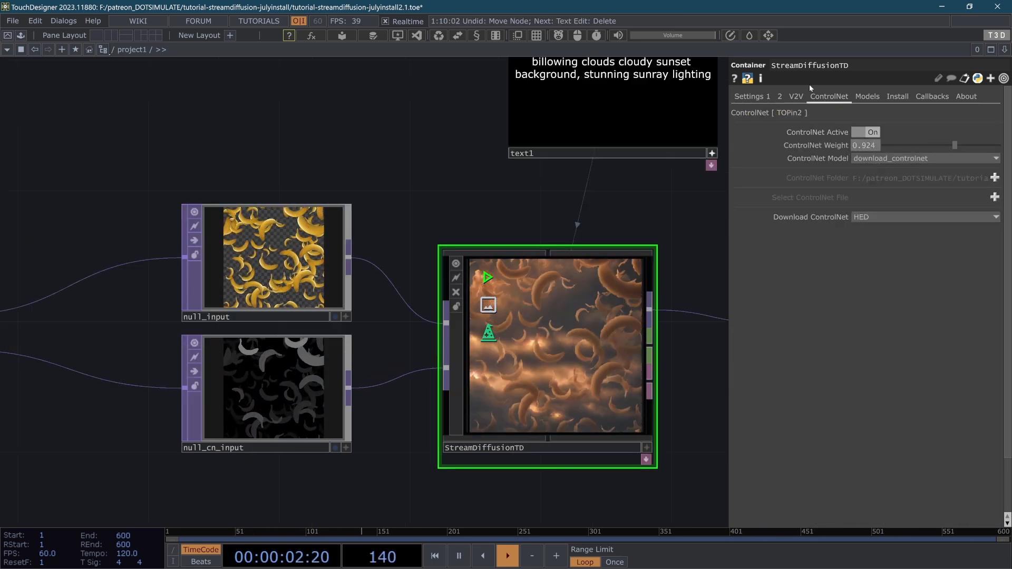
pyautogui.click(752, 96)
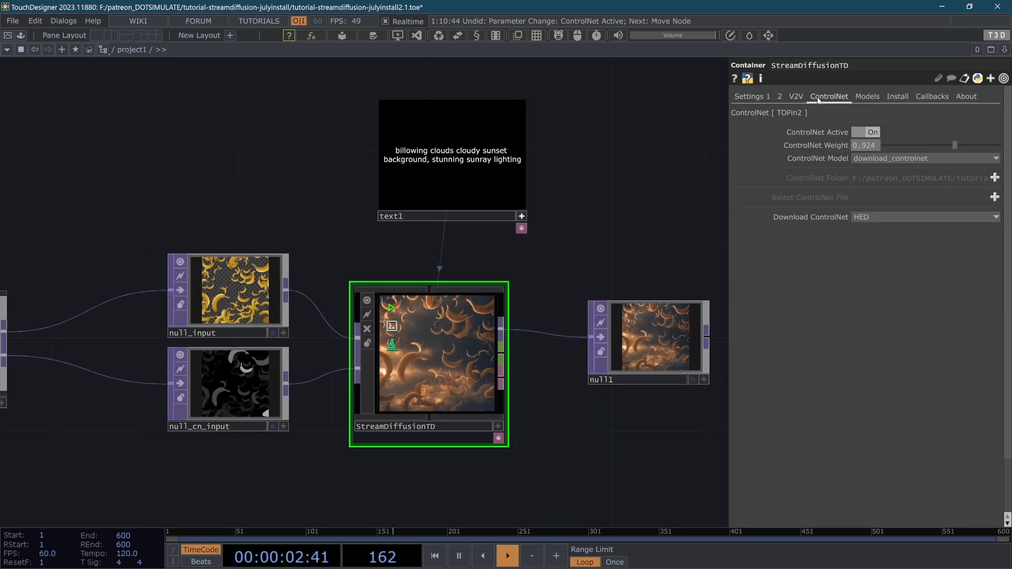
# Enable V2V on StreamDiffusionTD and lower its ControlNet Weight to 0.736
pyautogui.click(797, 97)
pyautogui.scroll(3, 406, 395)
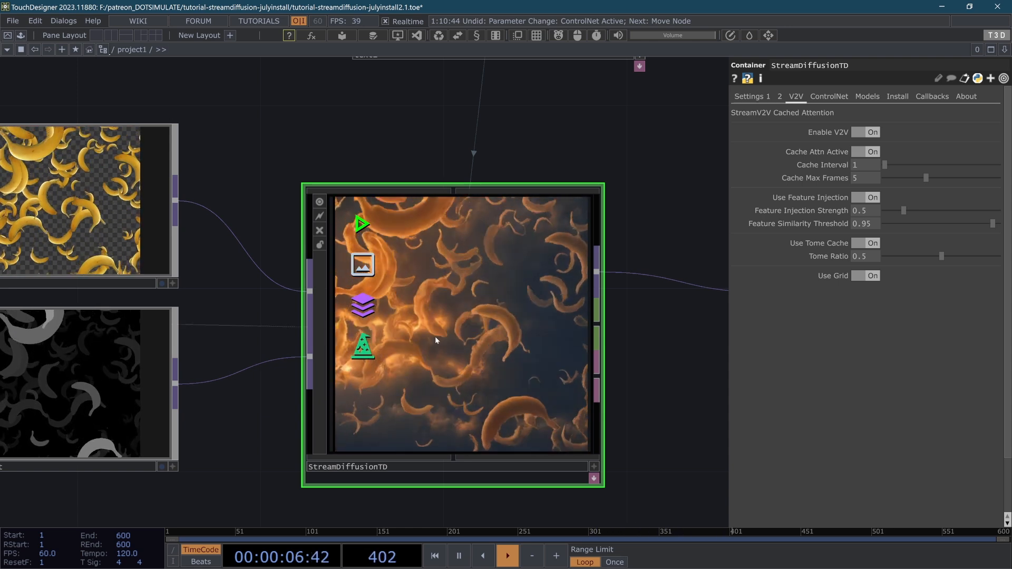
pyautogui.click(858, 133)
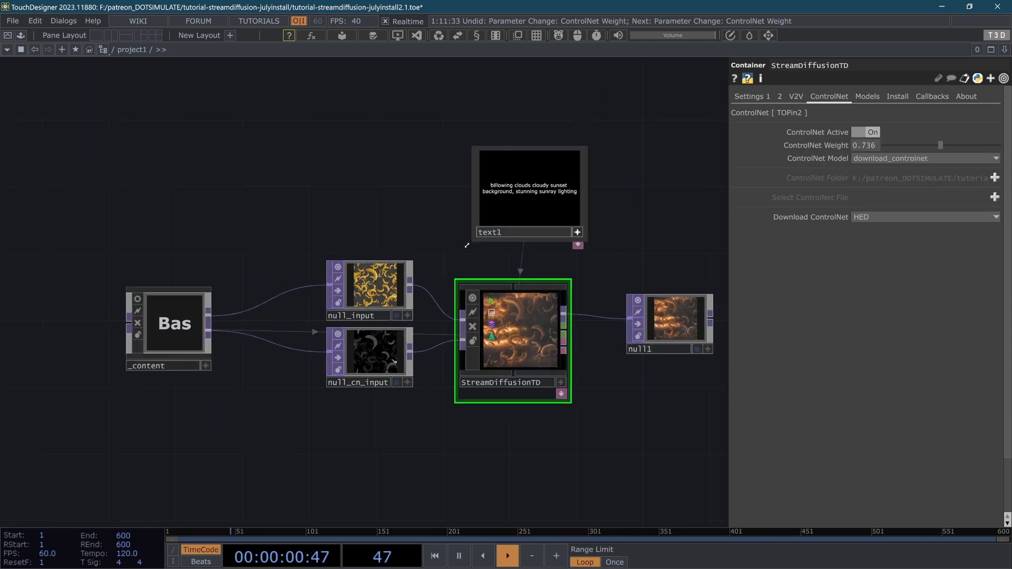
pyautogui.scroll(3, 473, 310)
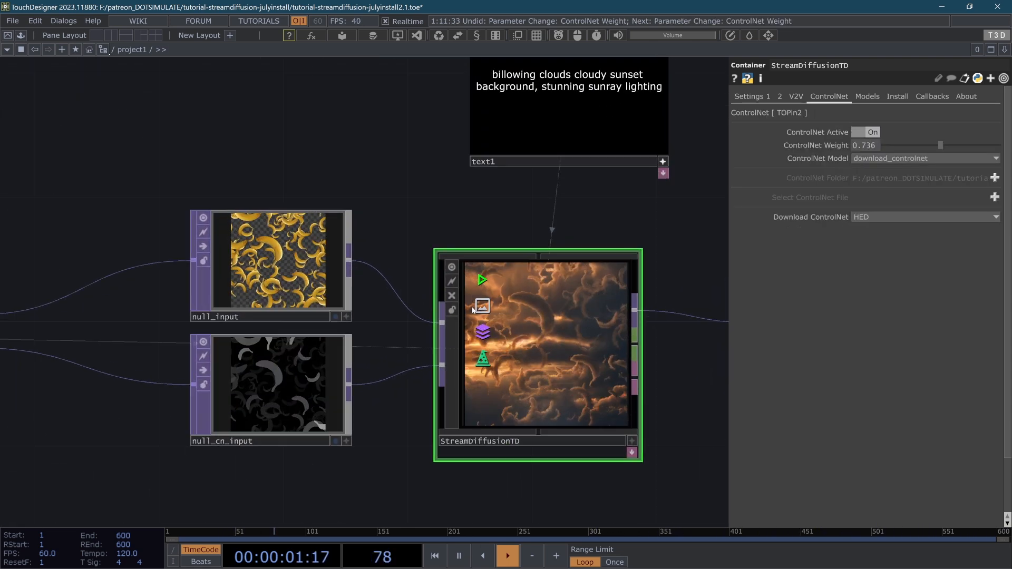
# Unload StreamDiffusionTD's current model to free VRAM and bring up its main SD model settings
pyautogui.click(779, 97)
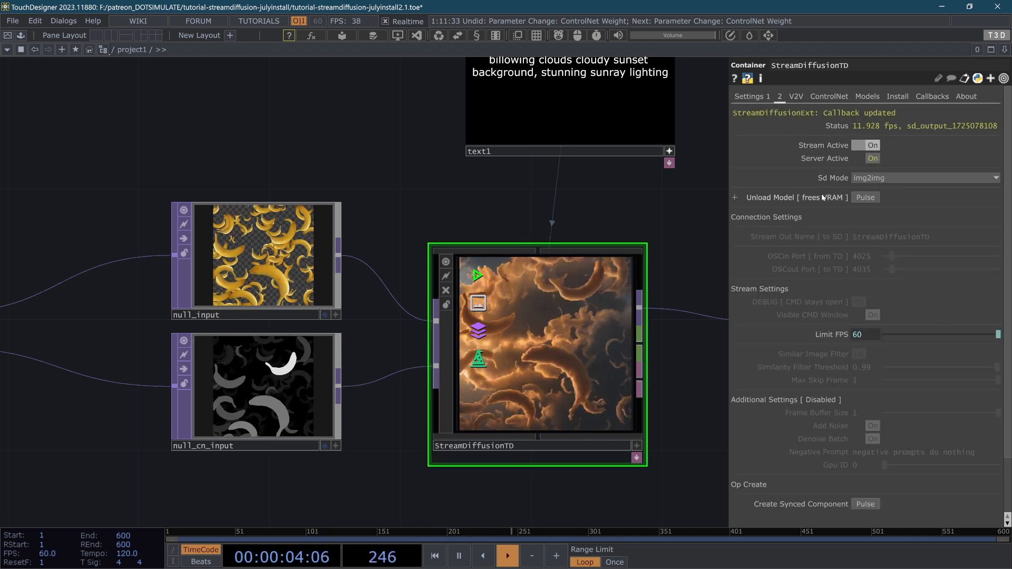
pyautogui.click(866, 198)
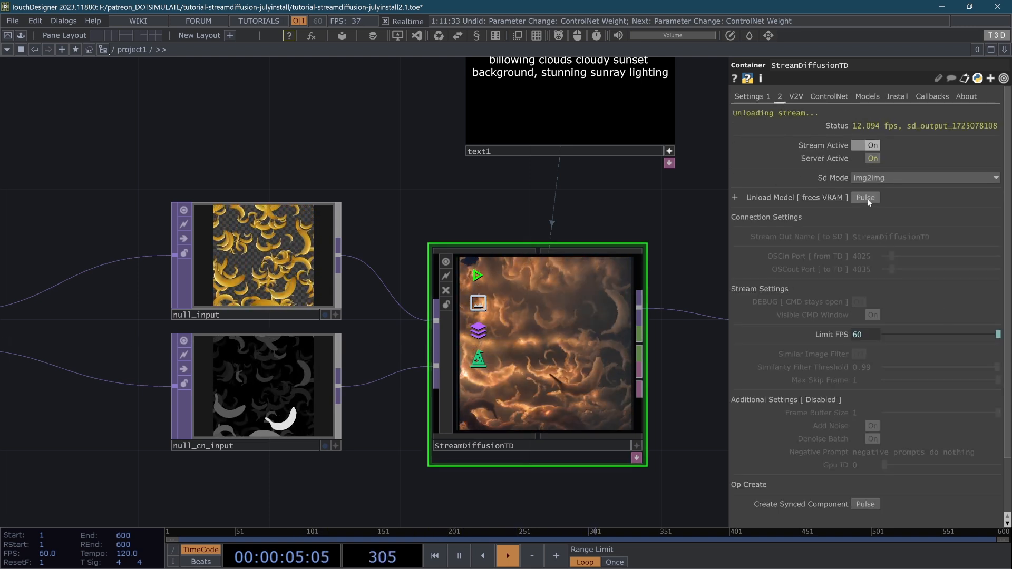
pyautogui.click(779, 97)
pyautogui.scroll(-3, 878, 448)
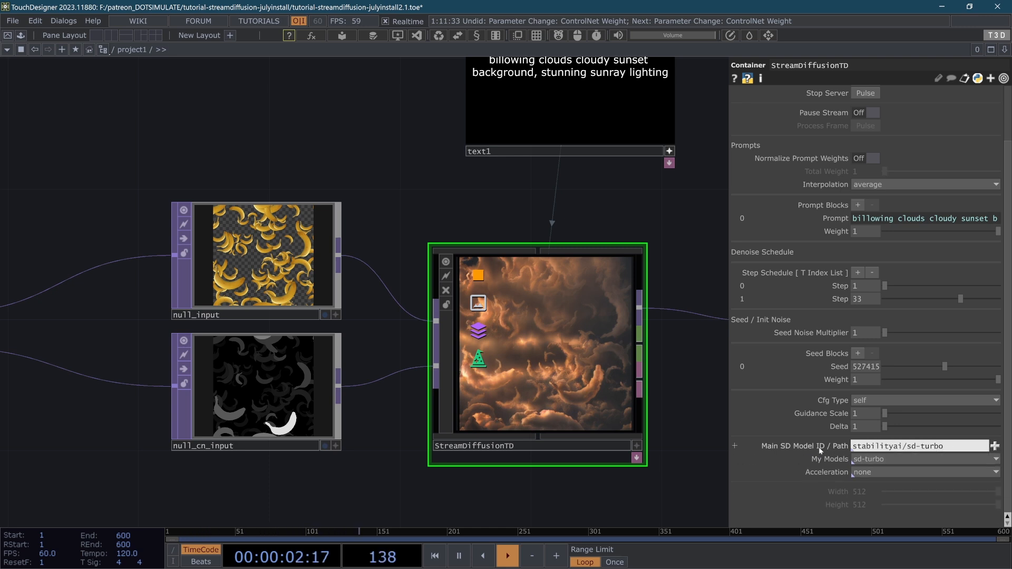
# Look through the My Models choices for StreamDiffusionTD's main SD model, keeping sd-turbo
pyautogui.click(883, 459)
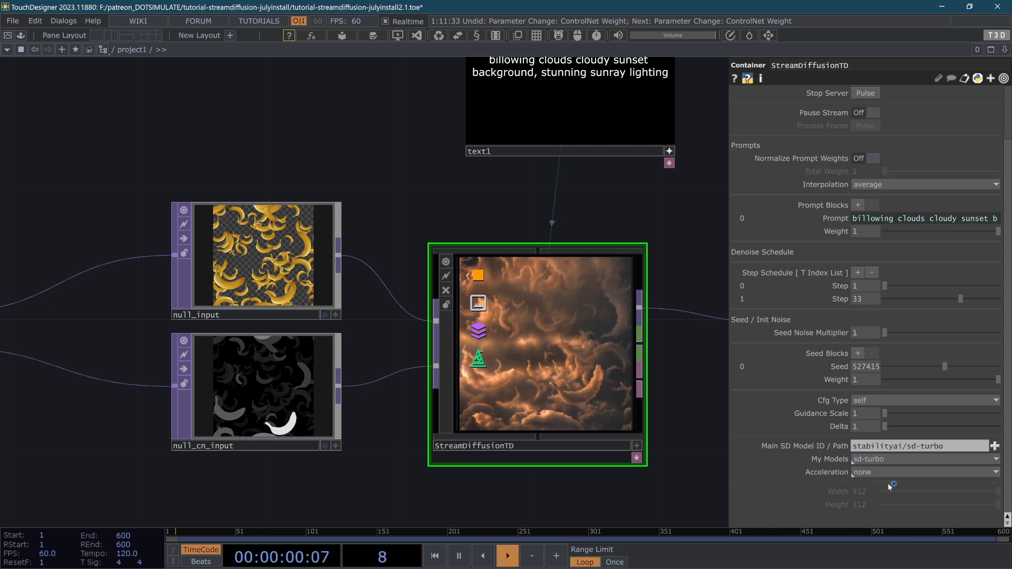
pyautogui.click(891, 459)
pyautogui.click(893, 484)
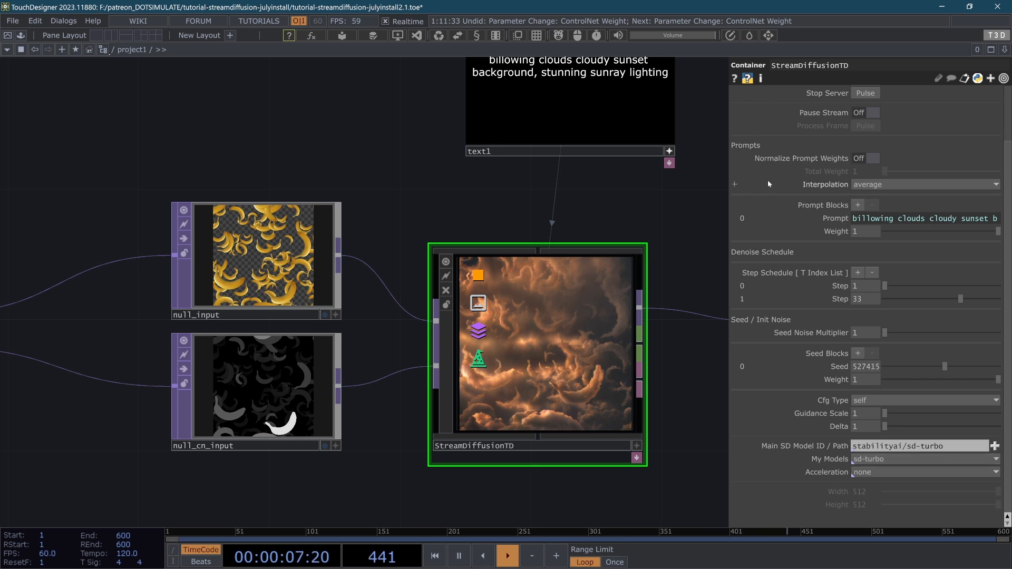
pyautogui.scroll(3, 767, 184)
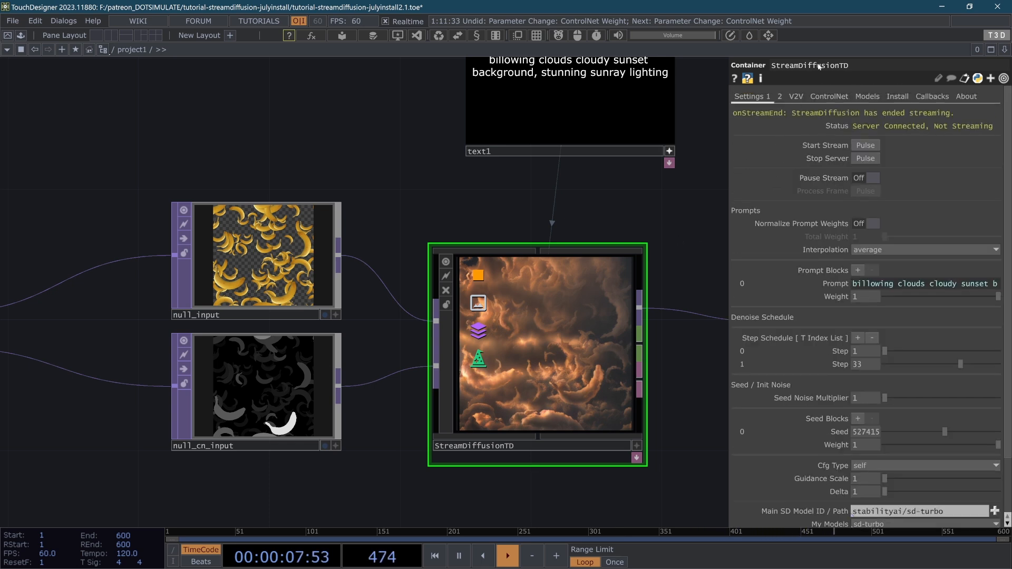
# Review the Download ControlNet choices and the sdxs-512-dreamshaper-sketch page on Hugging Face, and switch back to TouchDesigner
pyautogui.click(838, 96)
pyautogui.click(880, 218)
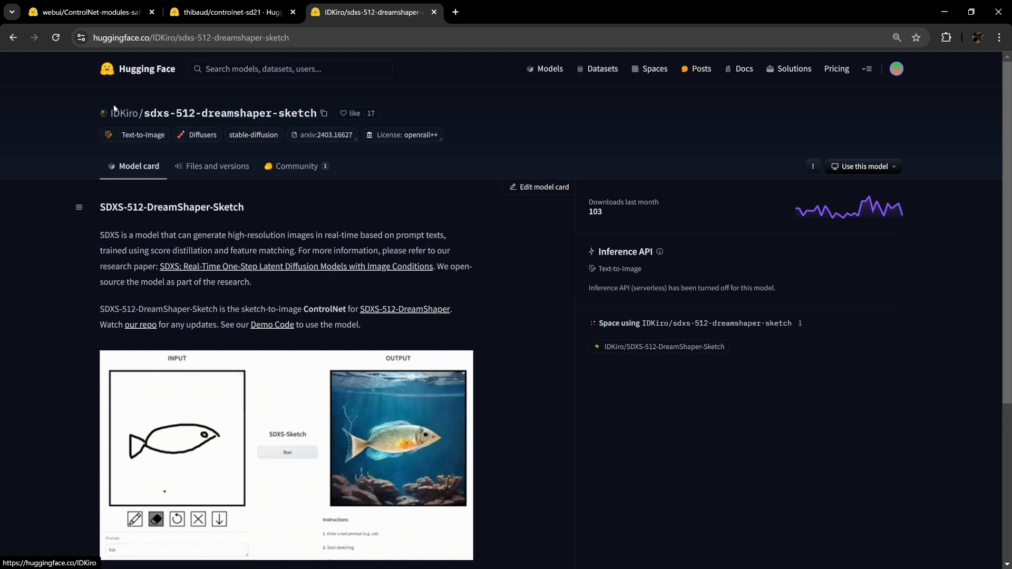
pyautogui.click(953, 9)
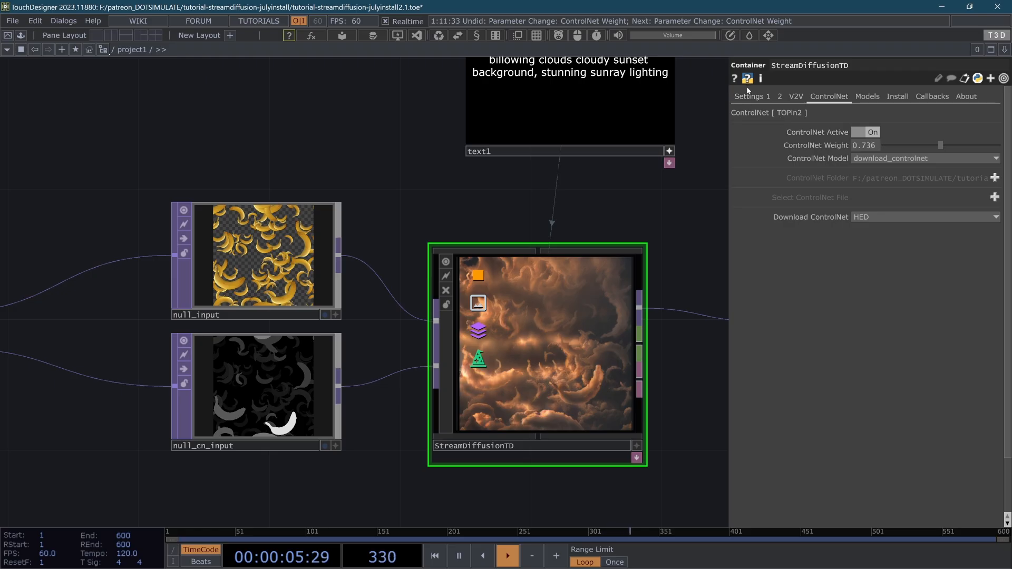
# Set StreamDiffusionTD's main SD model path to photonLCM_v10.safetensors from the comfyui models/checkpoints folder
pyautogui.scroll(-3, 843, 212)
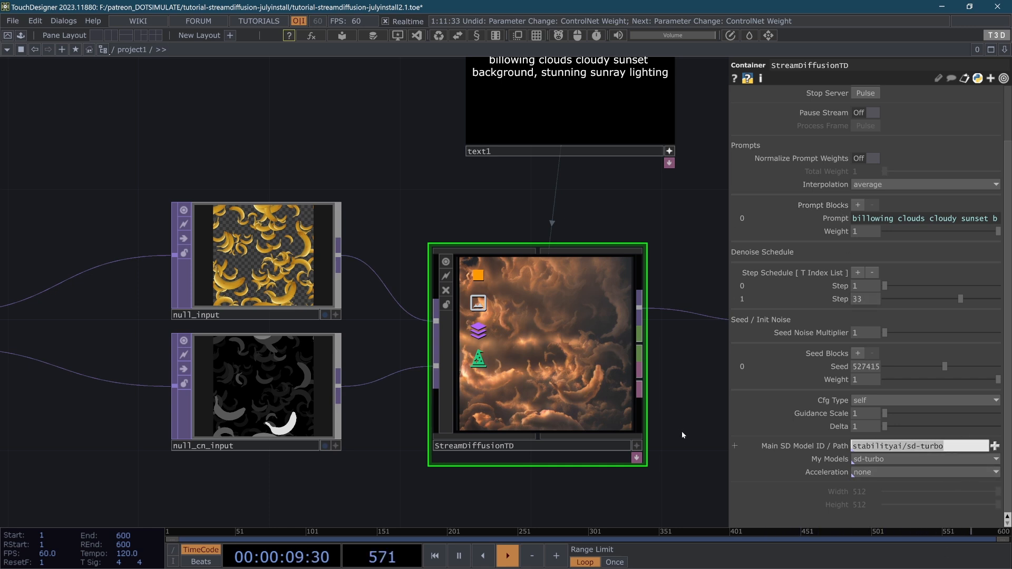
pyautogui.click(994, 446)
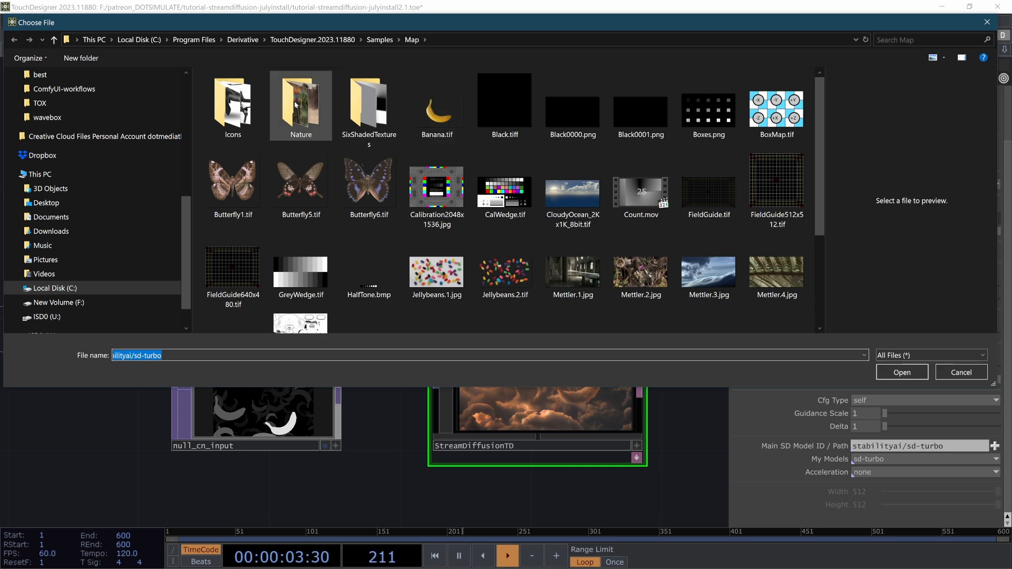
pyautogui.scroll(5, 137, 167)
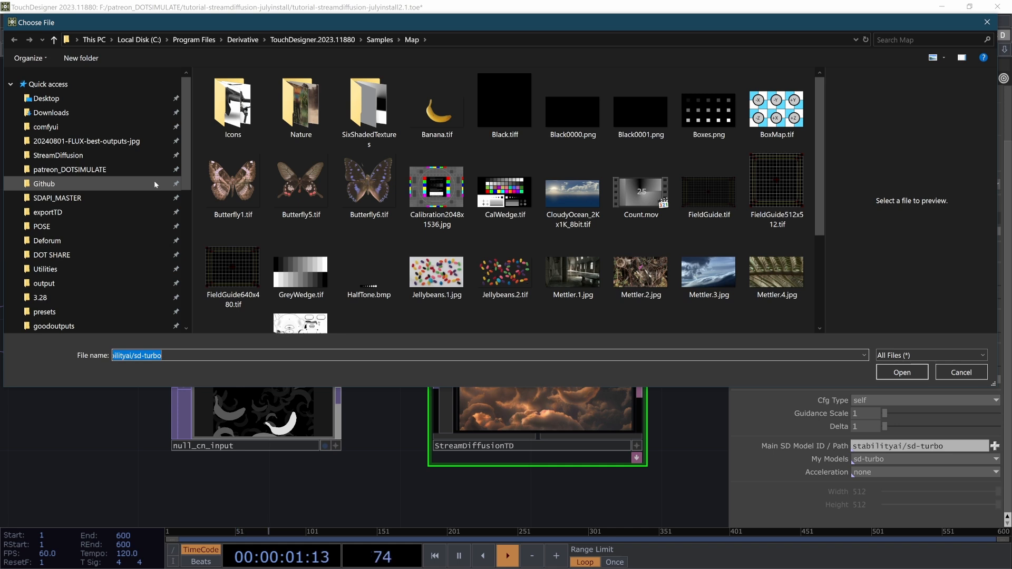
pyautogui.click(79, 126)
pyautogui.scroll(-10, 316, 221)
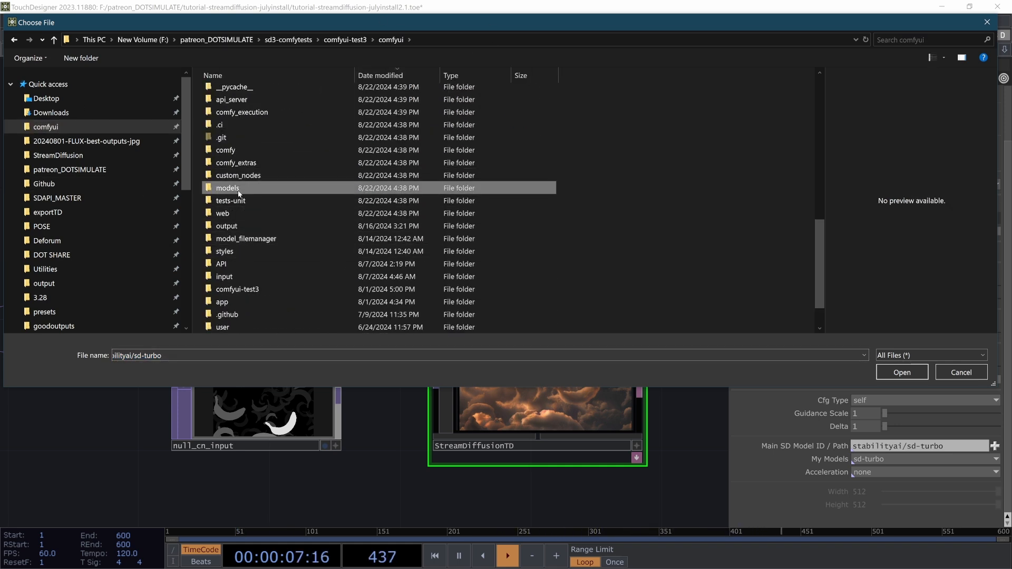
pyautogui.doubleClick(243, 188)
pyautogui.click(250, 120)
pyautogui.doubleClick(250, 120)
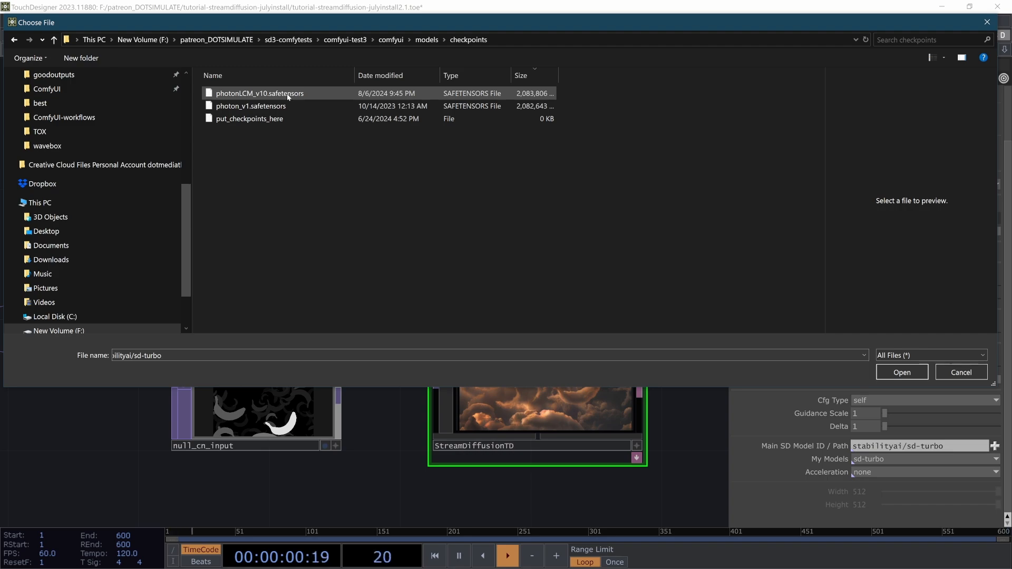
pyautogui.click(288, 95)
pyautogui.doubleClick(288, 95)
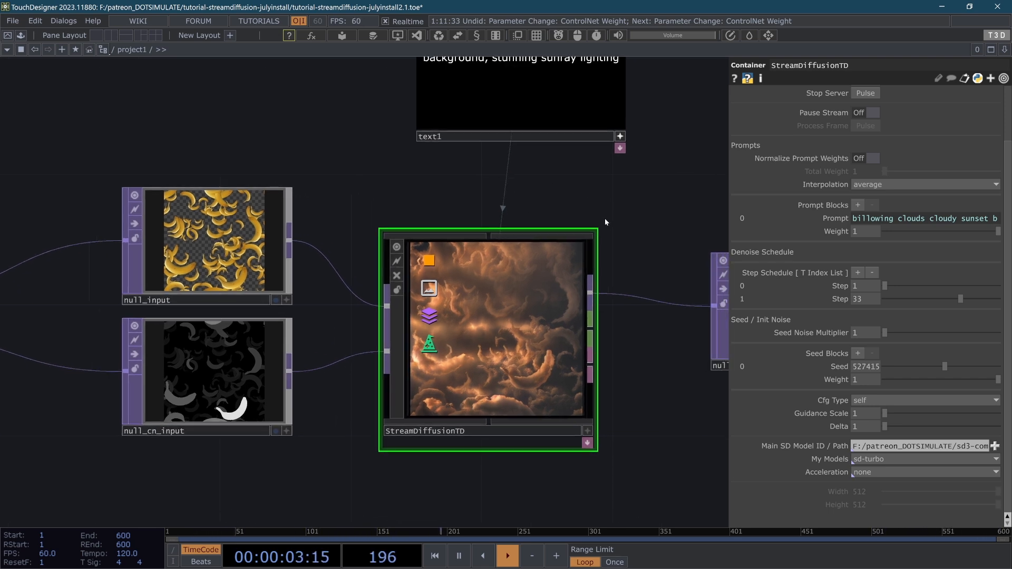
# Check that StreamDiffusionTD's main SD model path points to photonLCM_v10.safetensors and turn on Skip LCM LoRA
pyautogui.click(920, 446)
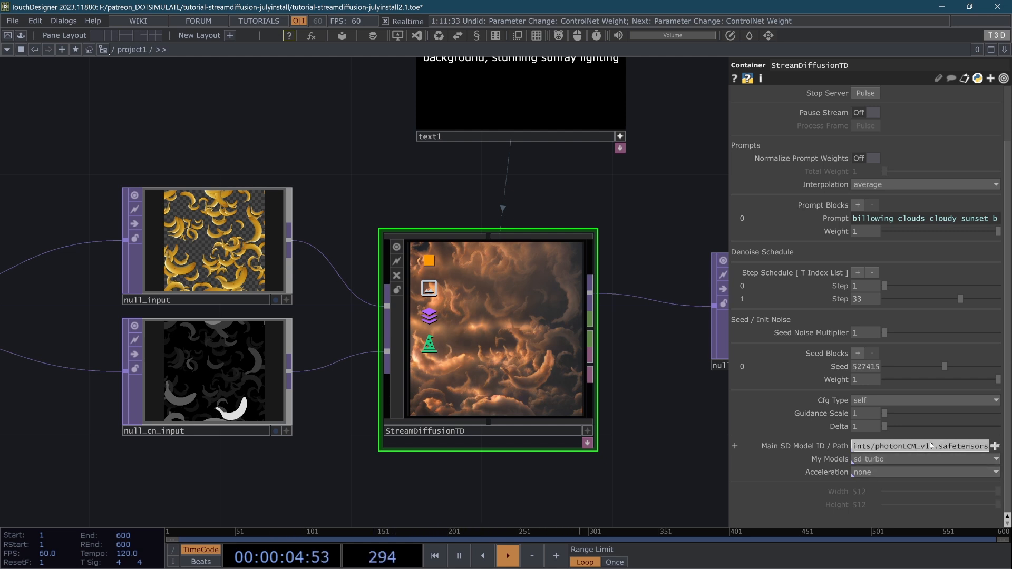
pyautogui.moveTo(942, 447); pyautogui.dragTo(757, 436)
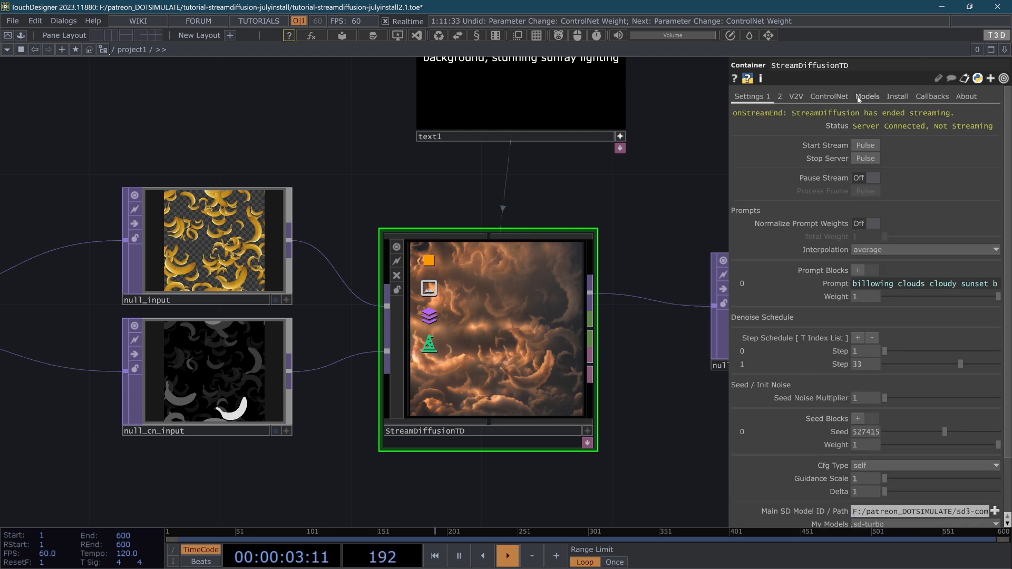
pyautogui.click(867, 96)
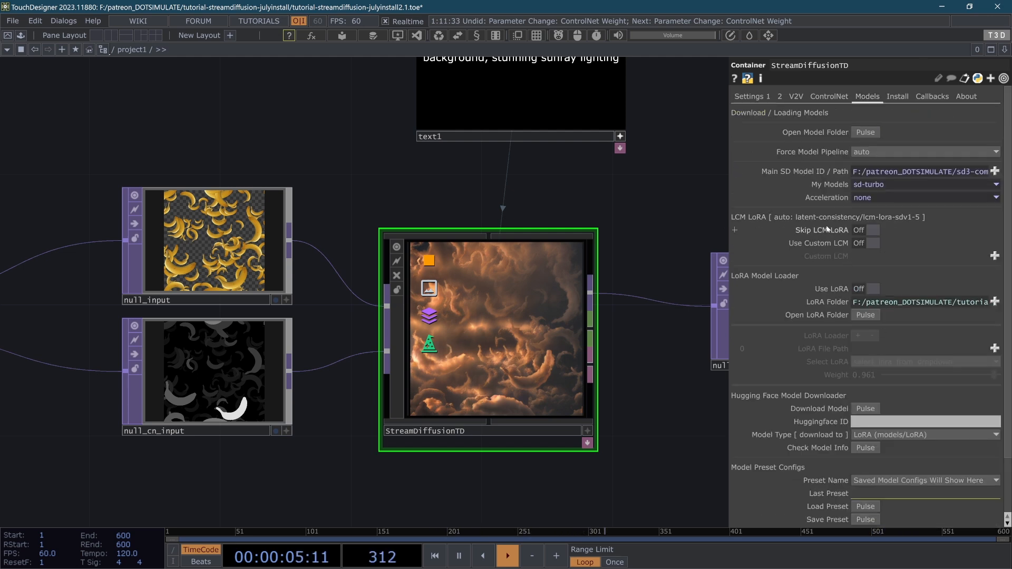
pyautogui.click(864, 230)
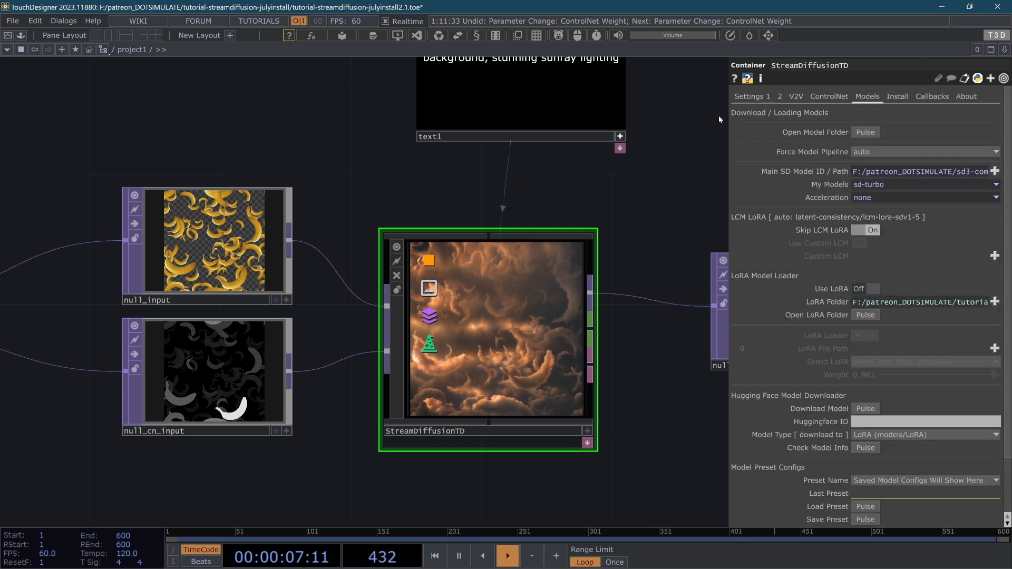
pyautogui.click(903, 171)
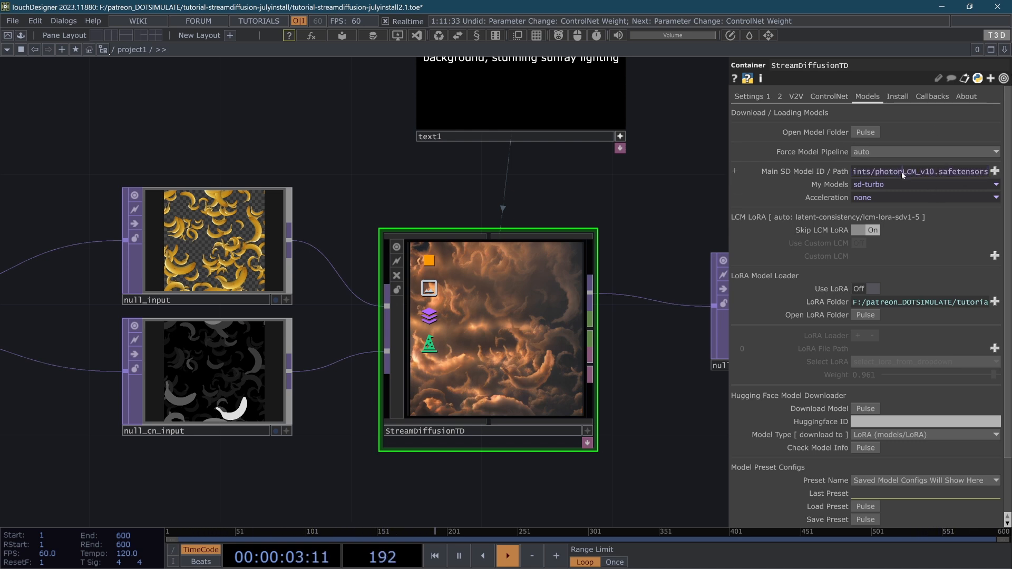
# Review StreamDiffusionTD's model and ControlNet settings and the Download ControlNet choices, keeping Depth
pyautogui.click(752, 97)
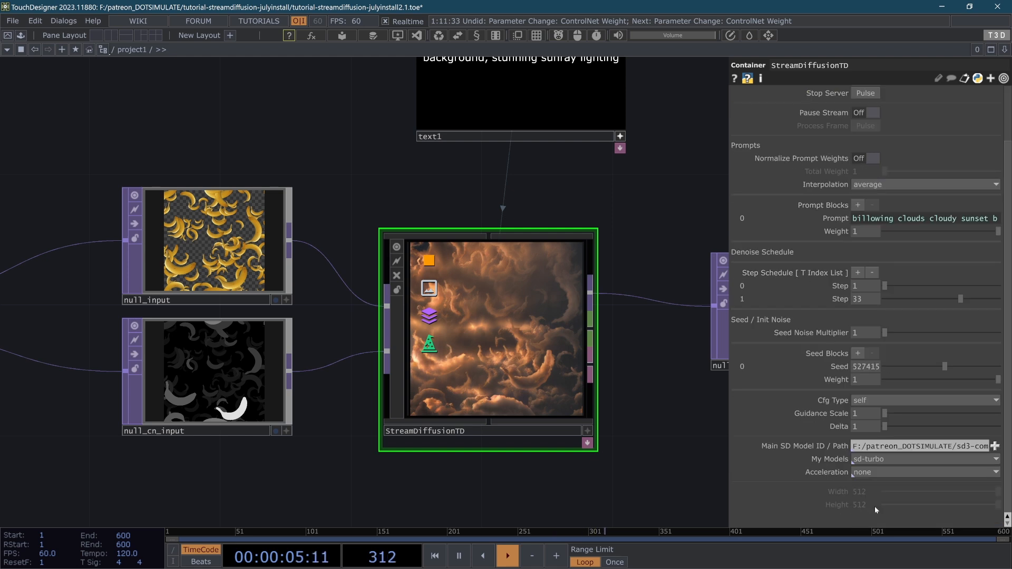
pyautogui.click(829, 97)
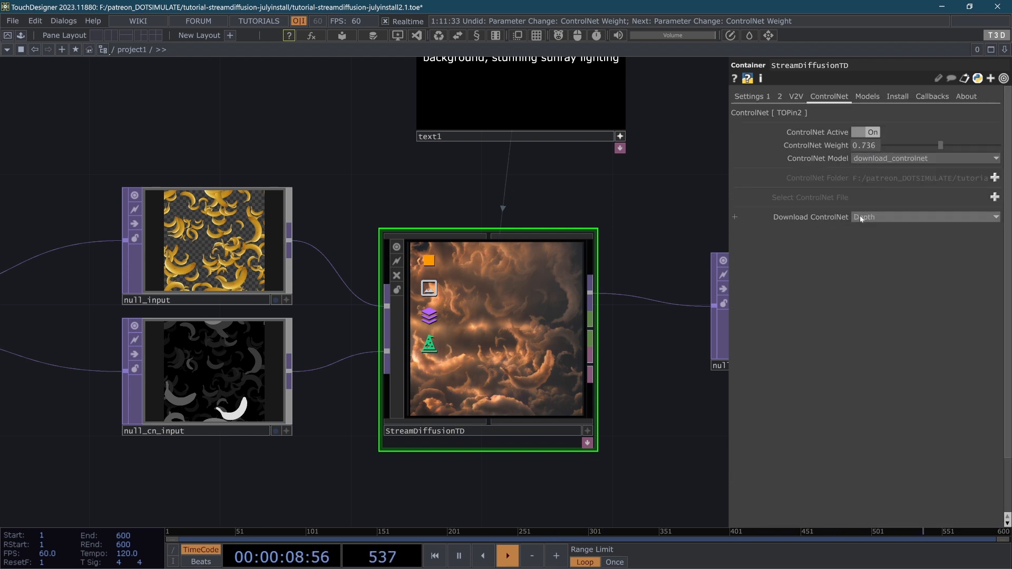
pyautogui.click(868, 218)
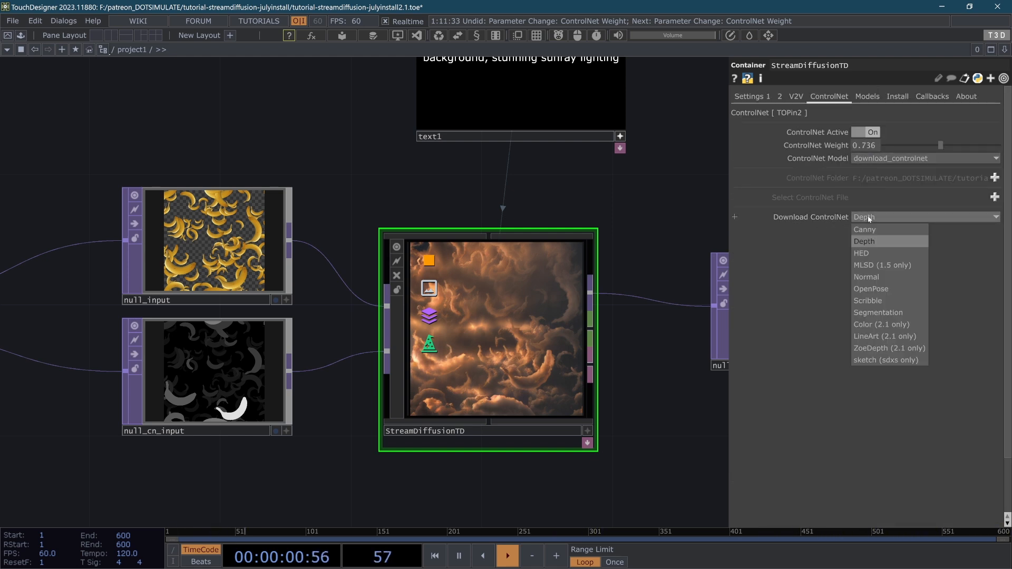
pyautogui.click(872, 219)
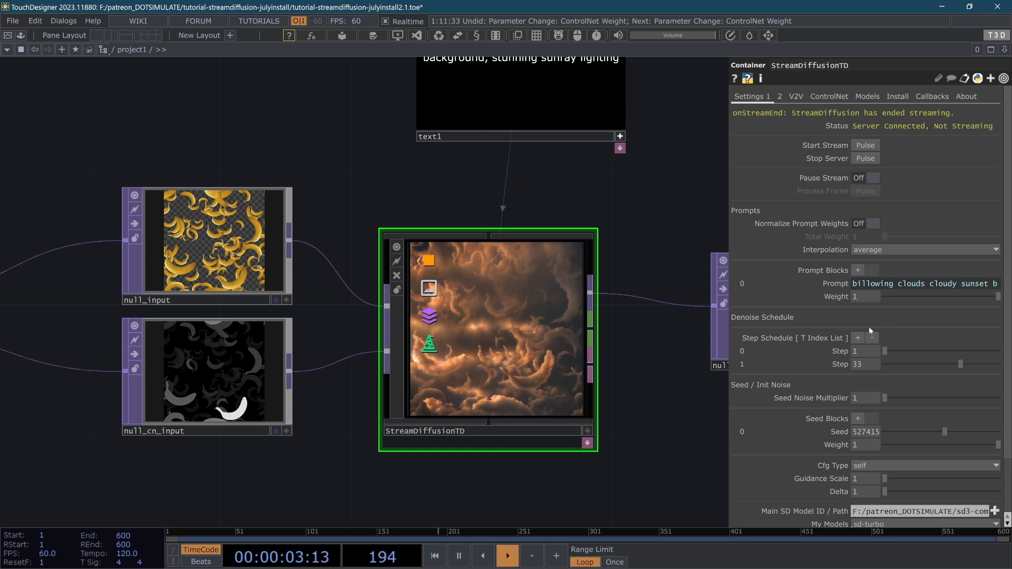
# Add two entries to the denoise step schedule, set the step at index 1 to 16 and undo the last step change
pyautogui.click(857, 339)
pyautogui.click(857, 338)
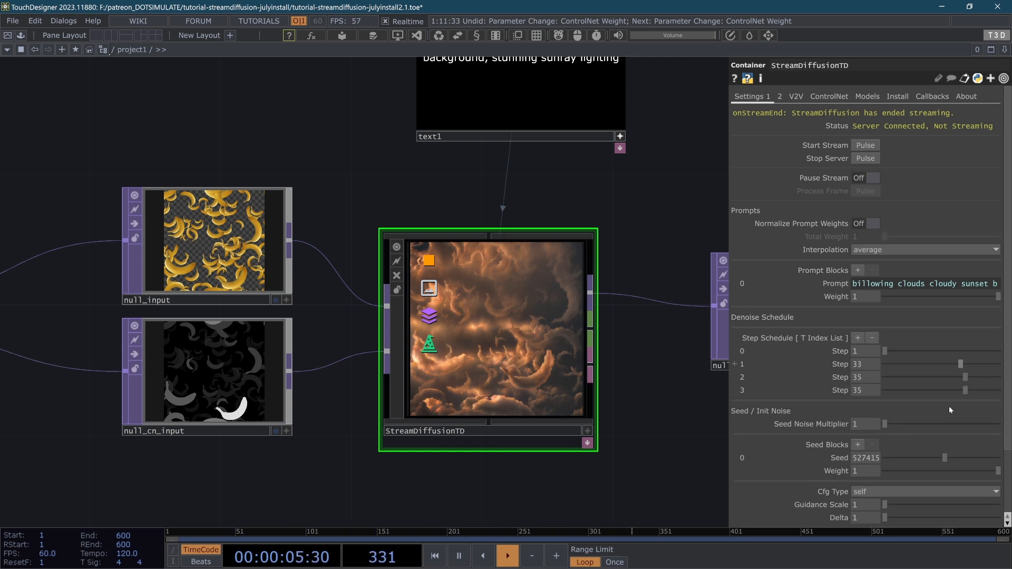
pyautogui.hotkey('ctrl', 'z')
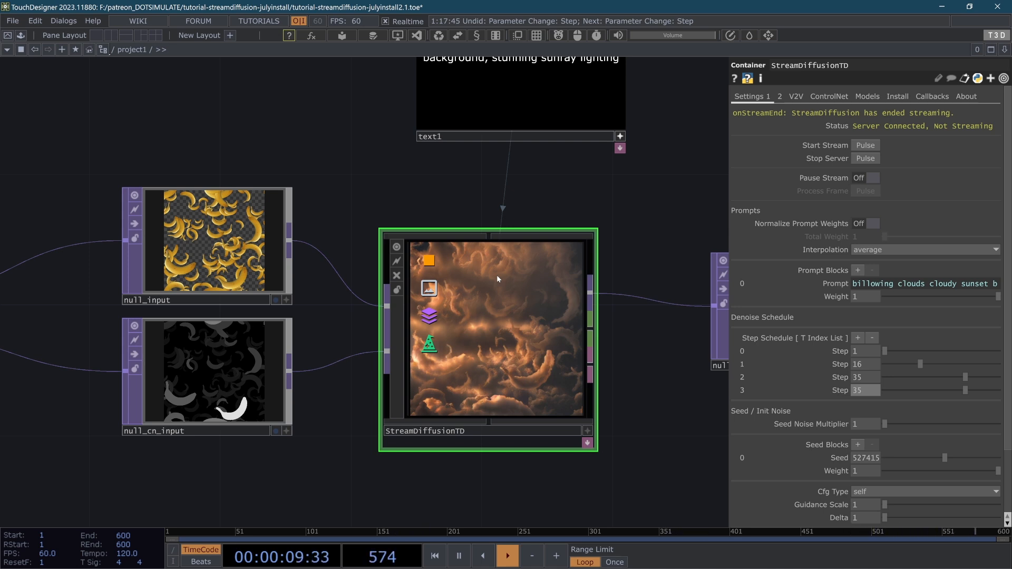
# Recheck the model path, LCM LoRA, ControlNet and stream settings, and start the StreamDiffusionTD stream
pyautogui.scroll(-3, 923, 456)
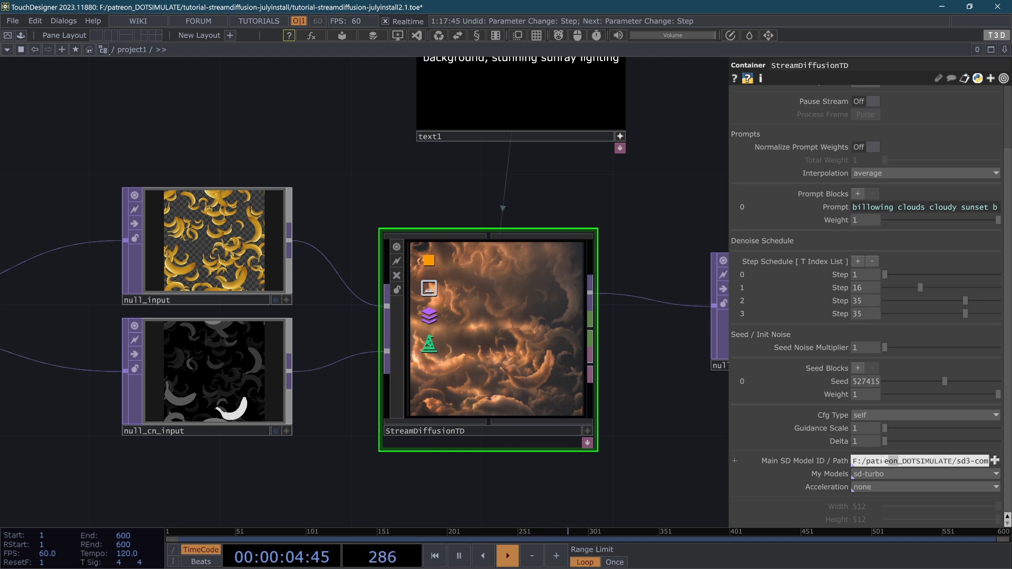
pyautogui.scroll(3, 900, 459)
pyautogui.click(868, 97)
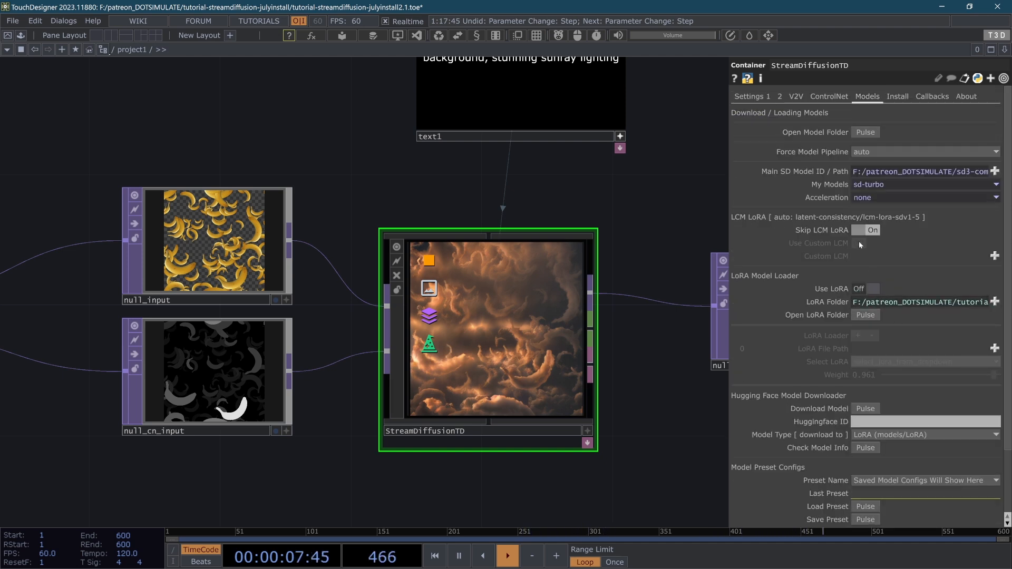
pyautogui.click(827, 97)
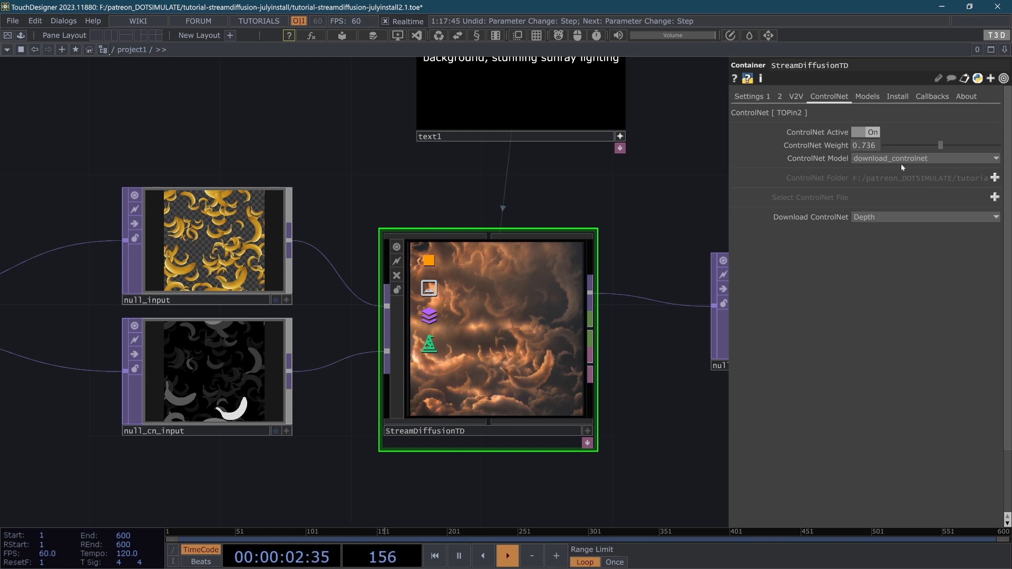
pyautogui.click(778, 97)
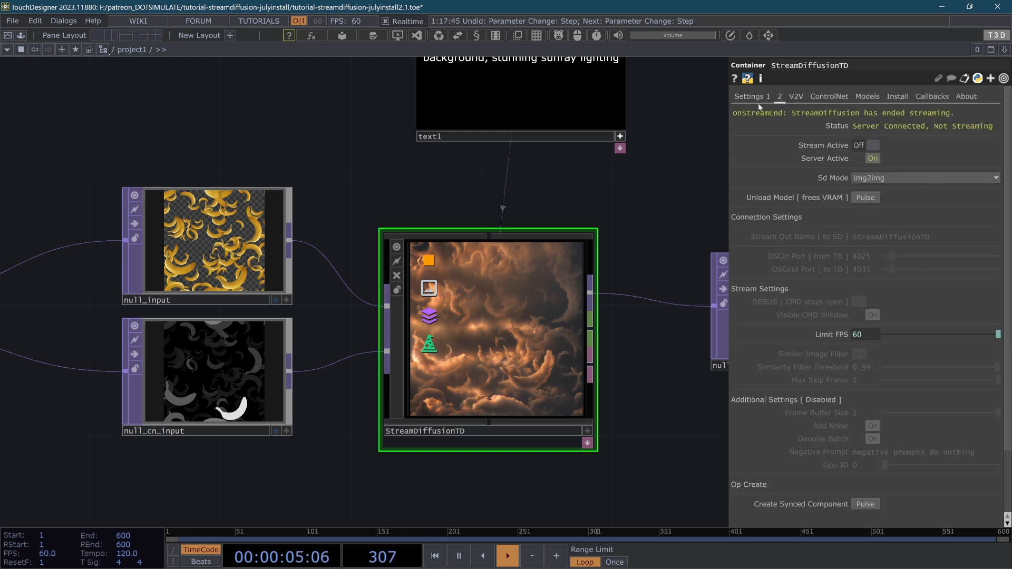
pyautogui.click(762, 96)
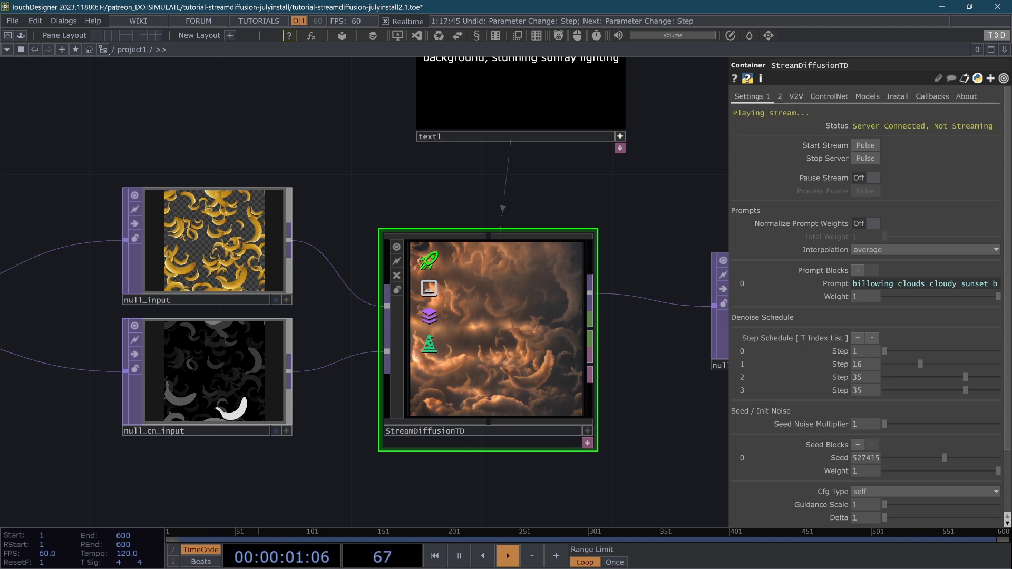
pyautogui.hotkey('alt', 'Tab')
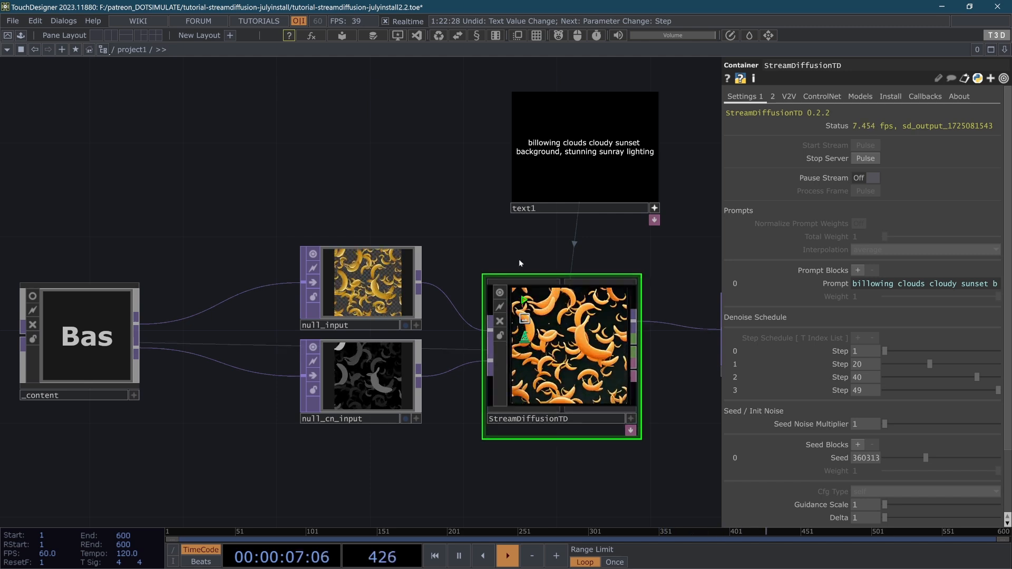
# Adjust the ControlNet weight on the running stream, trying 0.877 while comparing the output with the banana inputs
pyautogui.click(820, 97)
pyautogui.moveTo(952, 148); pyautogui.dragTo(951, 148)
pyautogui.scroll(3, 528, 370)
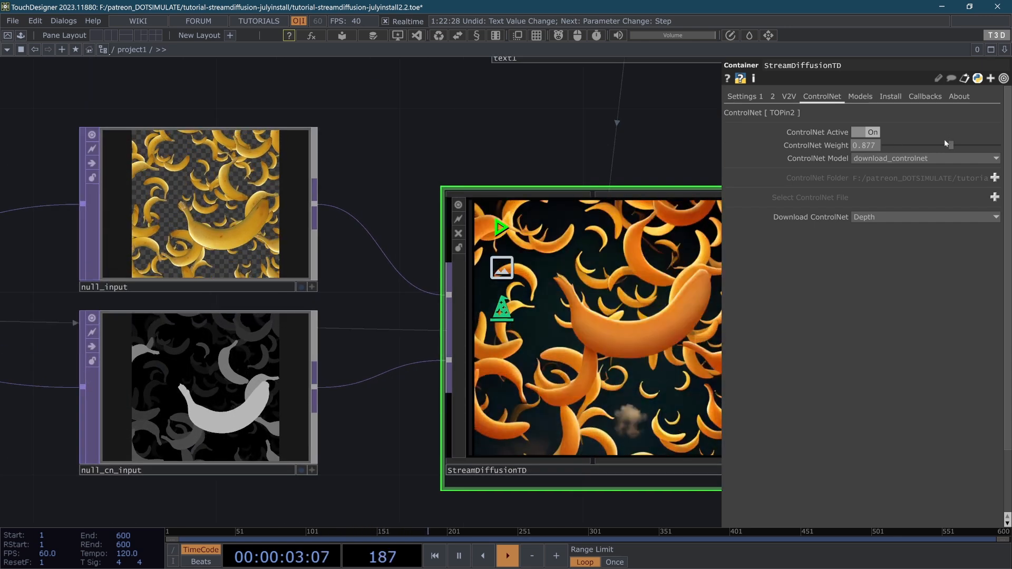
# Examine the running StreamDiffusionTD's V2V, stream, denoise schedule, model and ControlNet settings
pyautogui.click(788, 96)
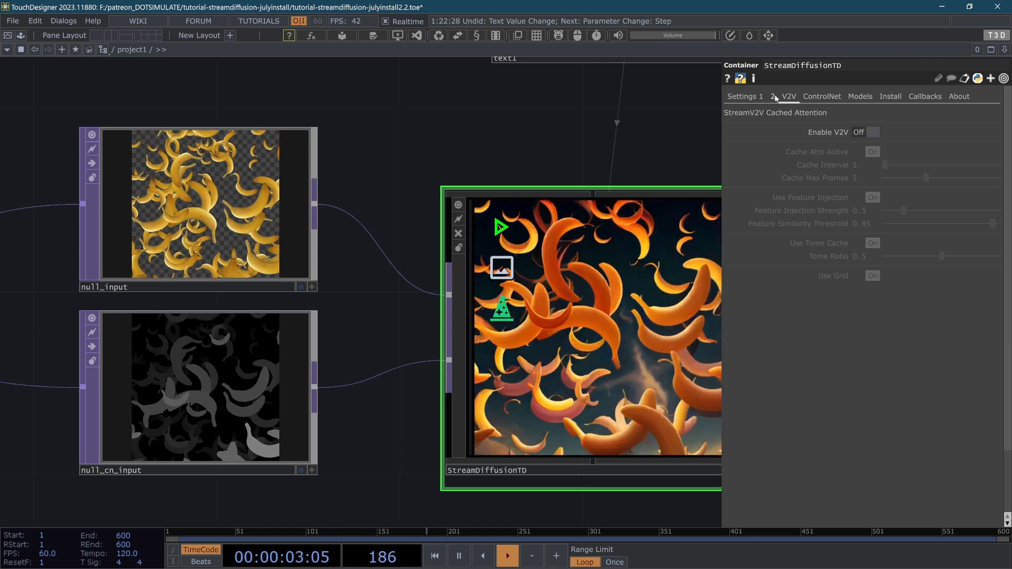
pyautogui.click(745, 98)
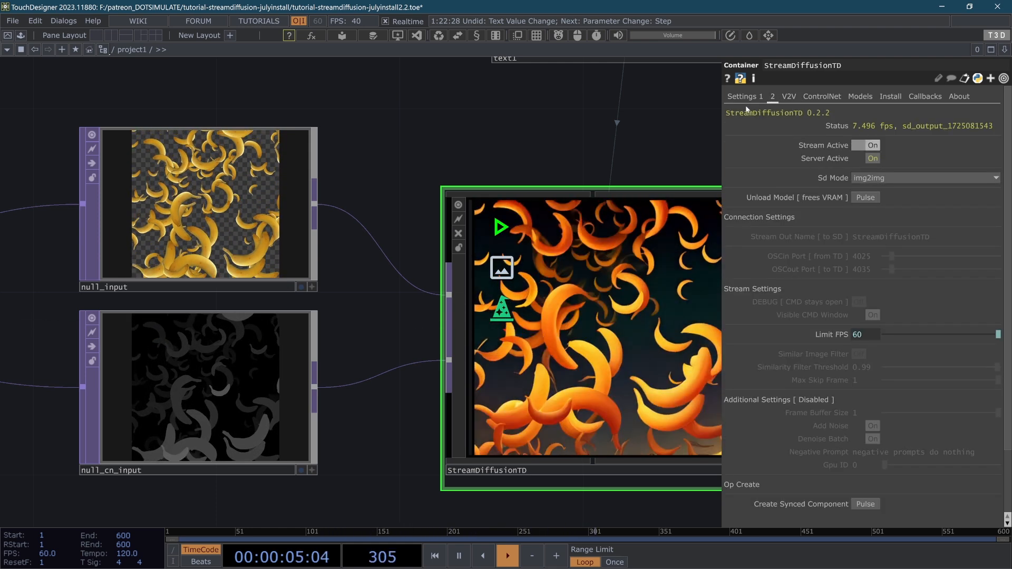
pyautogui.click(772, 96)
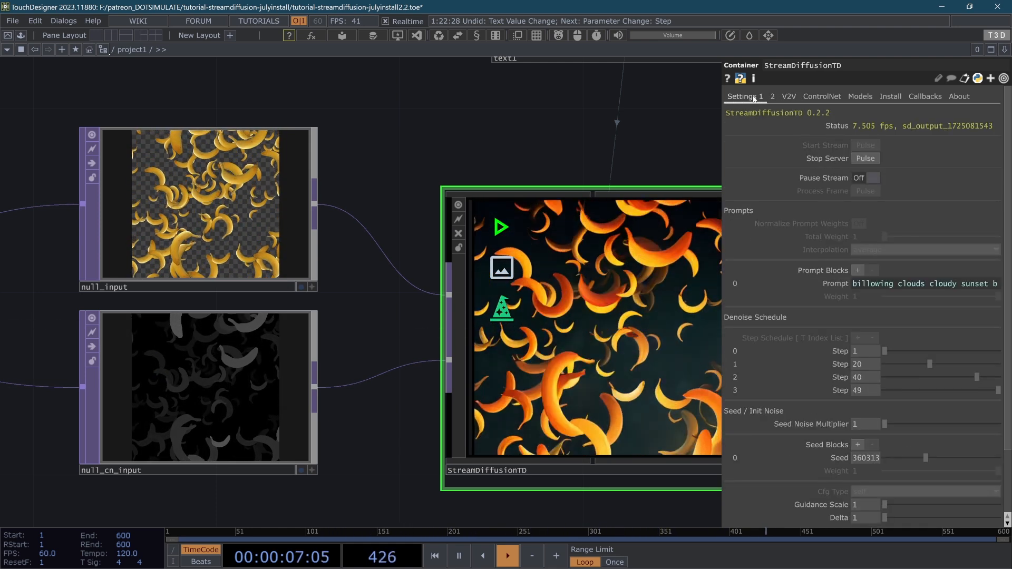
pyautogui.click(861, 96)
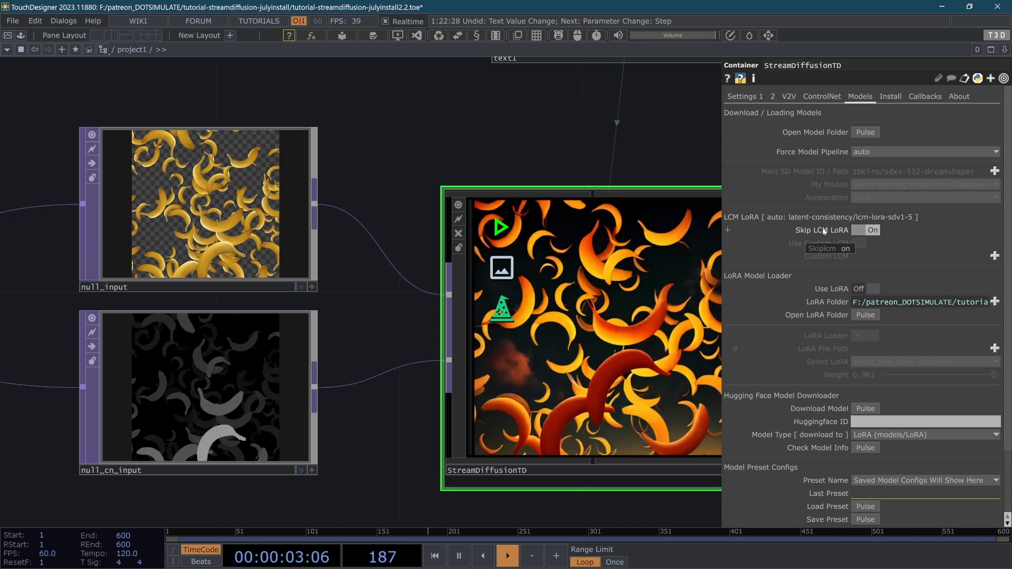
pyautogui.click(743, 96)
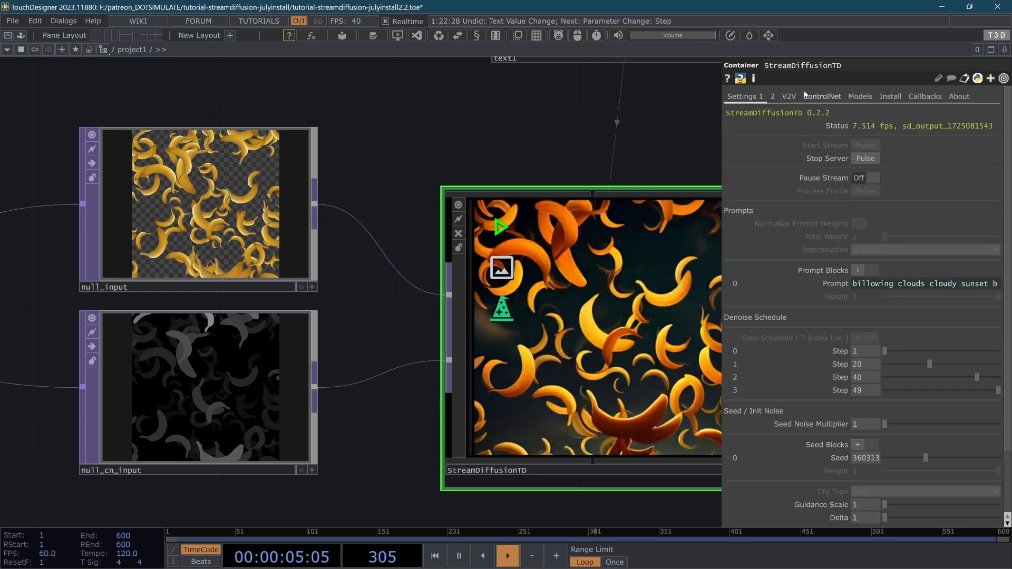
pyautogui.scroll(-3, 561, 334)
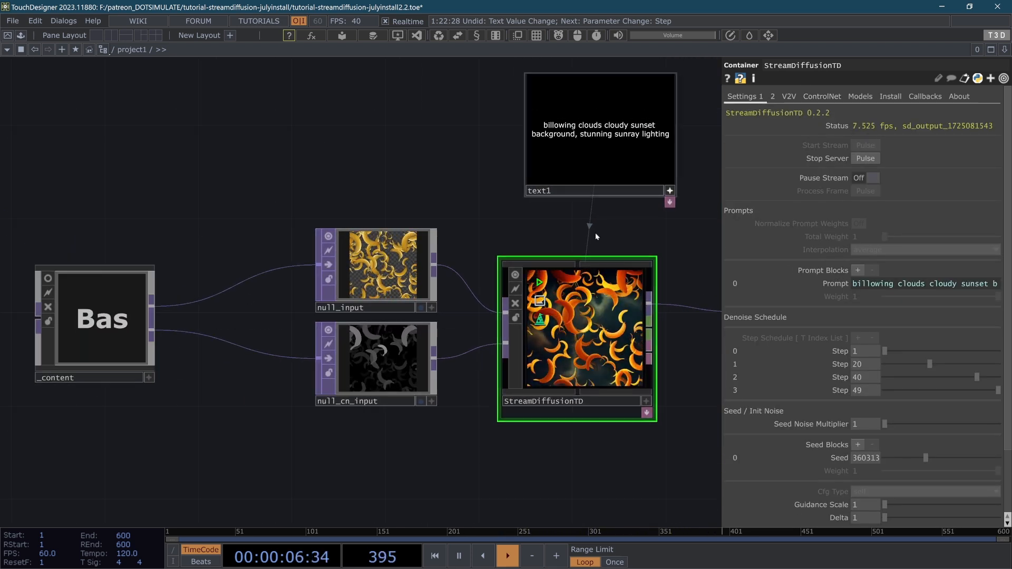
pyautogui.click(867, 97)
pyautogui.click(883, 97)
pyautogui.click(835, 98)
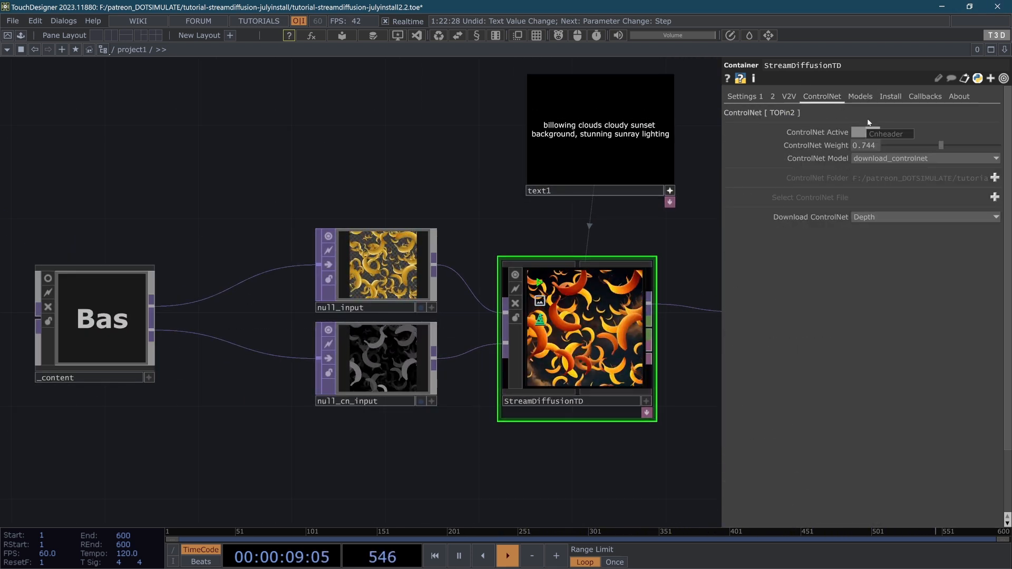
# Unload StreamDiffusionTD's model to free VRAM and bring up its ControlNet settings
pyautogui.click(772, 97)
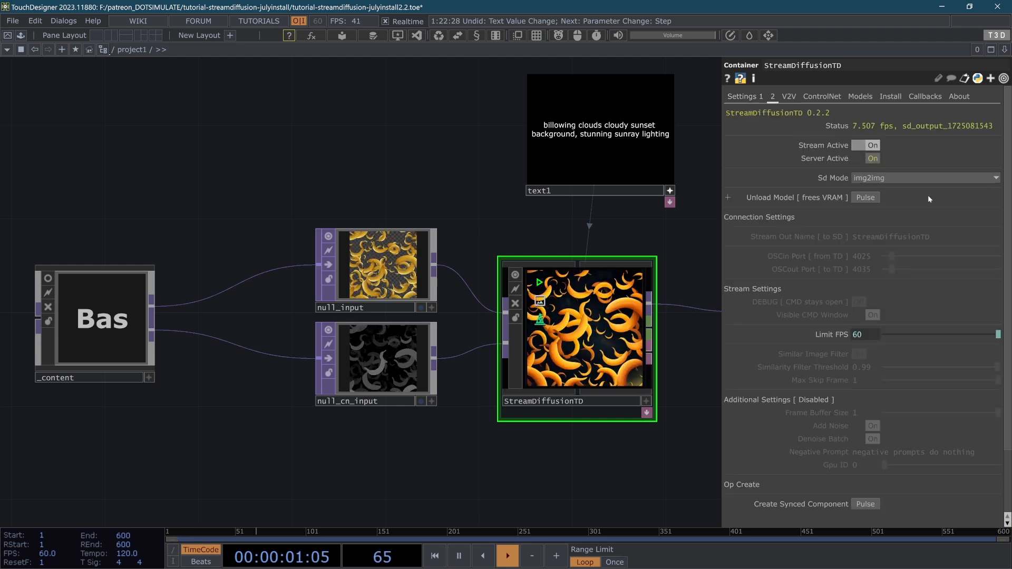
pyautogui.click(864, 197)
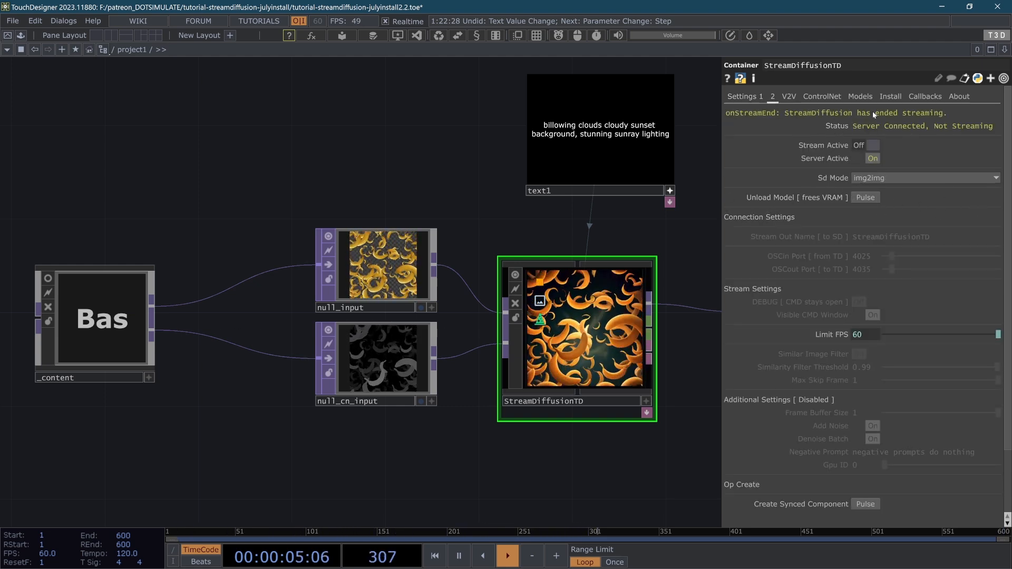
pyautogui.click(860, 97)
pyautogui.click(828, 97)
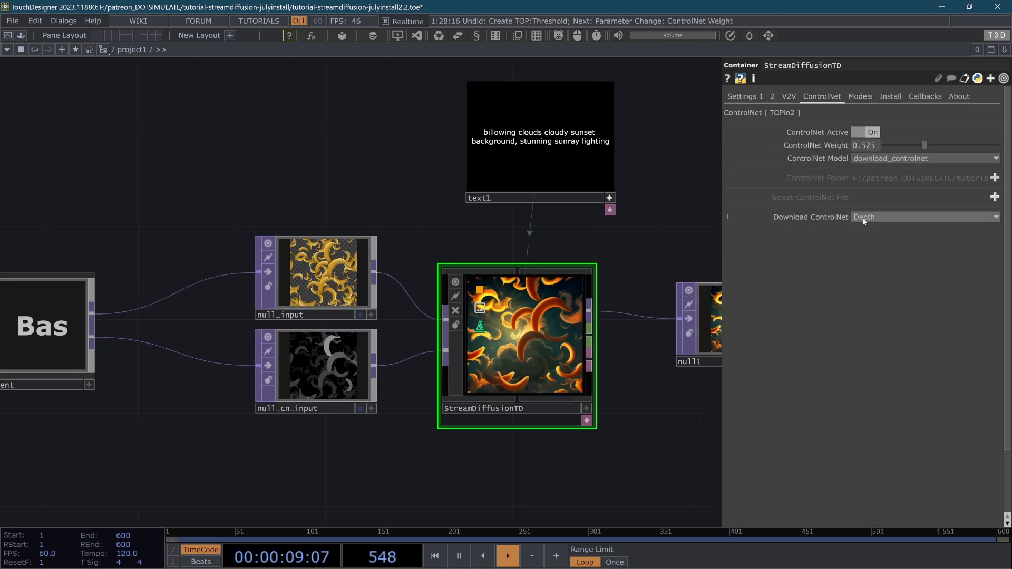
# Look through the Download ControlNet types such as Canny, HED and OpenPose, keeping Depth
pyautogui.click(865, 217)
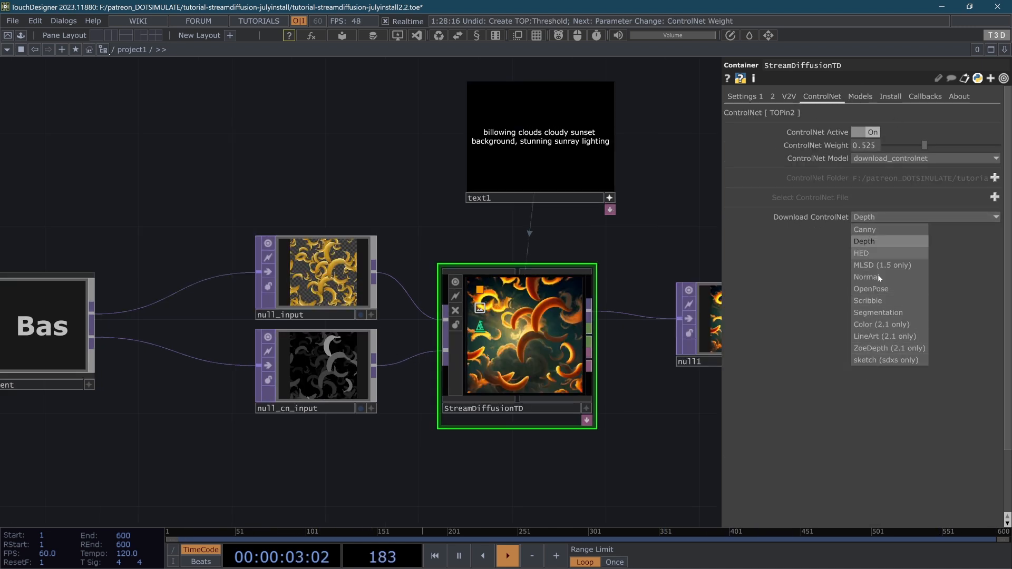
pyautogui.click(577, 253)
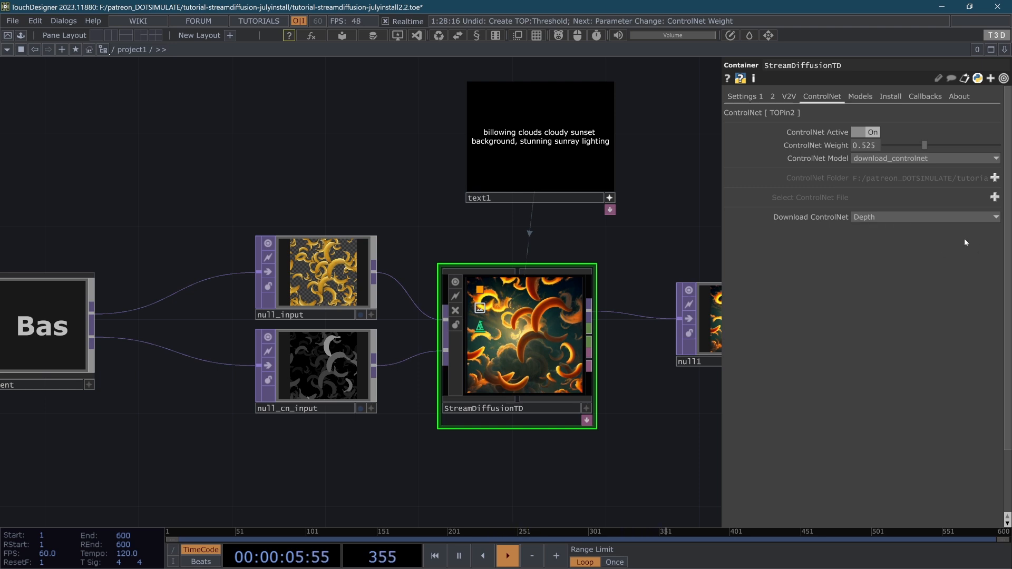
pyautogui.click(883, 219)
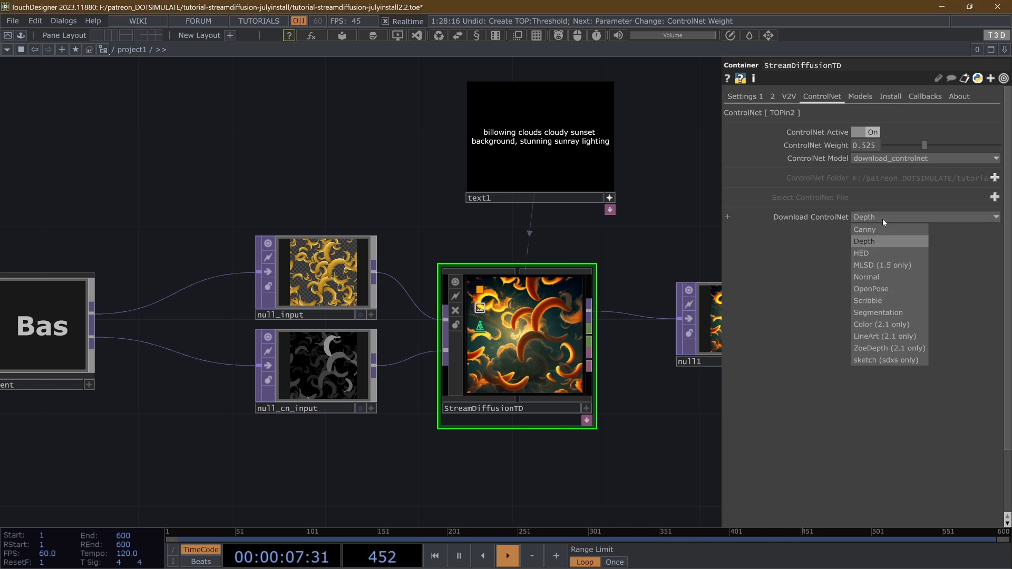
pyautogui.click(883, 219)
# Set the ControlNet Model to select_controlnet_file and open the file selection for Select ControlNet File
pyautogui.click(890, 159)
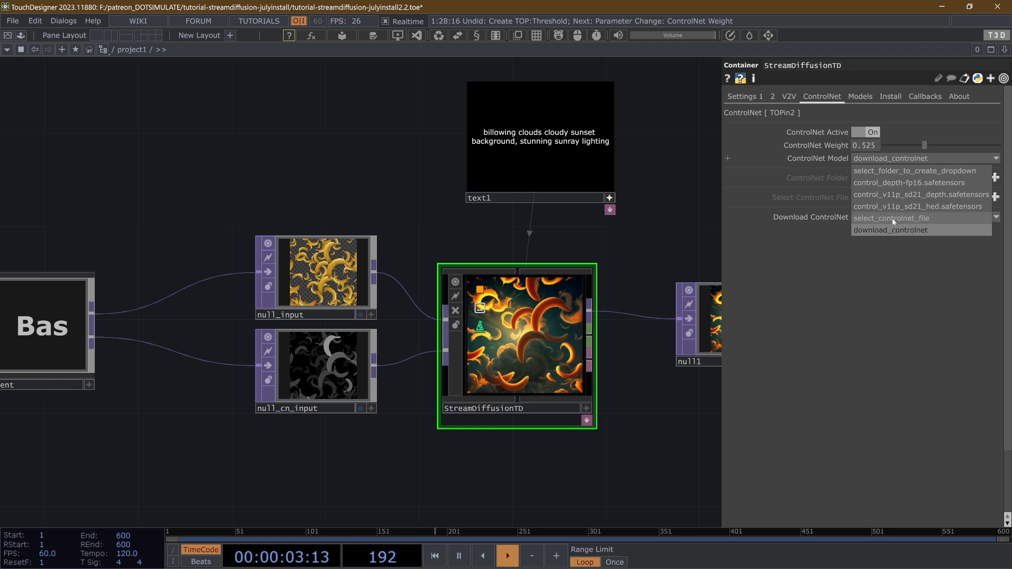
pyautogui.click(876, 218)
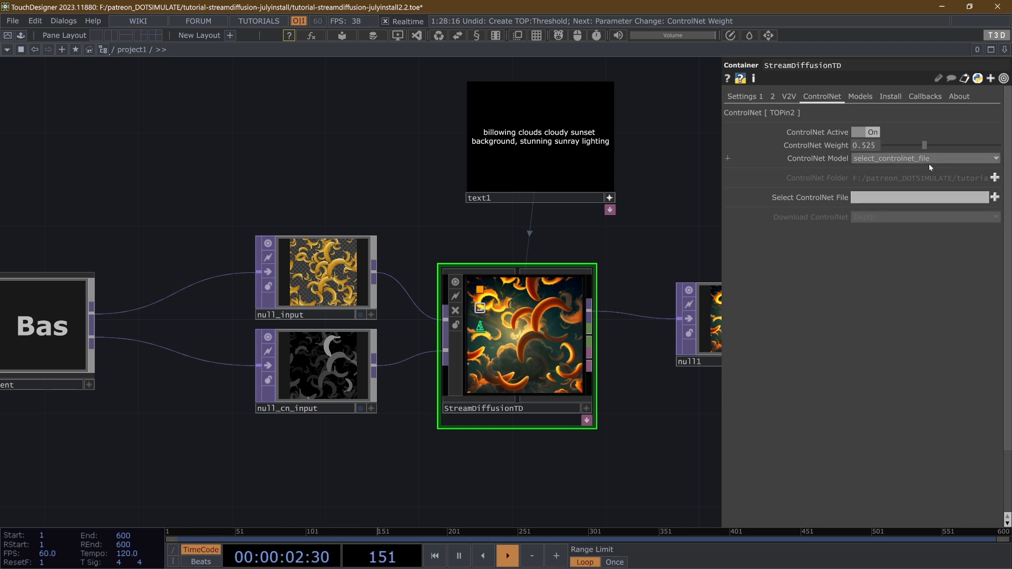
pyautogui.click(890, 159)
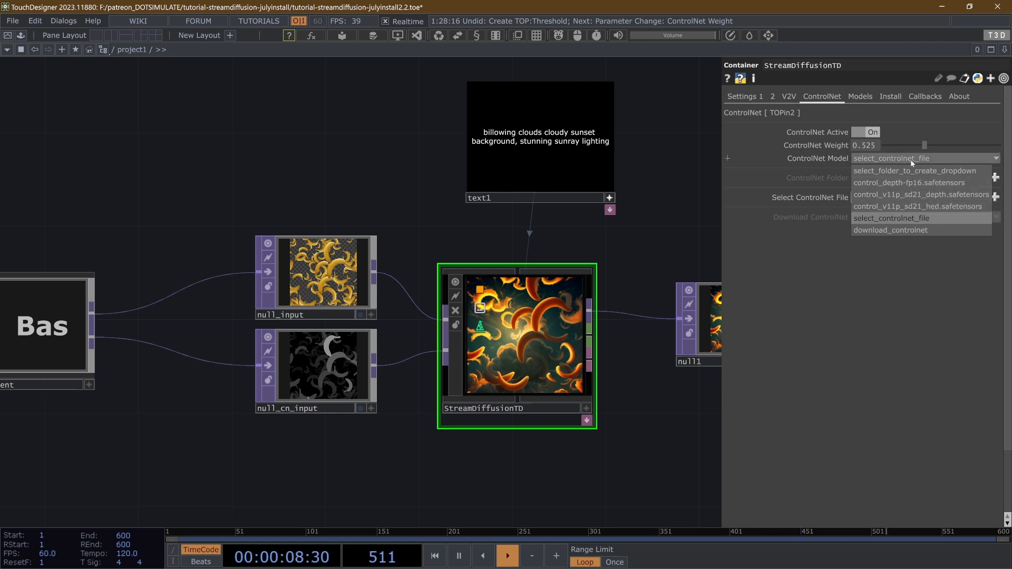
pyautogui.click(891, 218)
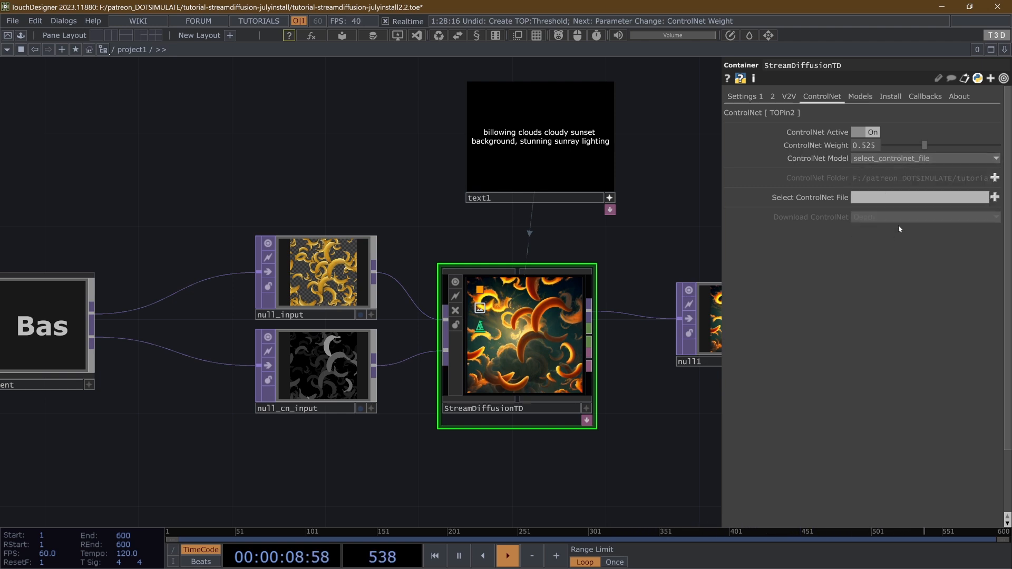
pyautogui.click(995, 197)
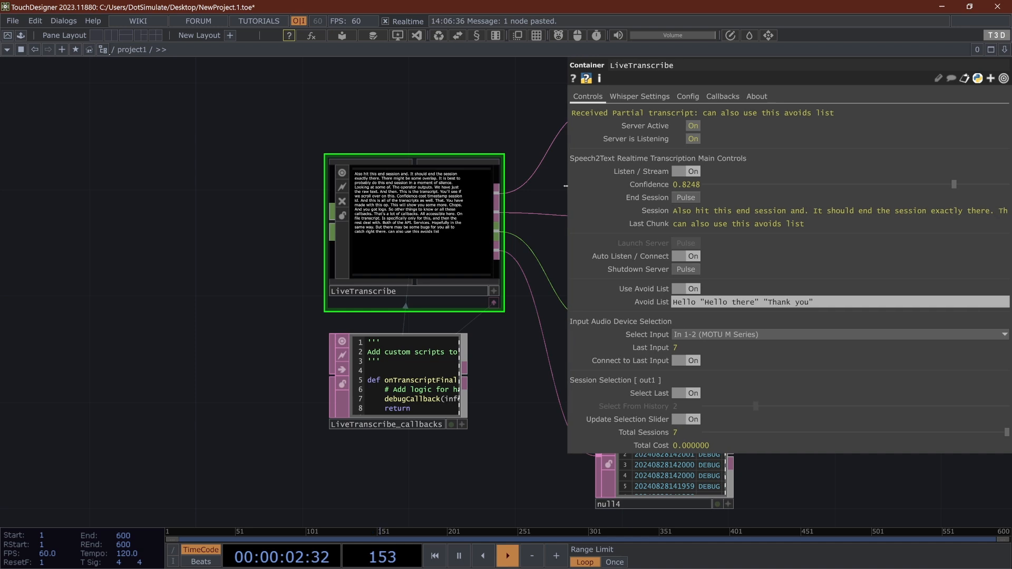
pyautogui.click(807, 303)
pyautogui.scroll(5, 464, 175)
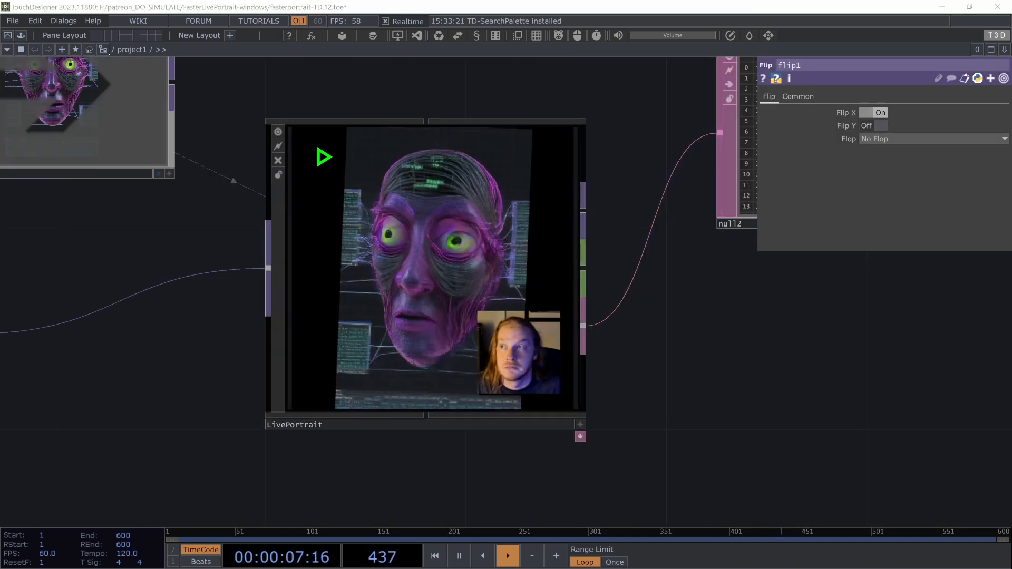
pyautogui.scroll(-5, 358, 301)
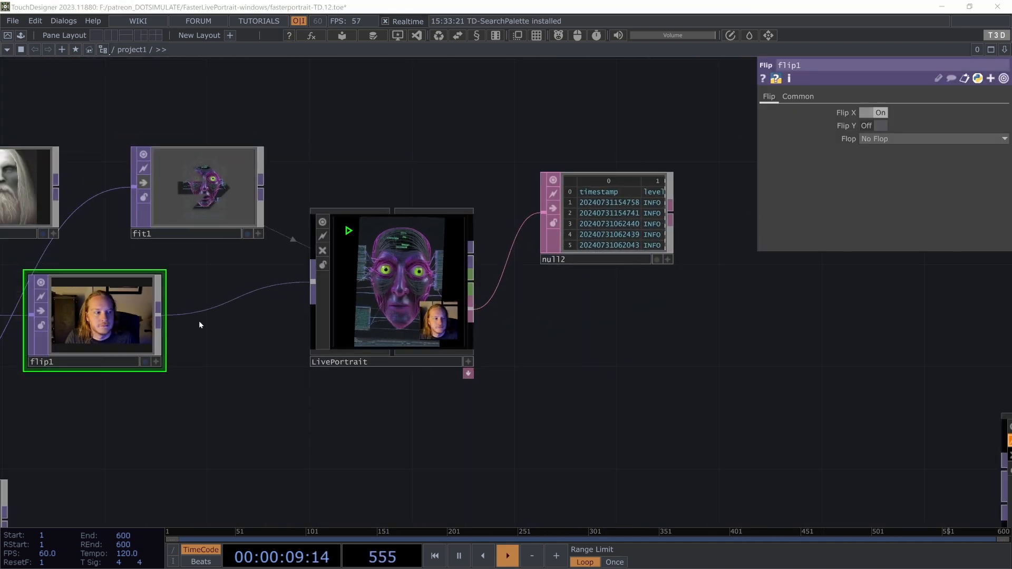